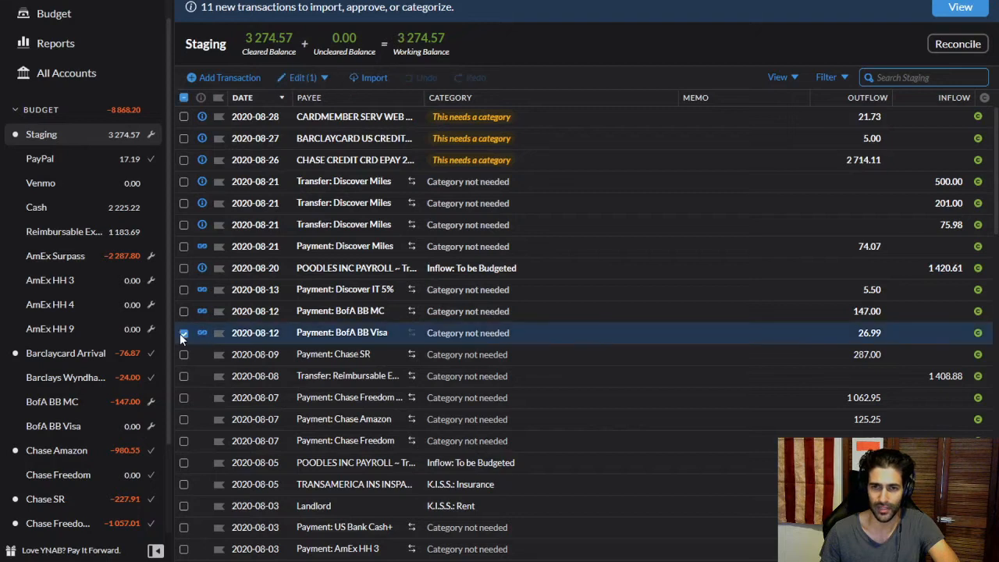
- Approve the matched BofA BB Visa and BofA BB MC payments dated 2020-08-12 in the Staging account
click(182, 334)
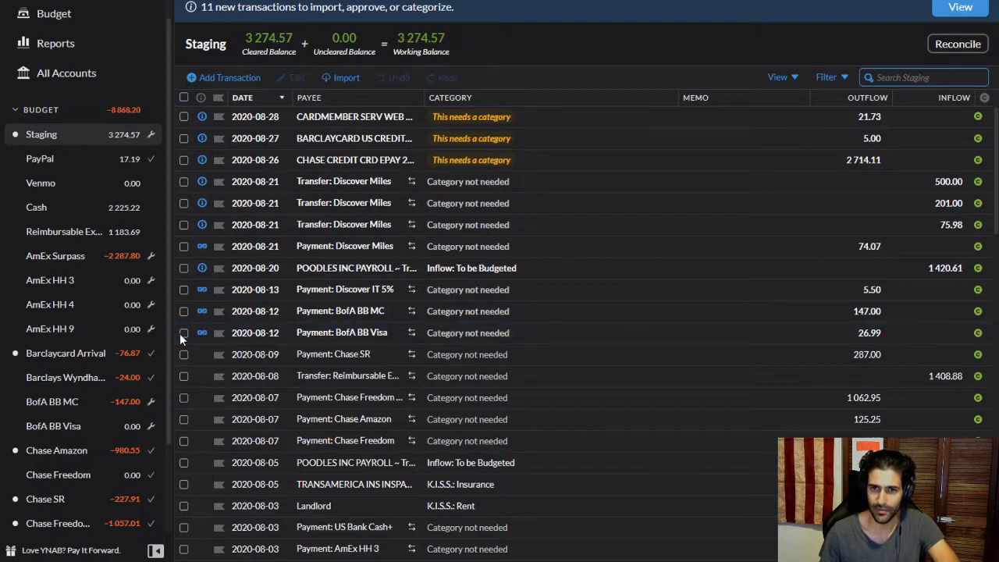
click(200, 333)
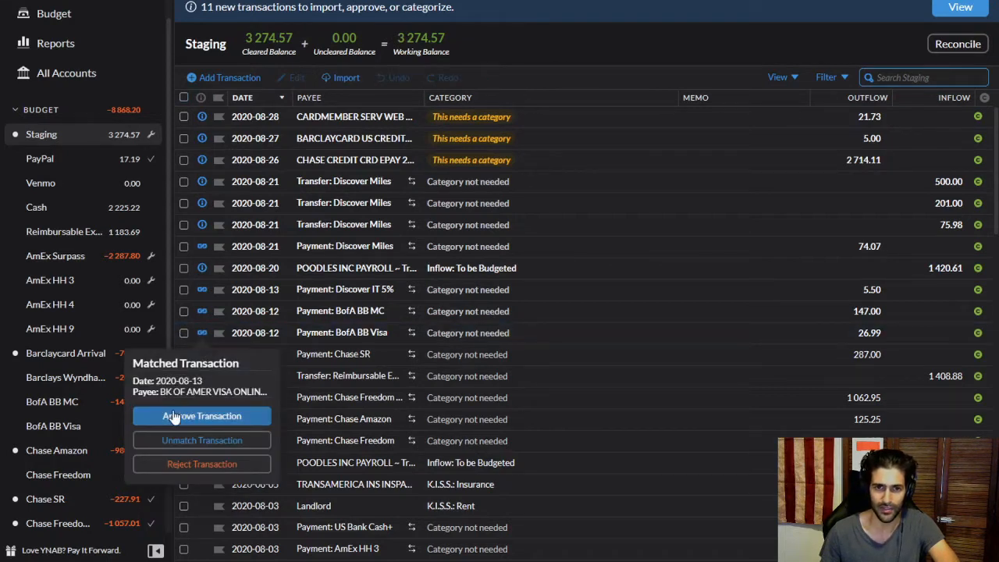
click(216, 414)
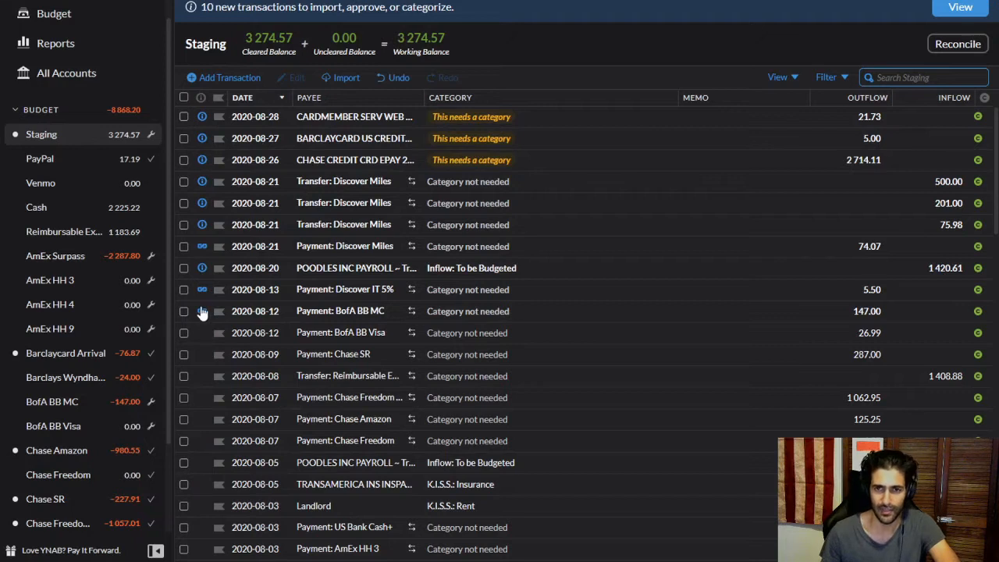
click(184, 312)
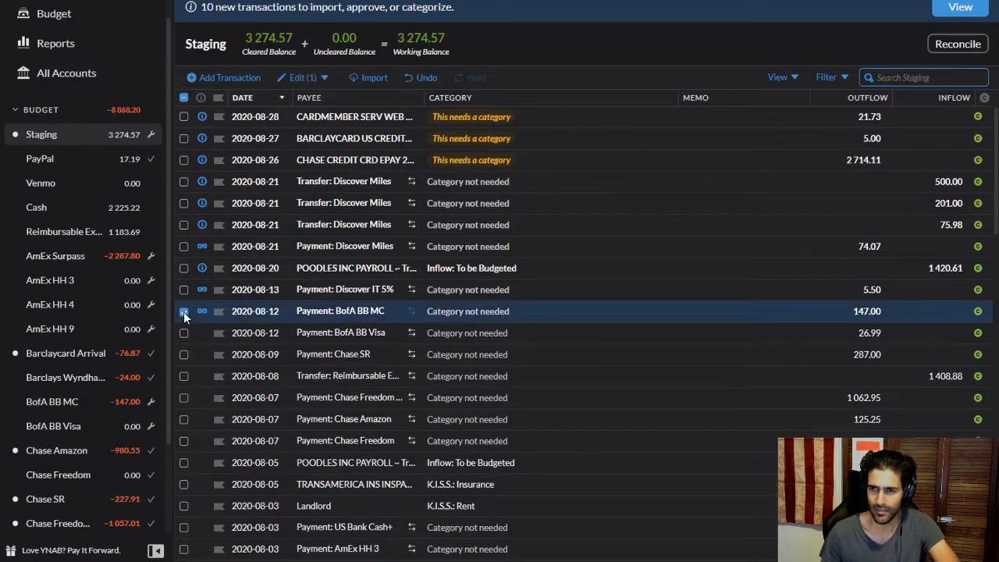
click(184, 311)
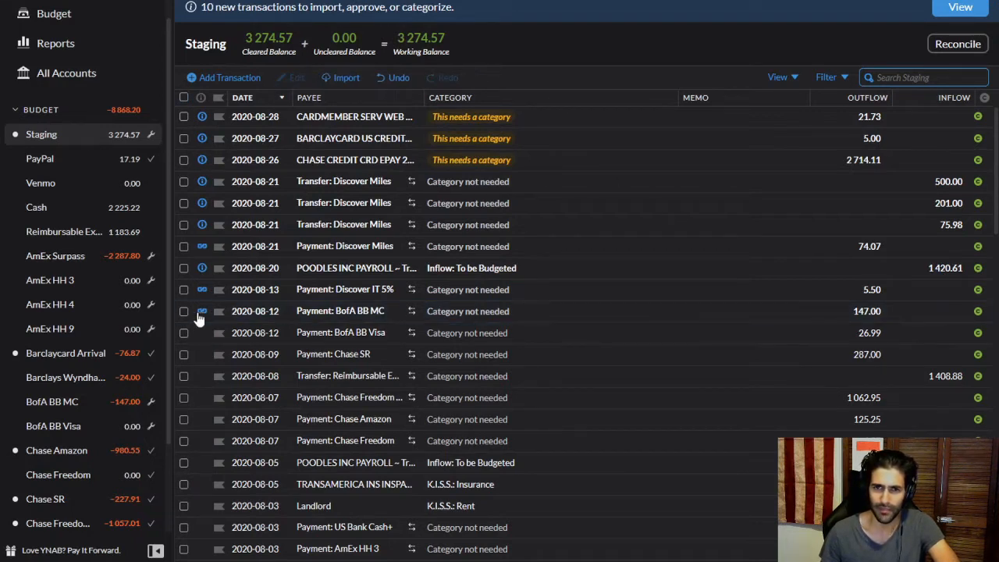
click(201, 312)
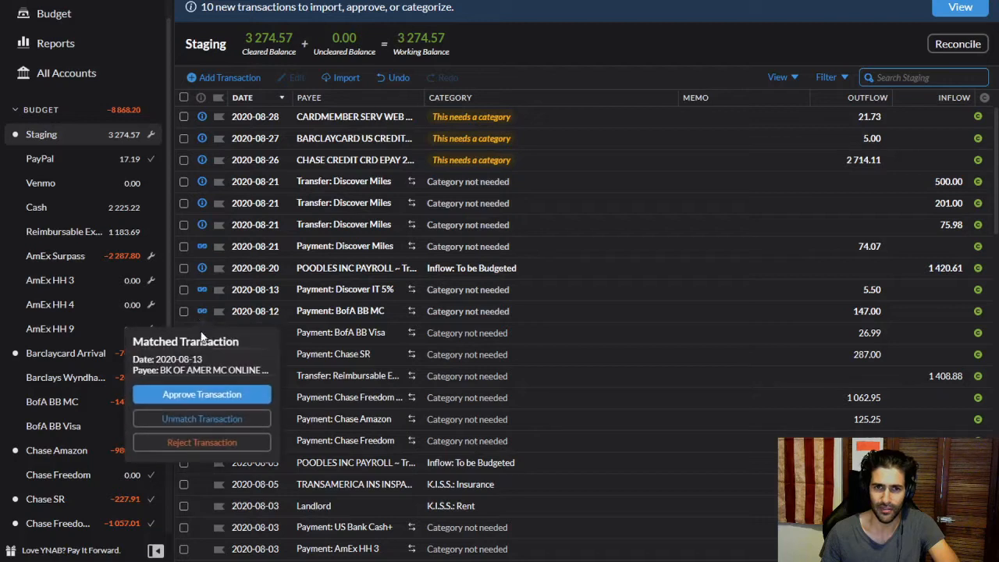
click(188, 397)
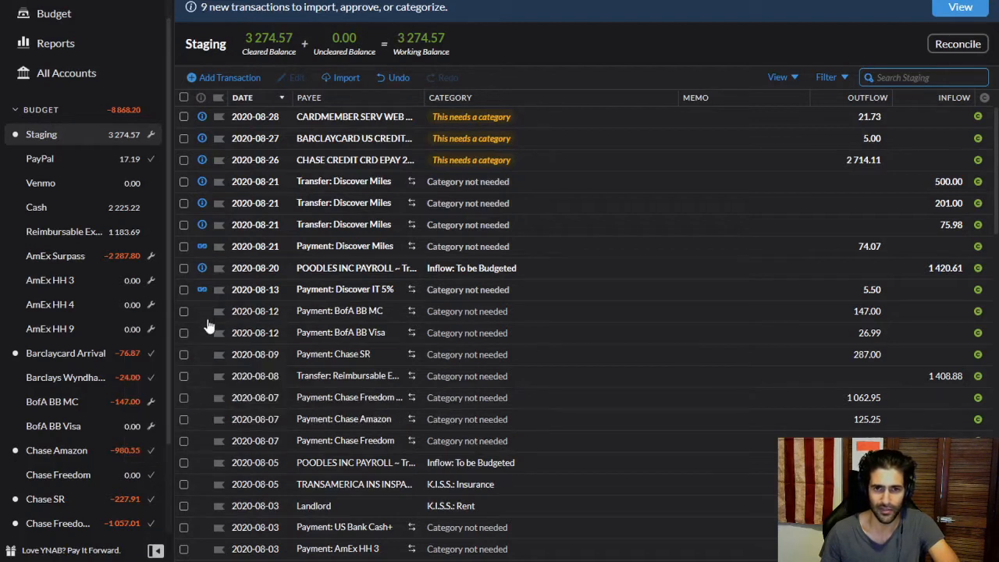
- Approve the matched Discover IT 5% payment of 2020-08-13 and the POODLES INC PAYROLL inflow of 2020-08-20
click(183, 290)
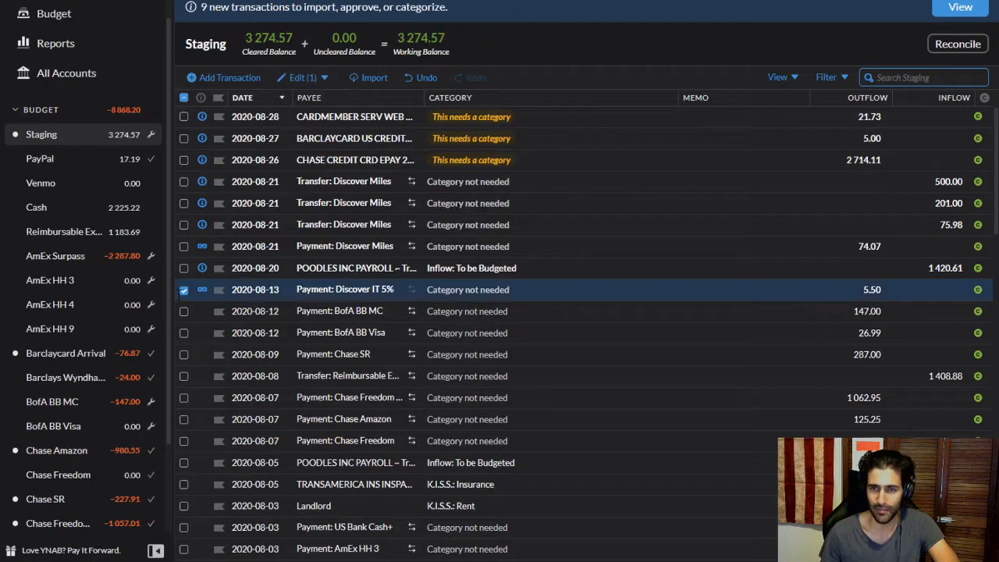
click(183, 290)
click(202, 289)
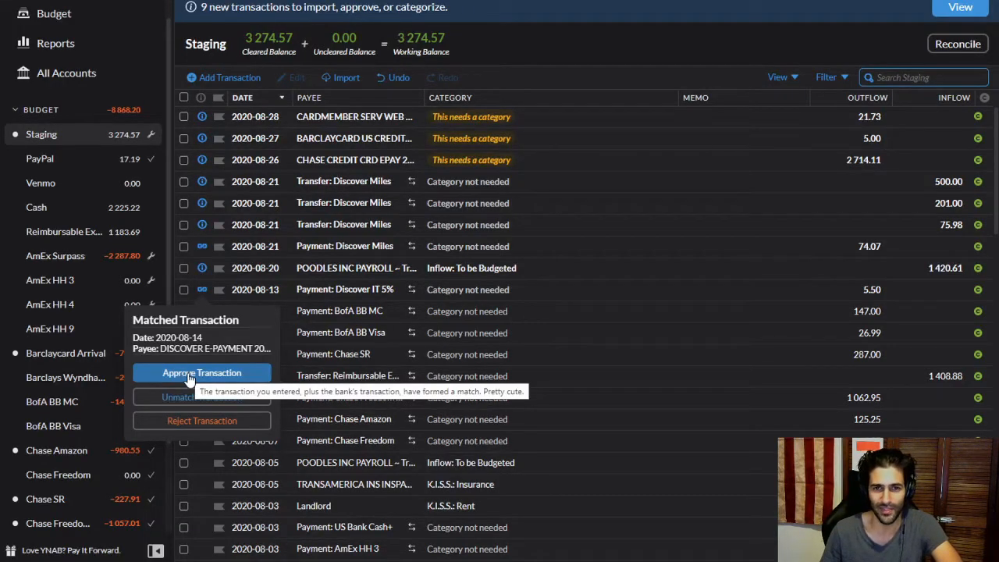
click(189, 375)
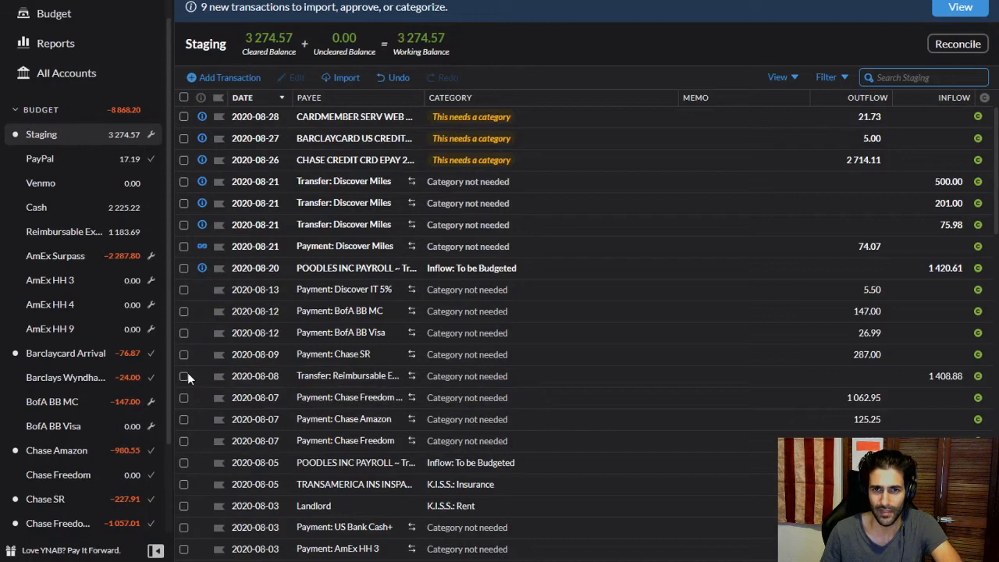
click(184, 268)
click(184, 267)
click(200, 269)
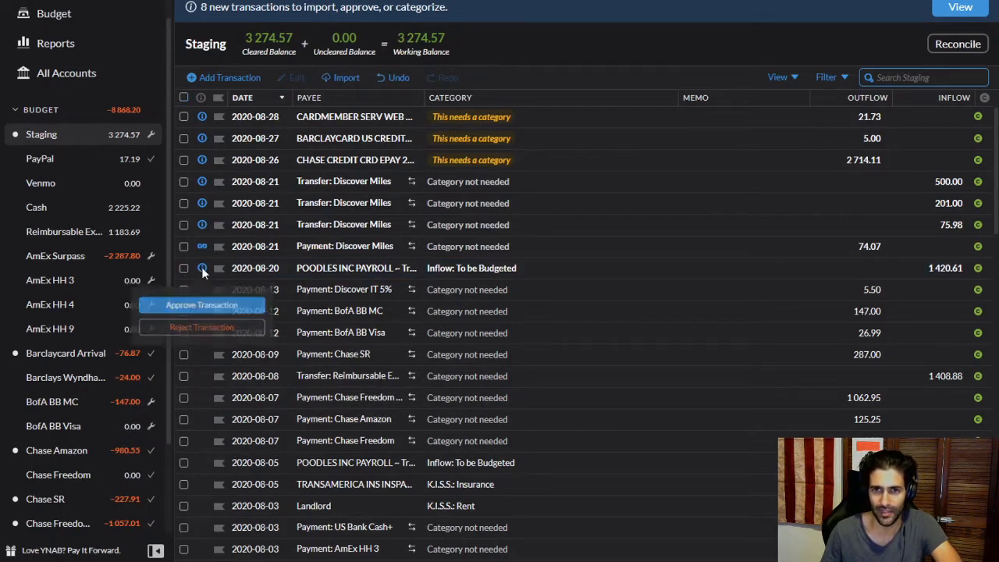
click(196, 303)
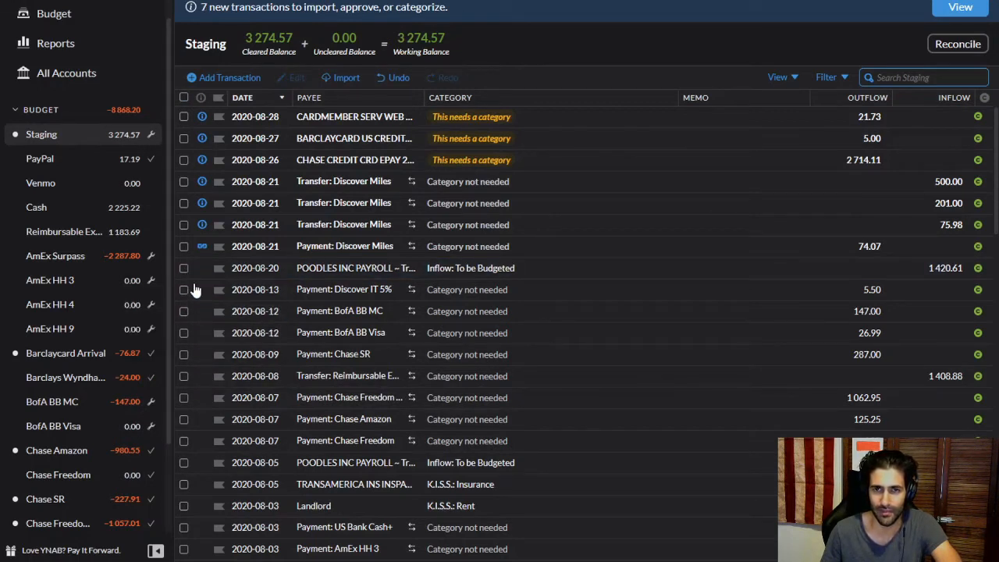
- Approve the matched Discover Miles payment dated 2020-08-21
click(180, 247)
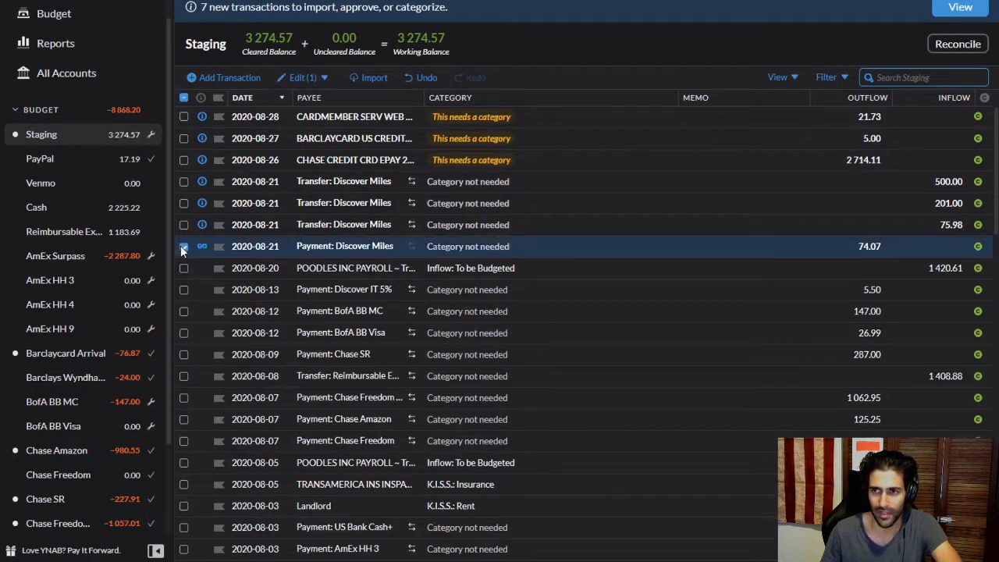
click(181, 246)
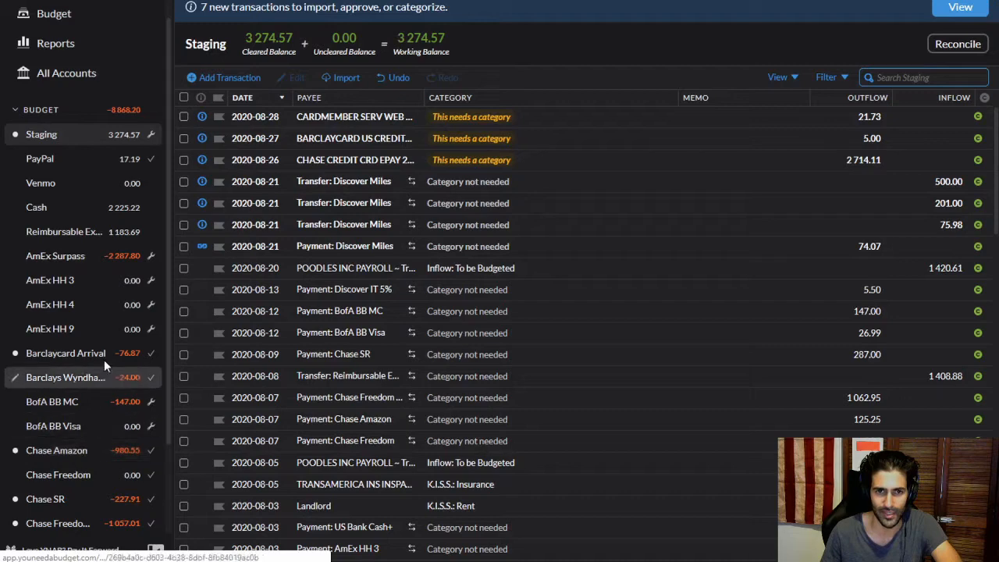
scroll(104, 360, down, 2)
click(201, 246)
click(219, 328)
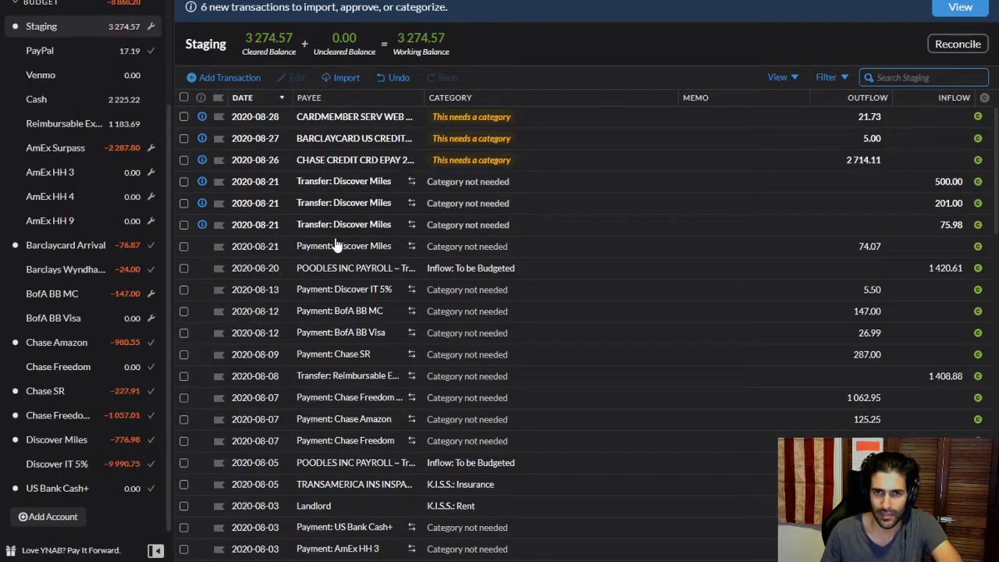
- Select the three unapproved 2020-08-21 Discover Miles transfers to check their combined total, and clear the selection
click(186, 225)
click(185, 203)
click(184, 181)
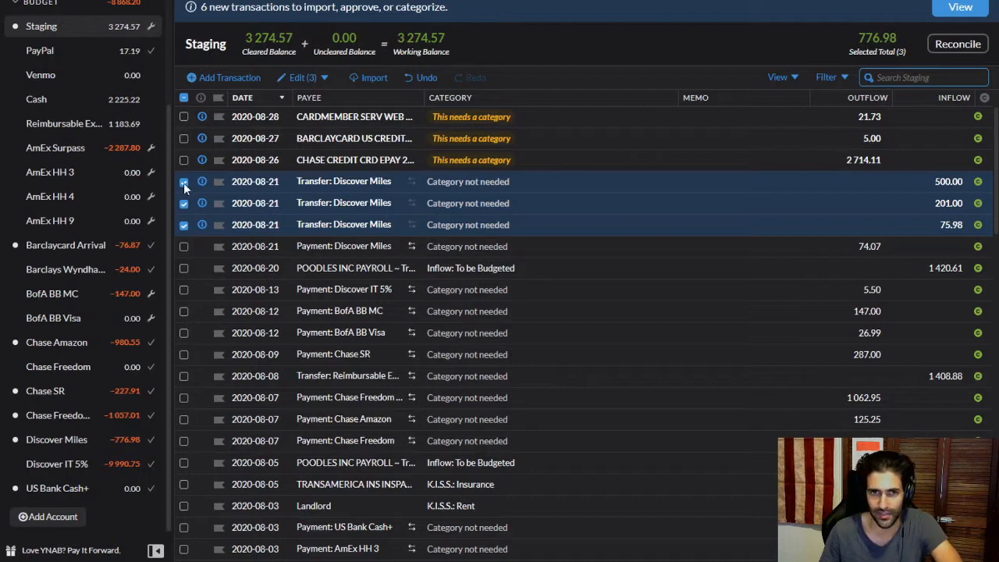
drag(185, 183, 183, 225)
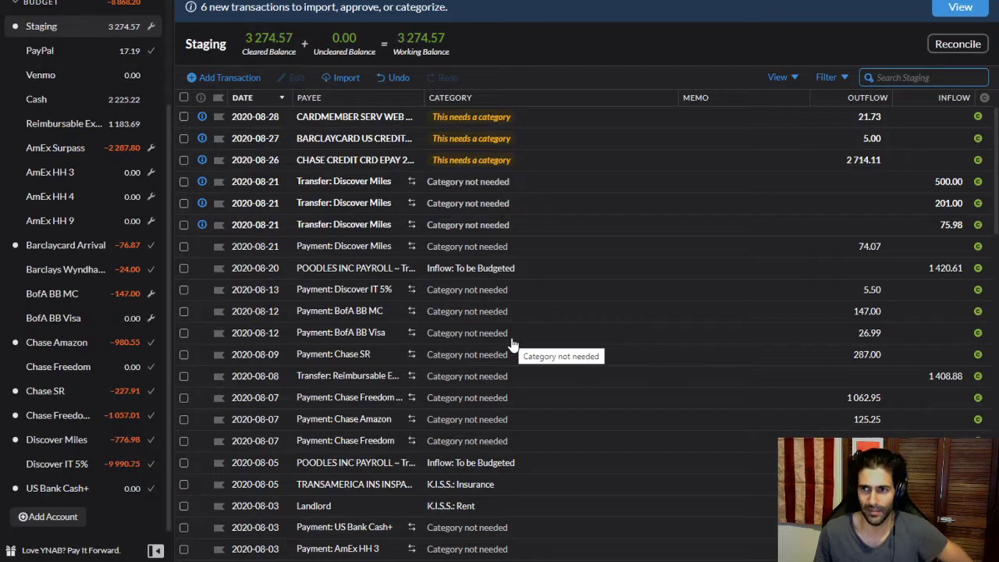
- Look through the older Staging transactions and examine how the 2020-07-20 Discover Miles transfer was recorded
scroll(512, 342, down, 1)
scroll(390, 318, down, 1)
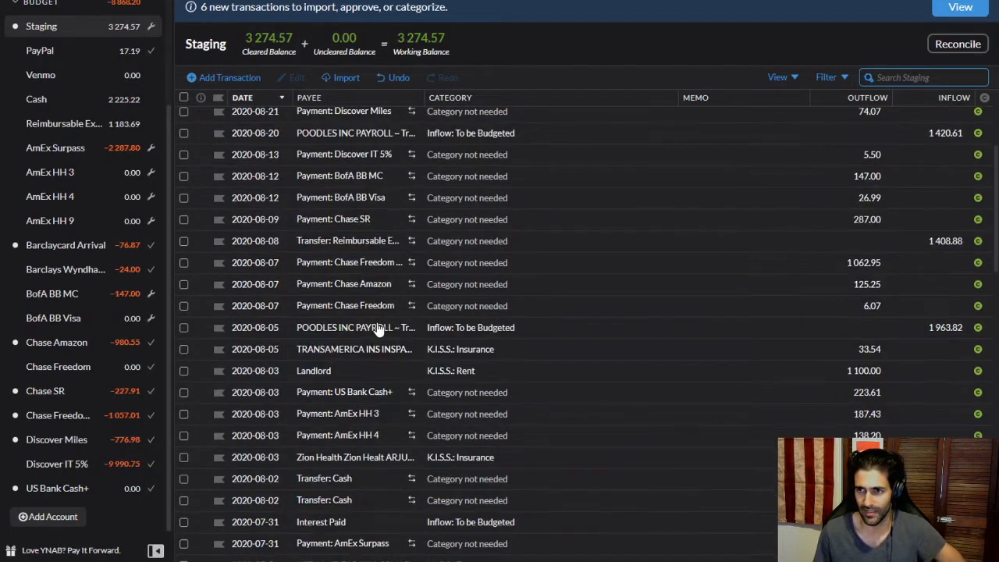
scroll(334, 371, down, 1)
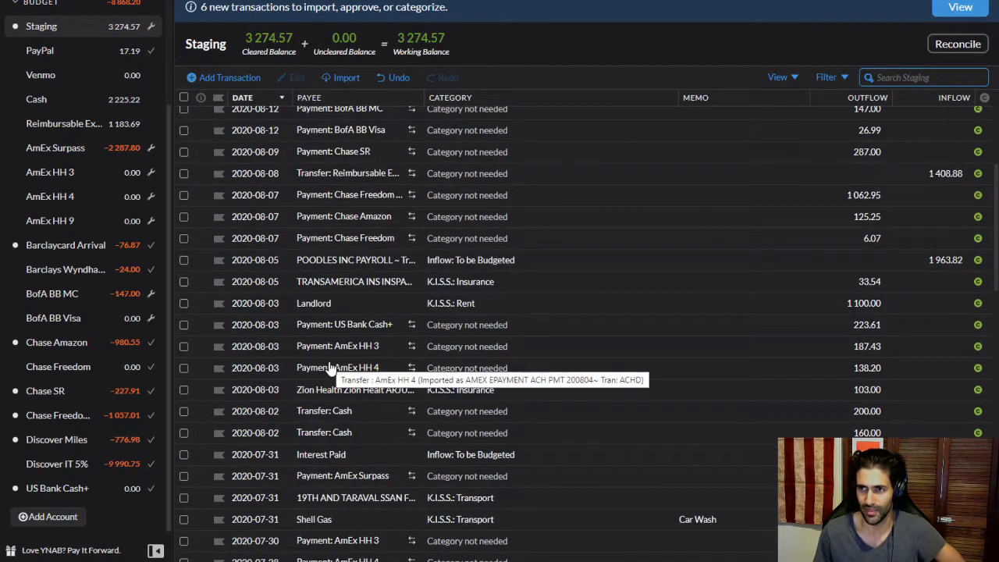
scroll(273, 316, down, 1)
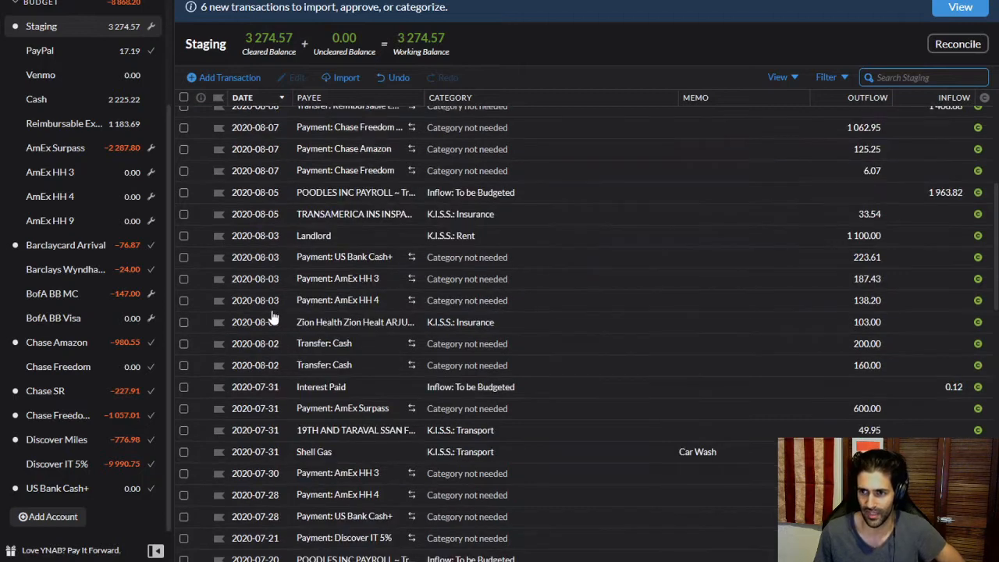
scroll(274, 316, down, 1)
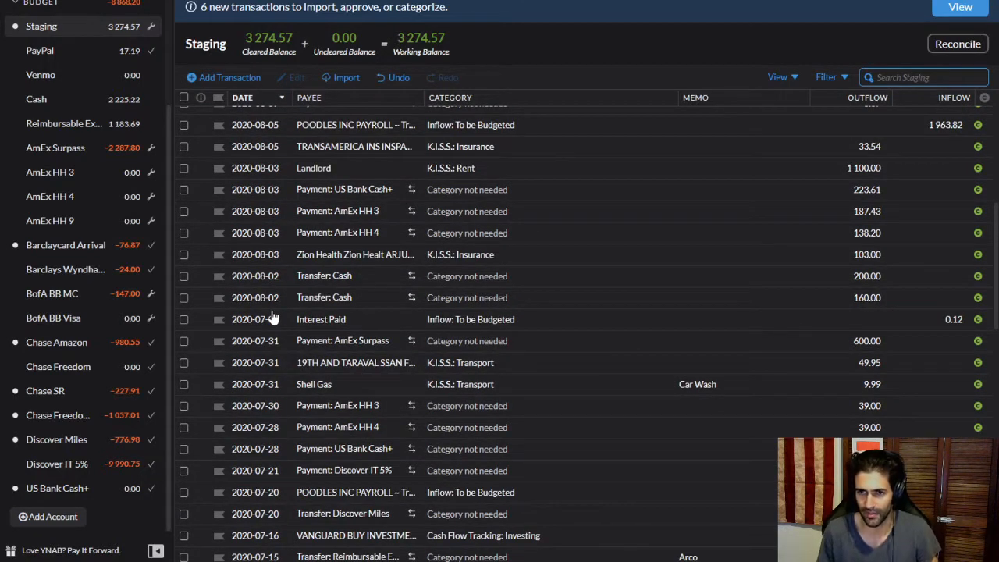
scroll(273, 317, down, 1)
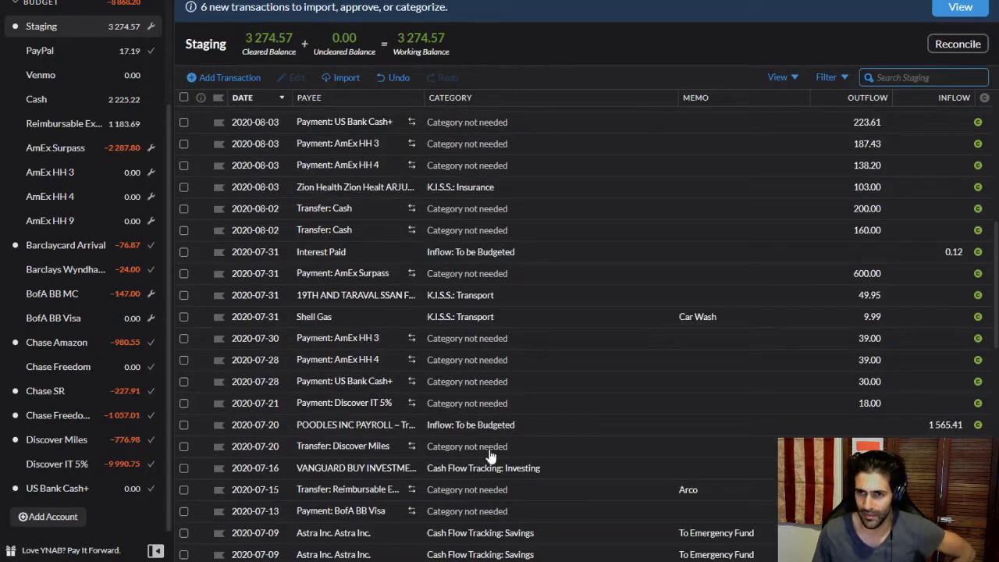
click(182, 446)
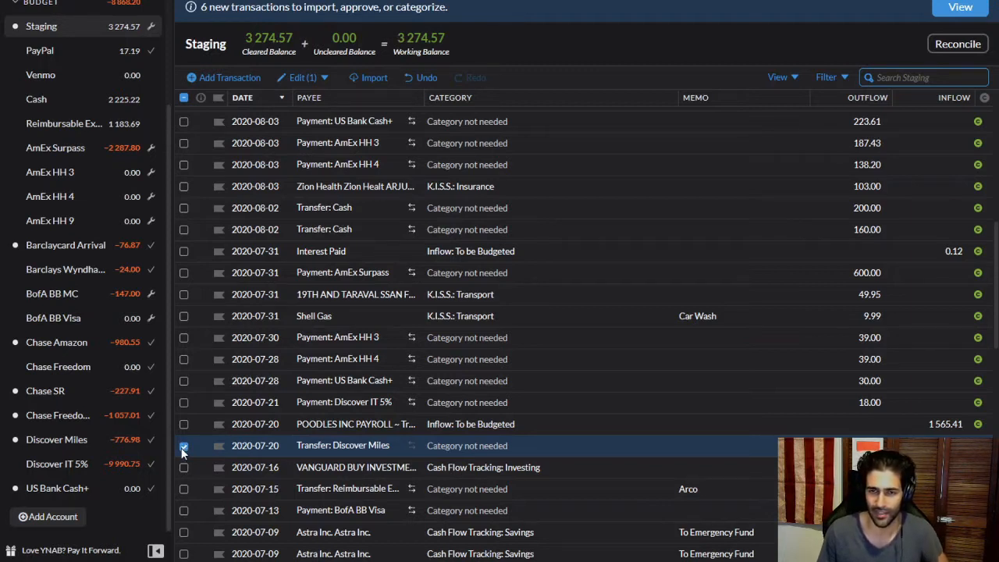
click(183, 449)
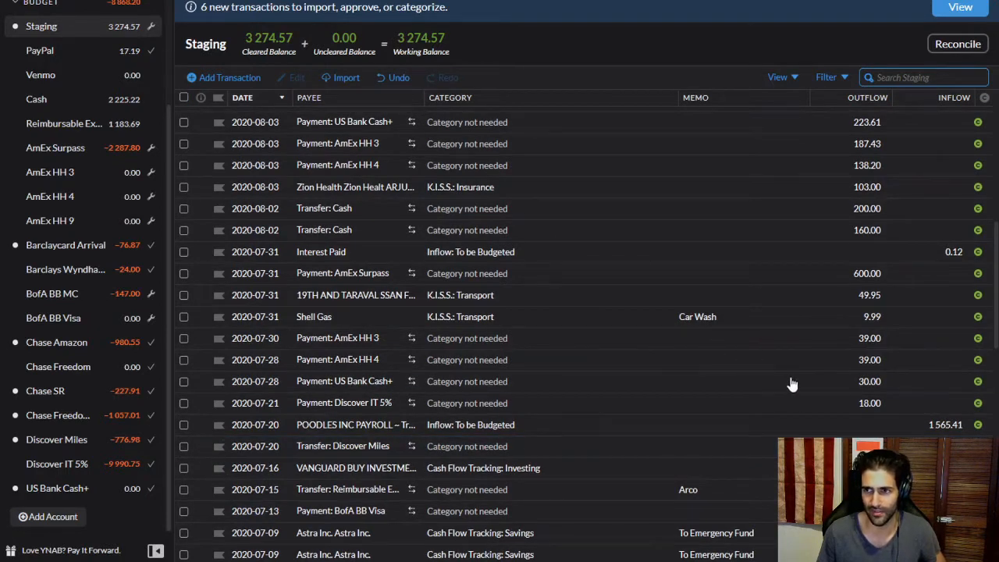
scroll(710, 328, up, 5)
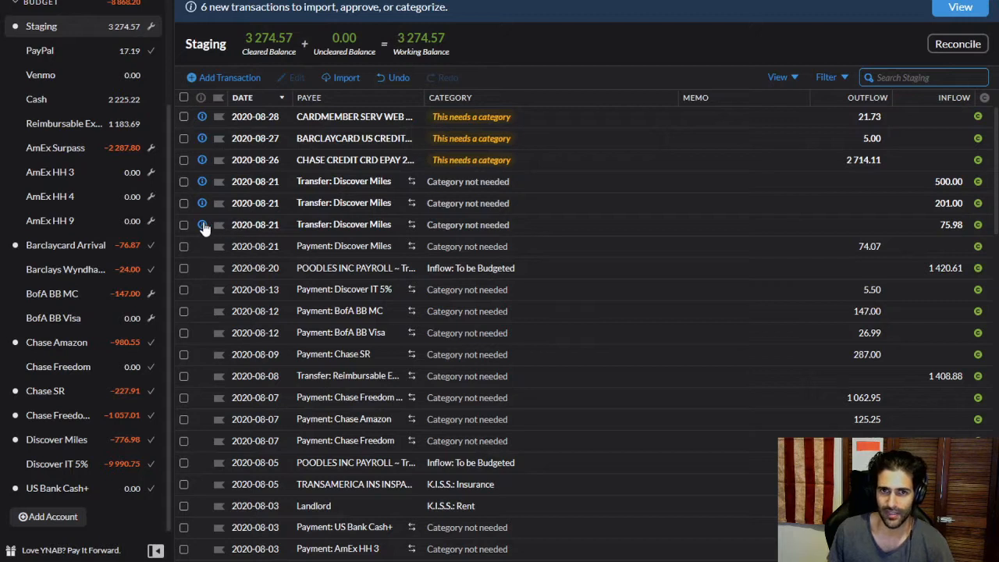
- Open the 75.98 Discover Miles transfer of 2020-08-21 for editing and look through the available payees
click(343, 224)
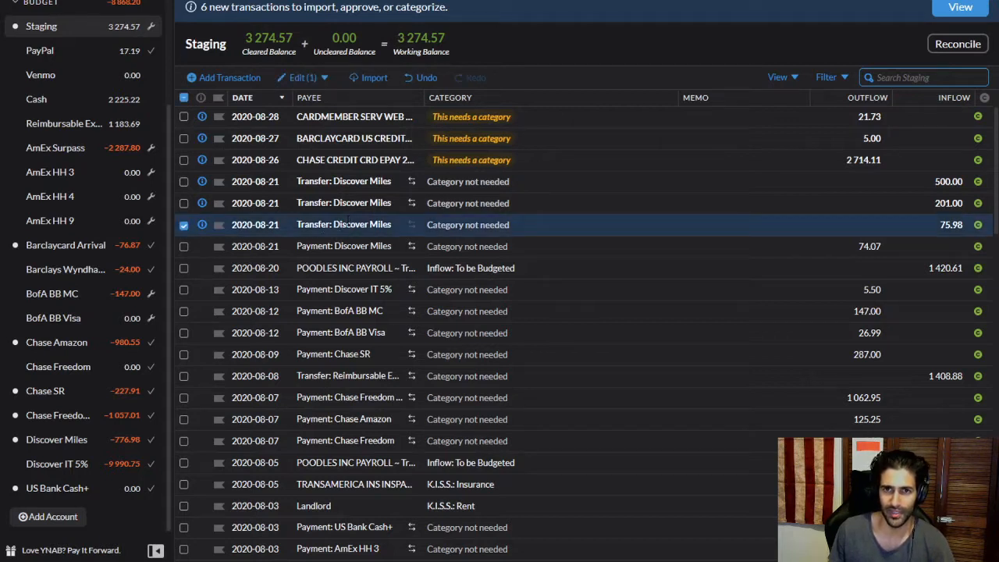
click(337, 225)
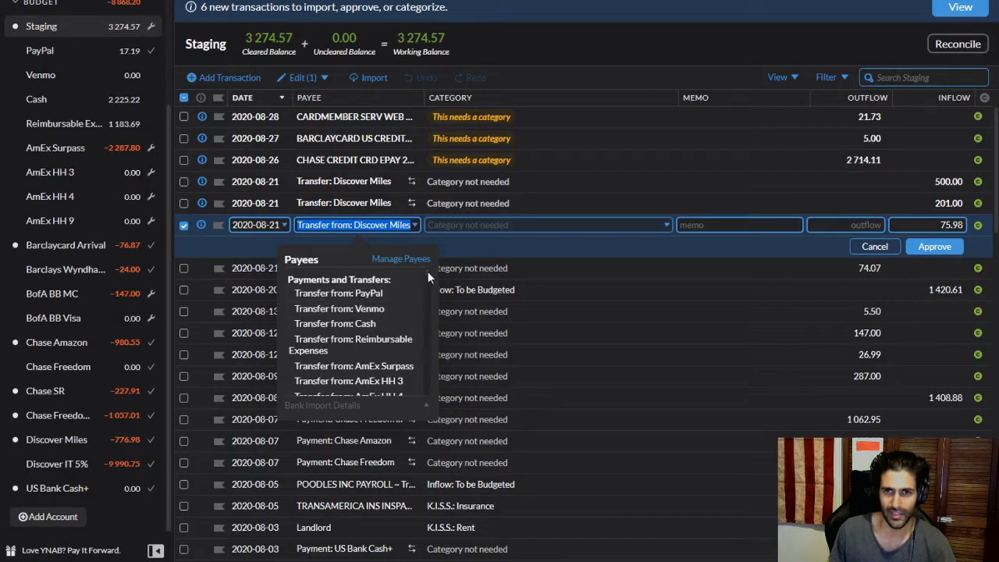
scroll(428, 271, down, 3)
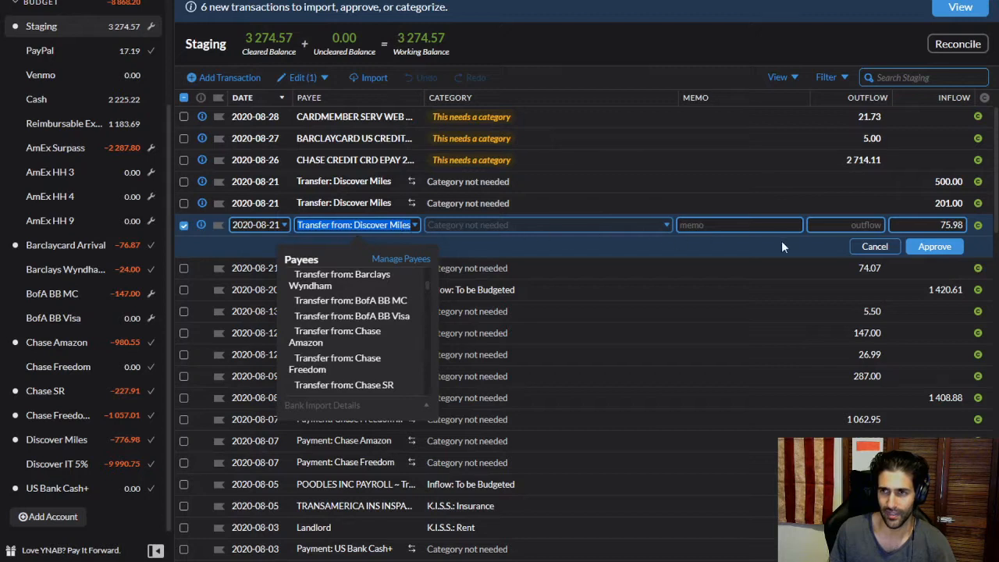
click(951, 224)
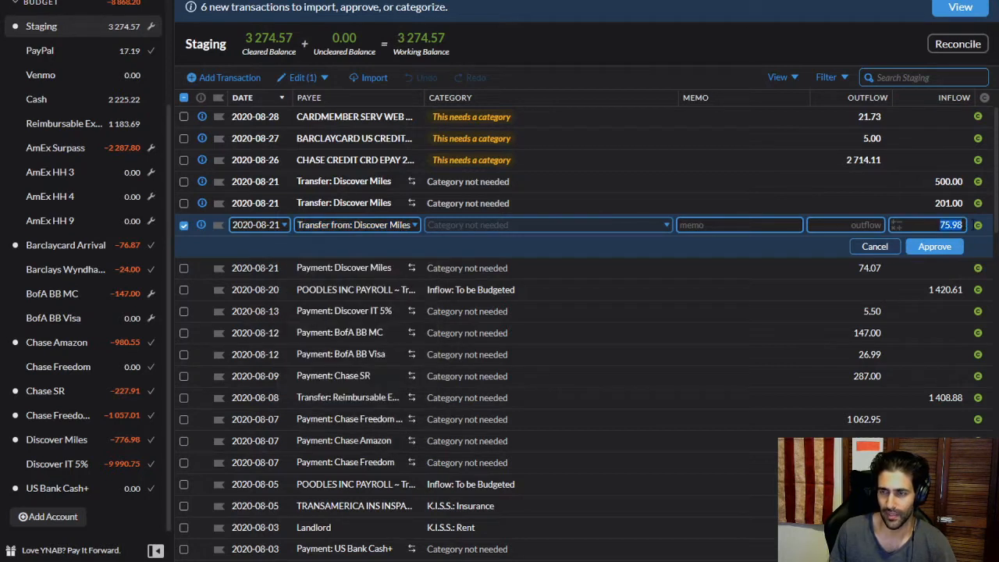
click(415, 225)
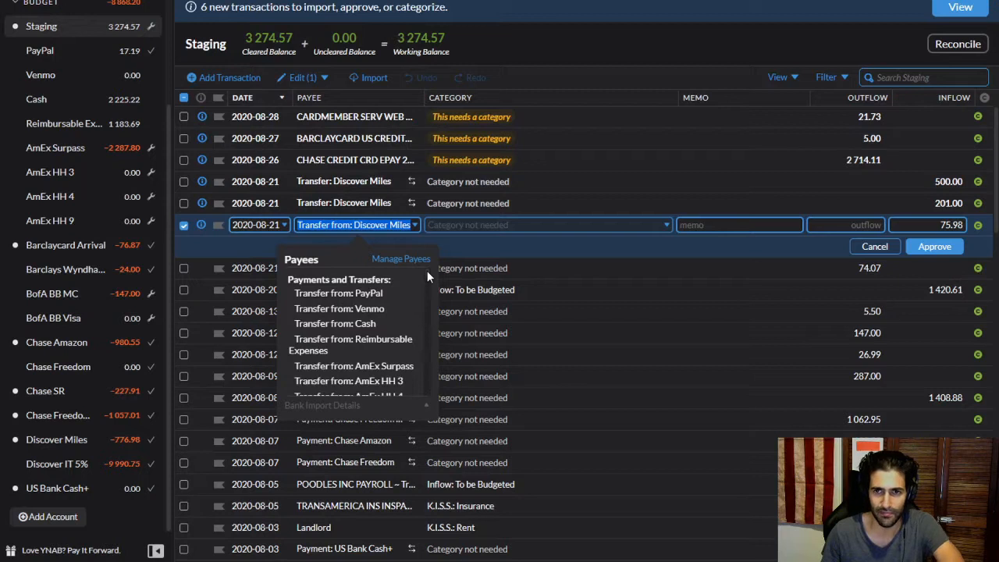
drag(427, 270, 430, 298)
text(All)
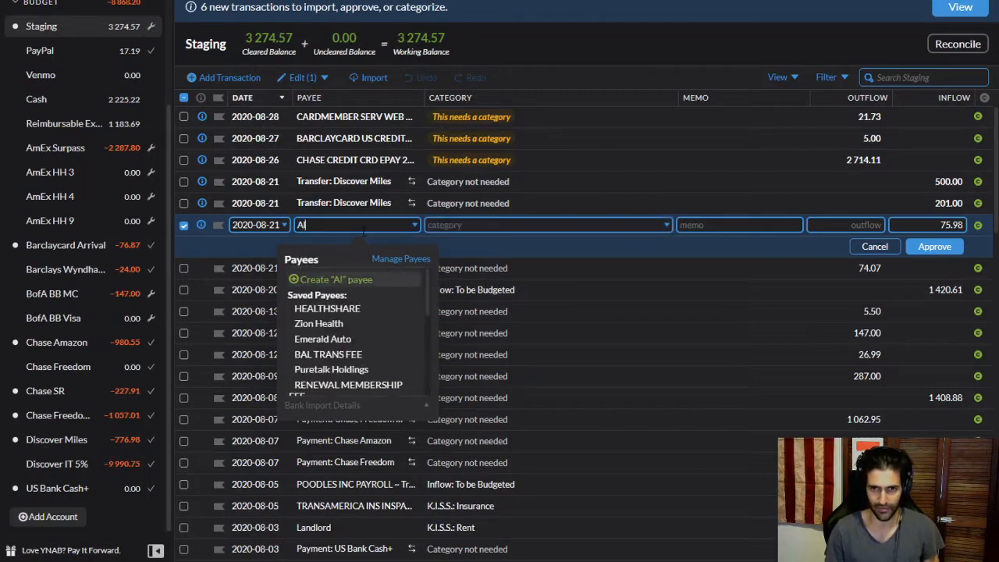
key(BackSpace)
key(BackSpace)
key(BackSpace)
- Set the 75.98 transaction's payee to PROGRESSIVE *INSURANCE with the K.I.S.S.: Transport category, and approve it
text(Pr)
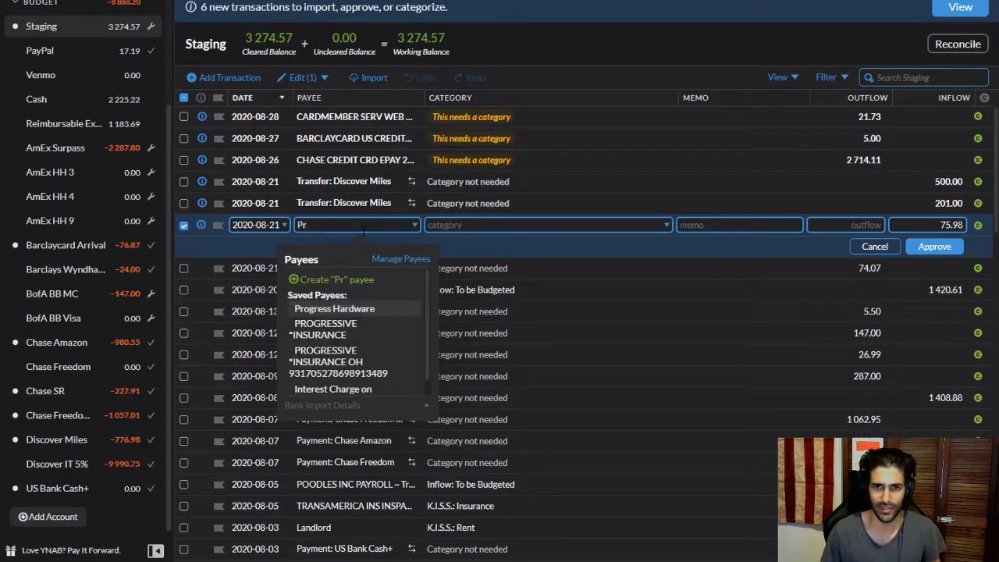
click(327, 329)
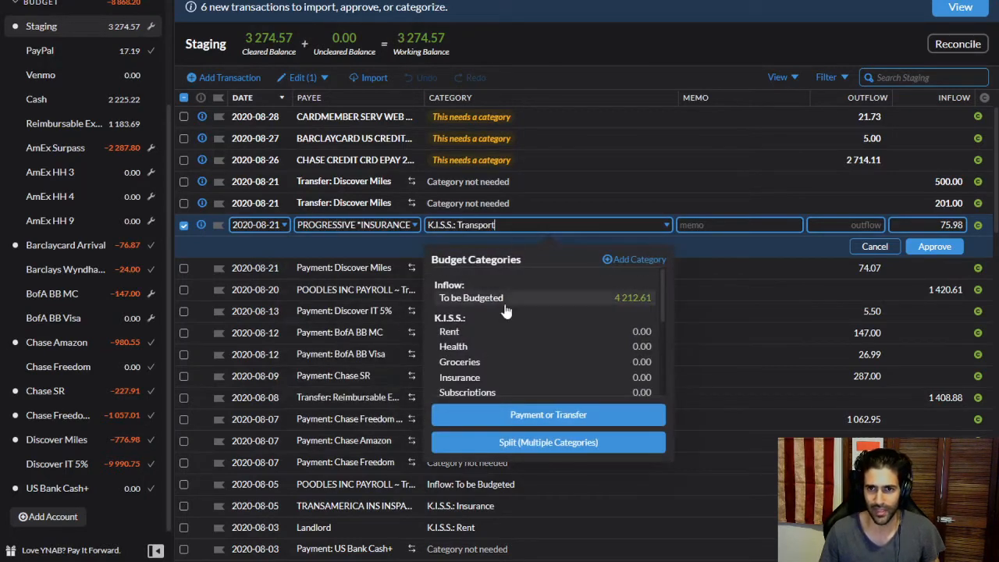
scroll(509, 313, down, 2)
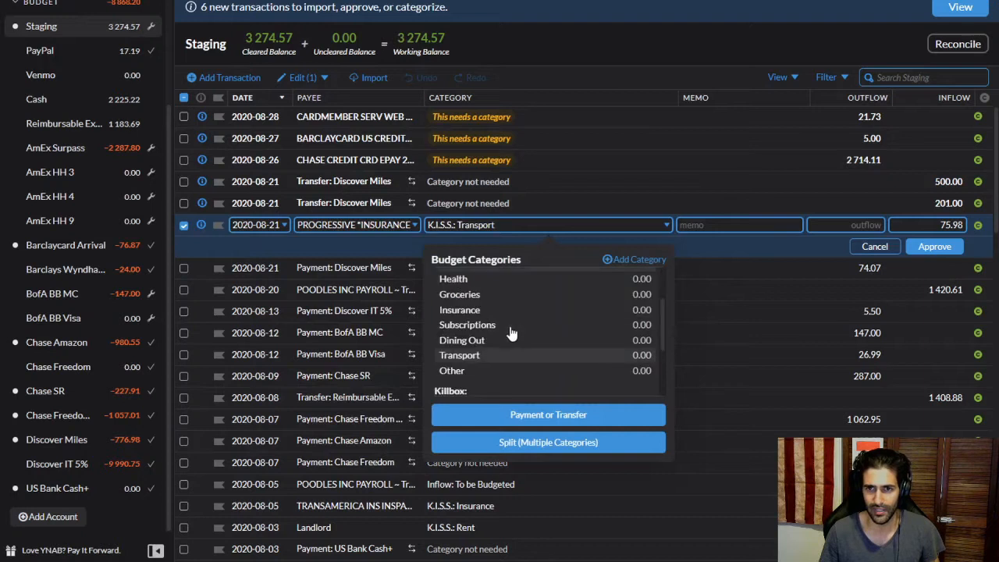
click(944, 251)
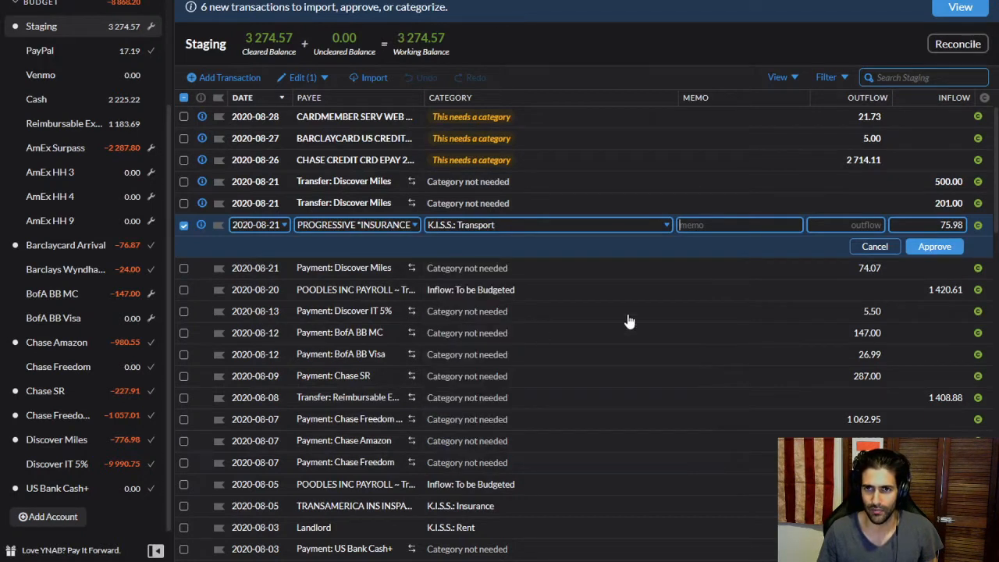
- Approve the 75.98 PROGRESSIVE *INSURANCE transaction and check the combined total of the two remaining unapproved Discover Miles transfers
click(933, 246)
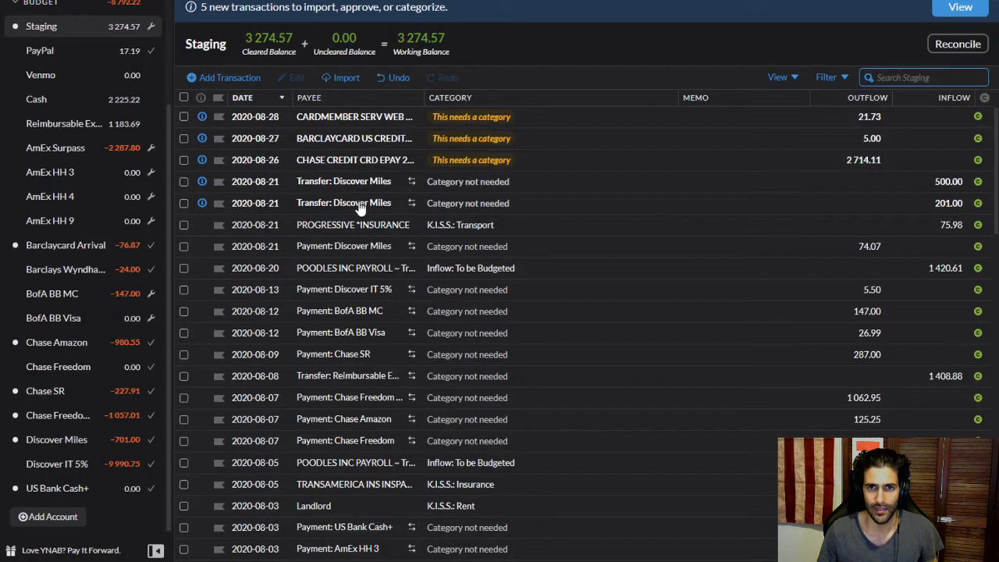
click(183, 203)
click(184, 182)
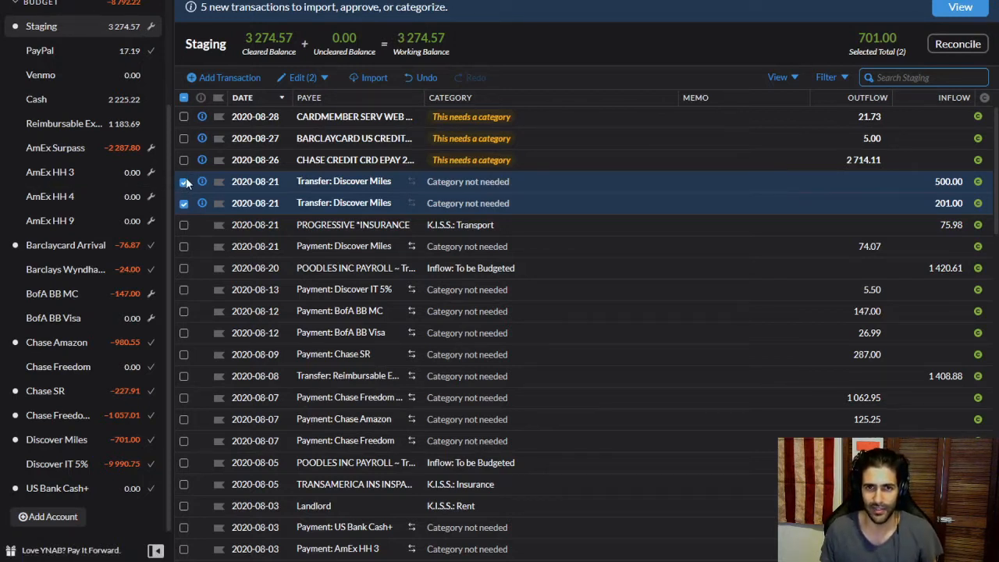
click(183, 183)
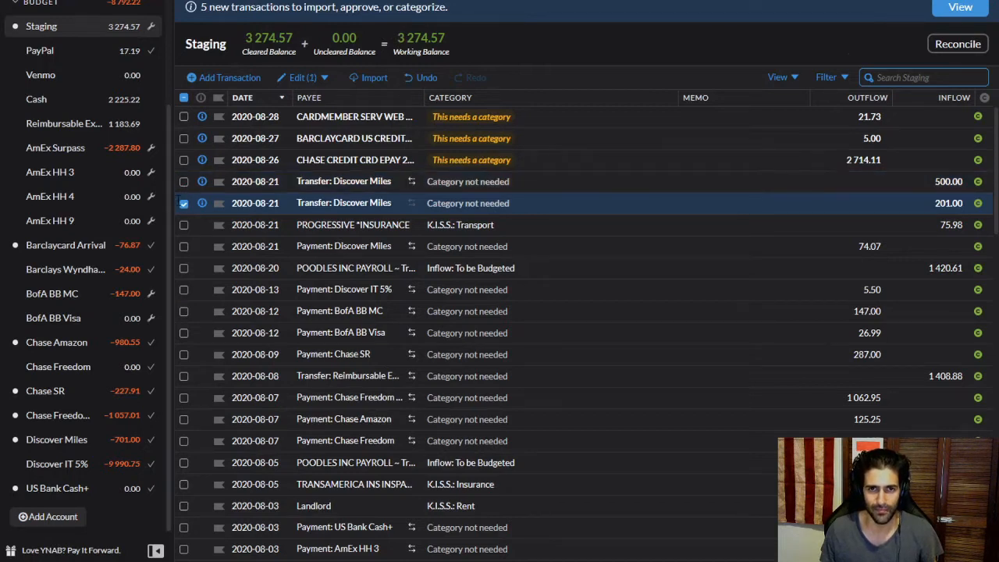
click(184, 203)
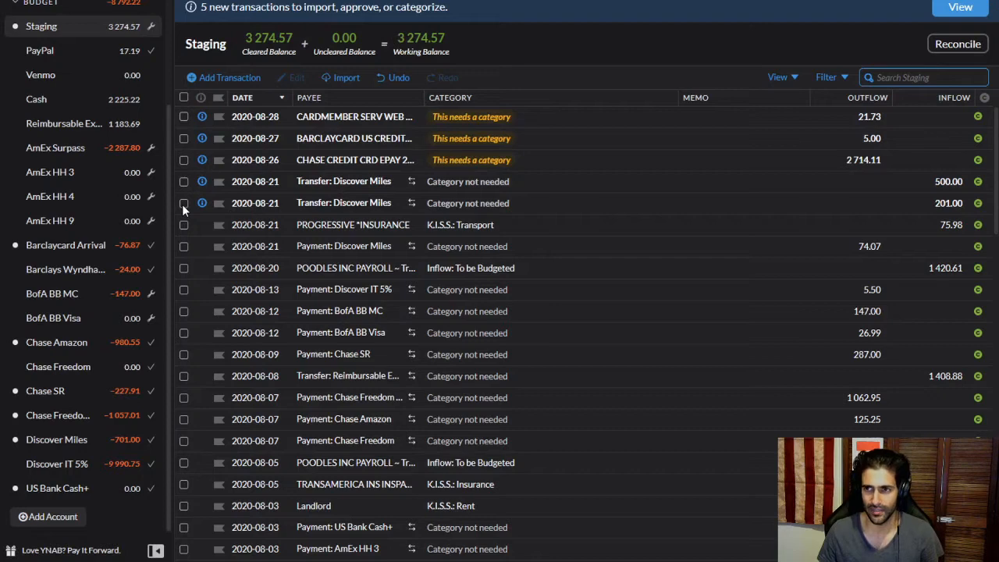
- Change the payee of the 201.00 Discover Miles transfer of 2020-08-21 to a new payee, Aunt, and approve the transaction
click(317, 203)
click(317, 203)
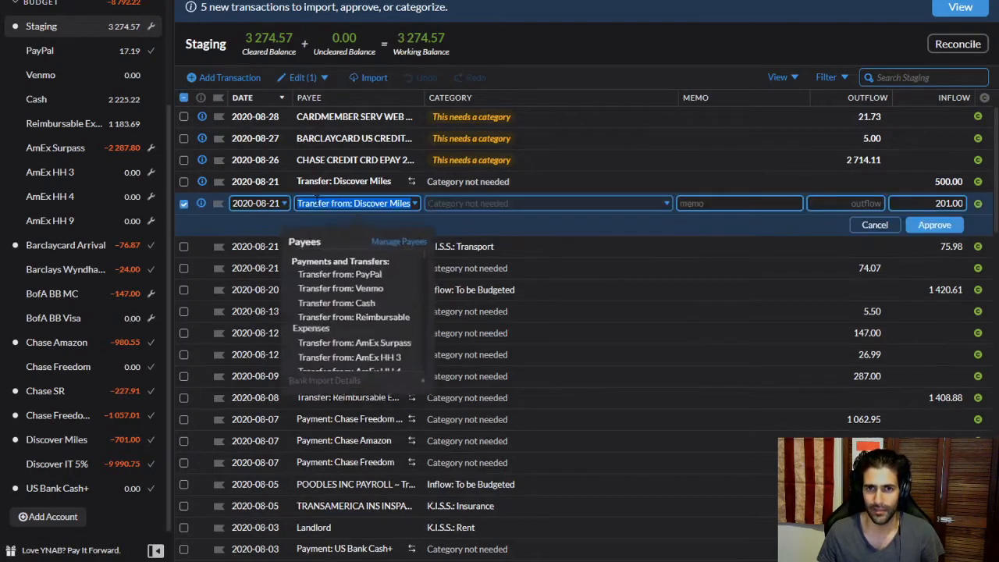
drag(427, 250, 422, 306)
text(Aunot)
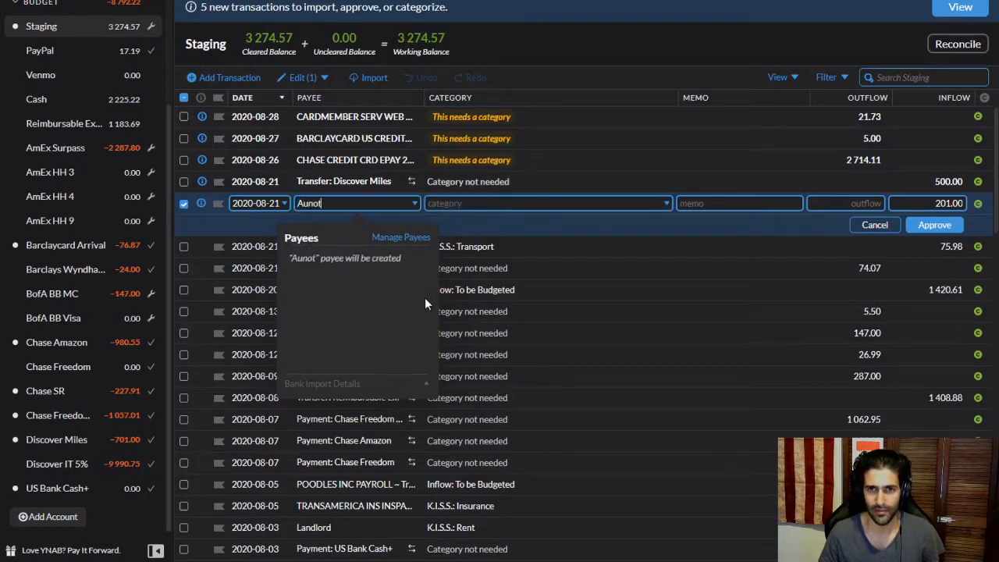
key(BackSpace)
key(BackSpace)
text(t)
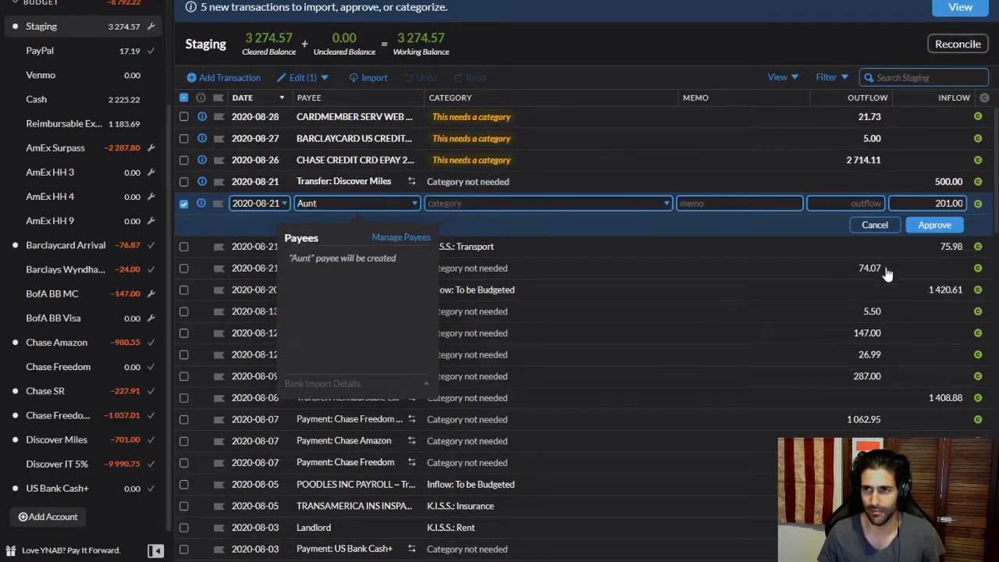
click(927, 231)
- Create a Gifts category in the Cash Flow Tracking group for the 201.00 Aunt transaction, and save the transaction
click(479, 206)
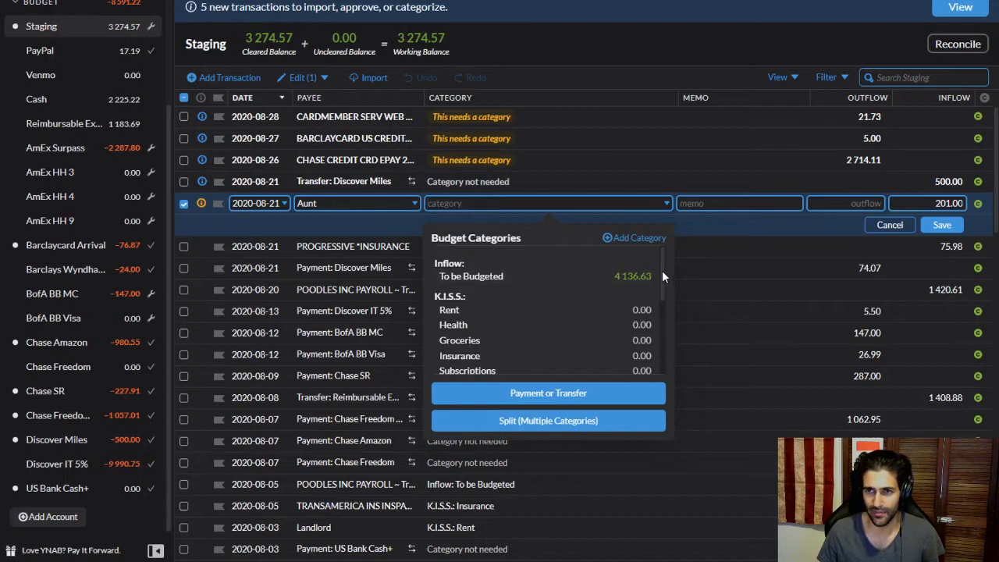
drag(663, 275, 663, 354)
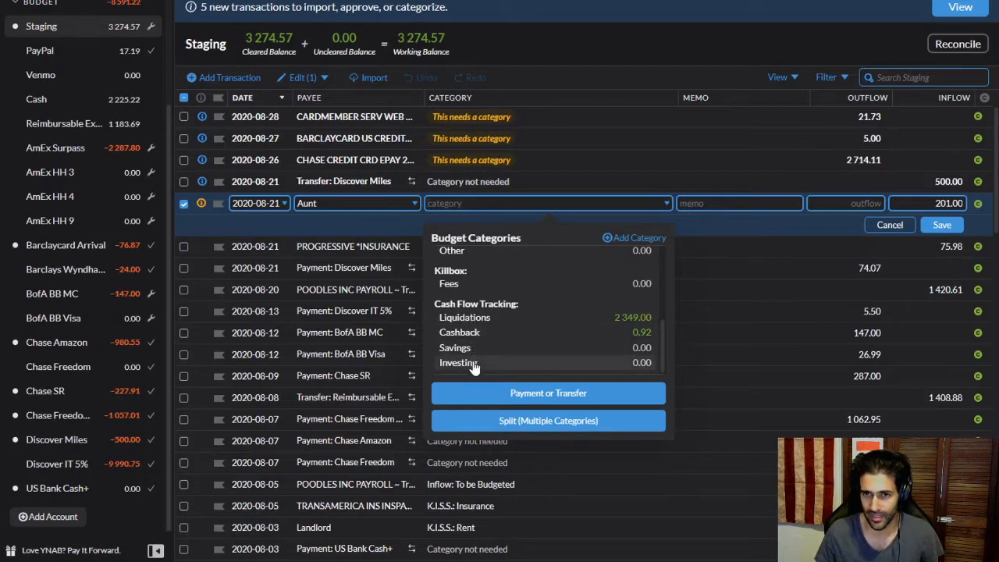
click(631, 238)
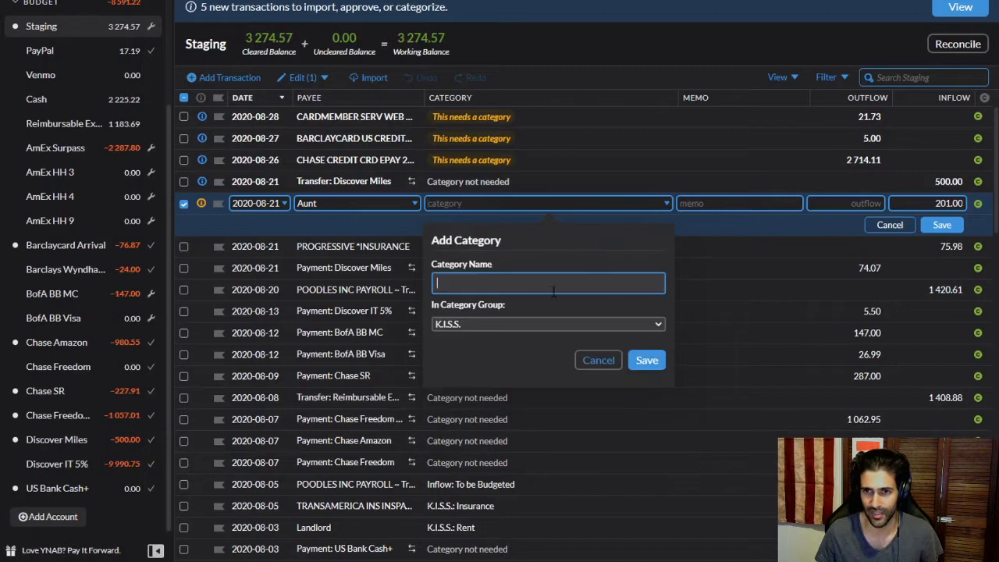
click(506, 324)
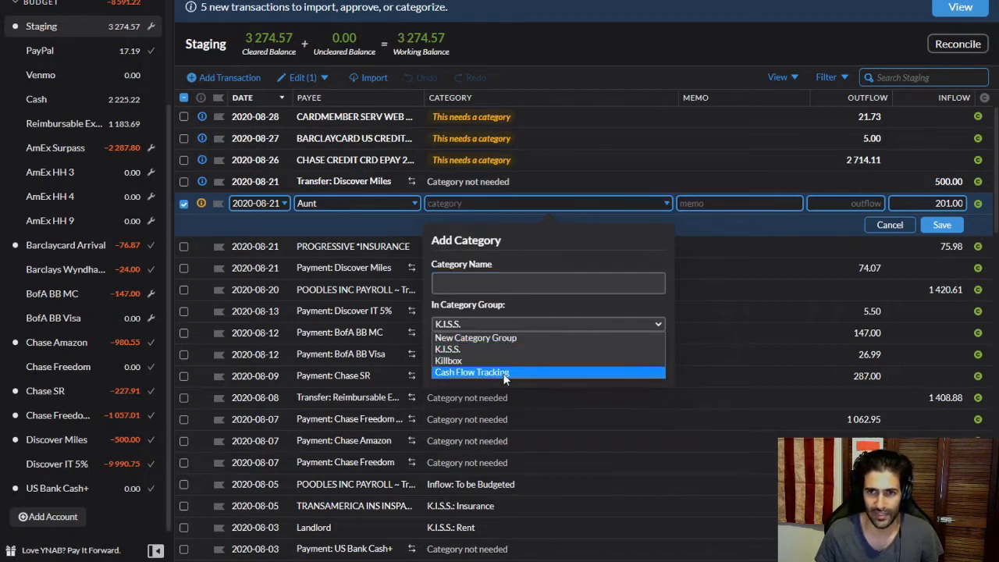
click(503, 372)
click(500, 286)
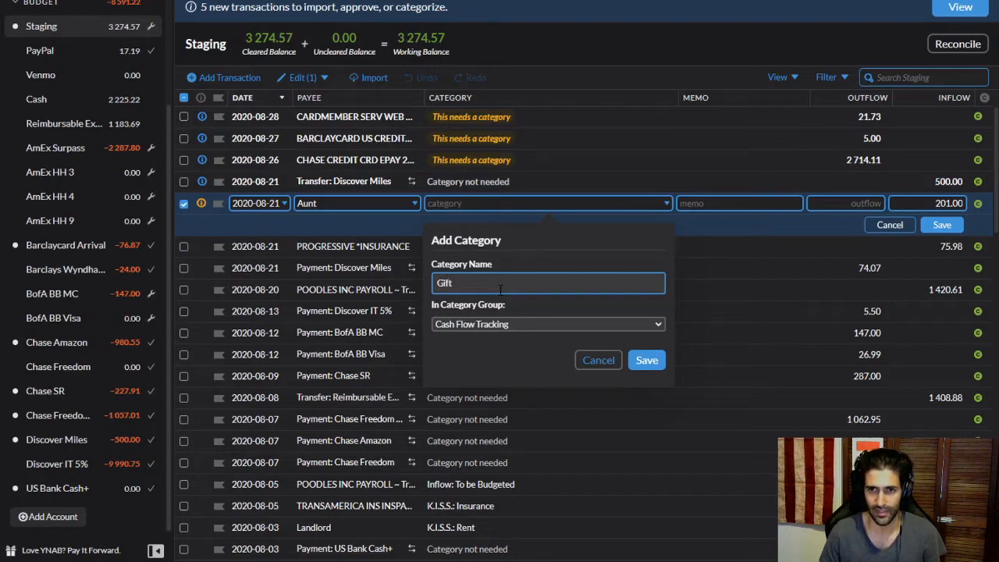
click(648, 361)
click(943, 225)
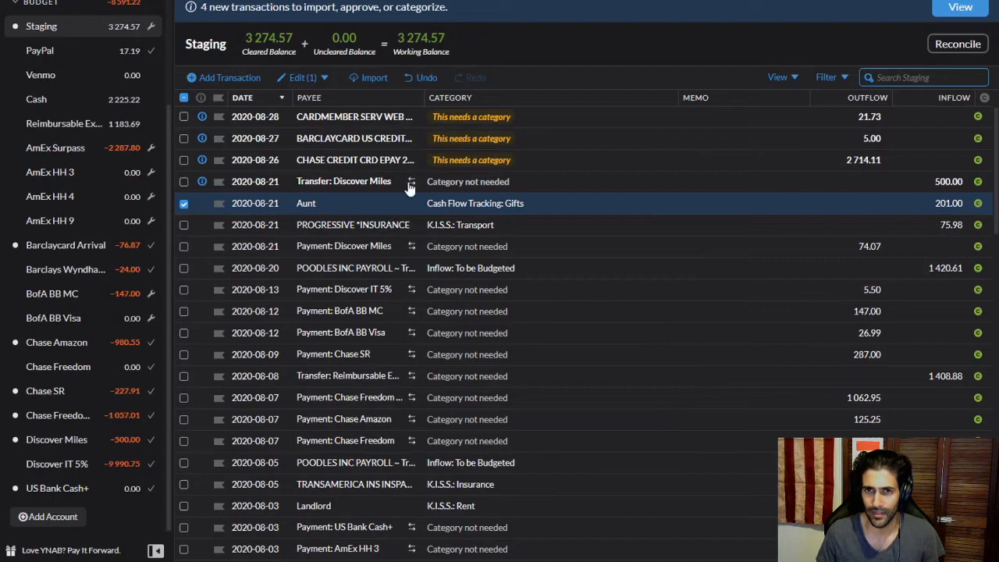
- Set the 500.00 Discover Miles transfer's payee to Aunt with the Cash Flow Tracking: Gifts category, and approve it
click(353, 181)
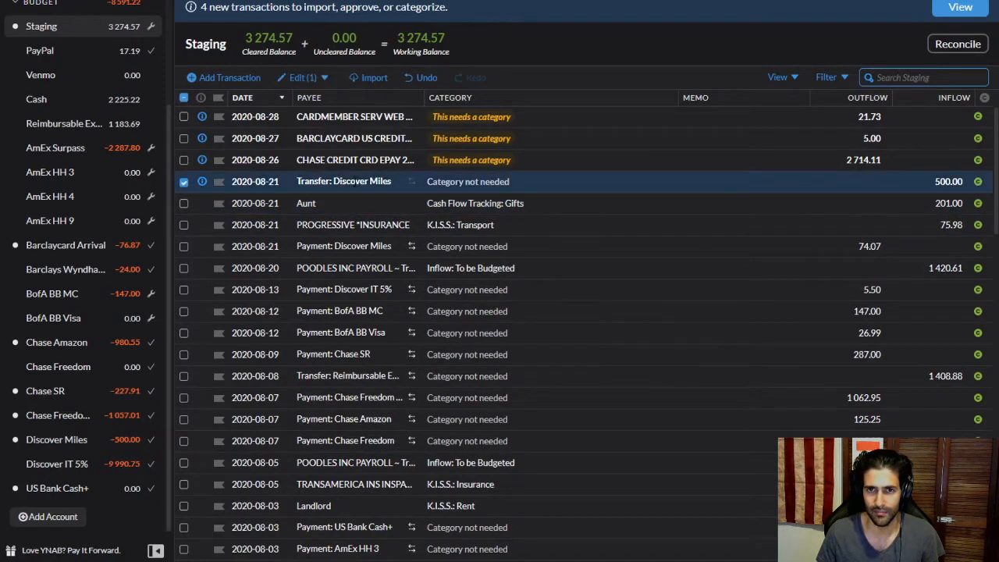
click(353, 181)
text(Aunt)
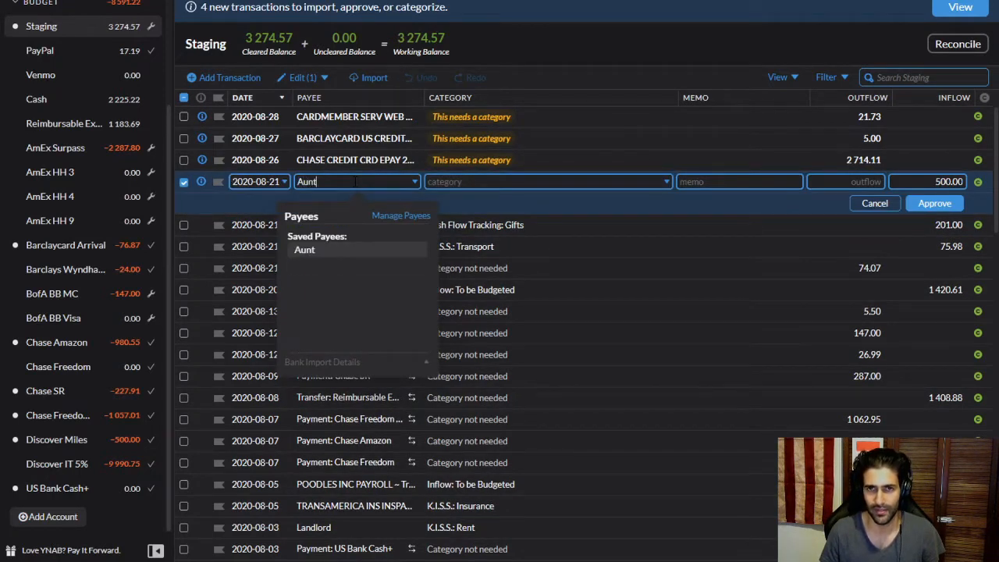
key(Tab)
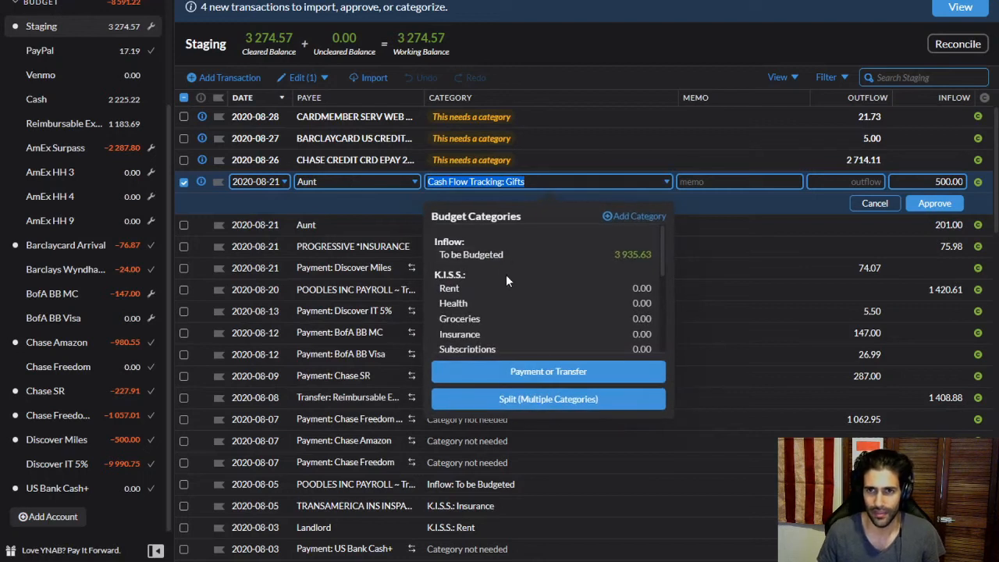
click(939, 205)
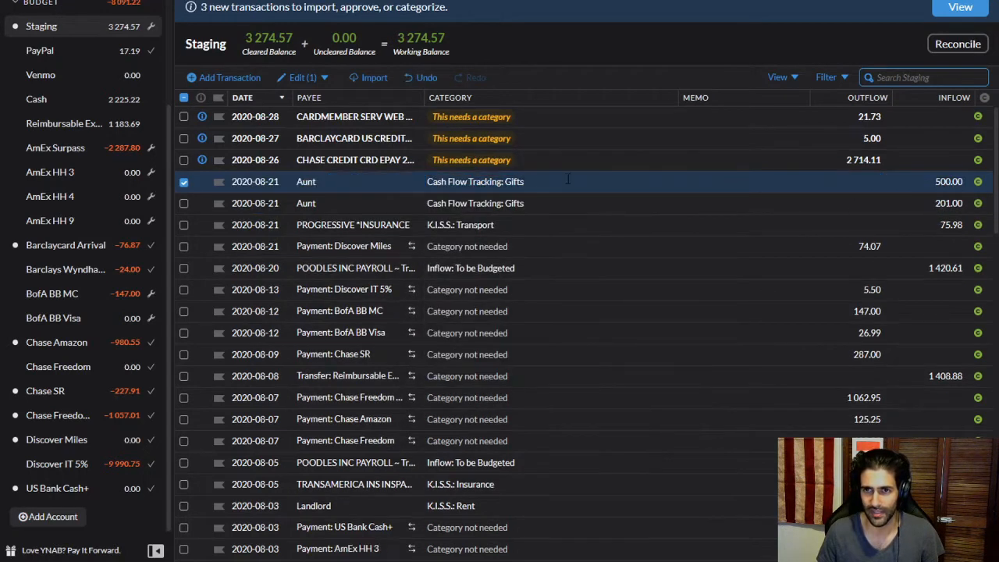
click(183, 183)
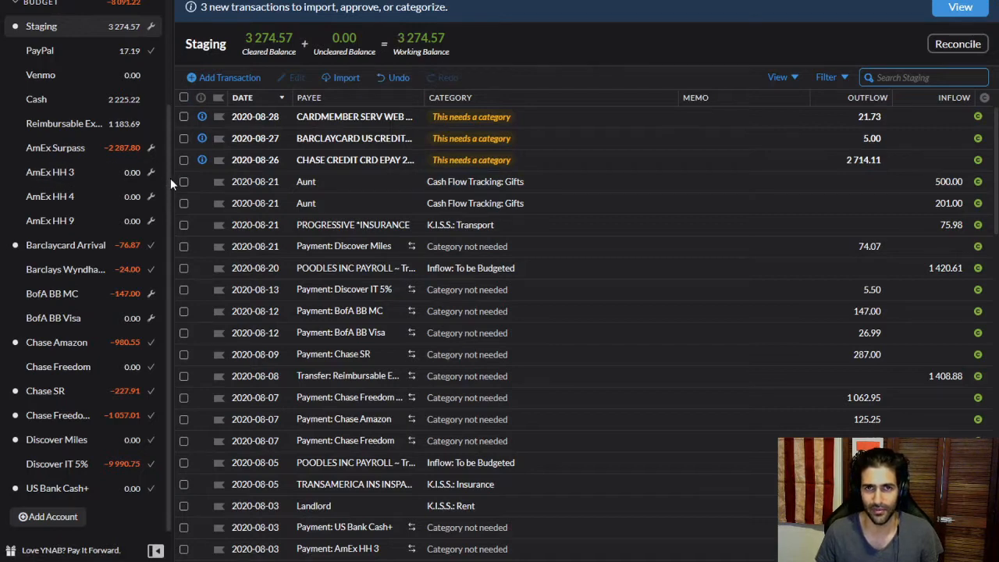
- Remove the "Is Deposit Mobile Banking" renaming rule from the Aunt payee in the payee management
click(182, 181)
scroll(167, 157, up, 2)
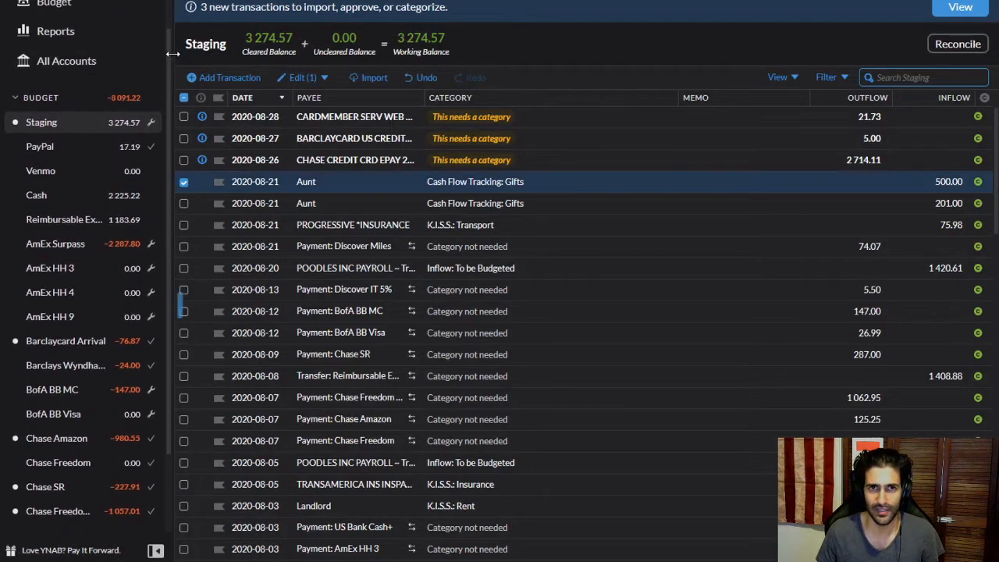
scroll(167, 32, up, 1)
click(125, 11)
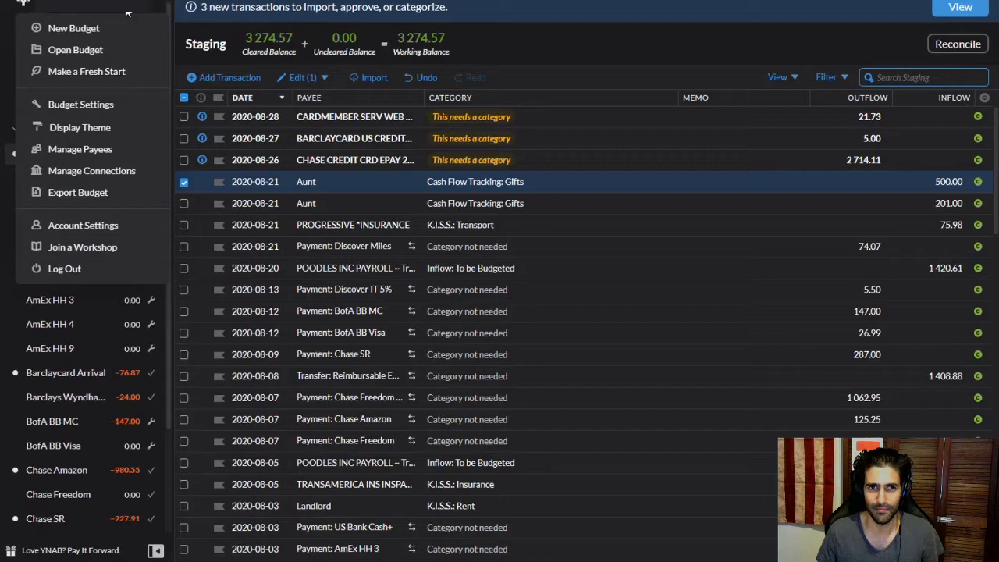
click(105, 156)
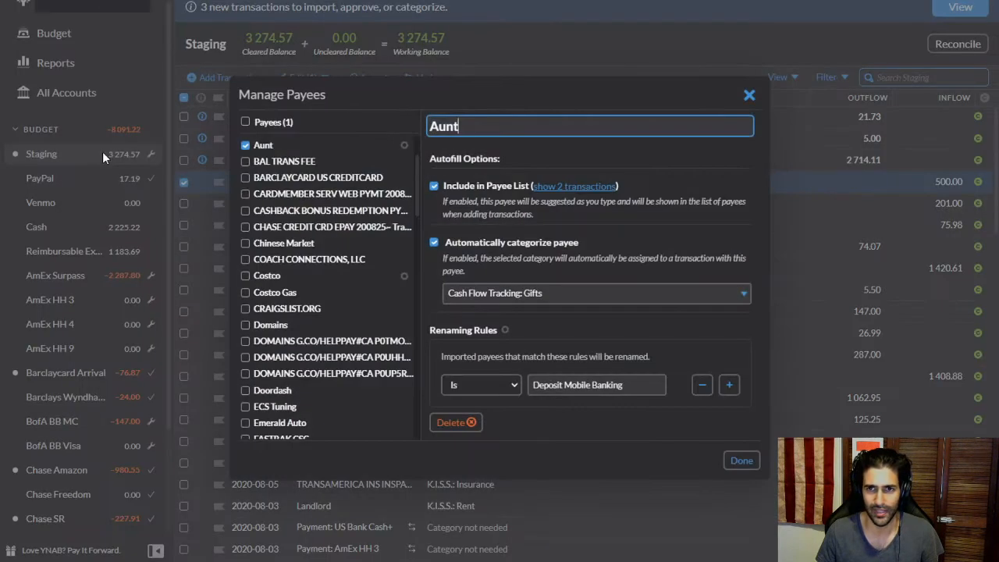
click(702, 385)
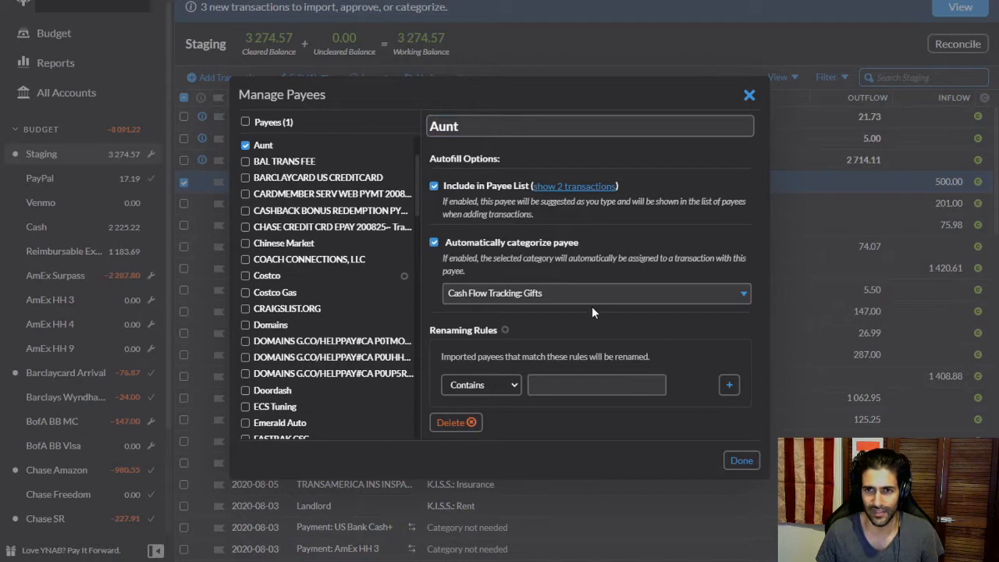
click(740, 462)
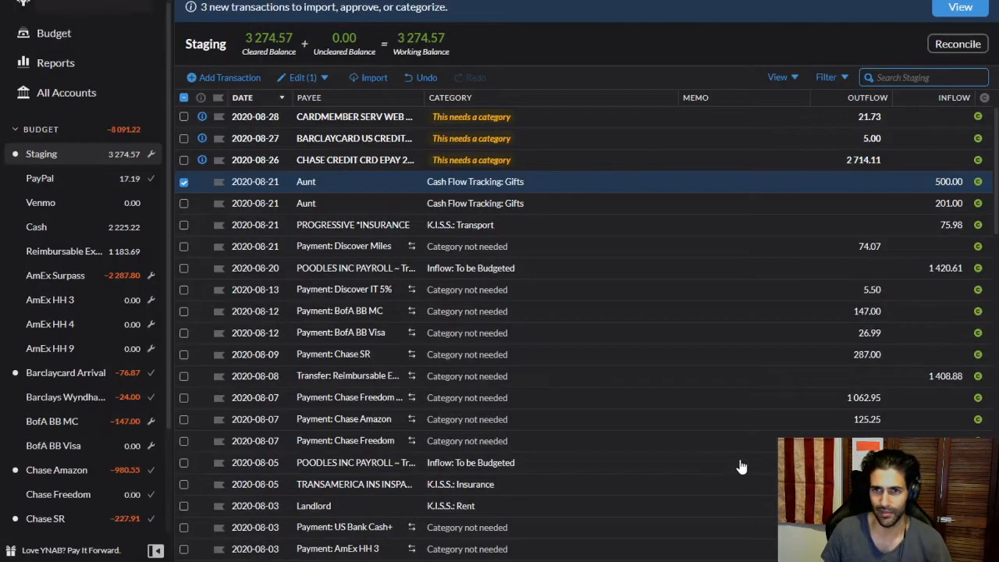
click(184, 181)
- Check the PROGRESSIVE *INSURANCE payee's settings for renaming rules, and clear the transaction selection
click(184, 225)
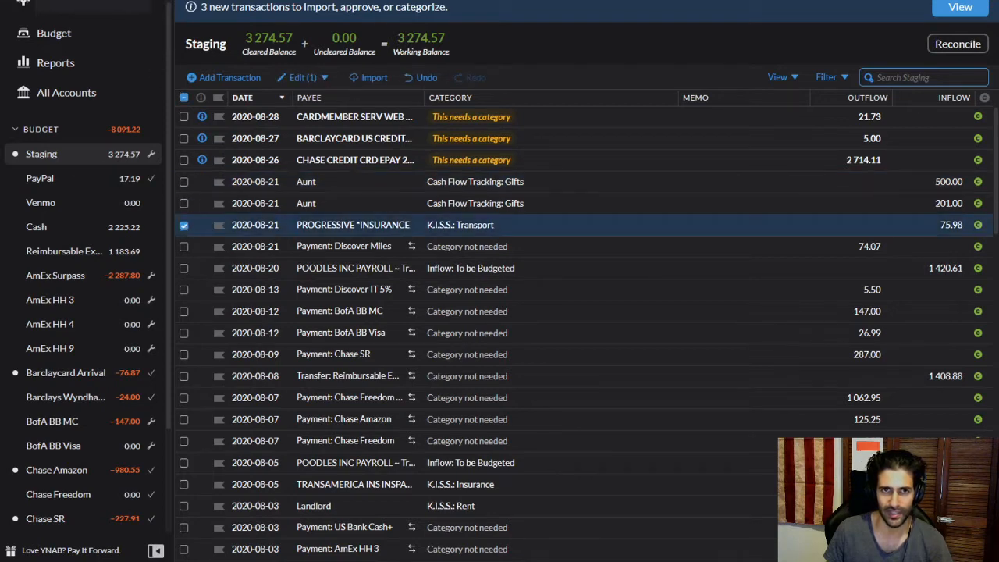
click(117, 15)
click(86, 149)
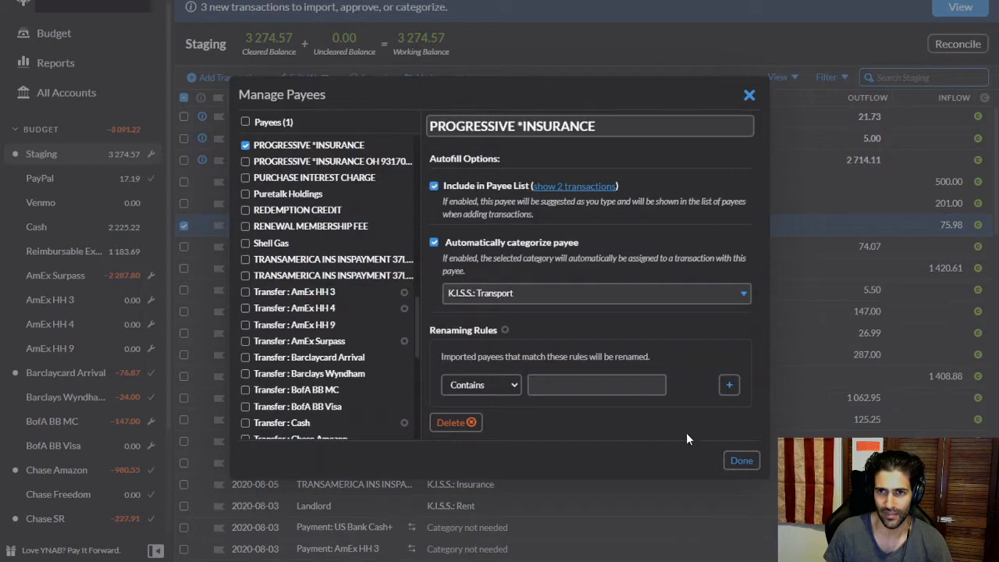
click(741, 461)
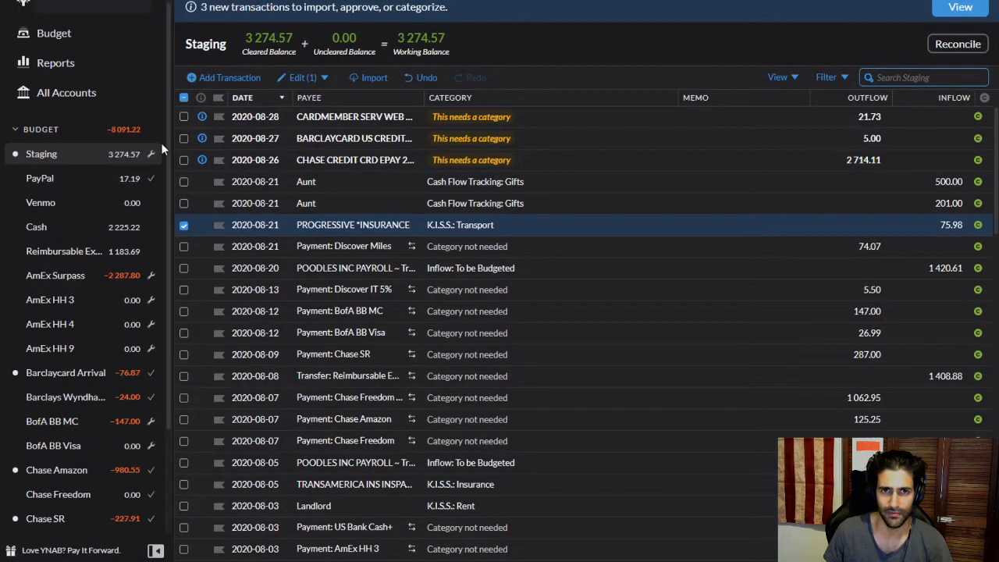
scroll(169, 148, down, 1)
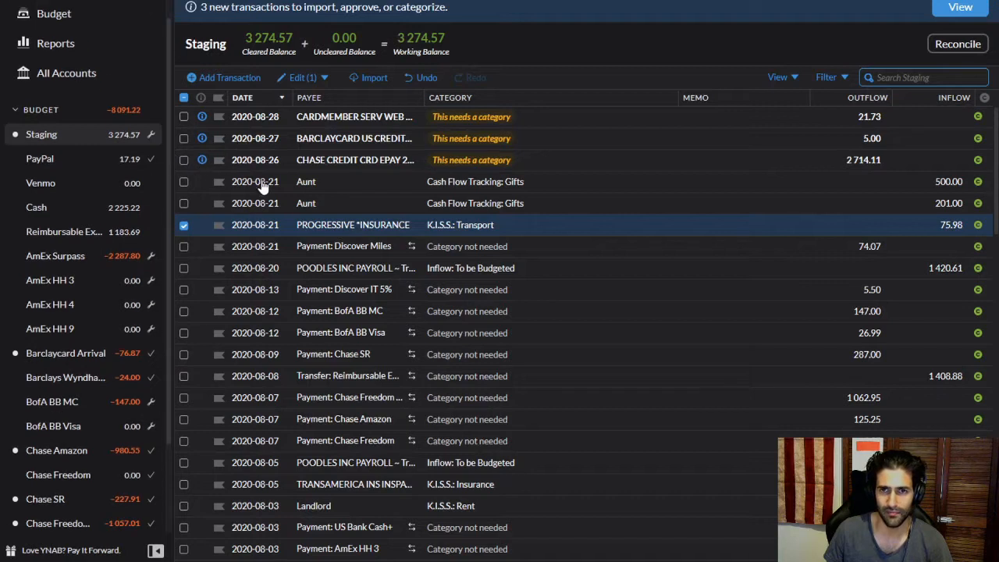
click(185, 226)
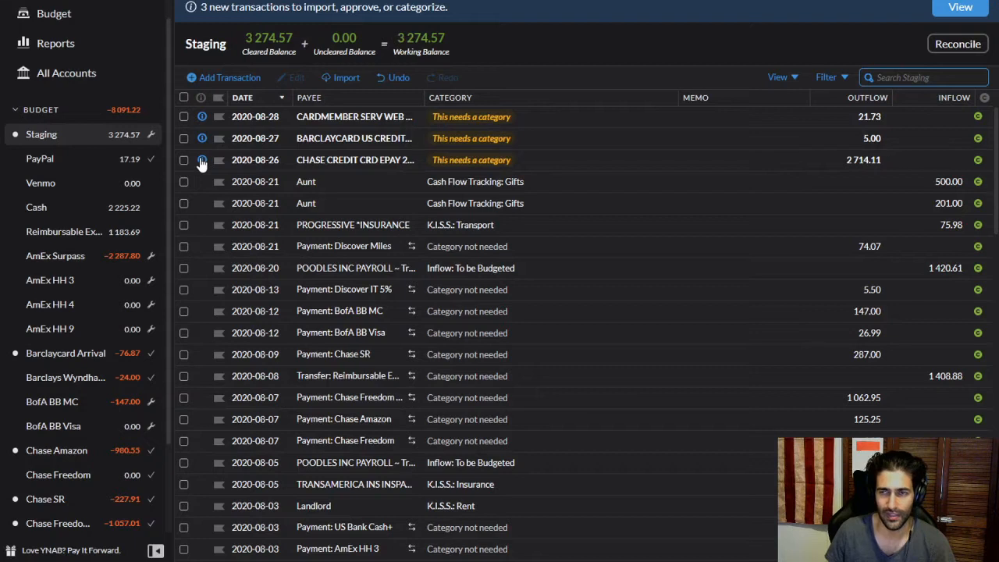
- Try to set the 2 714.11 Chase credit card transaction's payee to Payment to: Chase SR, and approve it
click(348, 159)
click(336, 155)
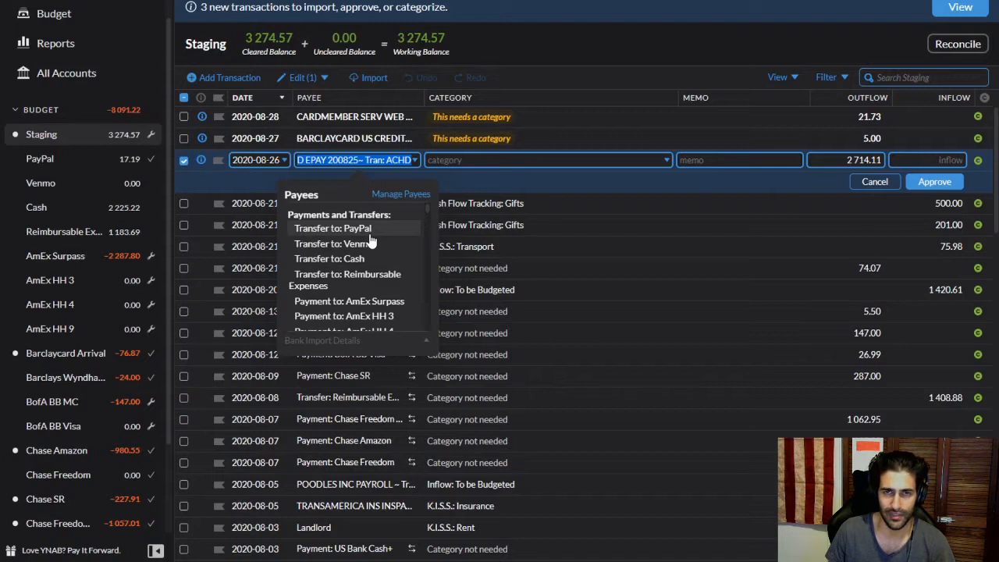
scroll(370, 242, down, 5)
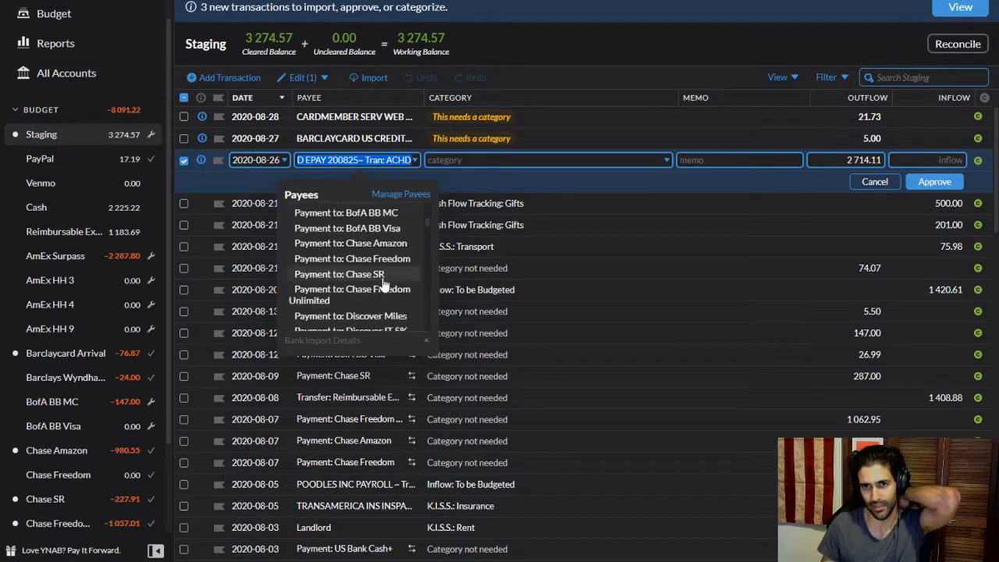
click(382, 279)
click(933, 182)
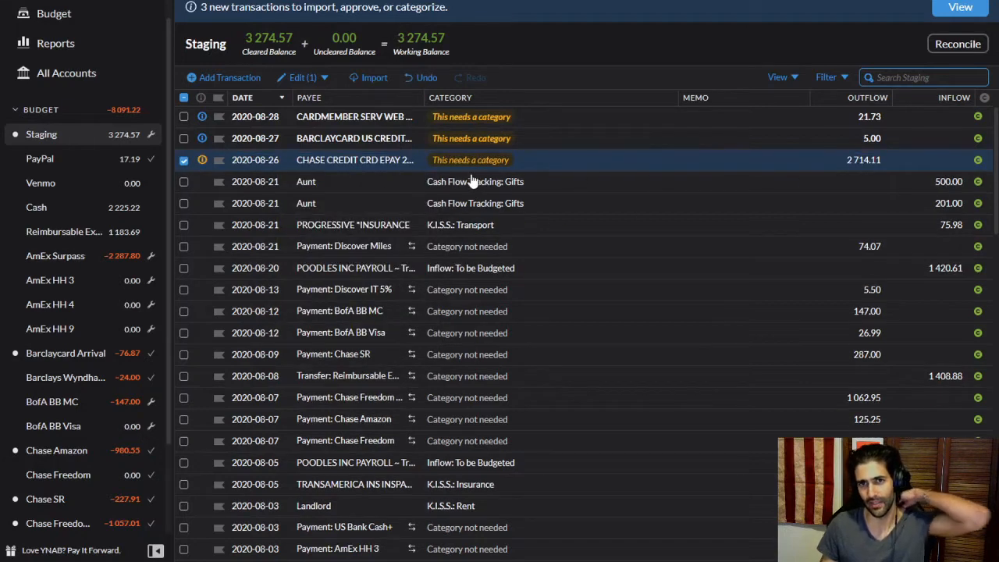
- Try again to record the 2 714.11 transaction of 2020-08-26 as a payment to Chase SR, and save it
click(388, 159)
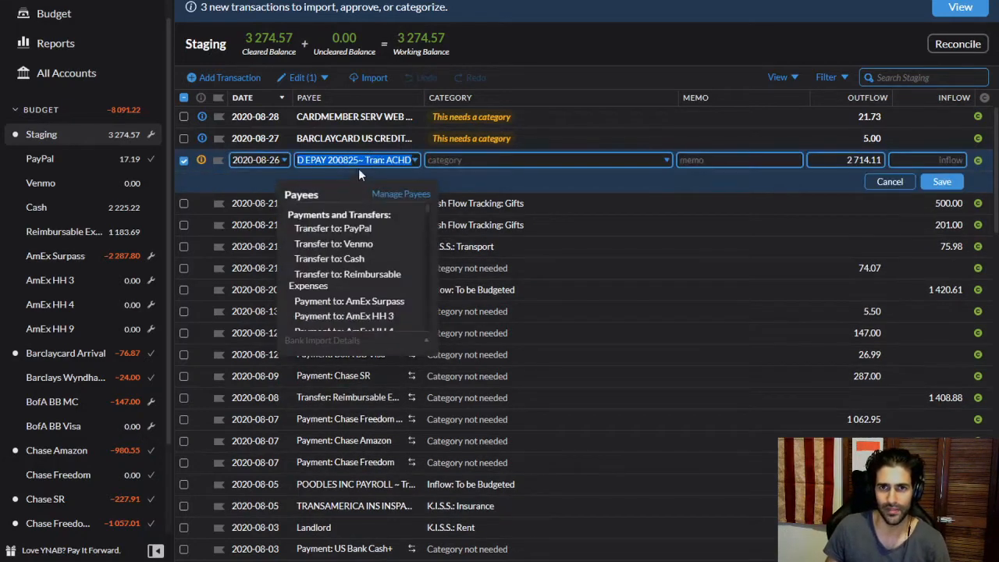
scroll(386, 258, down, 3)
scroll(386, 296, down, 5)
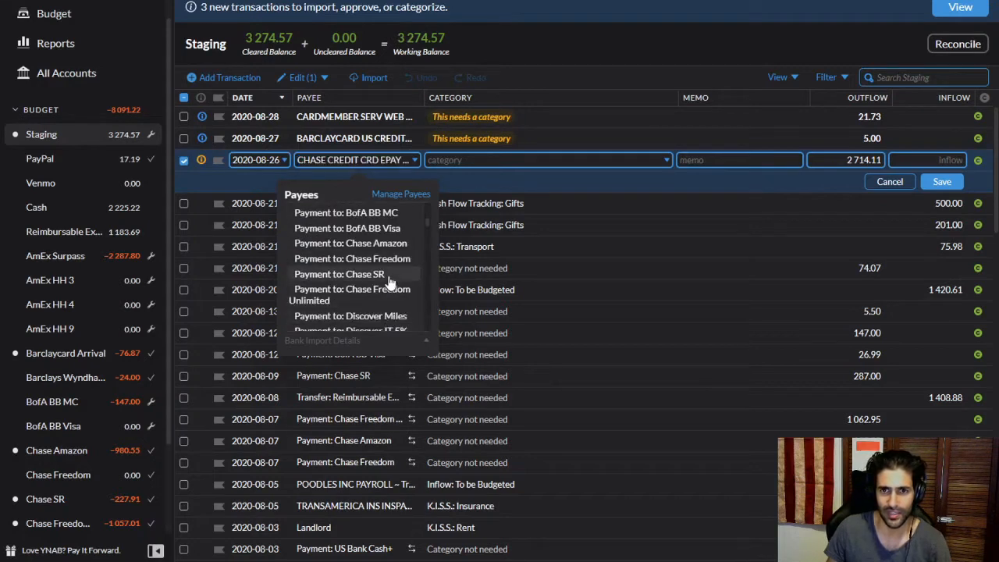
click(940, 182)
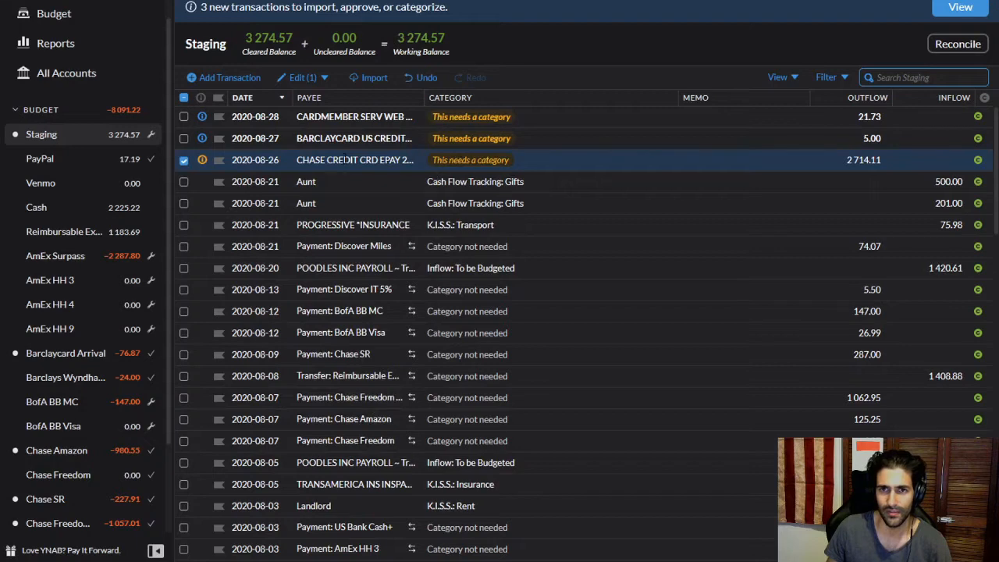
click(349, 160)
text(trans)
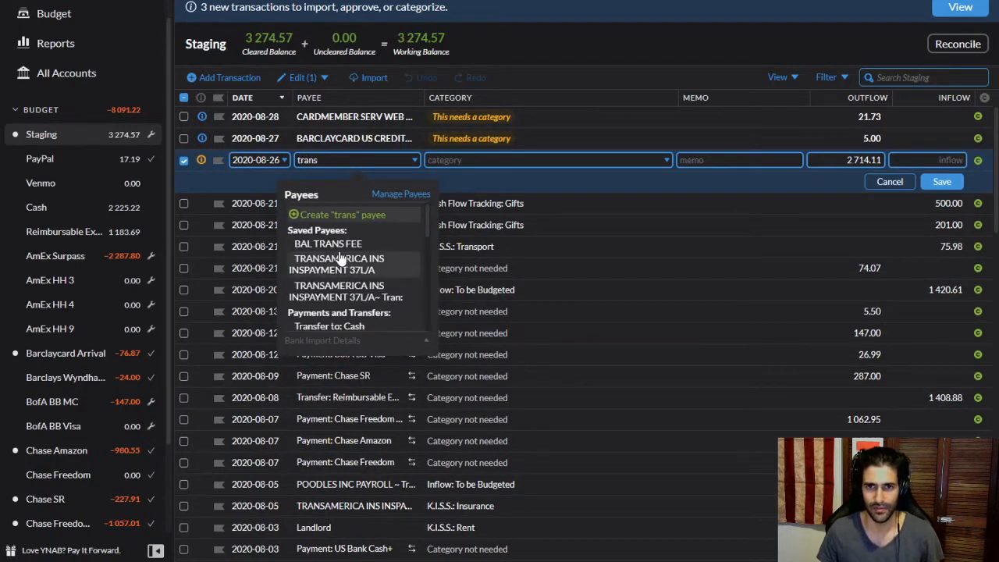
text(fer)
scroll(340, 258, down, 2)
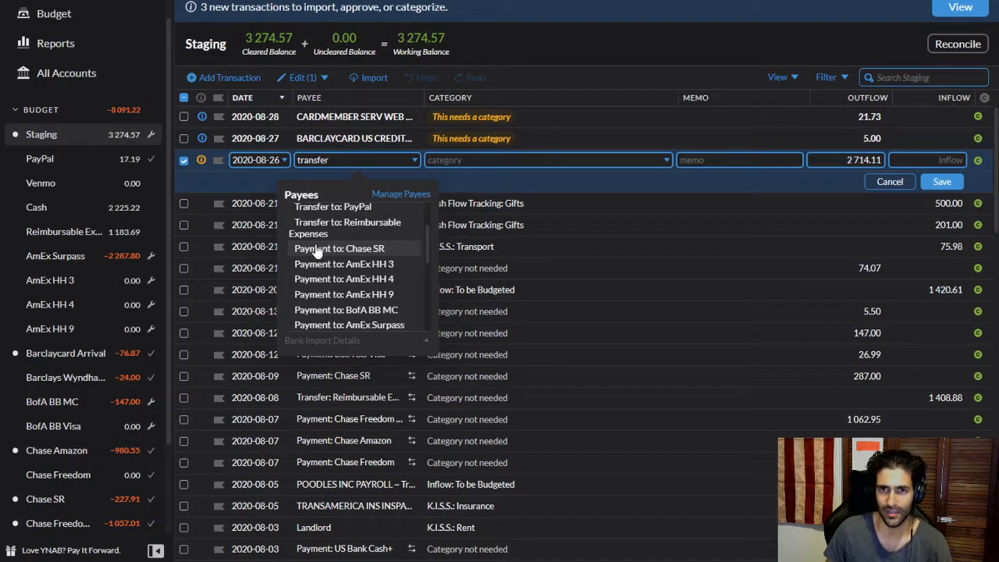
click(461, 160)
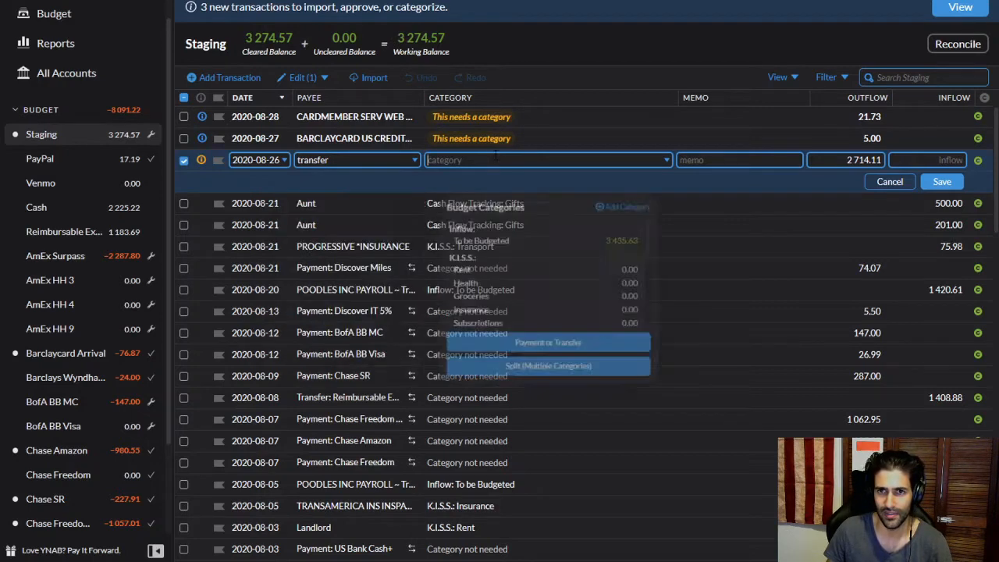
drag(344, 161, 184, 161)
click(183, 161)
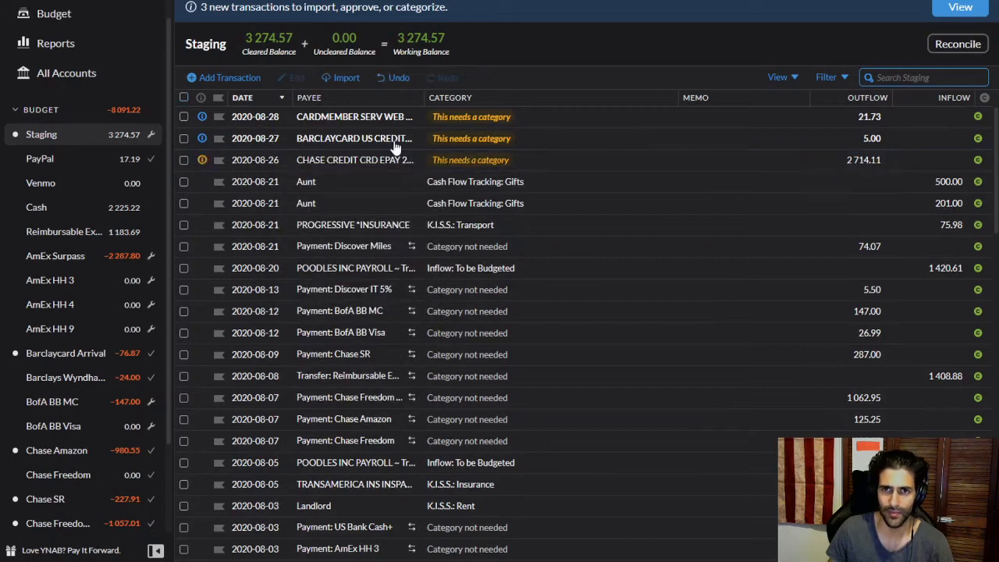
click(344, 139)
click(343, 139)
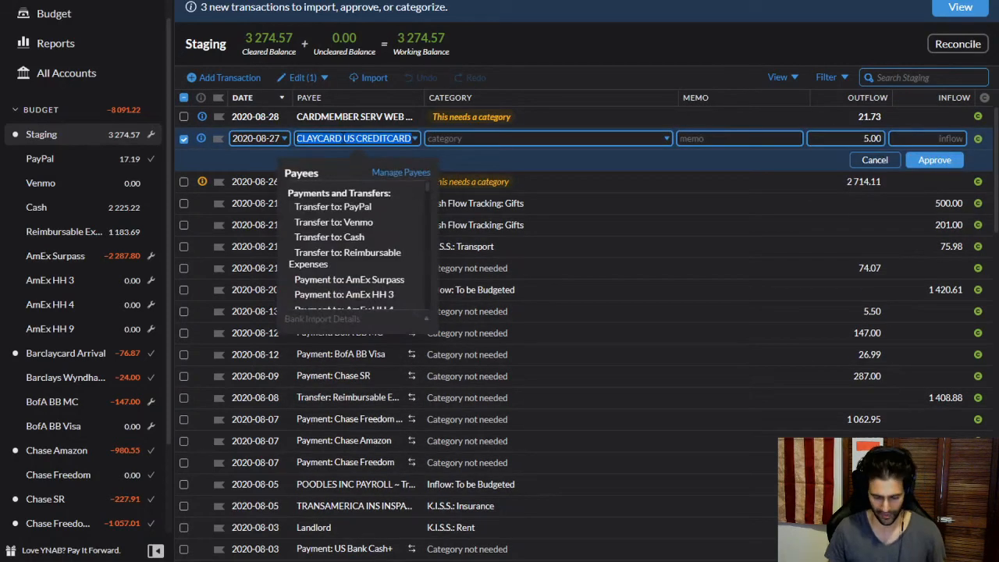
text(barcl)
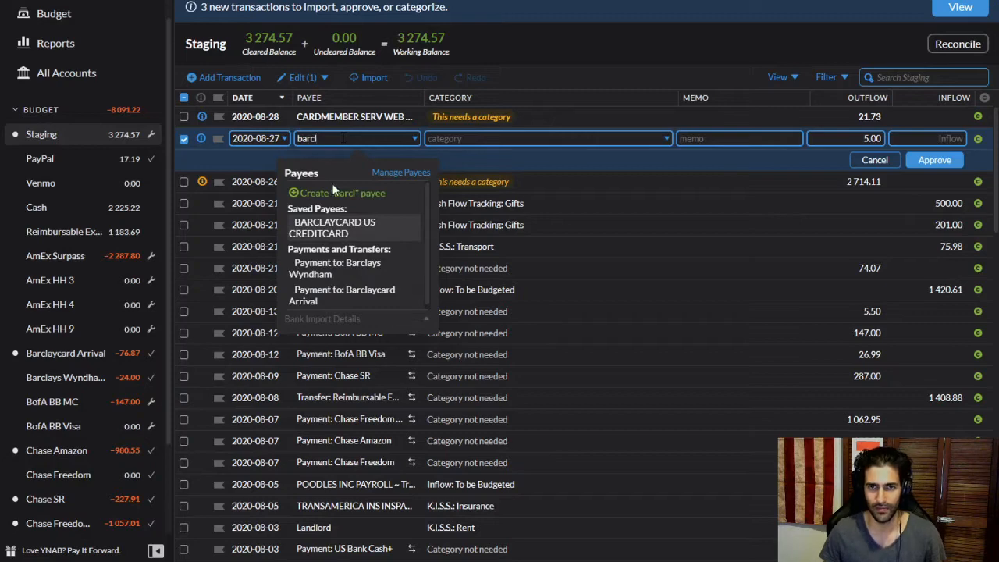
key(Down)
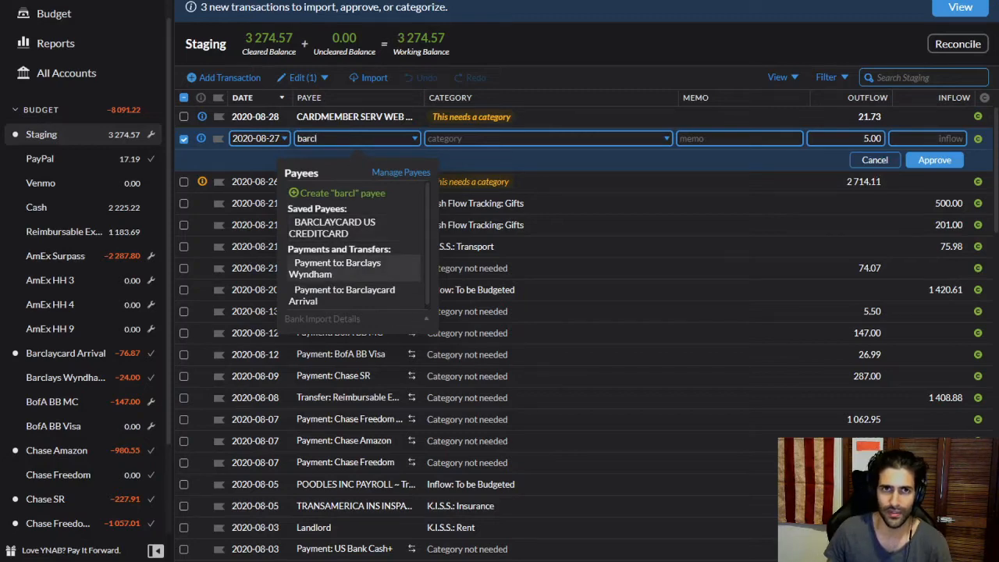
- Reload the page, set the payee of the 2 714.11 transaction of 2020-08-26 to Payment to: Chase SR, save it and deselect it
key(F5)
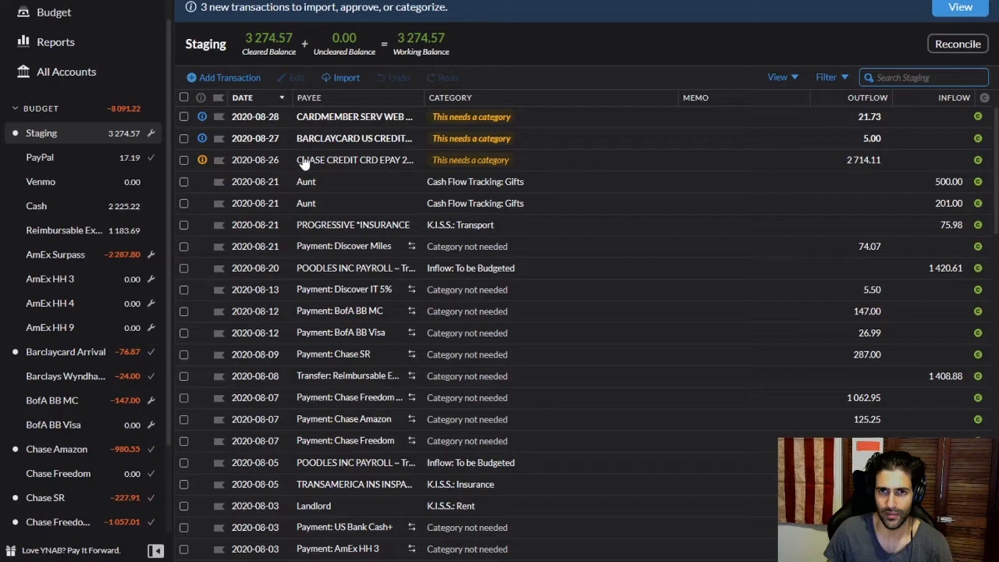
click(304, 159)
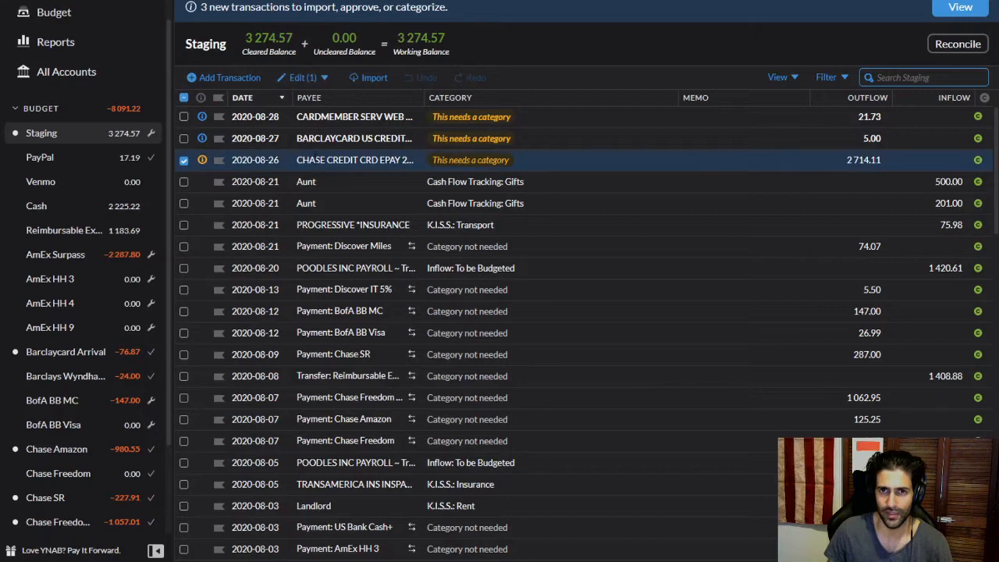
click(314, 160)
scroll(427, 213, down, 5)
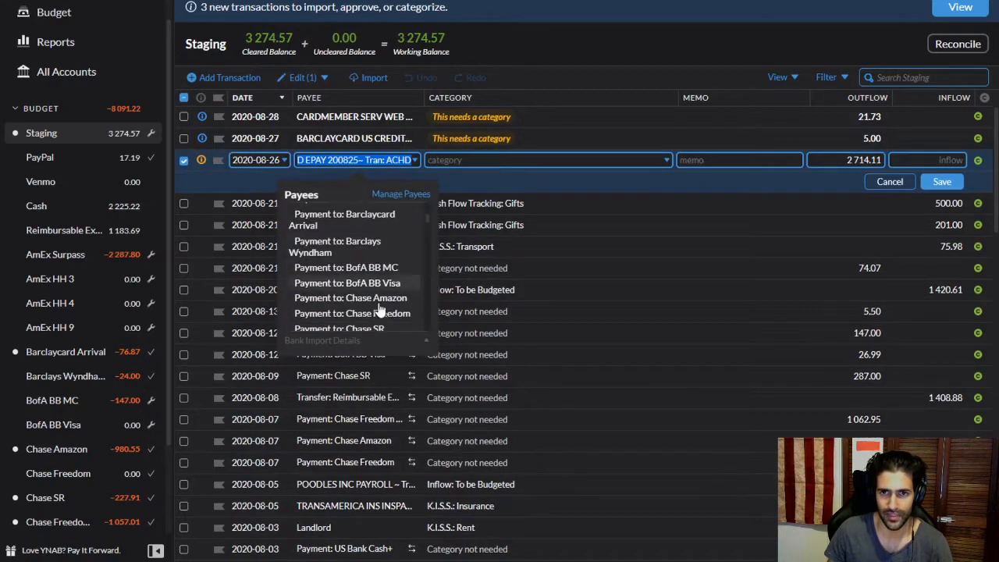
click(367, 330)
click(942, 182)
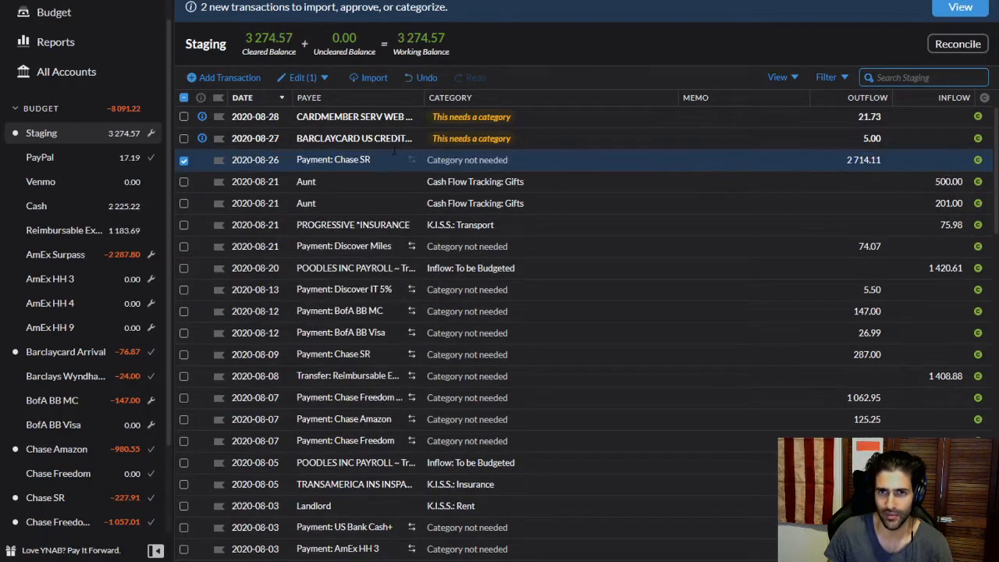
click(184, 159)
- In the Barclaycard Arrival account, set the 5.00 Payment Received transaction's payee to Payment from: Staging, and approve it
click(183, 138)
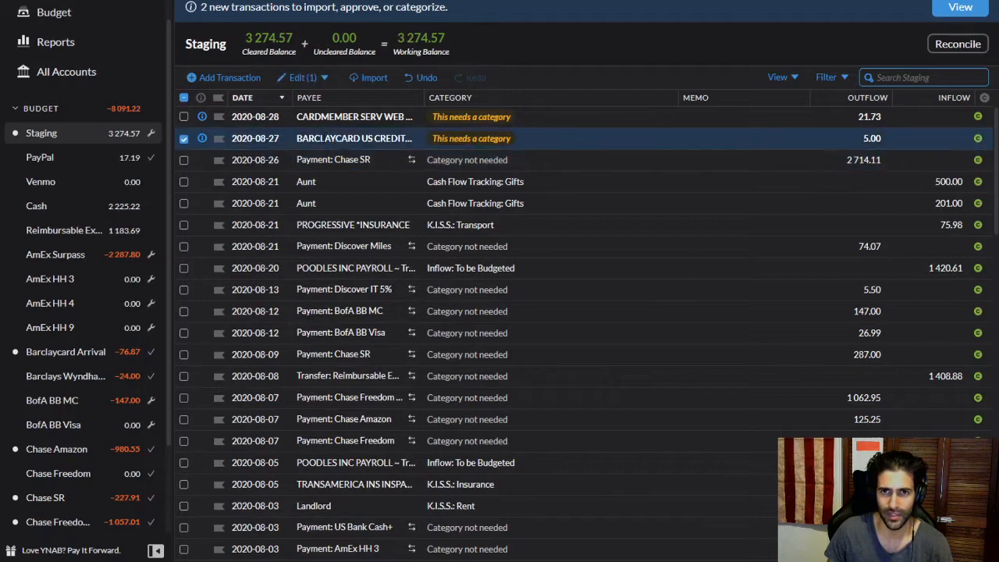
scroll(168, 162, down, 1)
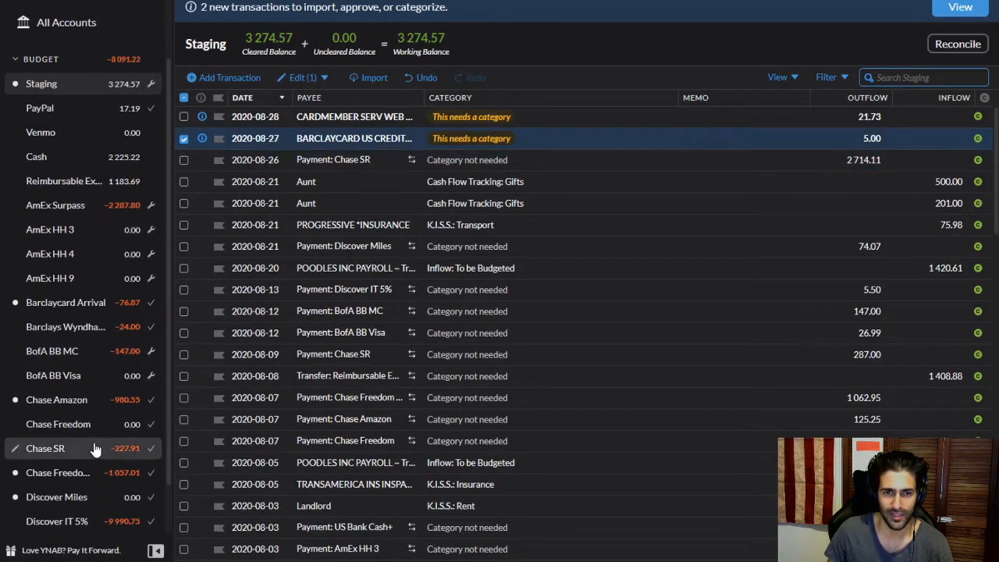
click(87, 331)
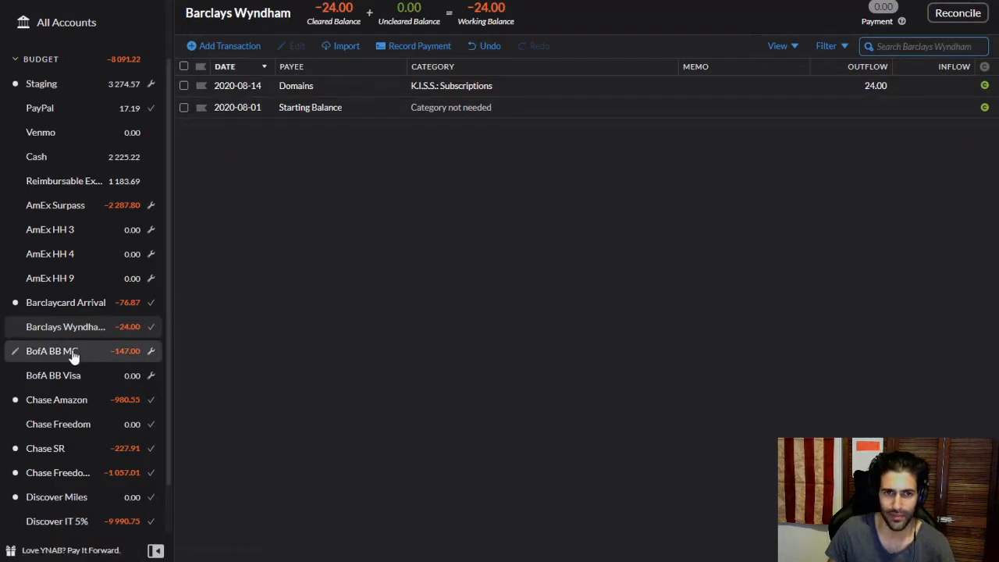
click(78, 307)
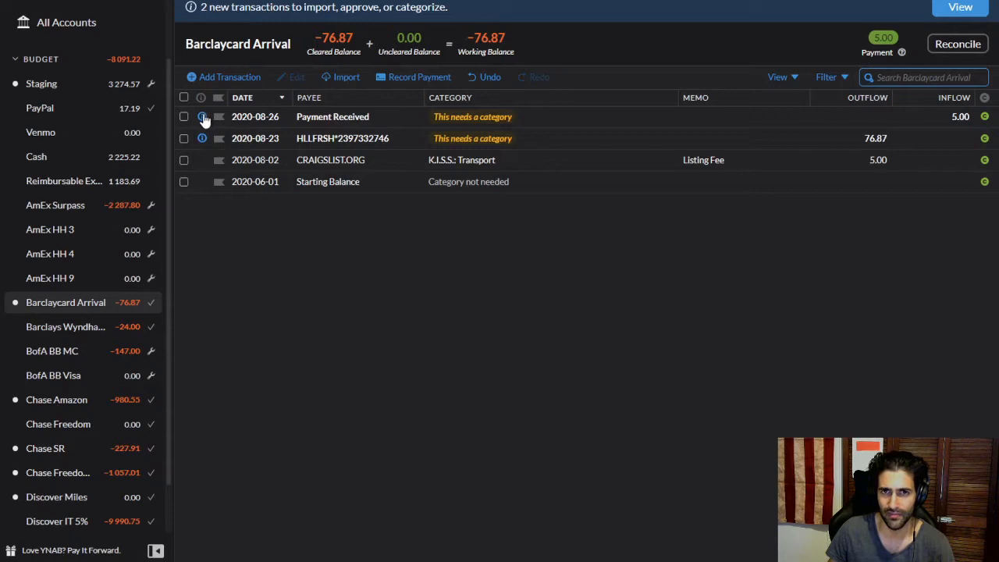
click(338, 118)
click(335, 115)
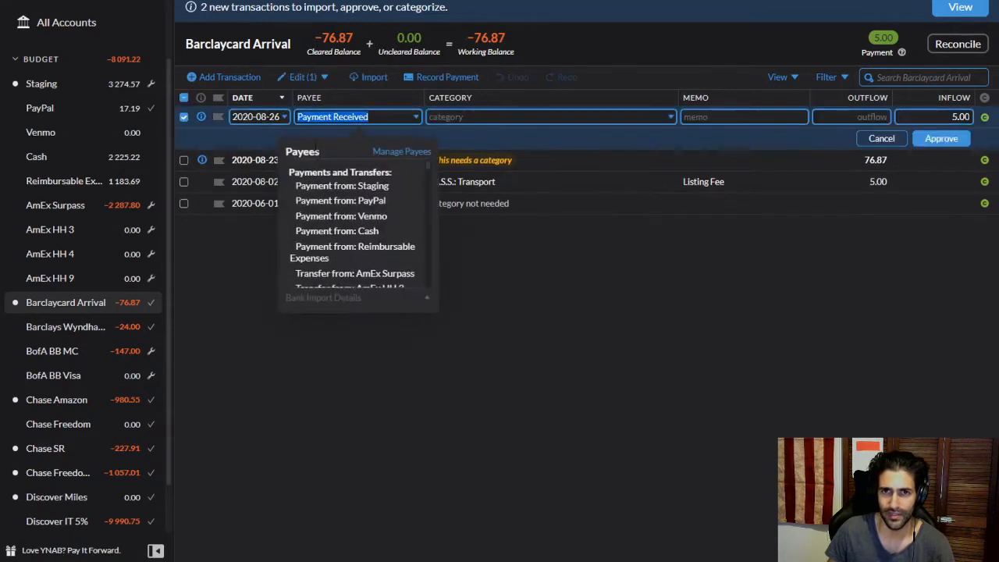
click(370, 188)
click(942, 138)
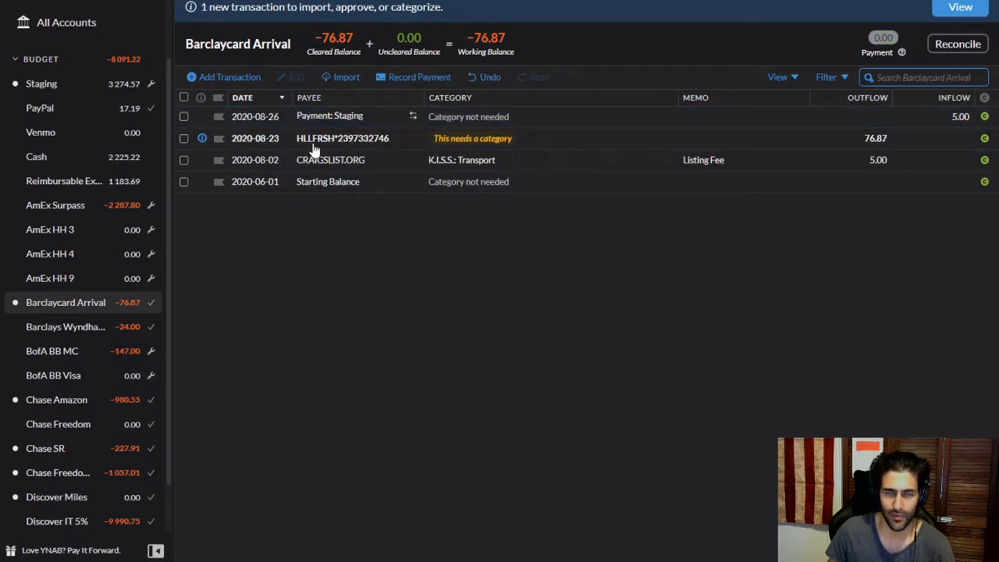
- Categorize the 76.87 HLLFRSH transaction of 2020-08-23 as K.I.S.S.: Groceries, and approve it
click(448, 144)
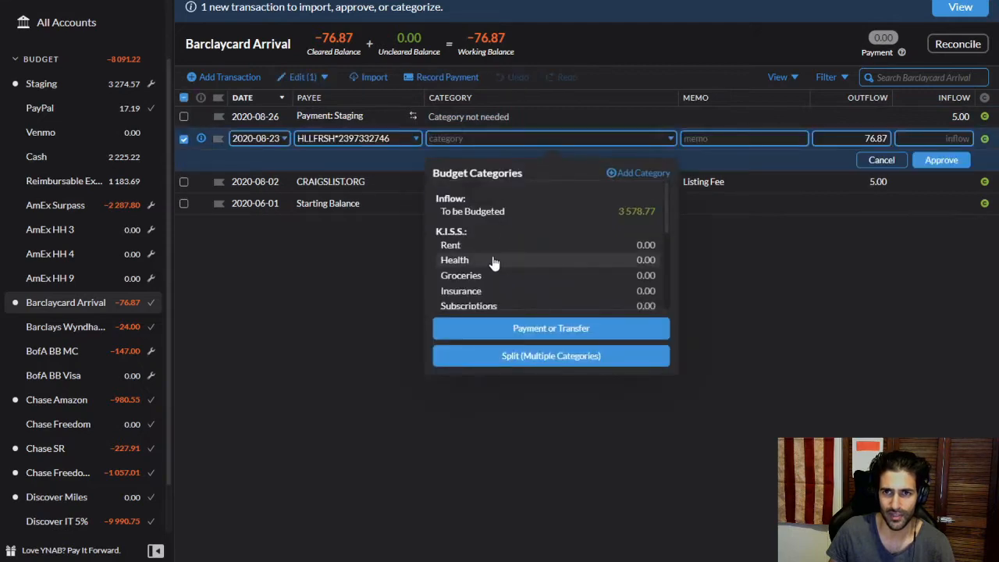
click(471, 277)
click(945, 161)
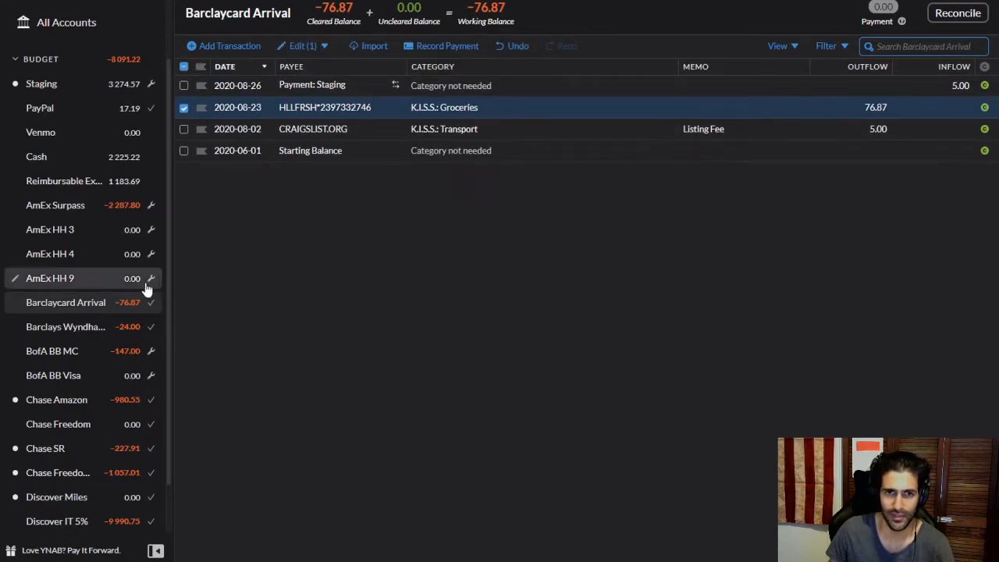
- In the Staging account, approve the matched 5.00 payment to Barclaycard Arrival
click(60, 87)
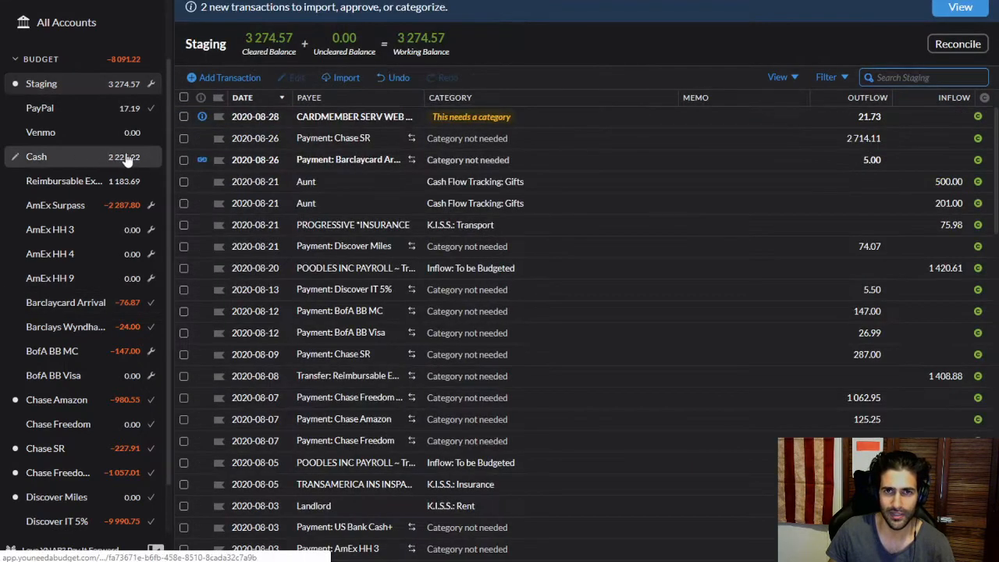
click(204, 162)
click(200, 242)
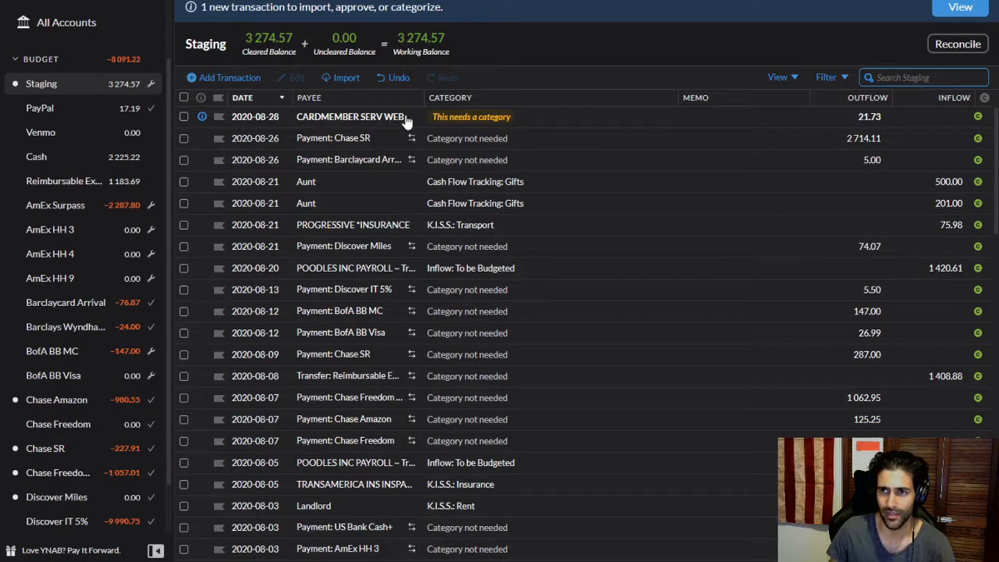
- In the US Bank Cash+ account, set the 21.73 Payment Thank You transaction's payee to Payment from: Staging, and approve it
scroll(99, 315, down, 1)
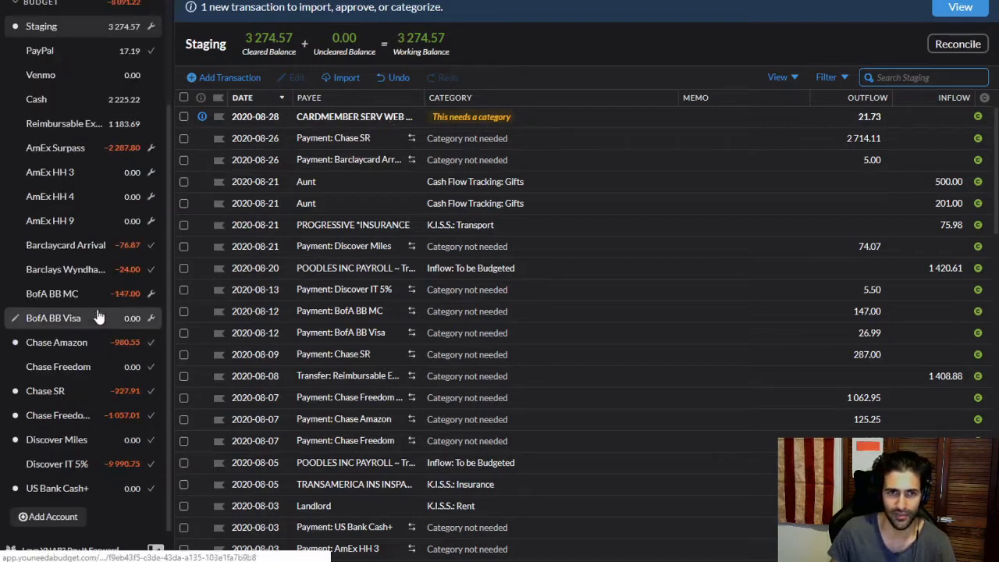
click(67, 487)
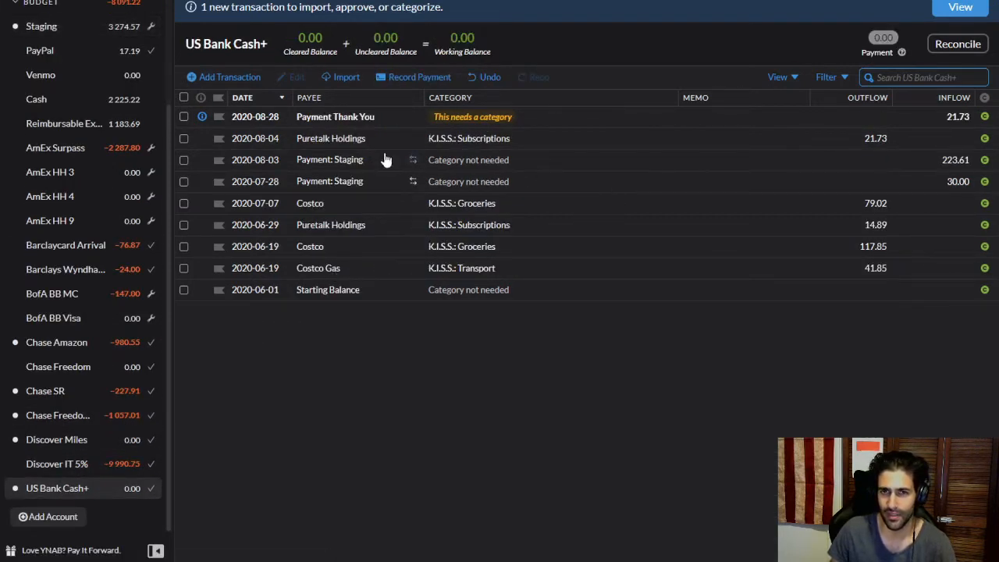
click(368, 125)
click(358, 119)
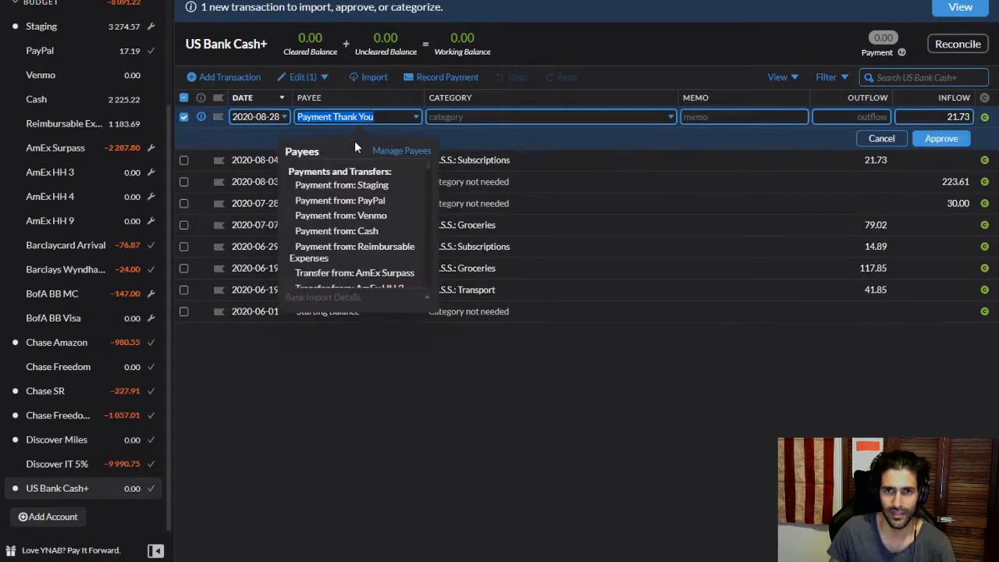
click(342, 186)
click(942, 138)
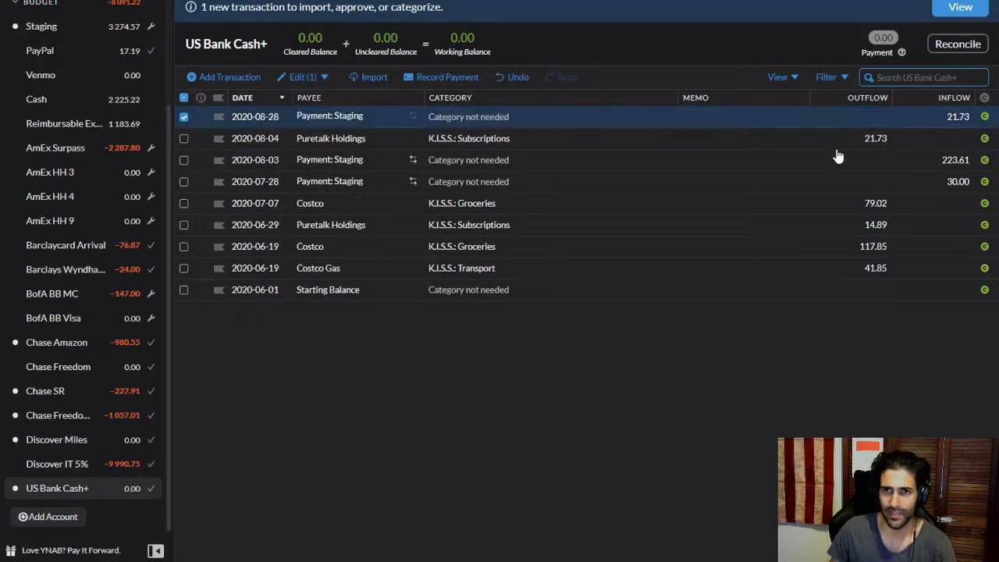
- Return to the Staging account and approve the matched 21.73 payment to US Bank Cash+ of 2020-08-28
click(59, 49)
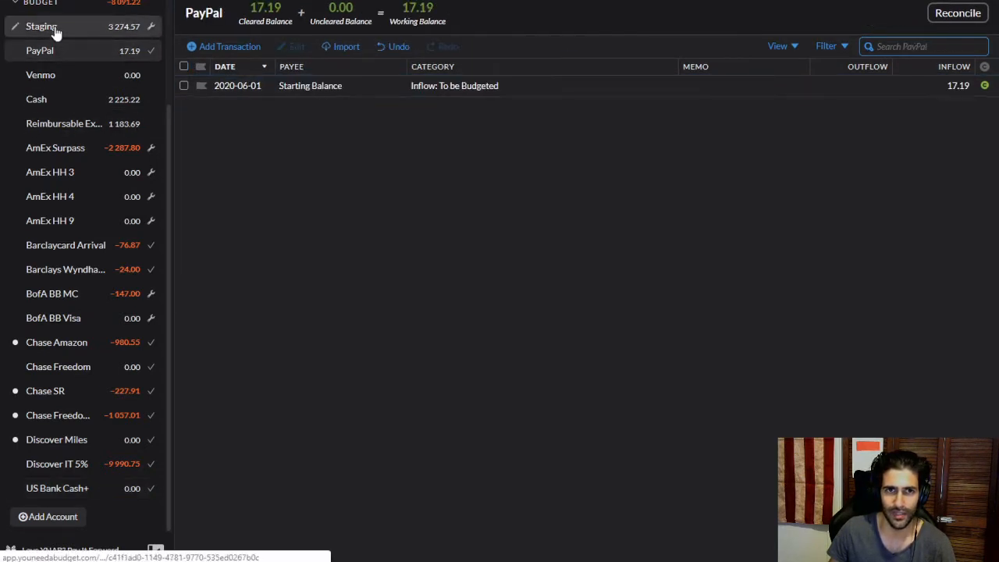
click(47, 27)
click(203, 117)
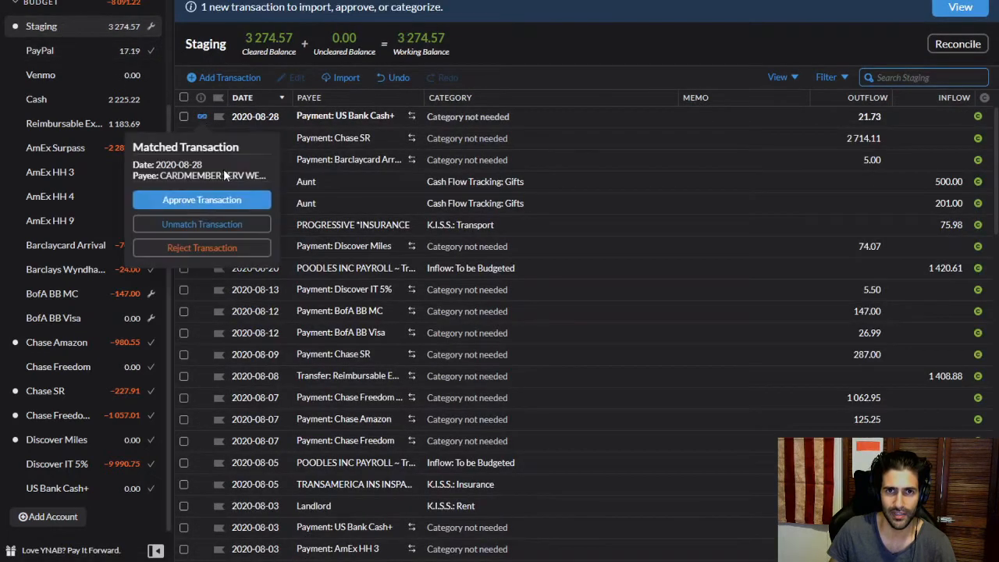
click(202, 201)
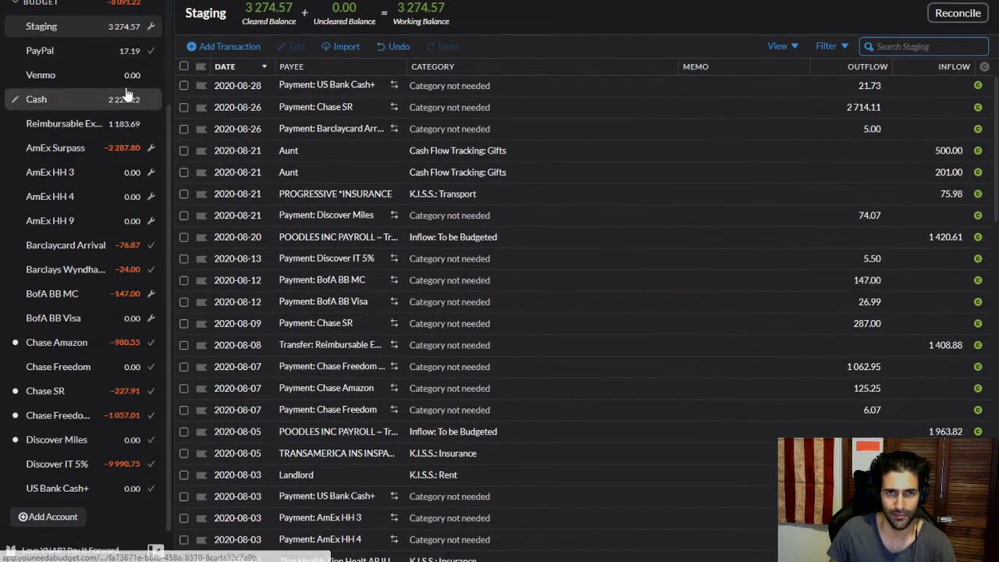
- Approve the 74.07 payment from Staging in the Discover Miles account, and return to the Staging account
click(53, 440)
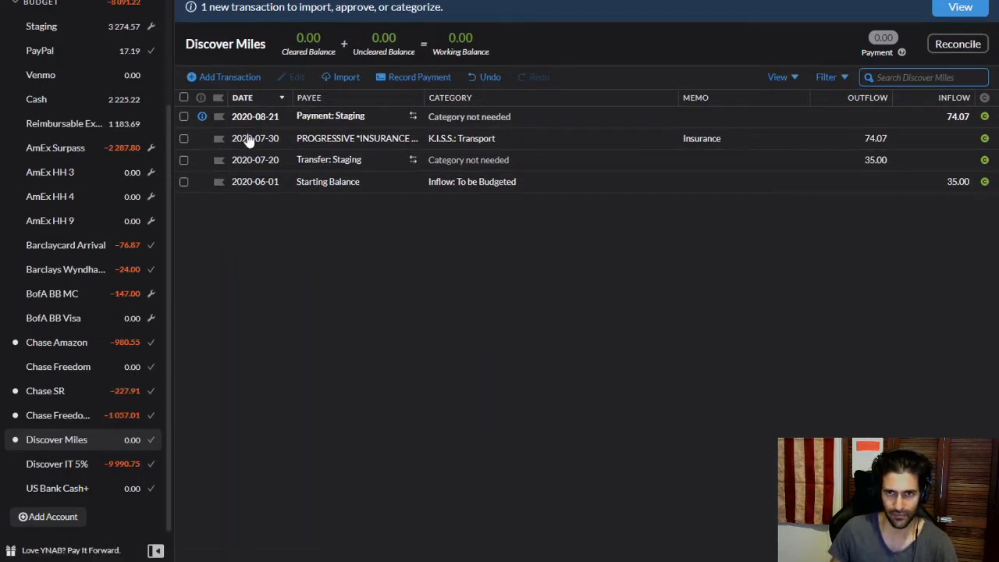
click(202, 116)
click(212, 151)
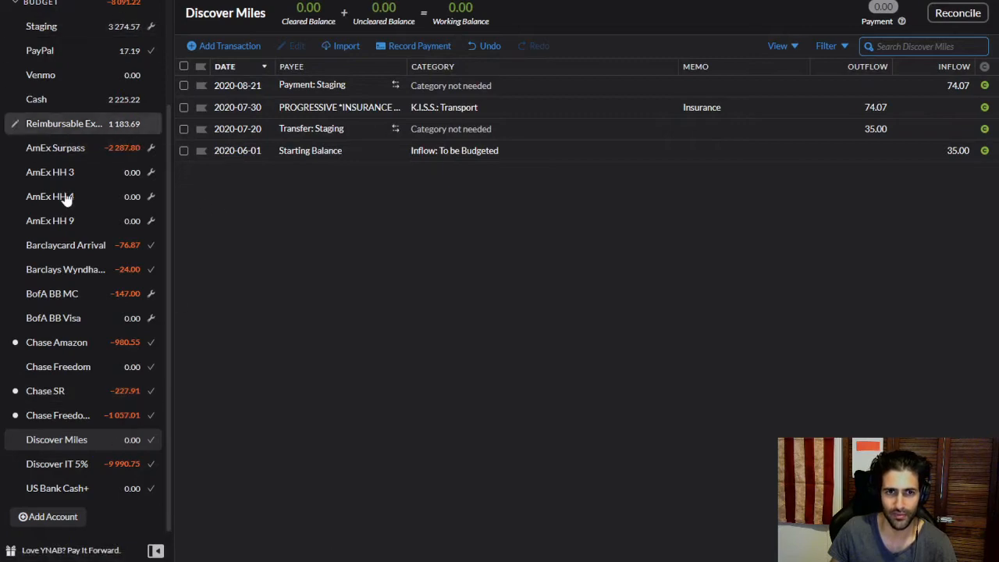
click(51, 30)
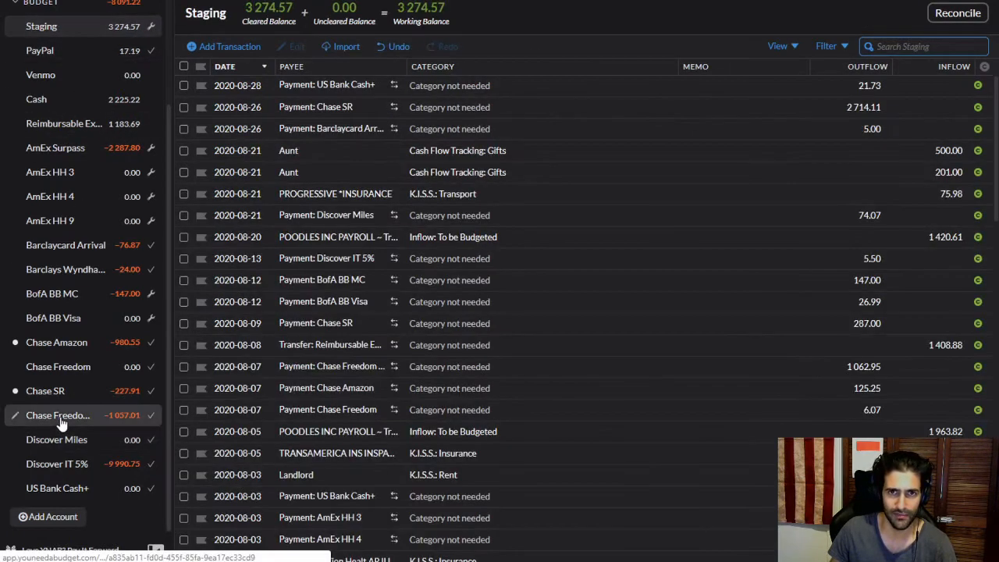
- In the Chase Freedom Unlimited account, categorize the 123.64 Amazon.com transaction of 2020-08-27 as K.I.S.S.: Health and approve it
click(59, 416)
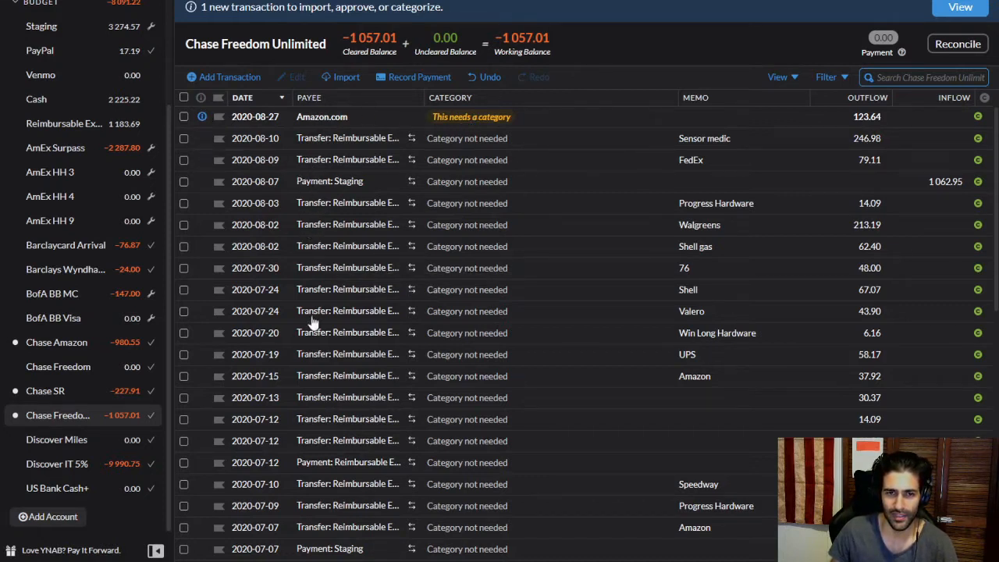
scroll(349, 286, down, 1)
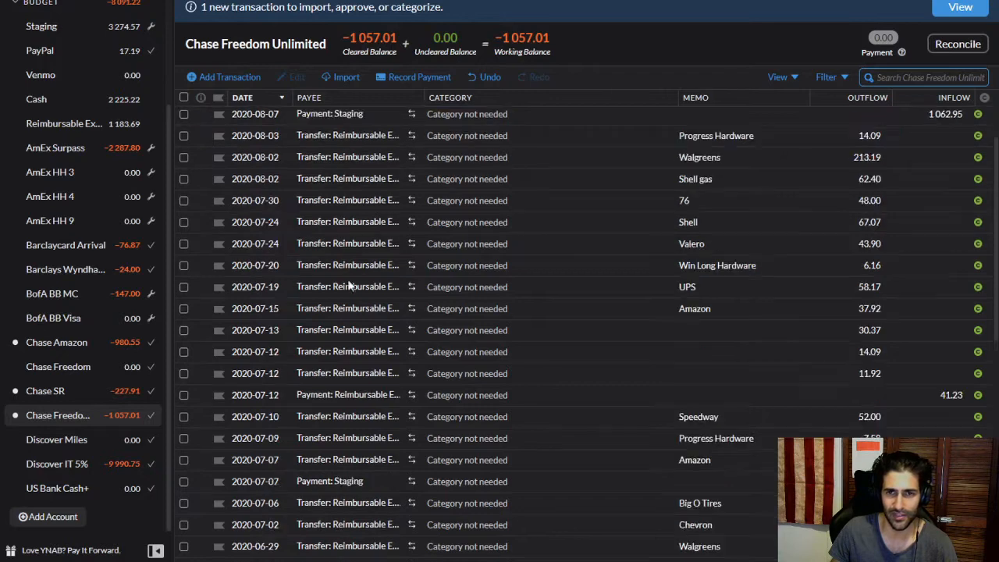
scroll(349, 201, up, 1)
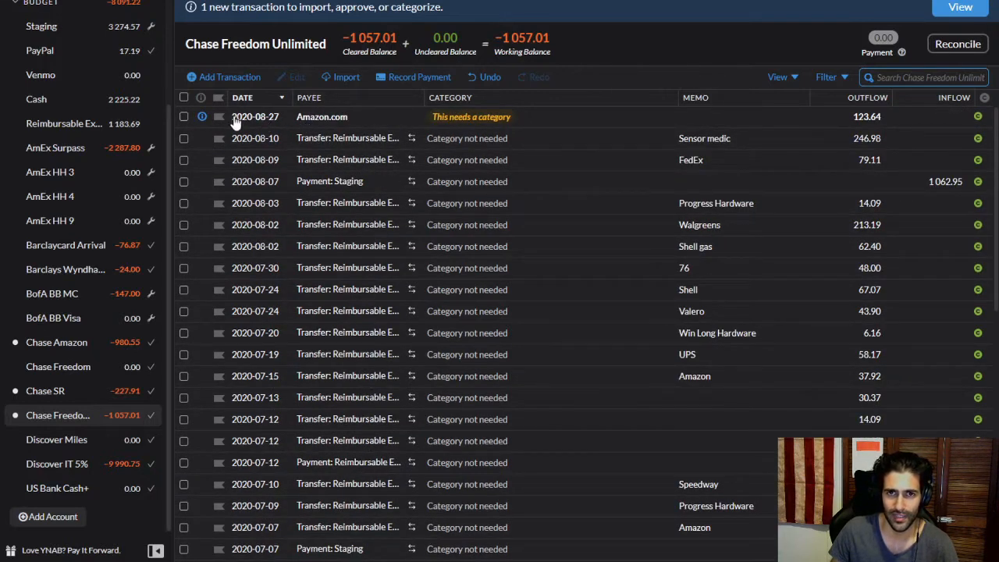
click(459, 125)
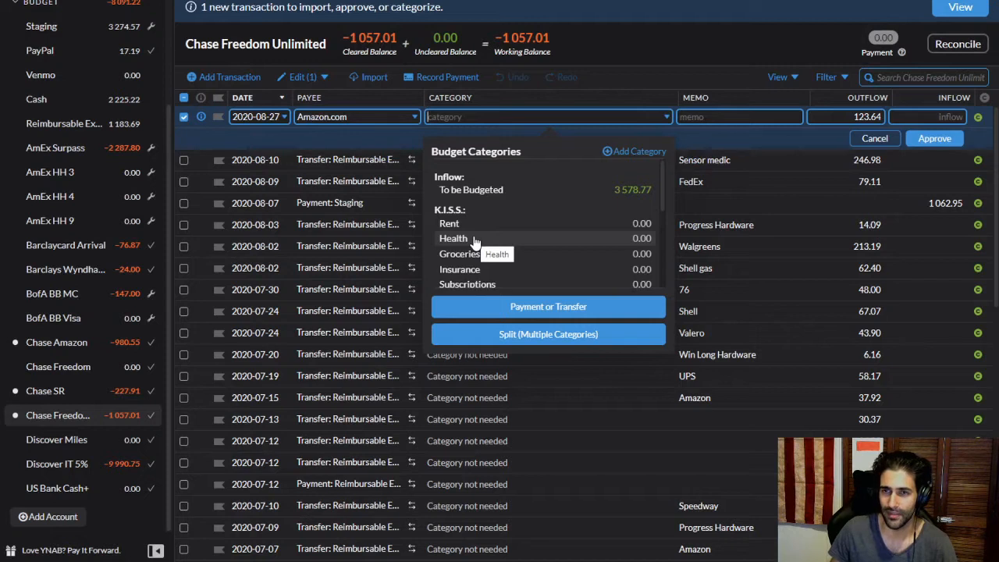
click(473, 239)
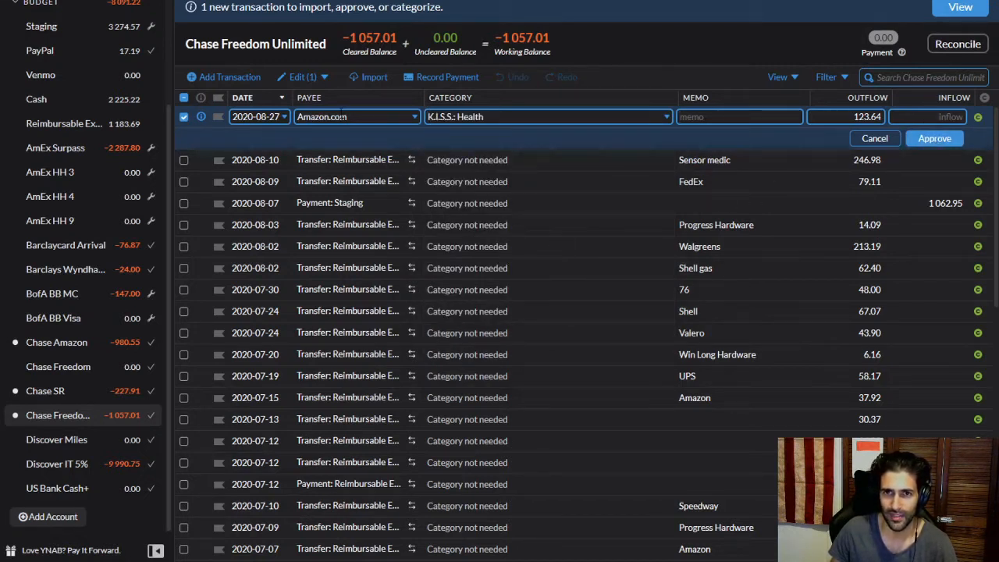
click(936, 139)
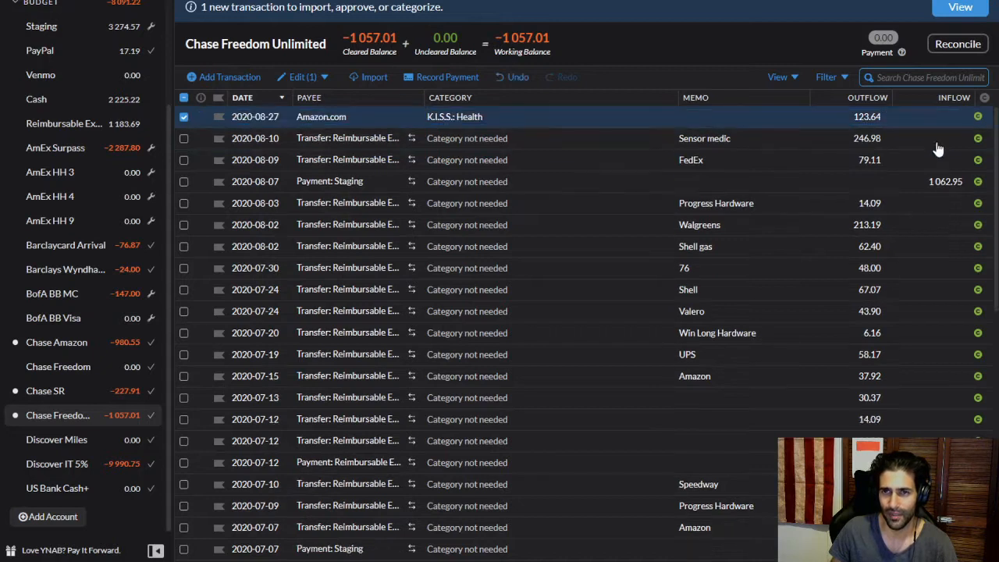
click(183, 86)
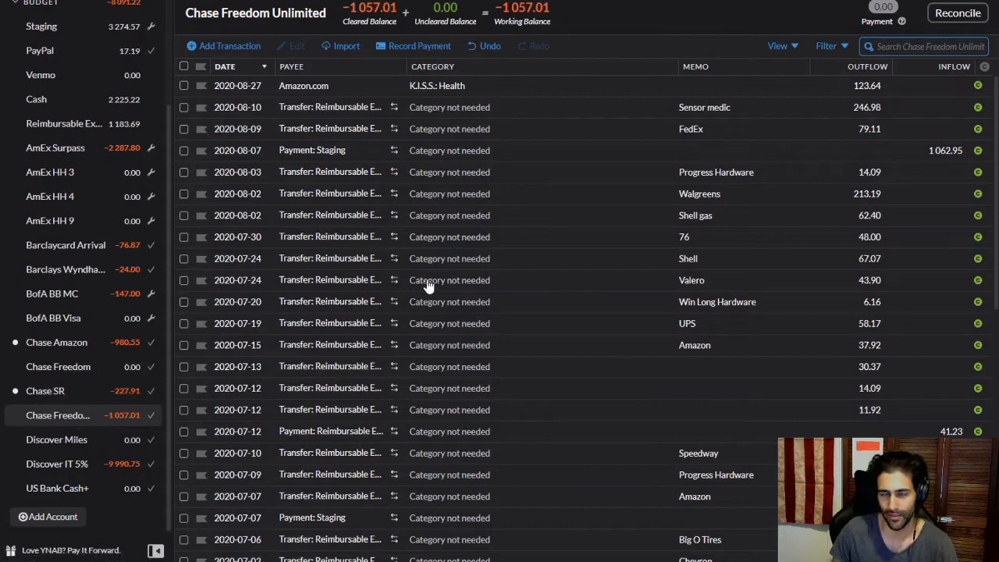
- In the Chase SR account, categorize the 28.17 REDEMPTION CREDIT of 2020-08-24 as Cash Flow Tracking: Cashback and approve it
click(75, 395)
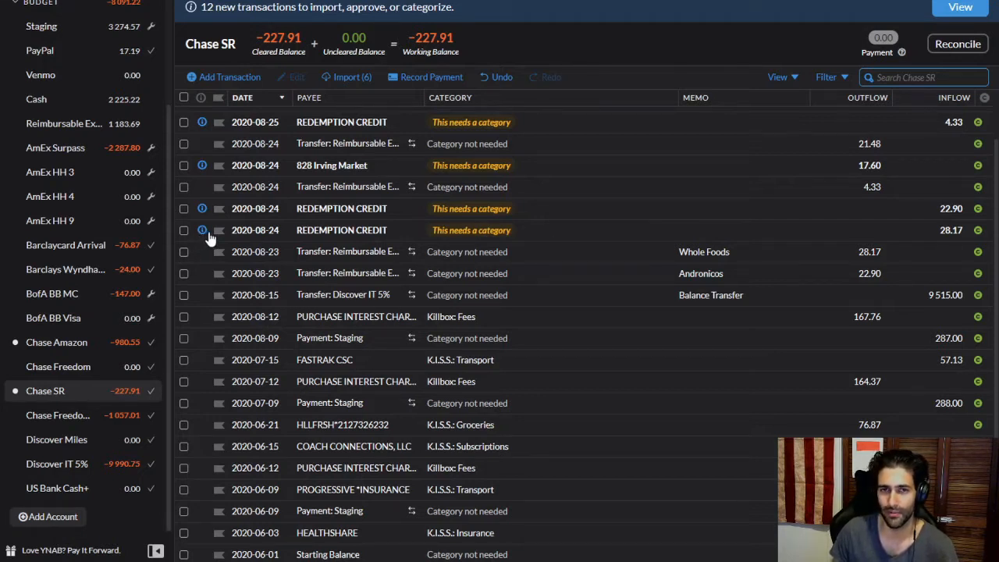
click(329, 230)
click(472, 230)
scroll(471, 351, down, 3)
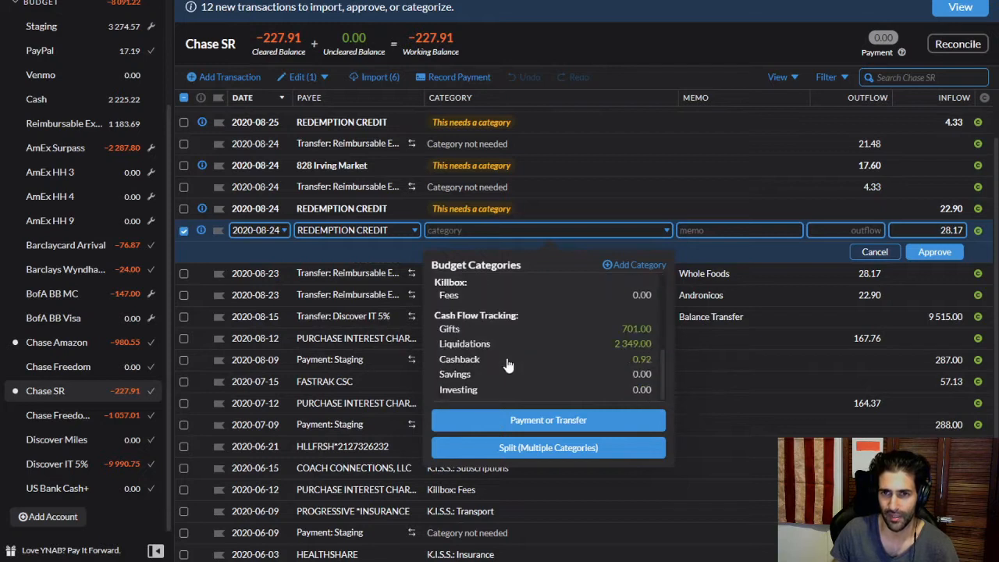
click(491, 360)
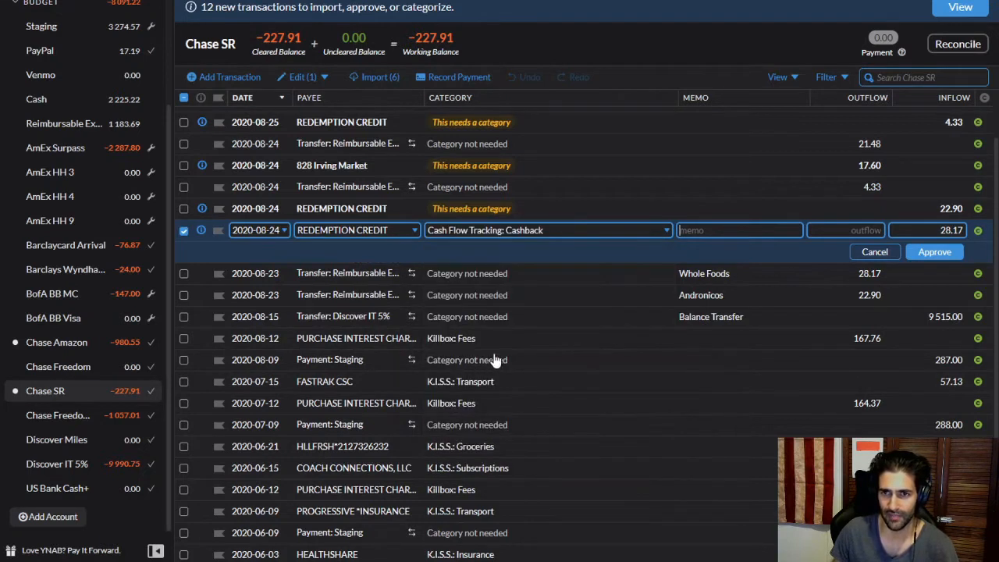
click(927, 252)
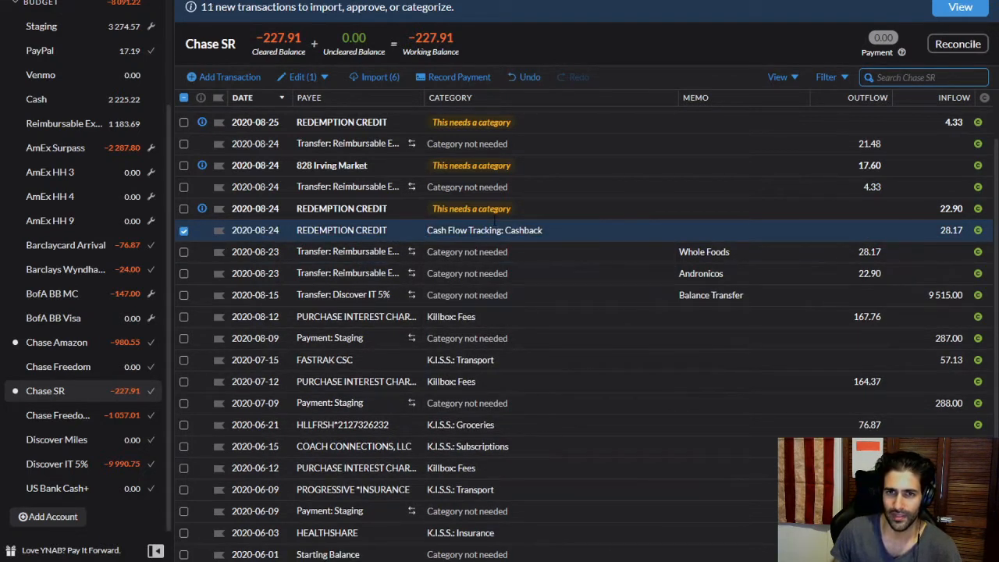
- Compare the 28.17 redemption credit with the Whole Foods reimbursable transfer by selecting both, and clear the selection
click(468, 209)
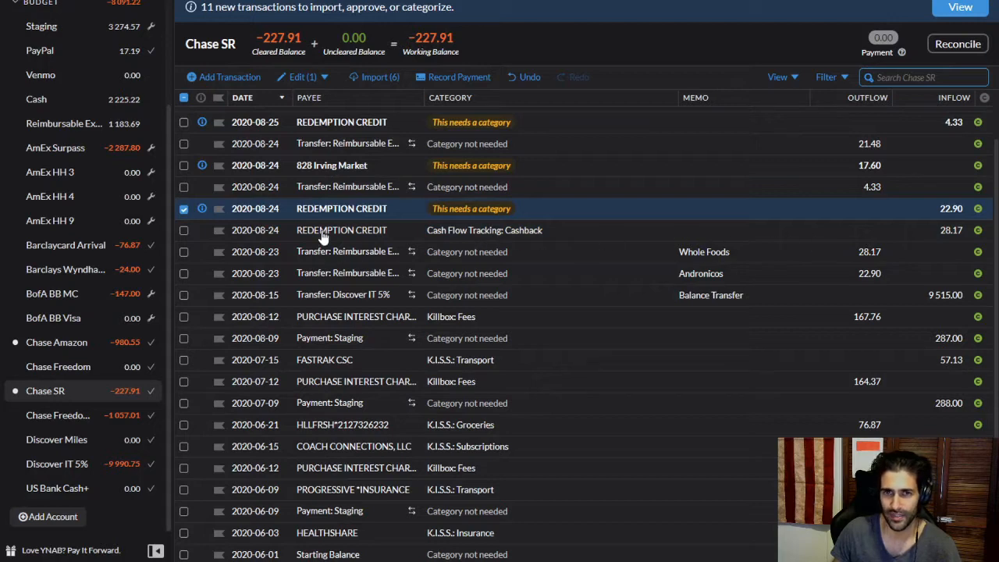
click(184, 230)
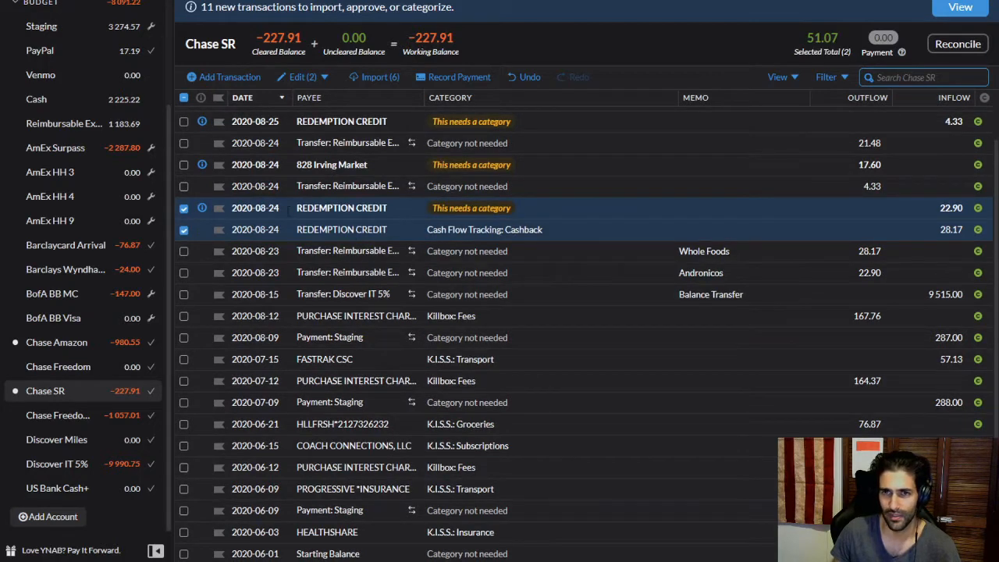
click(183, 209)
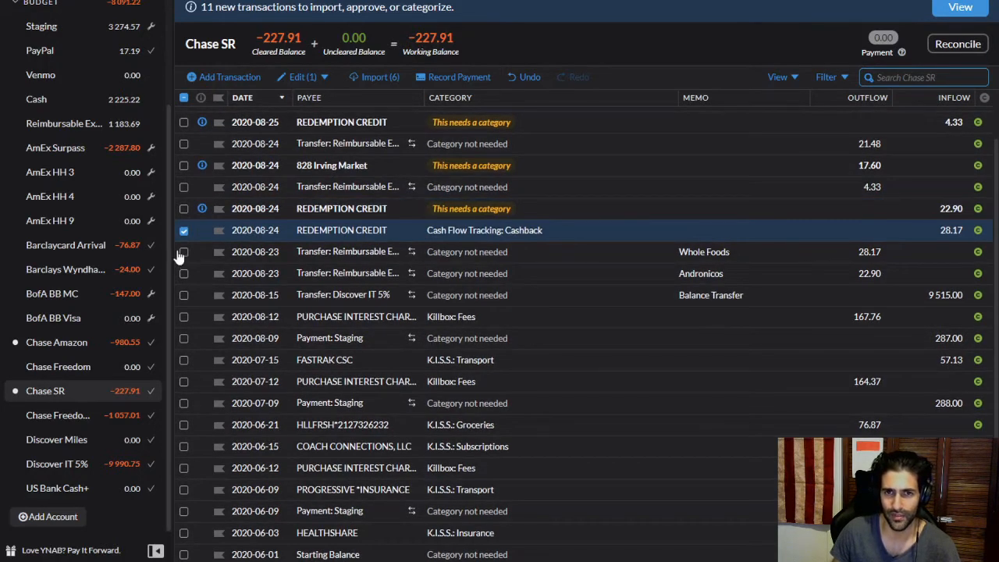
click(182, 251)
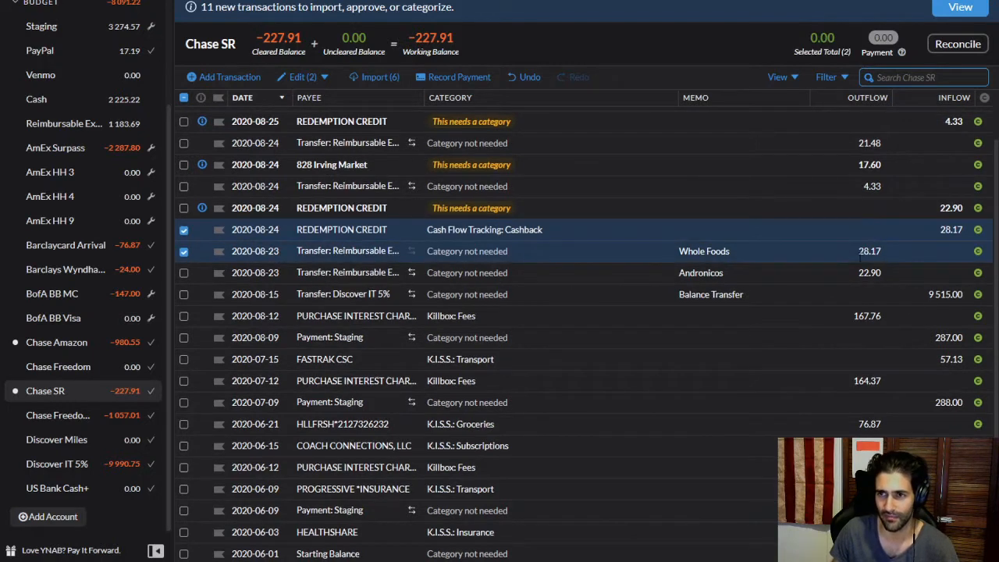
click(185, 252)
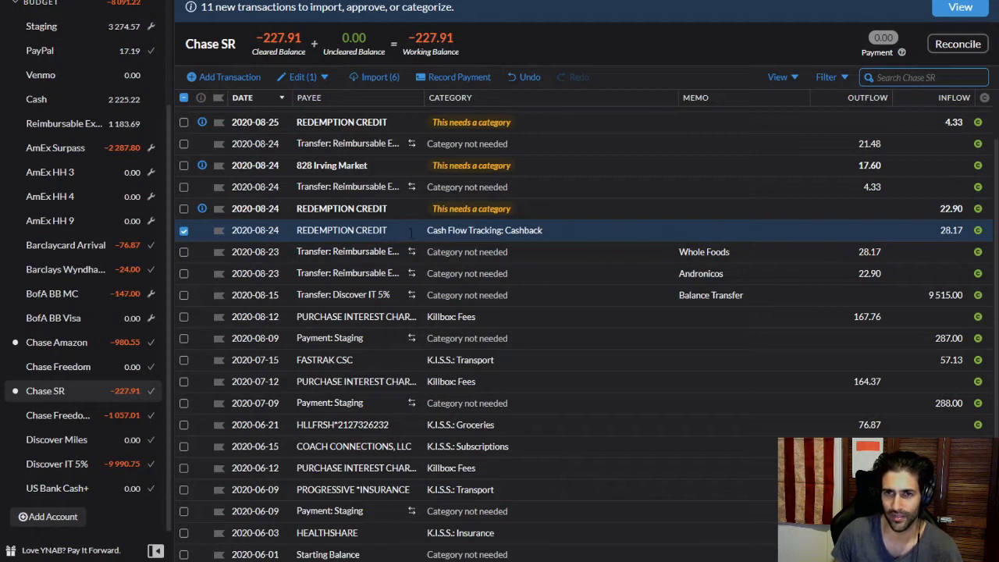
click(185, 232)
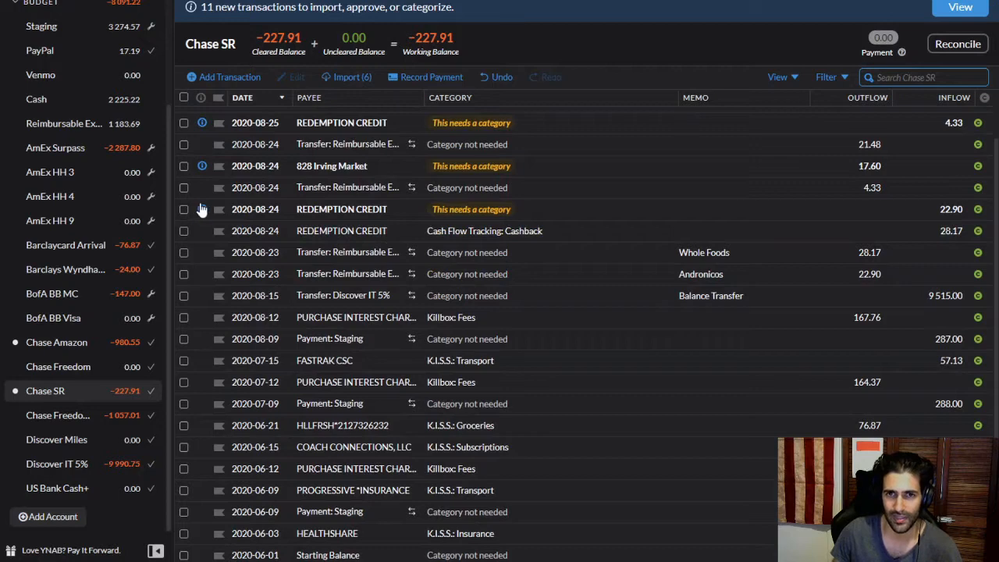
- Categorize the 22.90 REDEMPTION CREDIT of 2020-08-24 as Cash Flow Tracking: Cashback, approve it and deselect it
click(499, 209)
scroll(523, 328, down, 5)
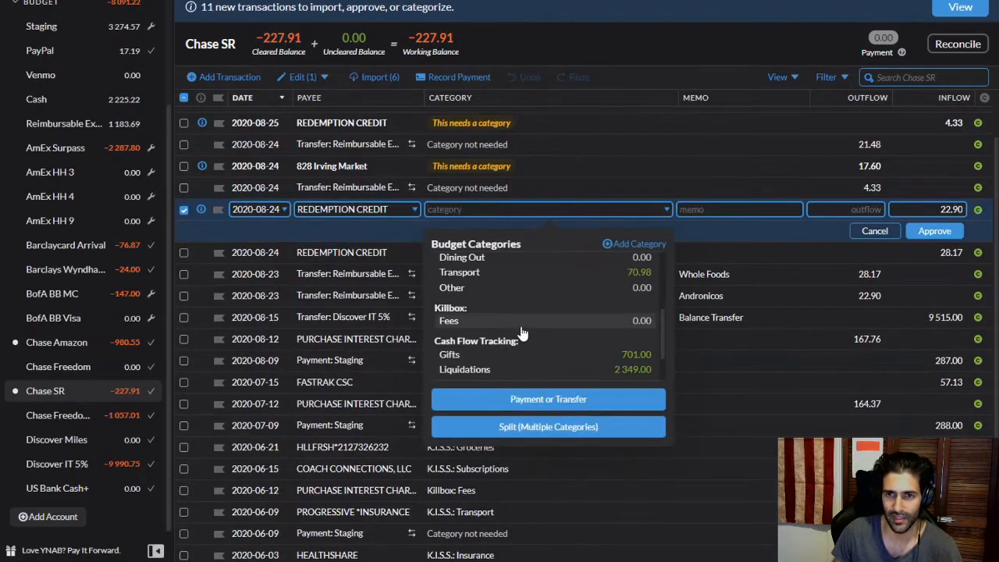
click(474, 338)
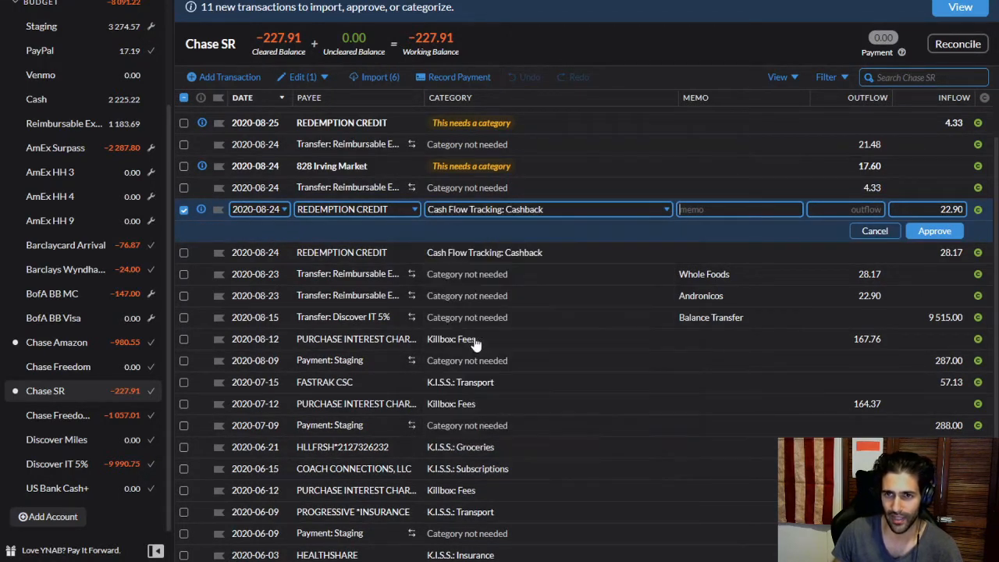
click(934, 232)
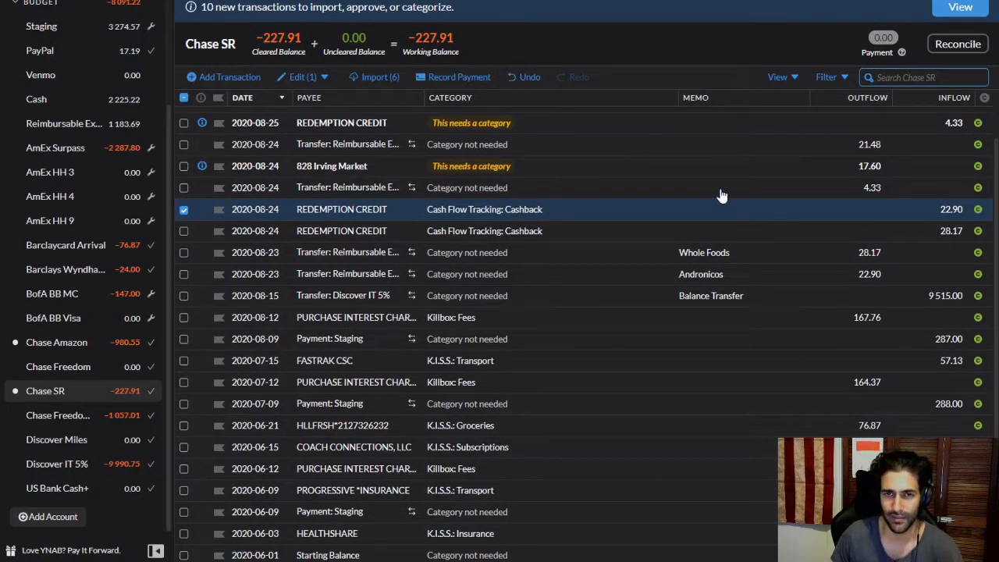
click(184, 209)
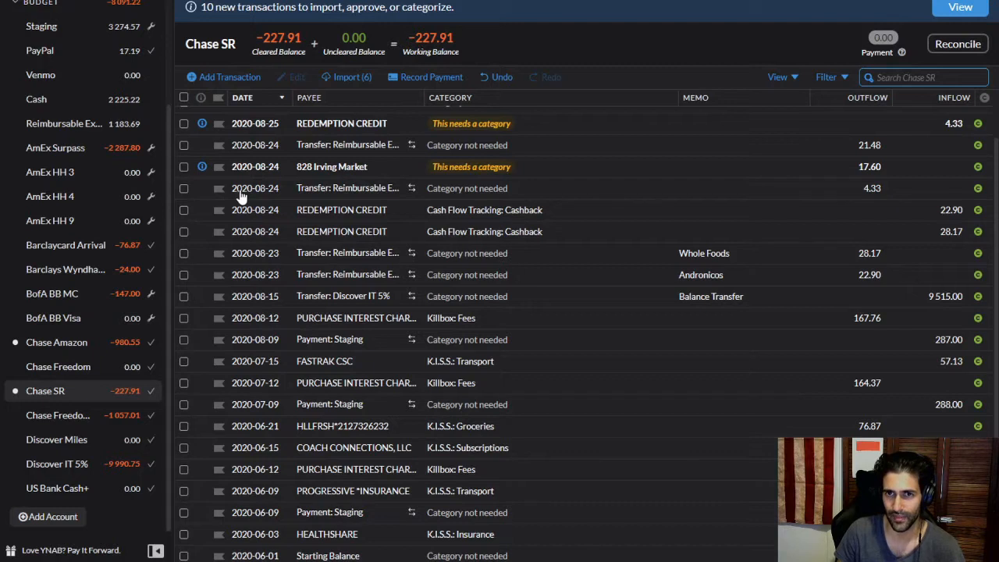
- Categorize the 17.60 purchase at 828 Irving Market as K.I.S.S.: Groceries, approve it and deselect it
scroll(312, 248, up, 1)
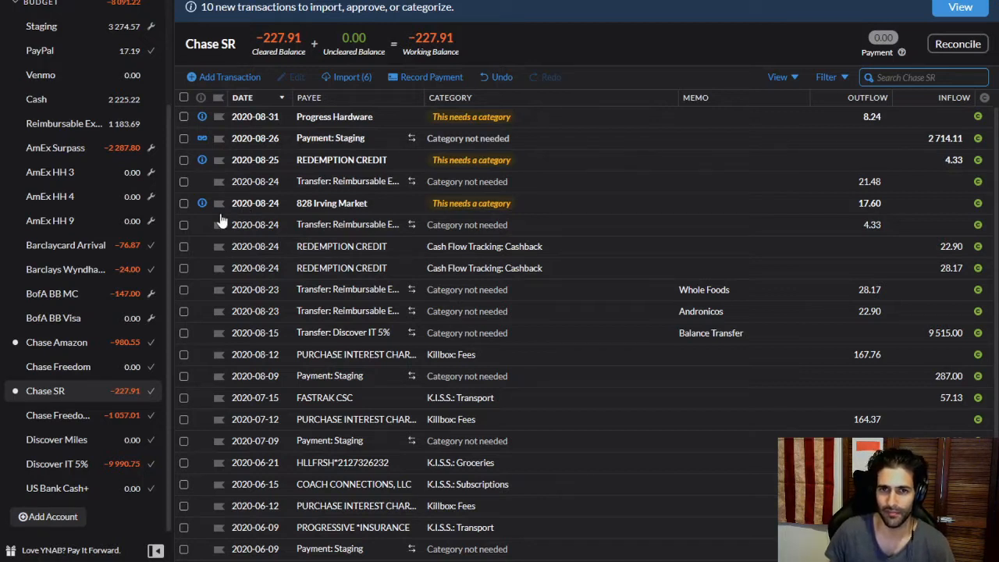
click(493, 203)
click(493, 203)
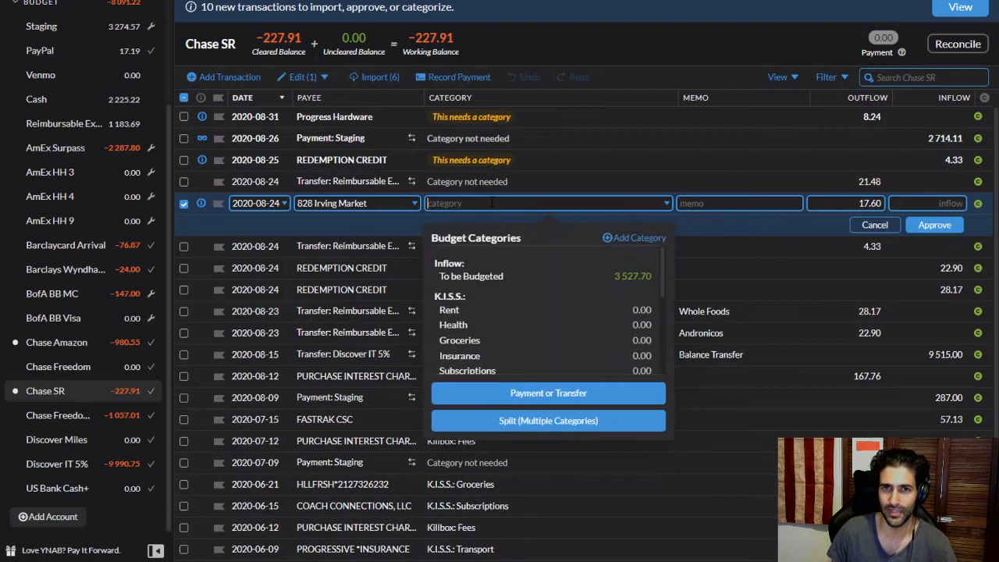
click(489, 343)
click(935, 224)
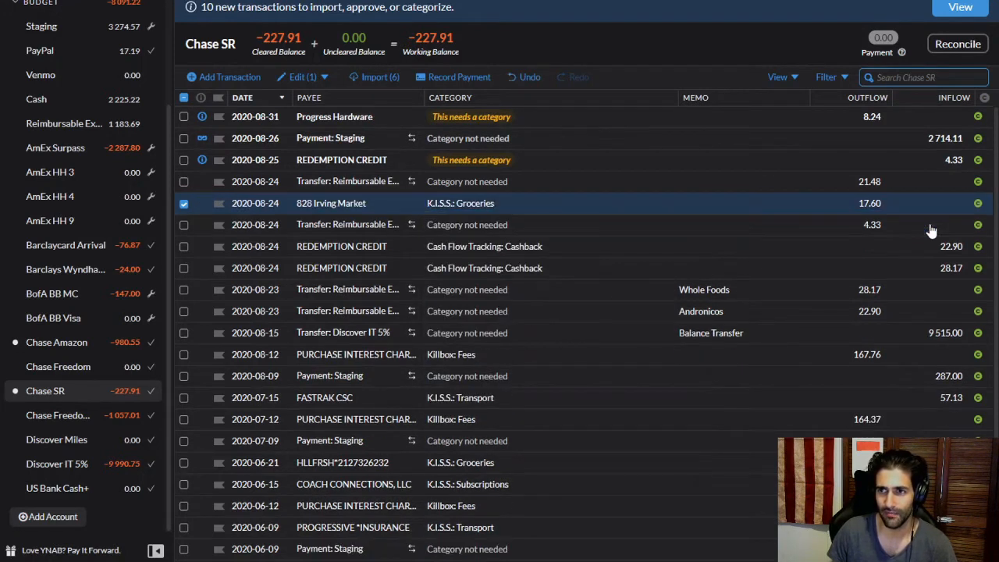
click(184, 203)
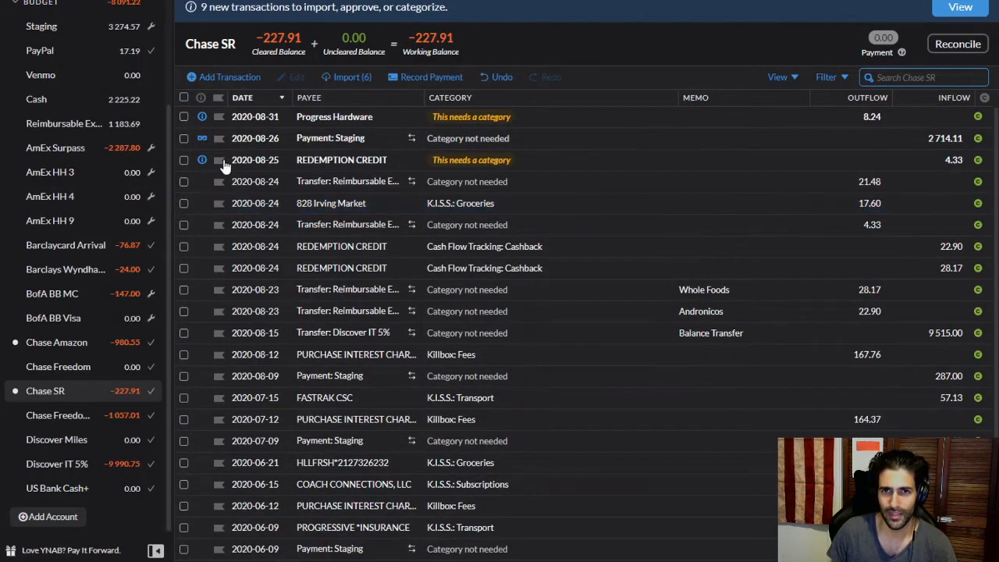
- Categorize the 4.33 REDEMPTION CREDIT of 2020-08-25 as Cash Flow Tracking: Cashback, approve it and deselect it
click(453, 164)
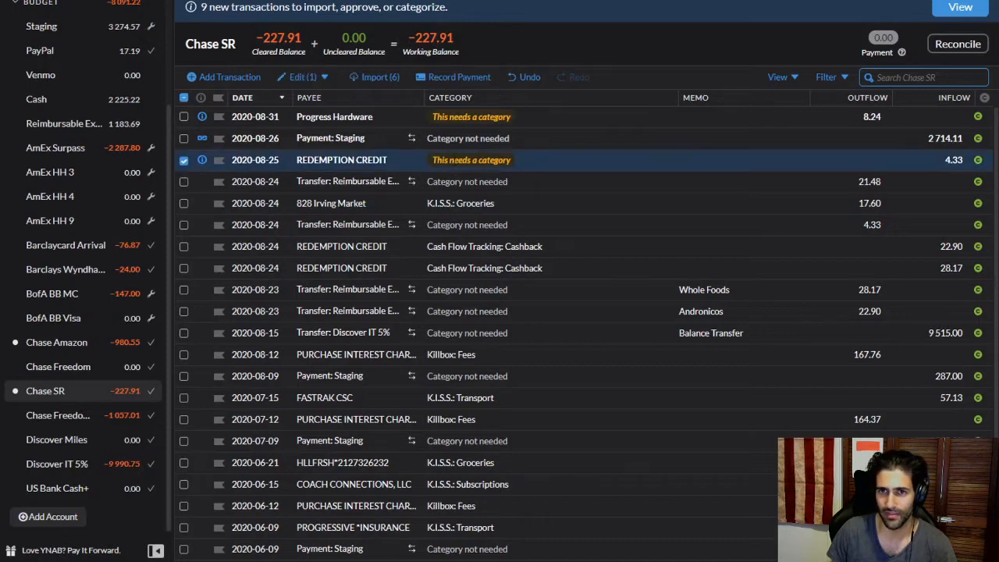
click(353, 160)
key(Tab)
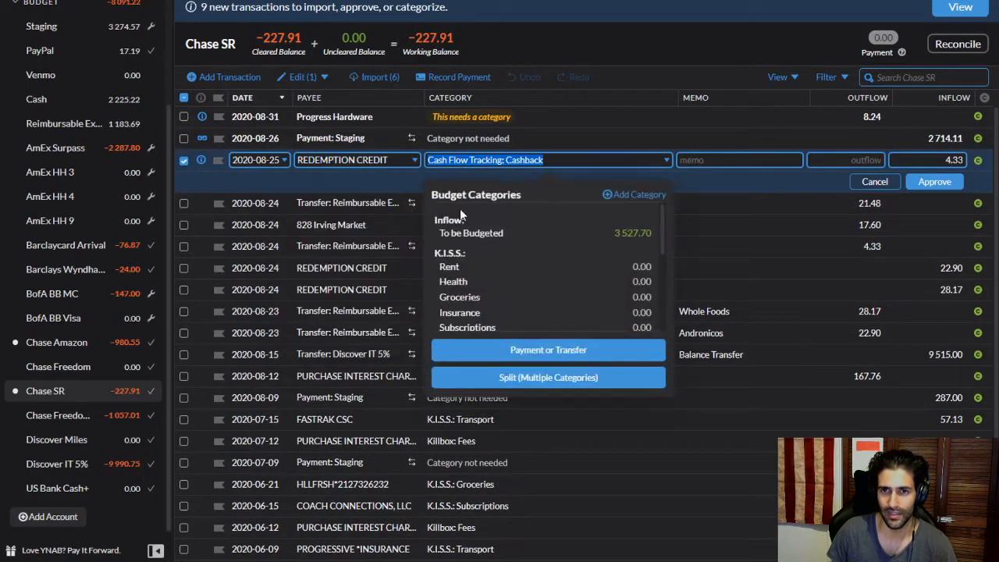
scroll(499, 236, down, 5)
click(461, 286)
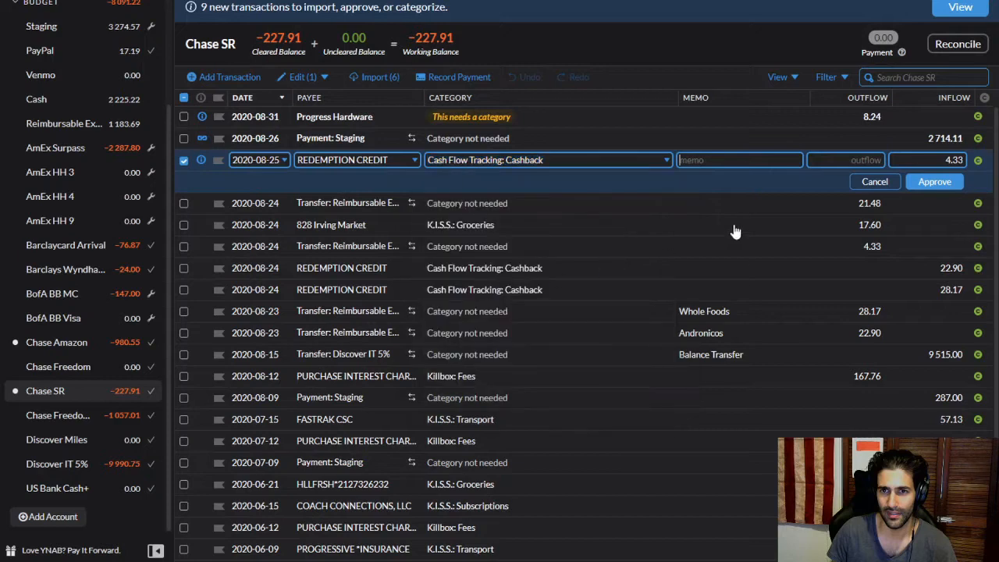
click(934, 182)
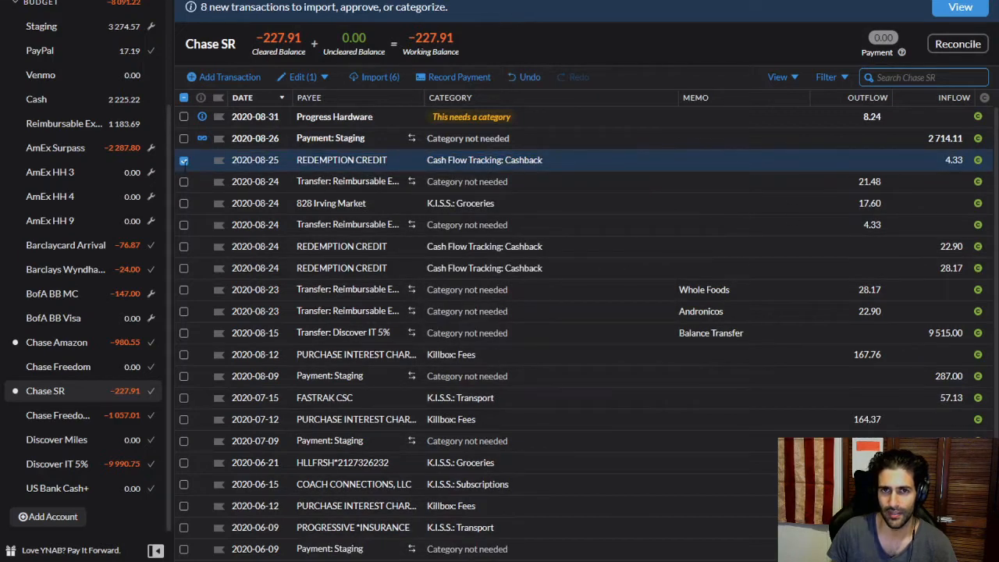
click(183, 160)
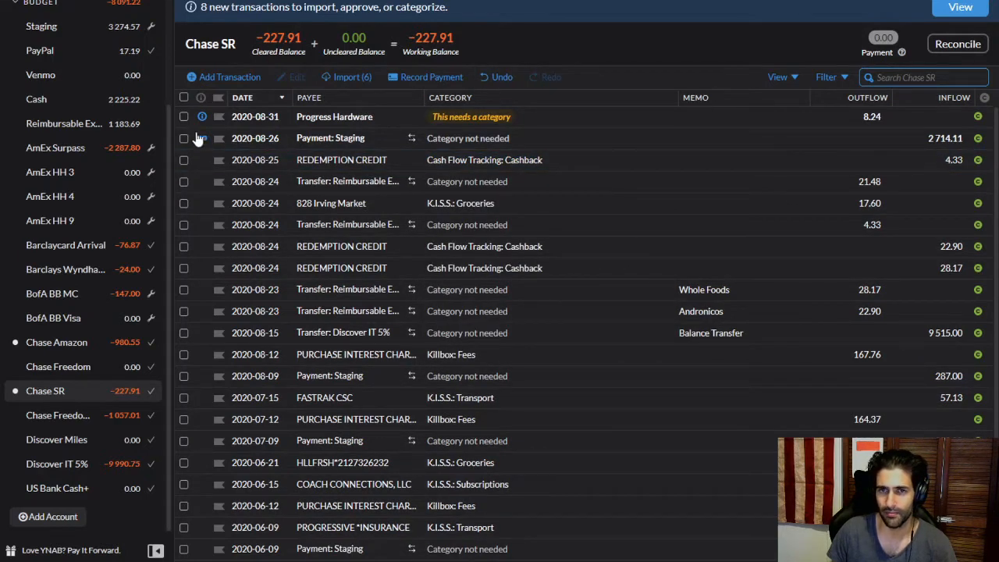
- Approve the matched 2,714.11 payment from Staging of 2020-08-26 in the Chase SR account
click(200, 138)
click(197, 215)
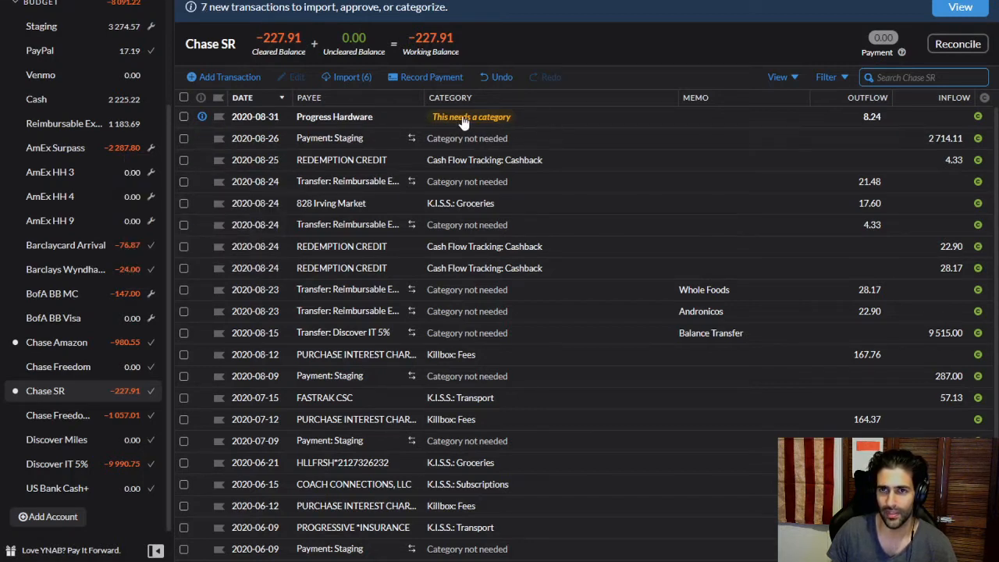
- Set the 8.24 Progress Hardware purchase's payee to Transfer to: Reimbursable Expenses with memo Progress Hardware, approve it and deselect it
mouse_move(454, 122)
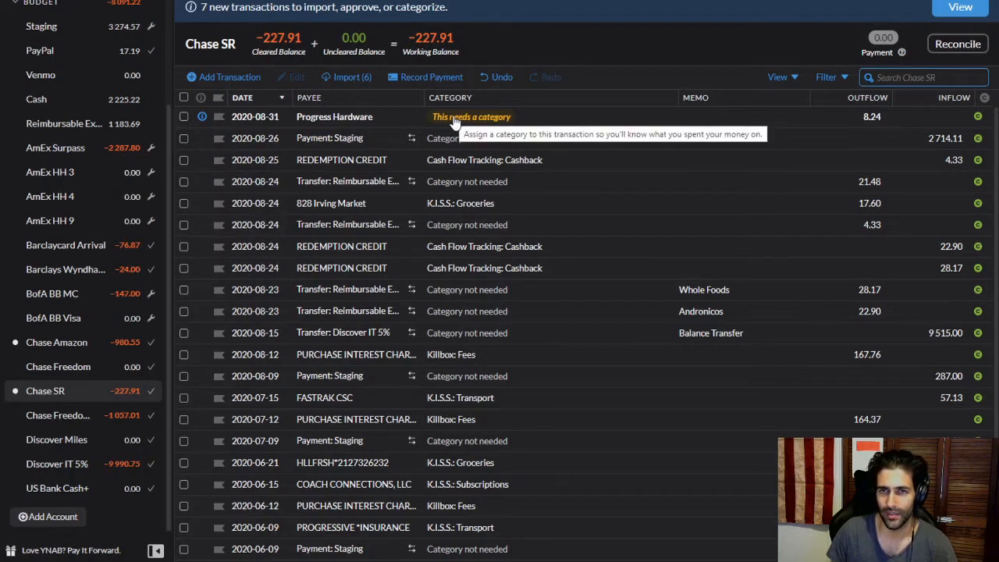
click(369, 117)
click(368, 117)
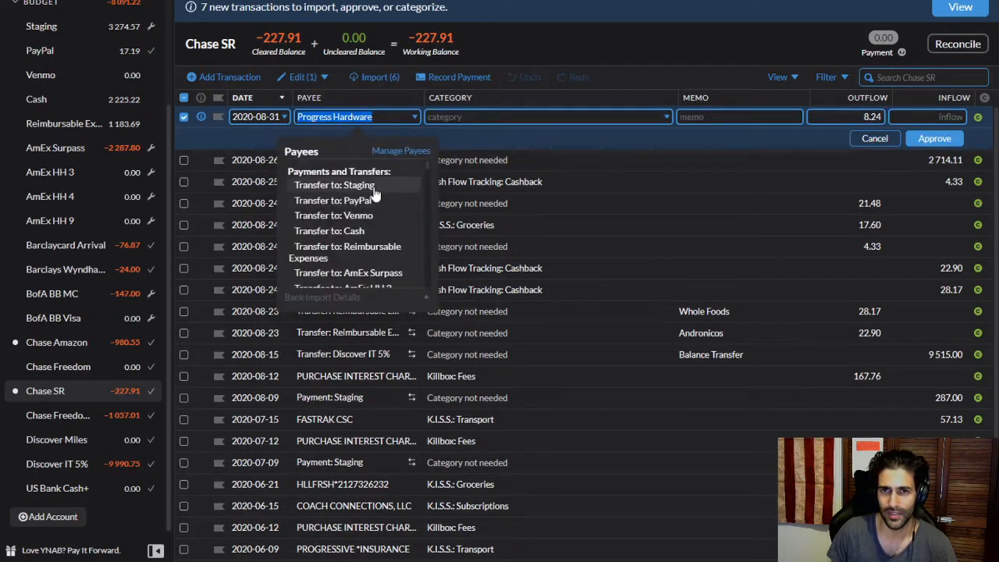
click(375, 251)
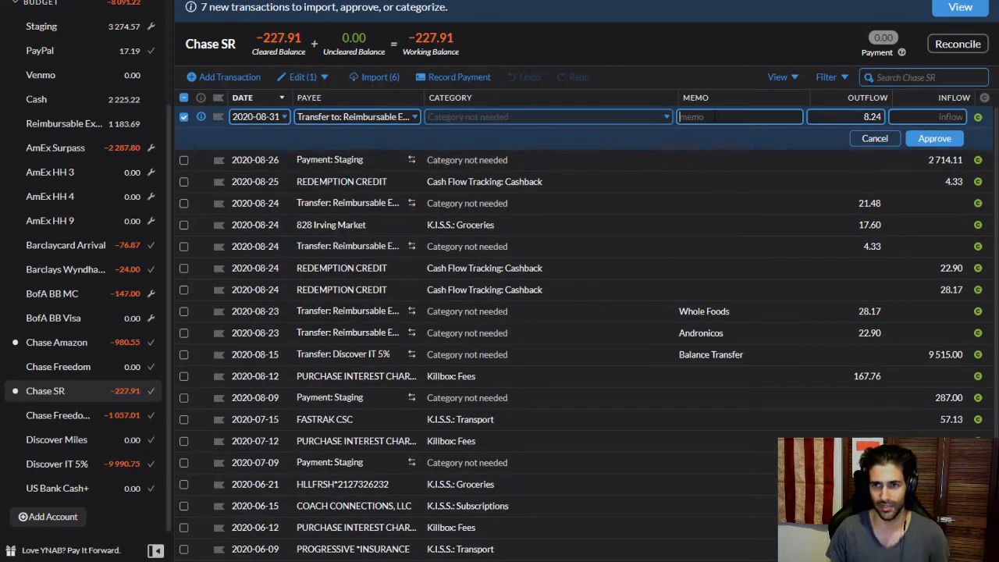
text(Pro)
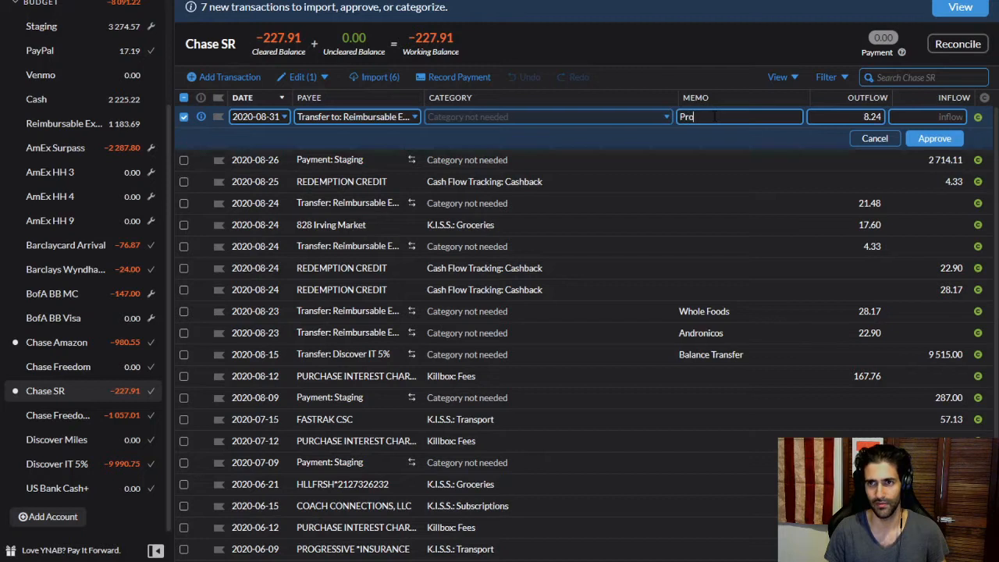
text(gress Hardware)
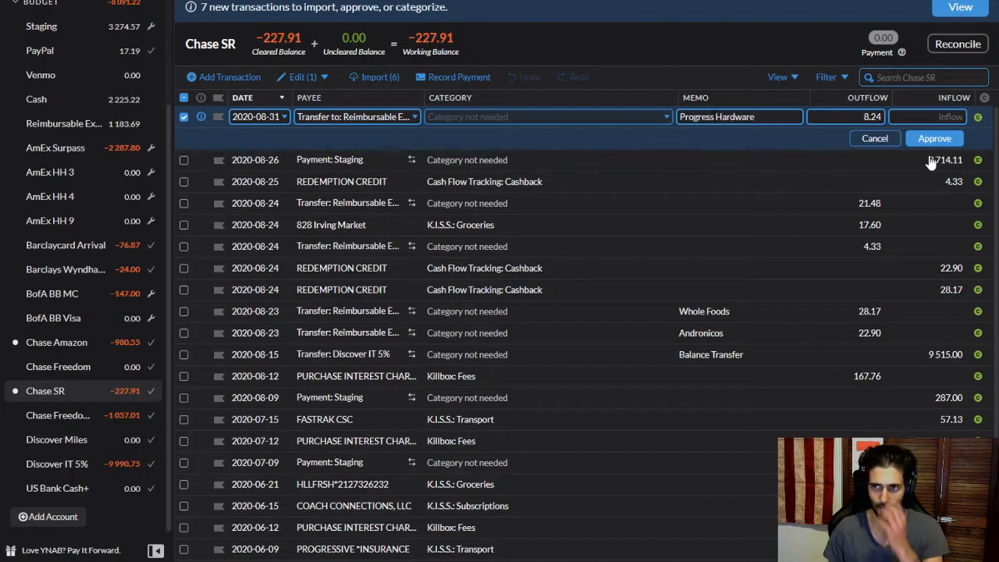
click(936, 138)
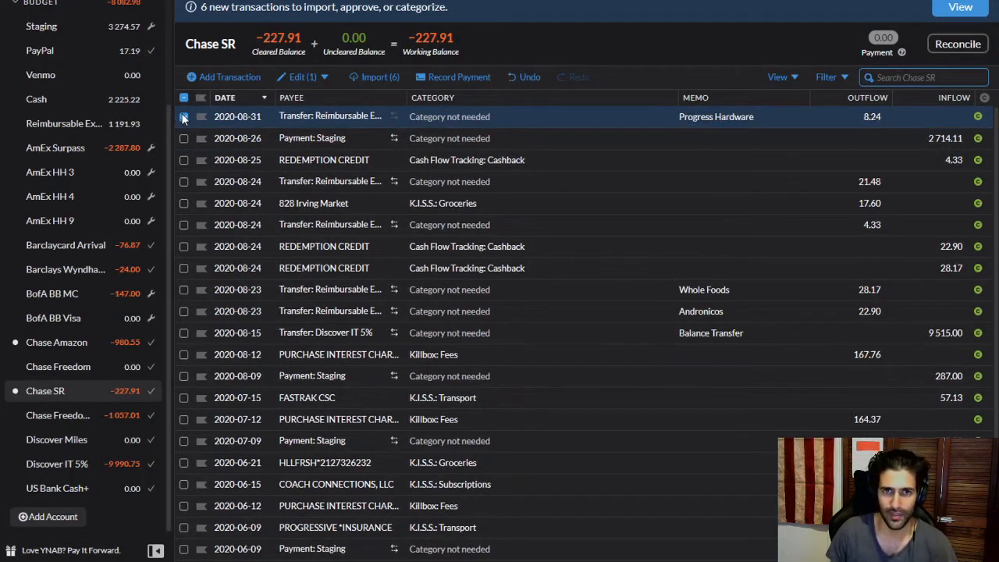
click(184, 117)
- Import the pending Chase SR transactions and approve the 8.24 REDEMPTION CREDIT of 2020-09-01
click(343, 77)
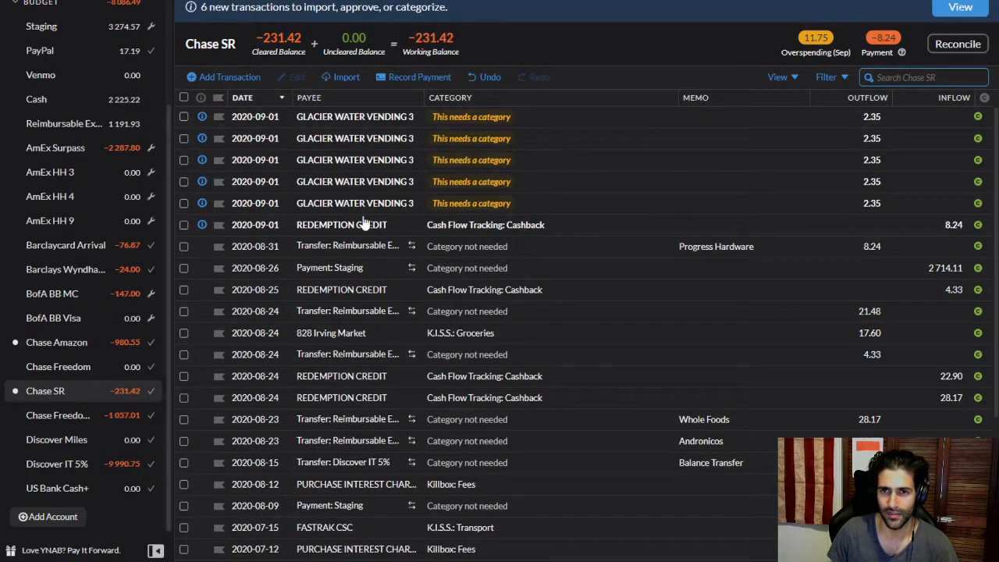
click(204, 225)
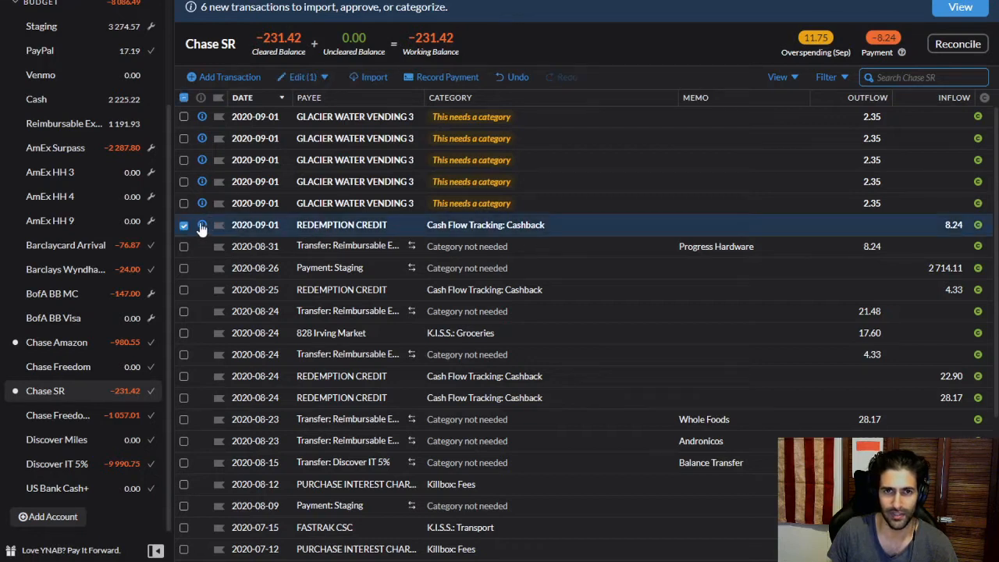
click(203, 225)
click(203, 226)
click(203, 227)
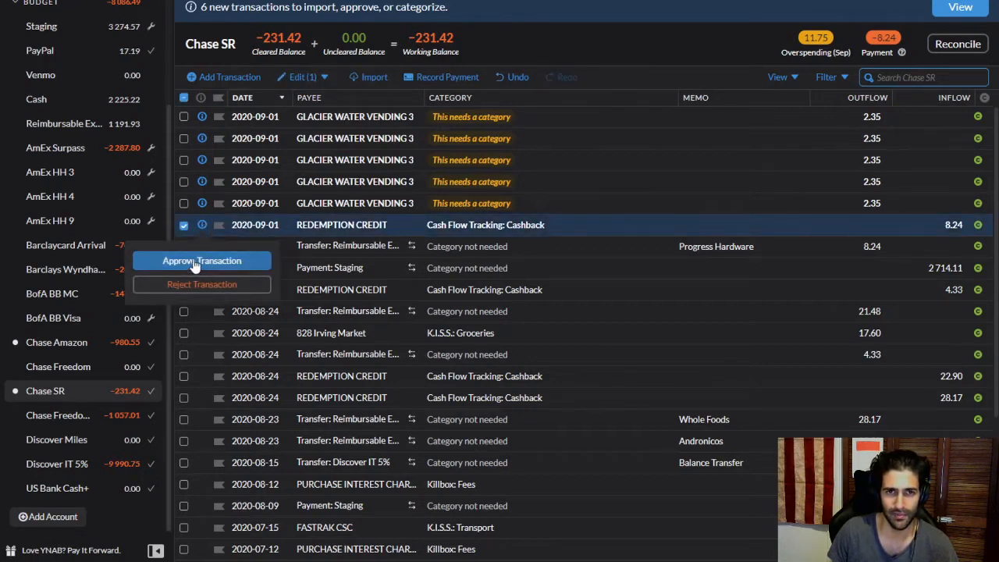
click(197, 260)
click(184, 203)
click(183, 182)
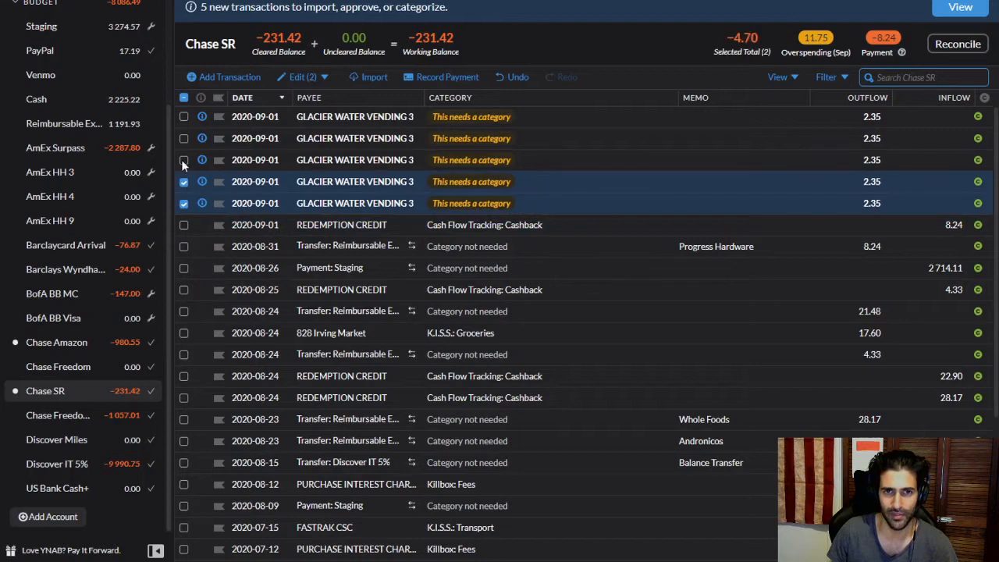
click(183, 159)
click(183, 138)
click(184, 117)
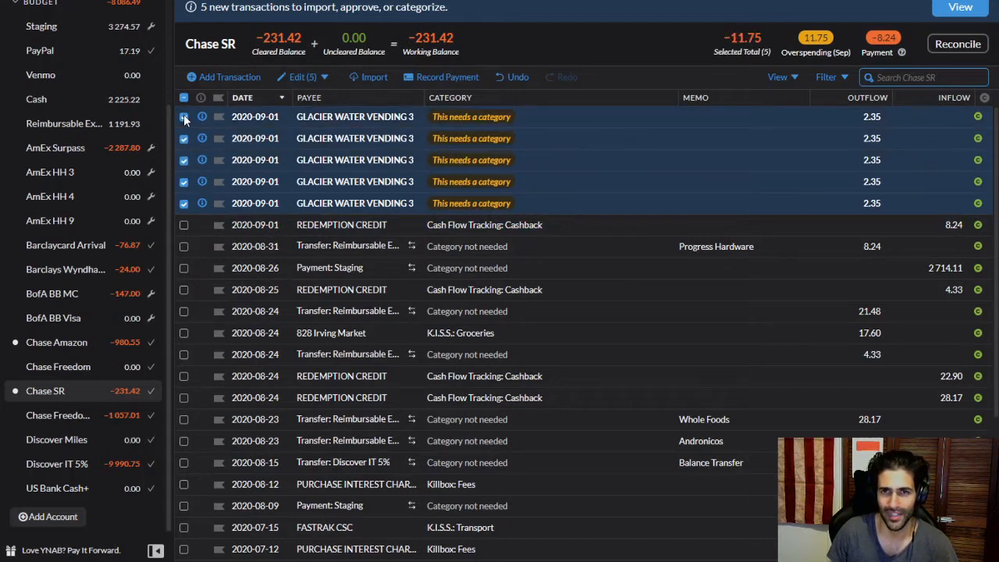
click(297, 76)
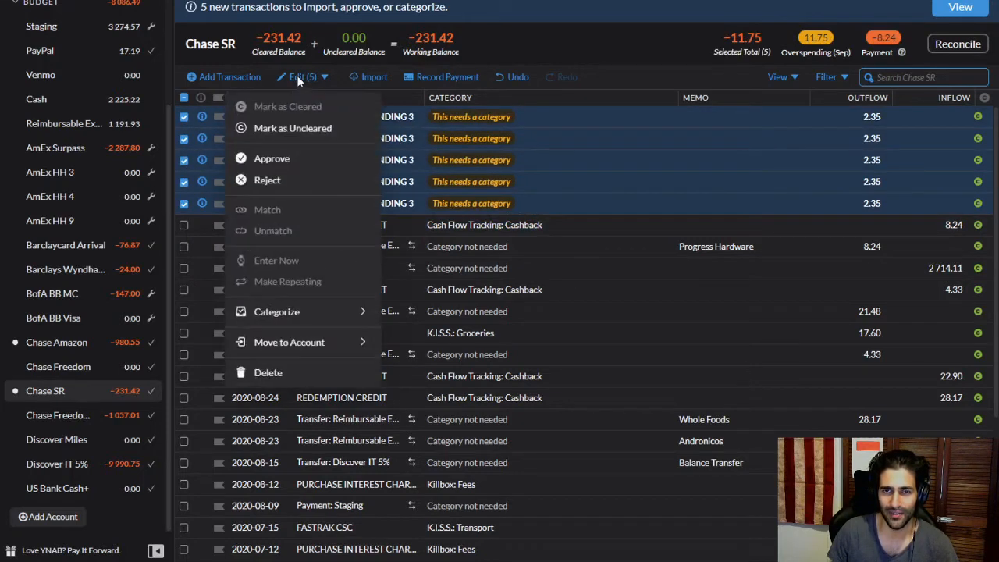
mouse_move(290, 343)
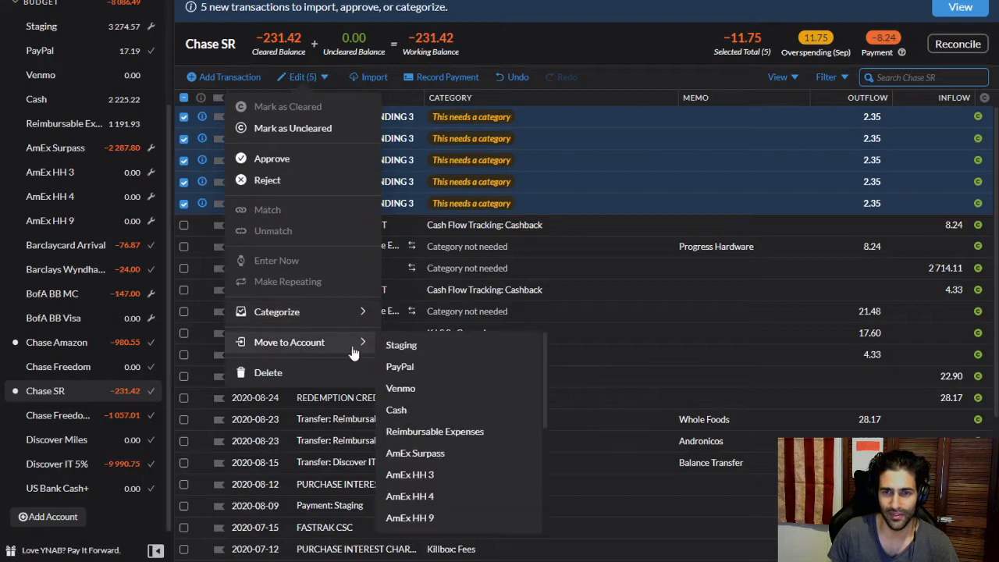
click(524, 72)
- Set the lowest two 2.35 GLACIER WATER VENDING 3 purchases of 2020-09-01 to Transfer to: Reimbursable Expenses and approve both
click(360, 205)
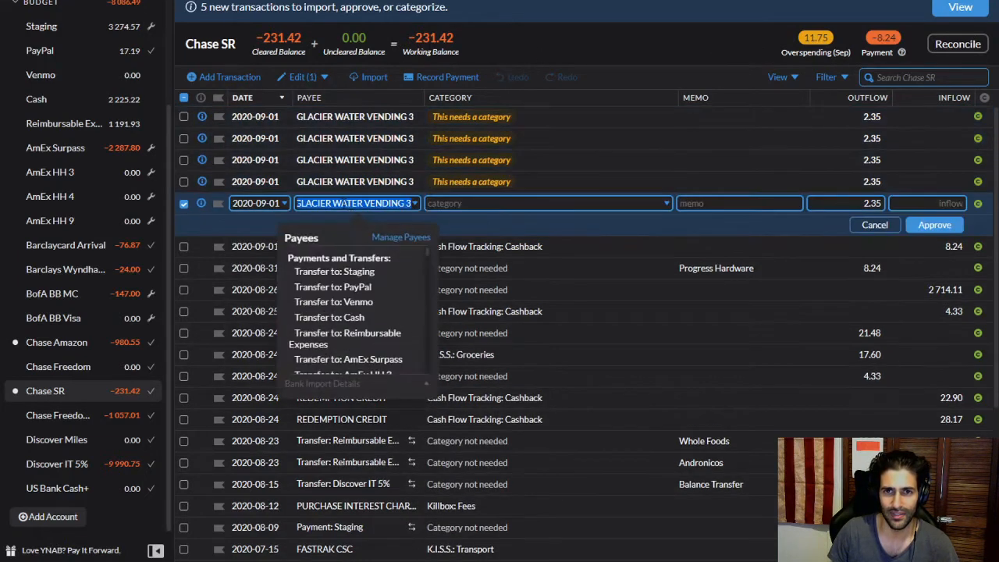
click(355, 340)
click(933, 227)
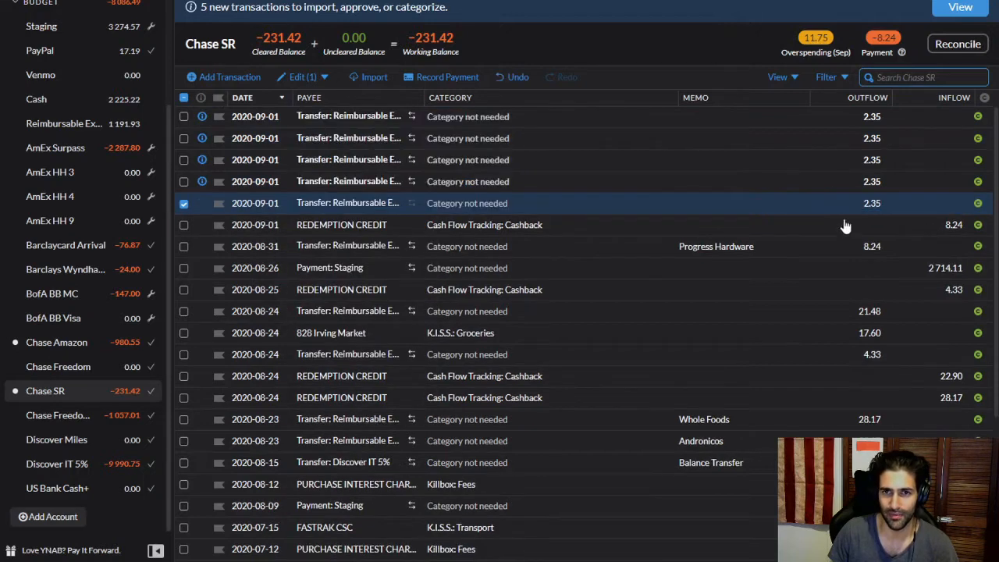
click(356, 181)
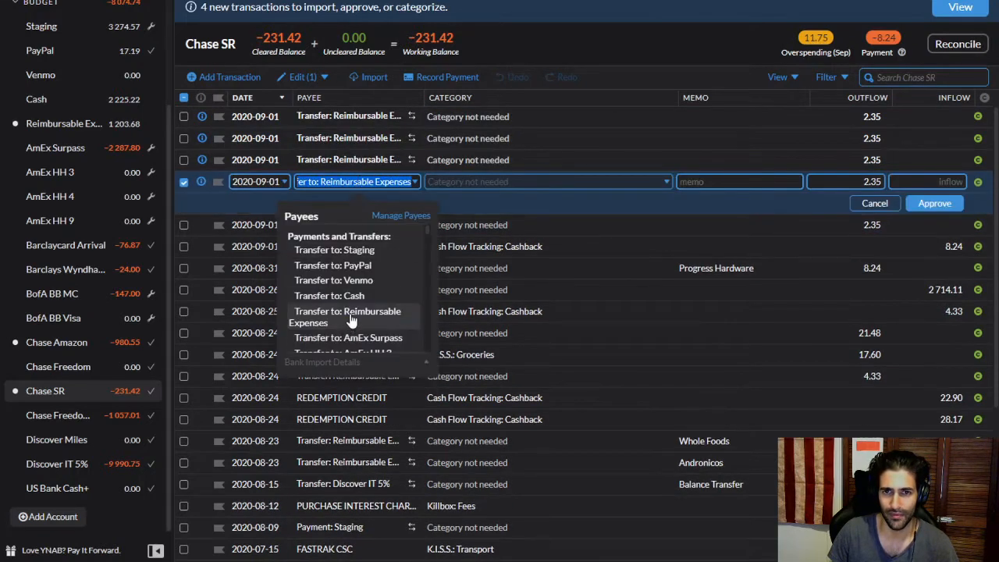
click(351, 320)
click(935, 204)
- Approve the remaining three 2.35 Reimbursable Expenses transfers of 2020-09-01 and clear the selection
click(365, 159)
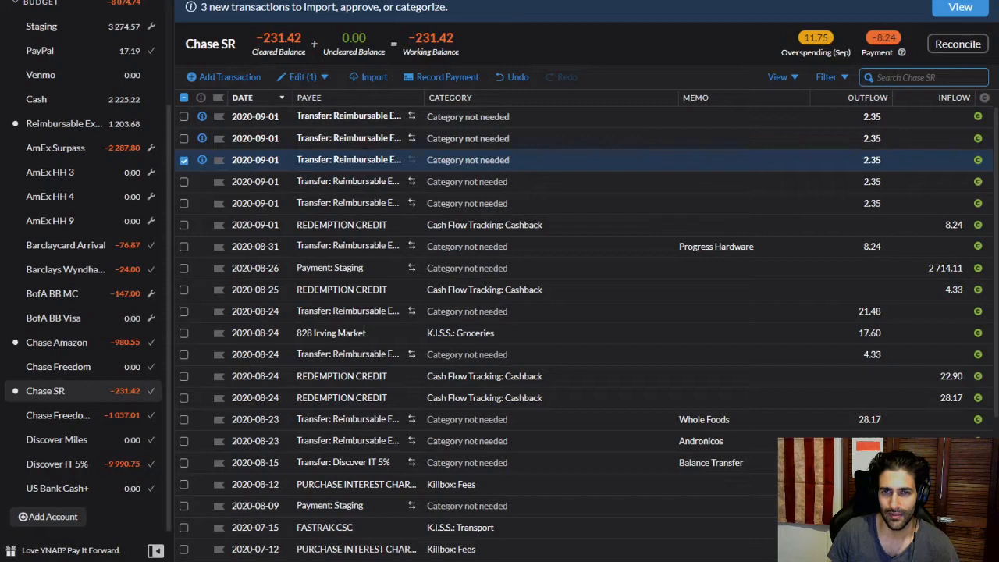
click(201, 160)
click(211, 194)
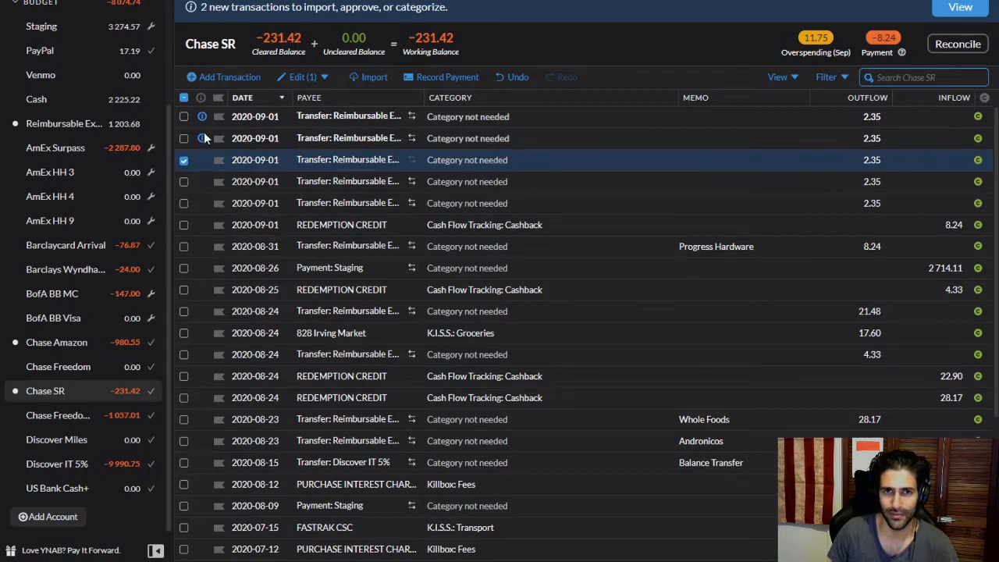
click(201, 138)
click(207, 171)
click(202, 116)
click(205, 151)
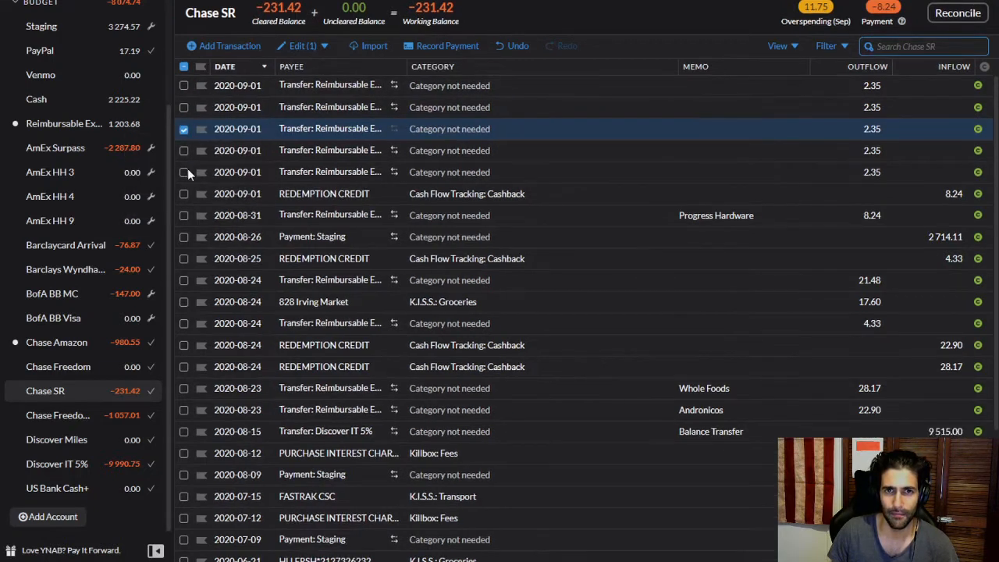
click(183, 128)
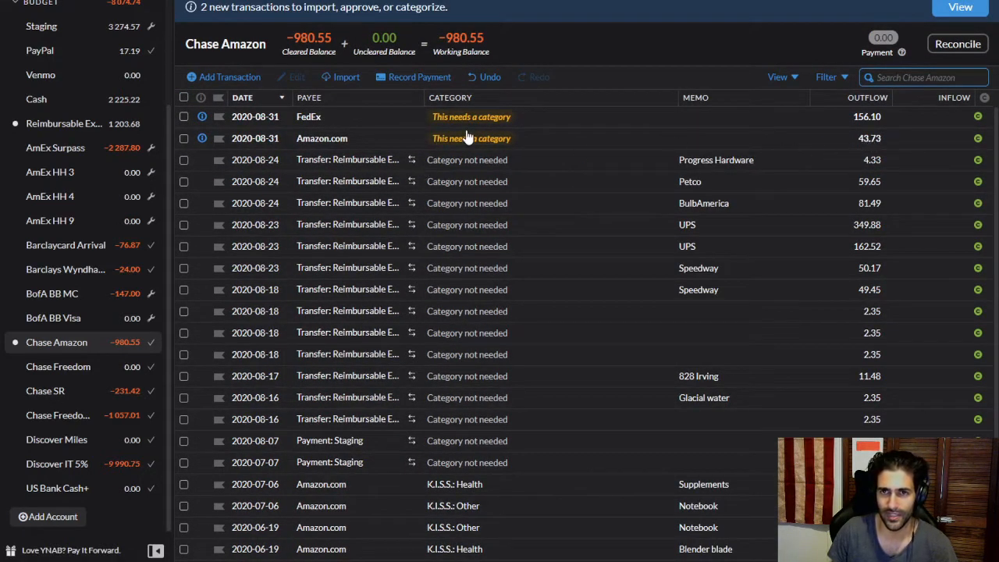
- In Chase Amazon, set the 43.73 Amazon.com and 156.10 FedEx purchases to Transfer to: Reimbursable Expenses and approve both
click(338, 140)
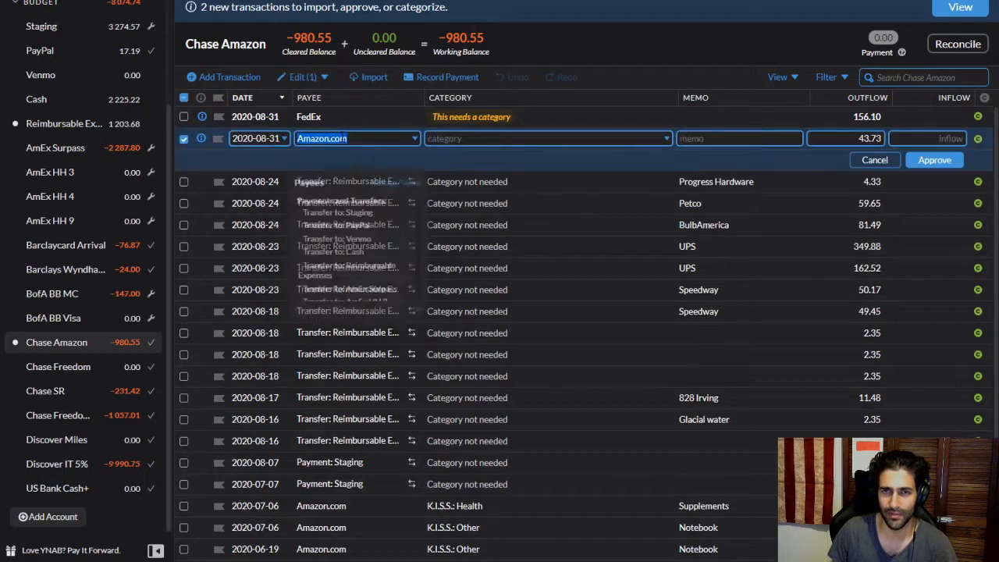
click(366, 275)
click(934, 160)
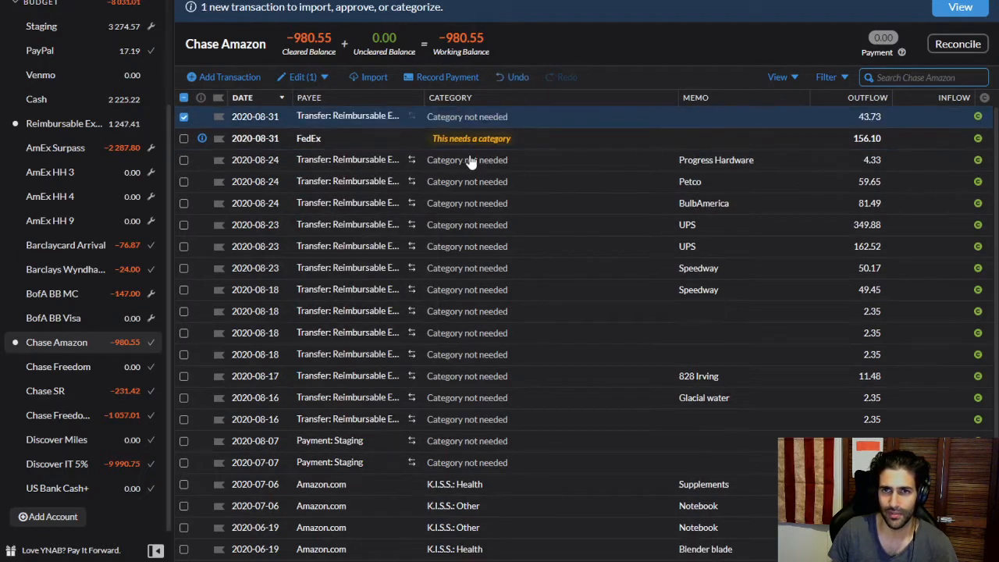
click(315, 142)
click(315, 142)
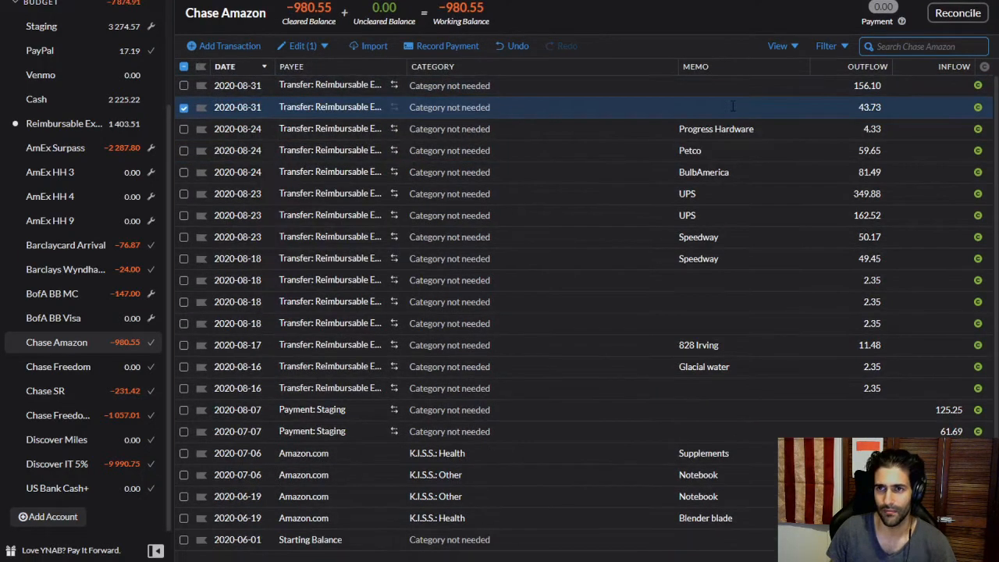
- Add the memo Amazon to the 43.73 transfer and the memo FedEx to the 156.10 transfer, saving both
click(725, 107)
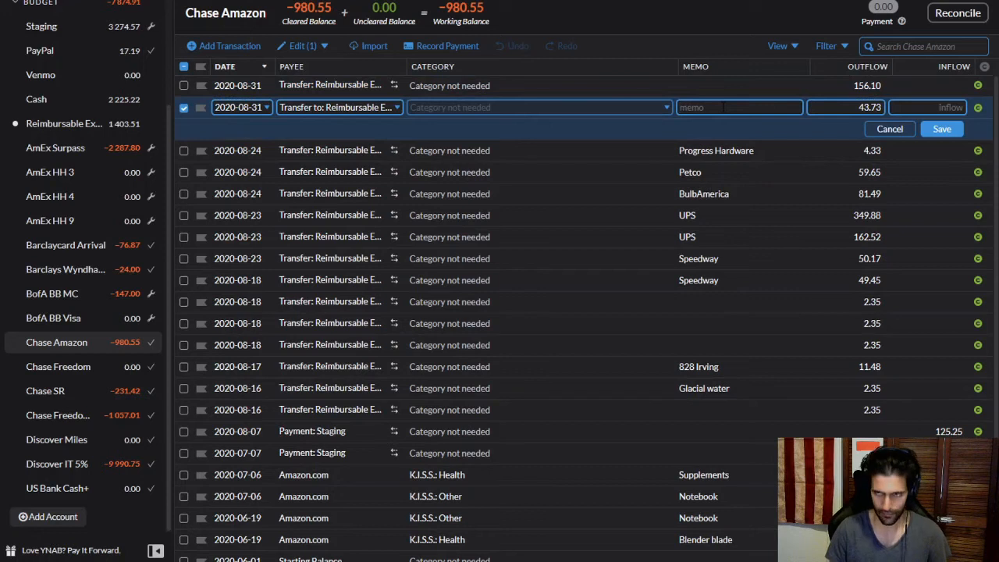
text(Amazon)
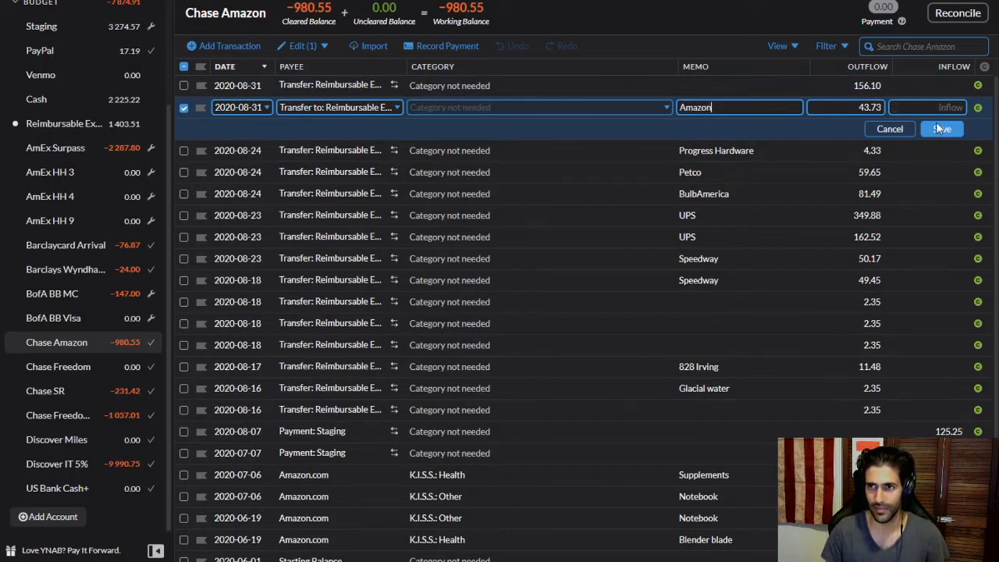
key(Return)
click(694, 108)
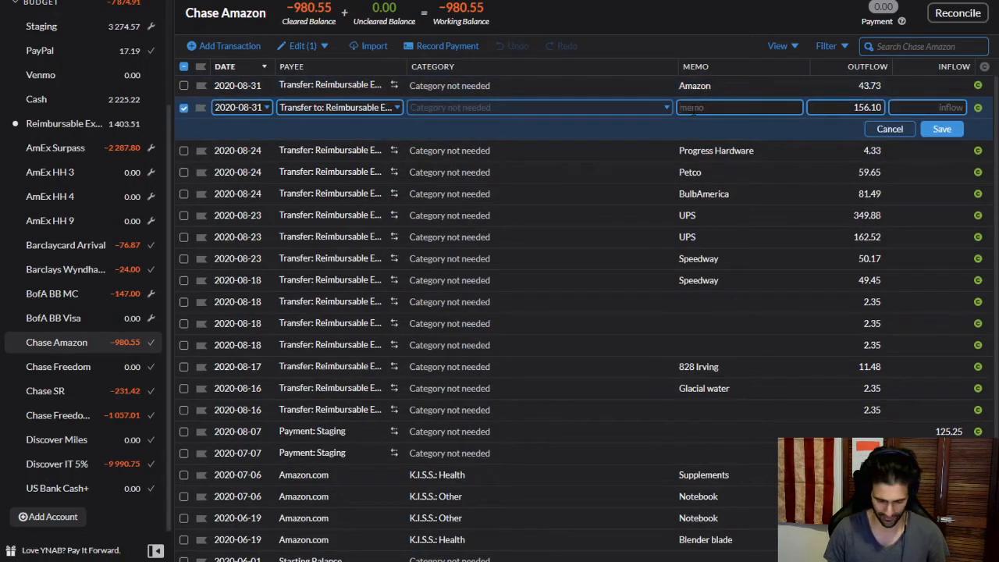
text(FedExs)
key(BackSpace)
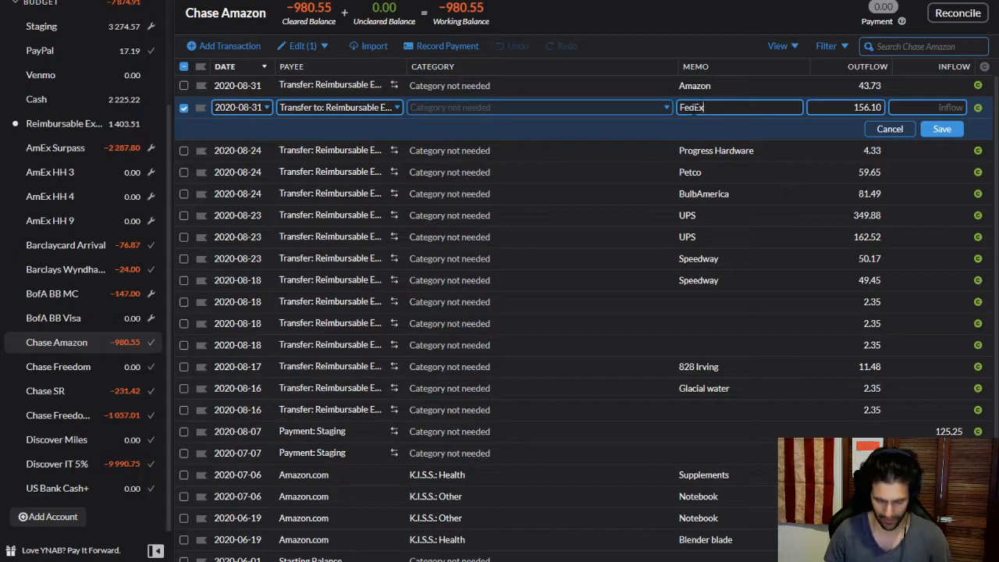
click(940, 131)
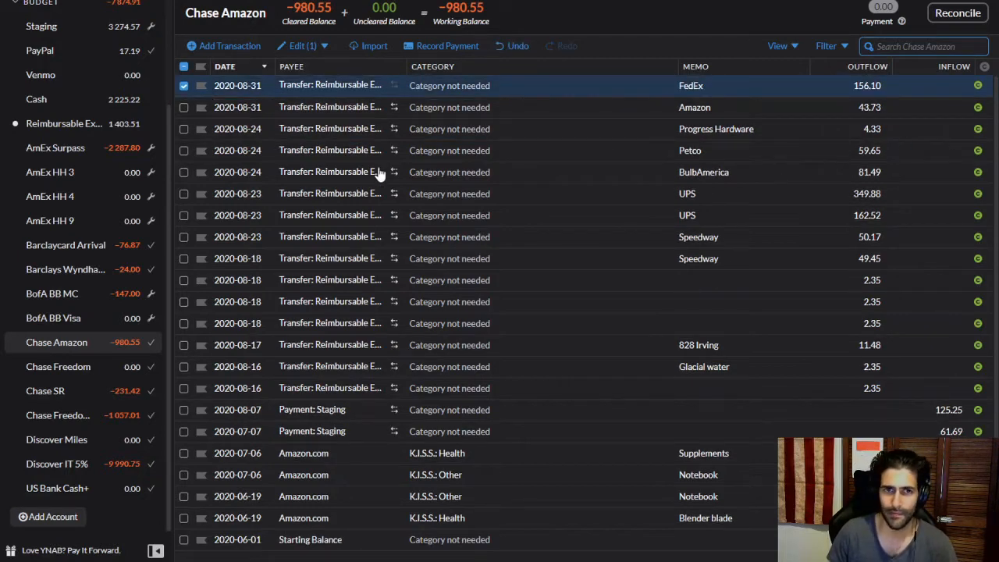
- In Chase SR, set the memo of the five 2.35 Reimbursable Expenses transfers of 2020-09-01 to Glacial Water Vending
click(80, 367)
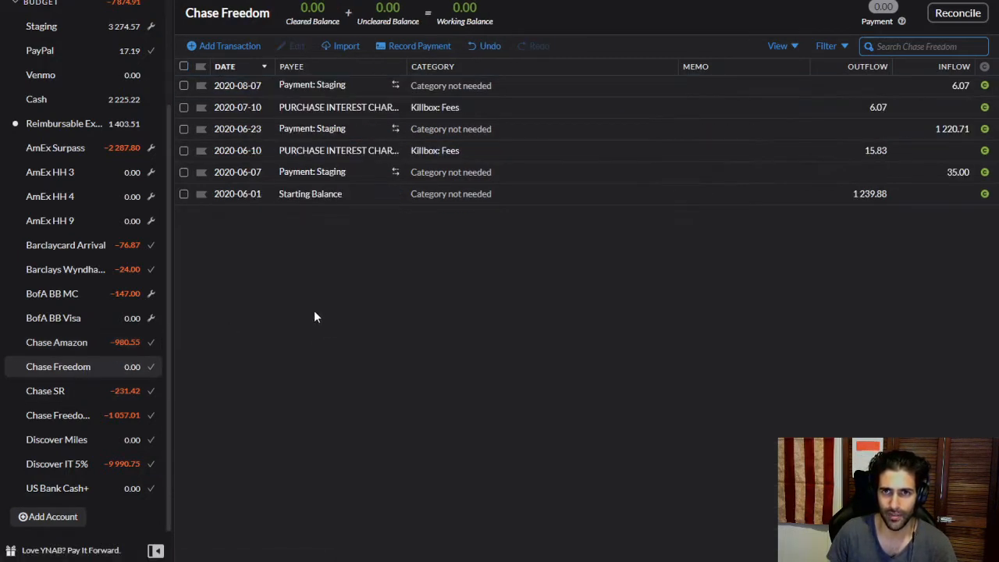
click(60, 392)
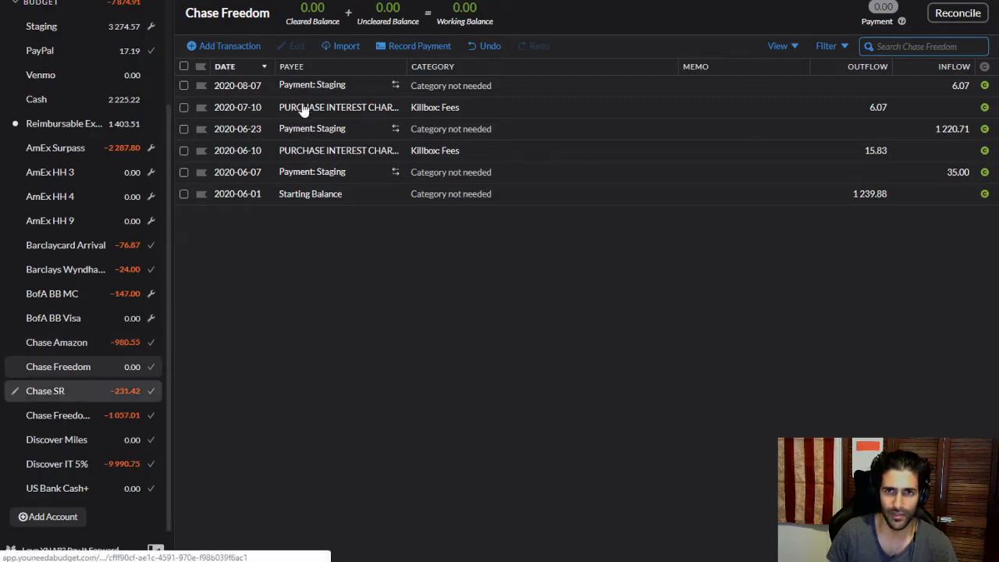
click(748, 87)
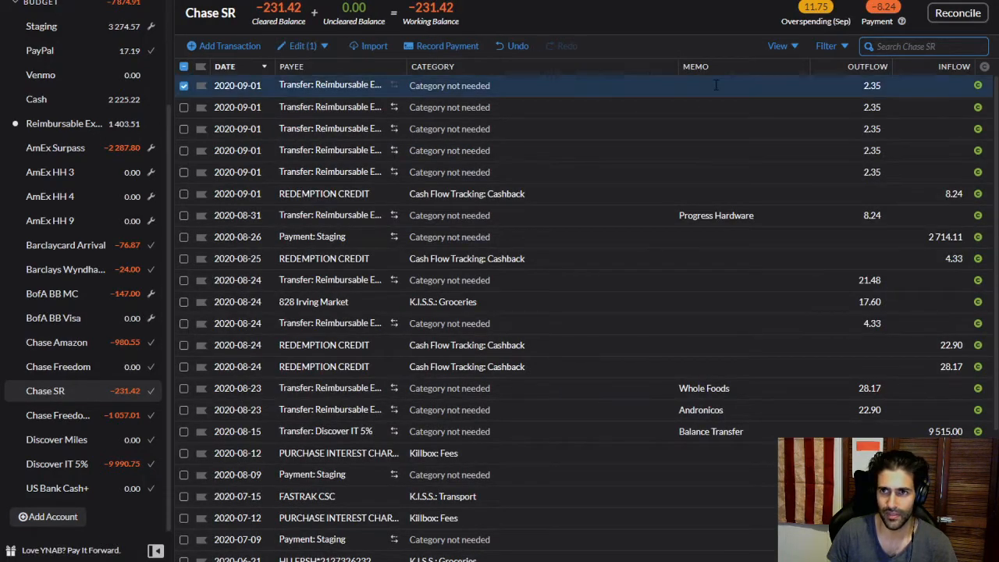
click(183, 128)
click(183, 150)
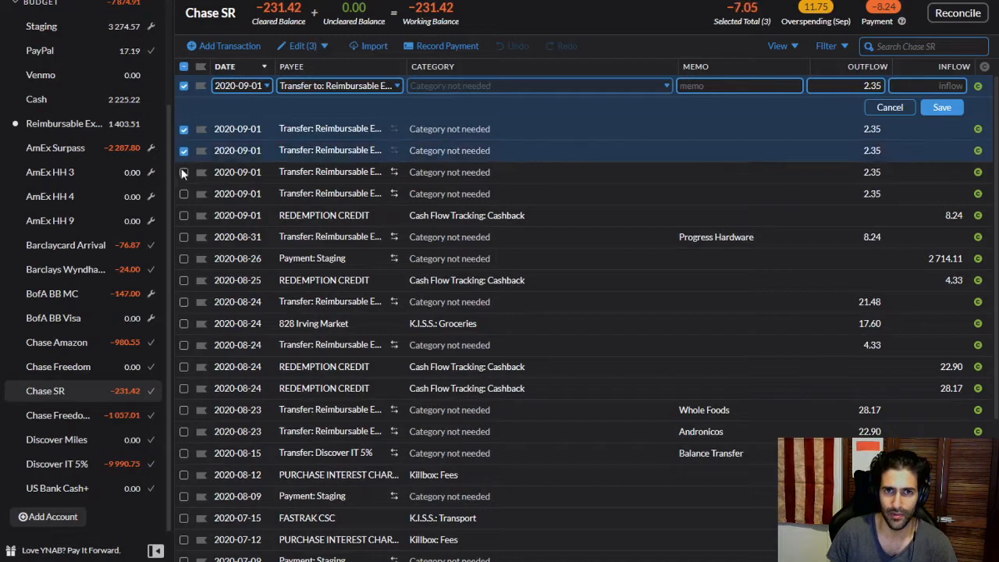
click(183, 172)
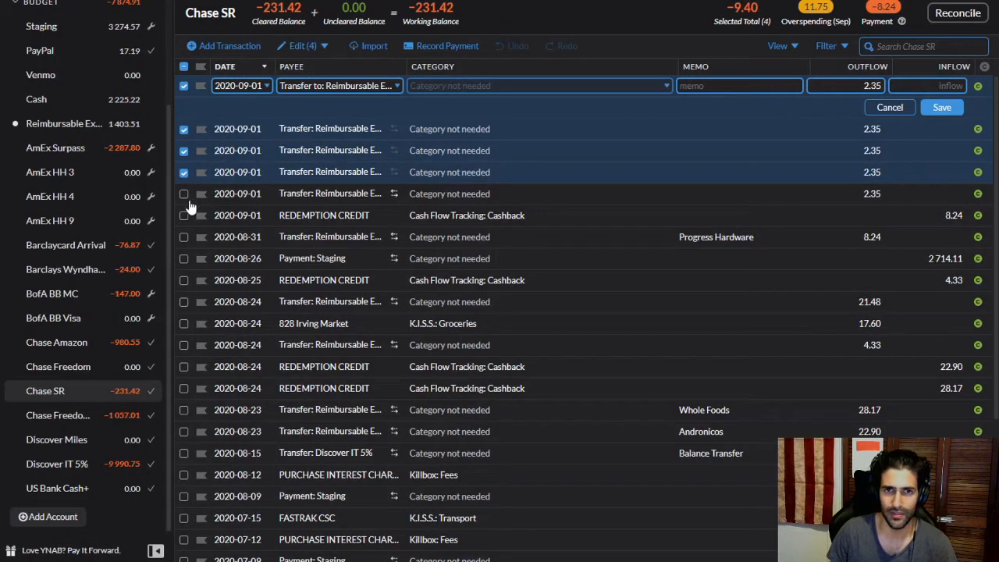
click(184, 193)
click(317, 45)
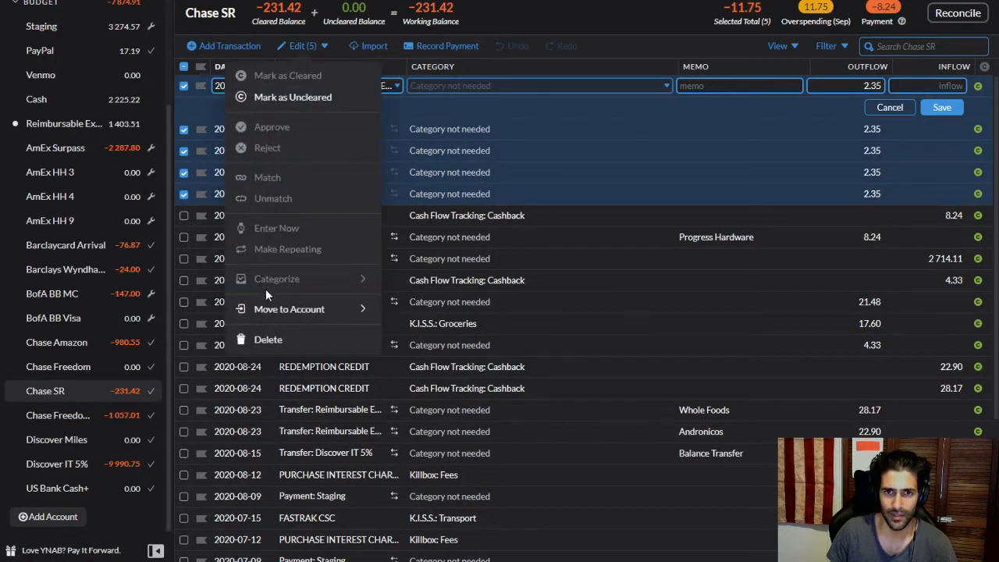
click(713, 85)
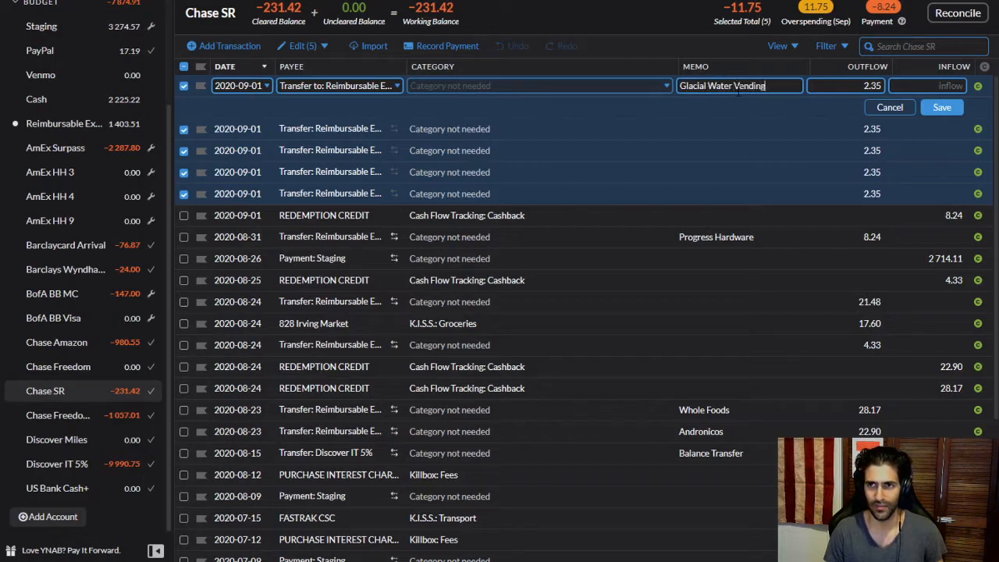
click(943, 107)
- In Chase Amazon, add the memo Glacial Water Vending to the three 2.35 transfers of 2020-08-18 and clear the selection
click(62, 344)
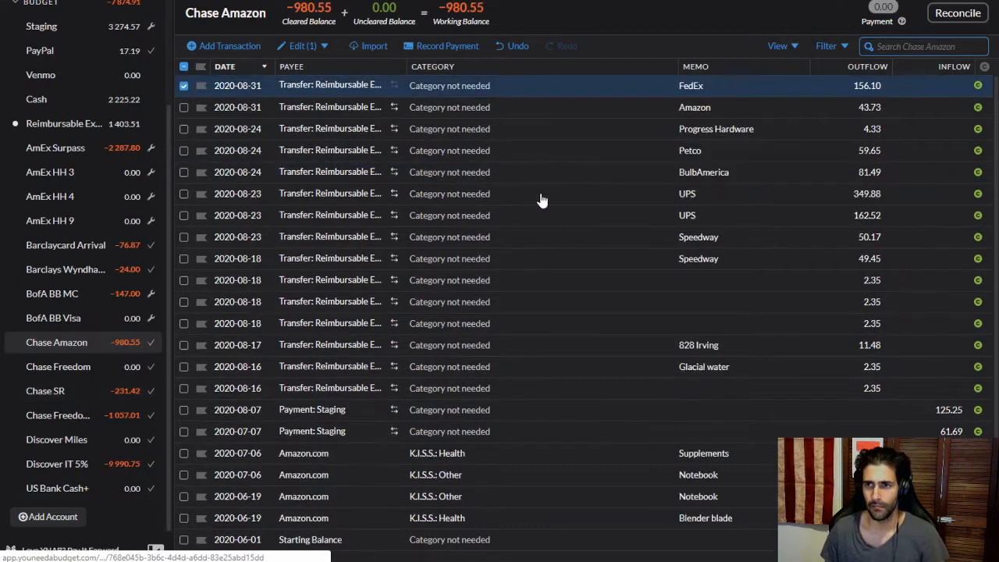
click(698, 283)
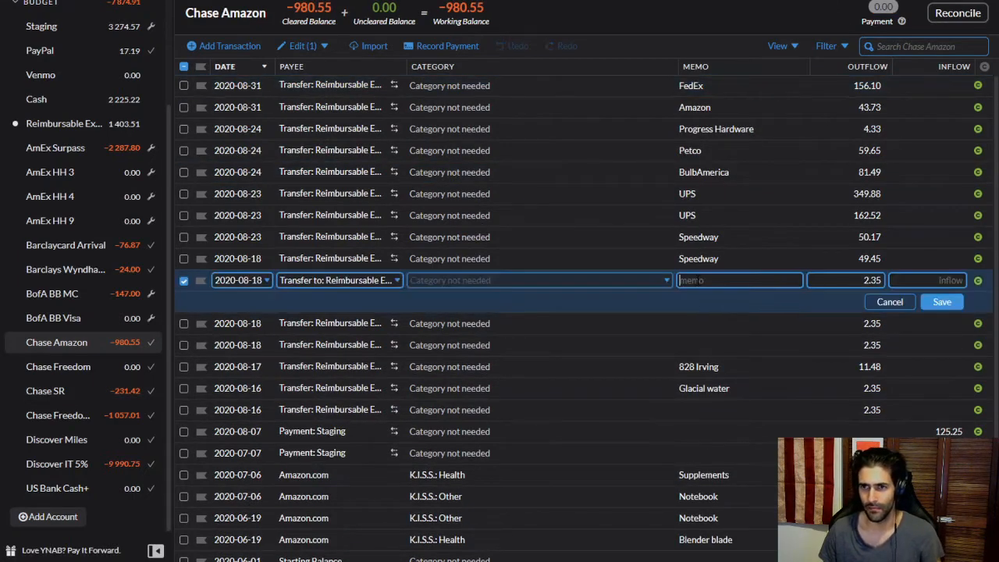
text(Glacial Water Vending)
key(Return)
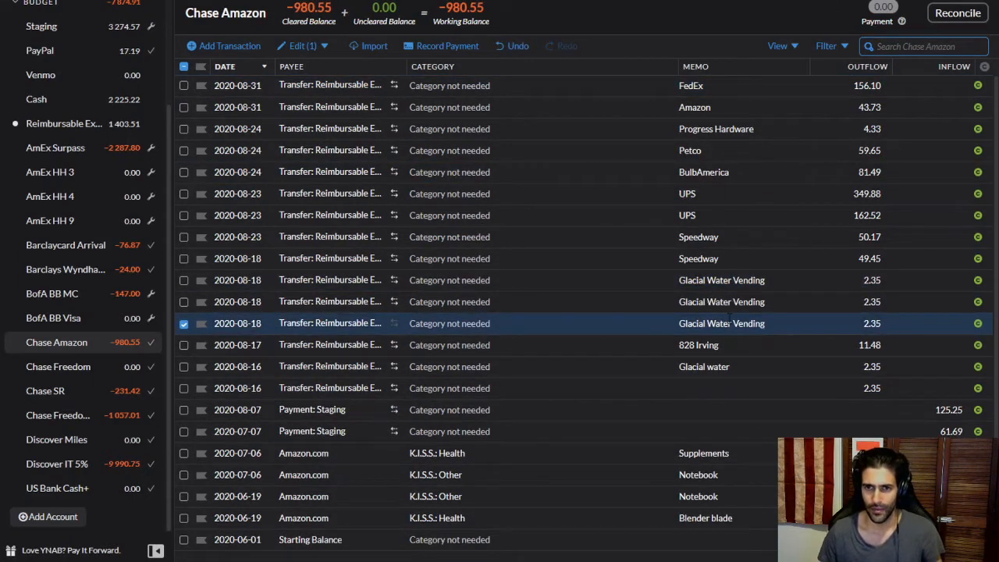
click(184, 324)
- In Reimbursable Expenses, approve the four unapproved 2.35 Glacial Water Vending transfers of 2020-09-01
scroll(77, 266, up, 1)
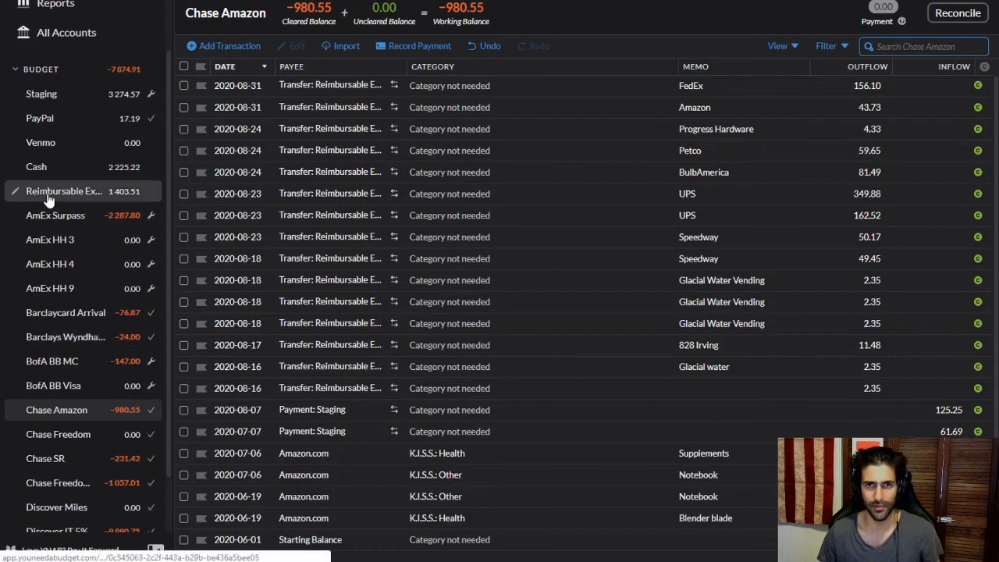
click(48, 196)
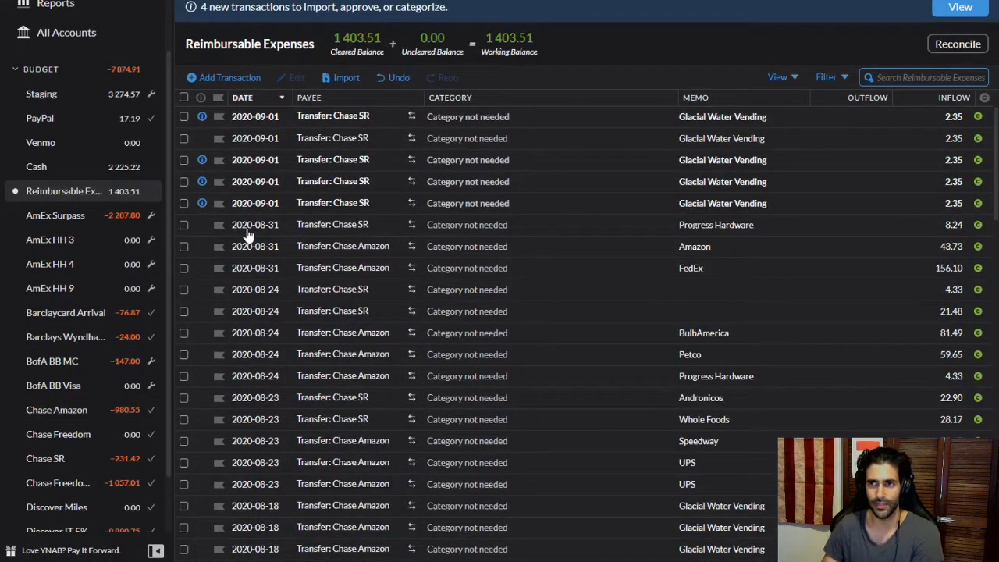
click(201, 205)
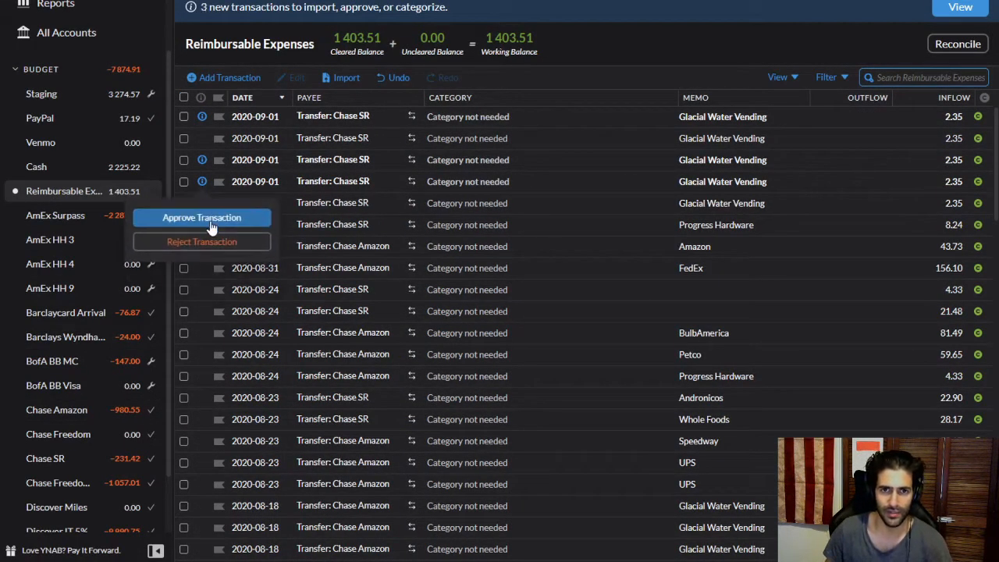
click(207, 217)
click(201, 182)
click(205, 194)
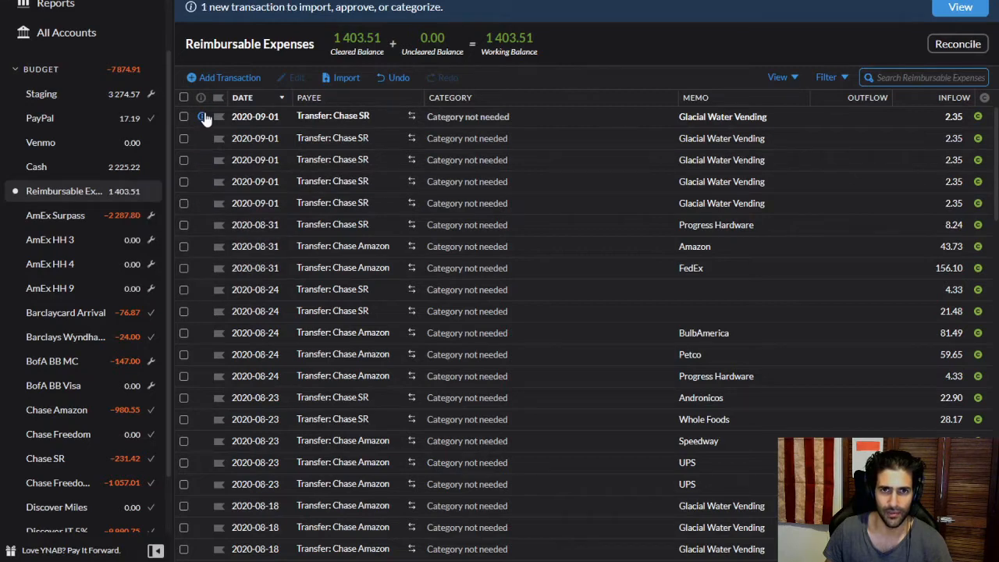
click(203, 117)
click(204, 132)
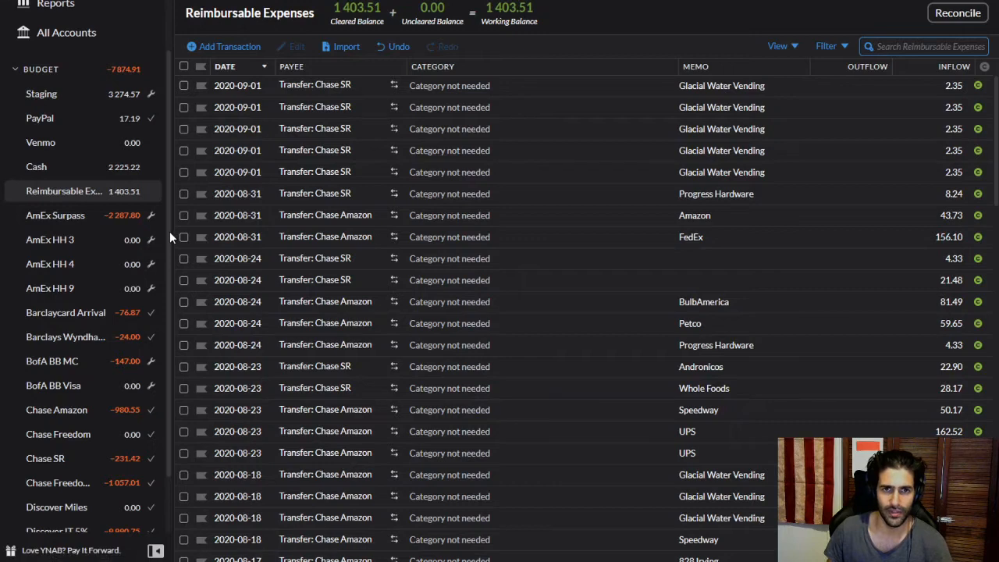
- Show the August 2020 budget, switch to the Excel income statement and narrow its window to show both side by side
drag(169, 232, 169, 201)
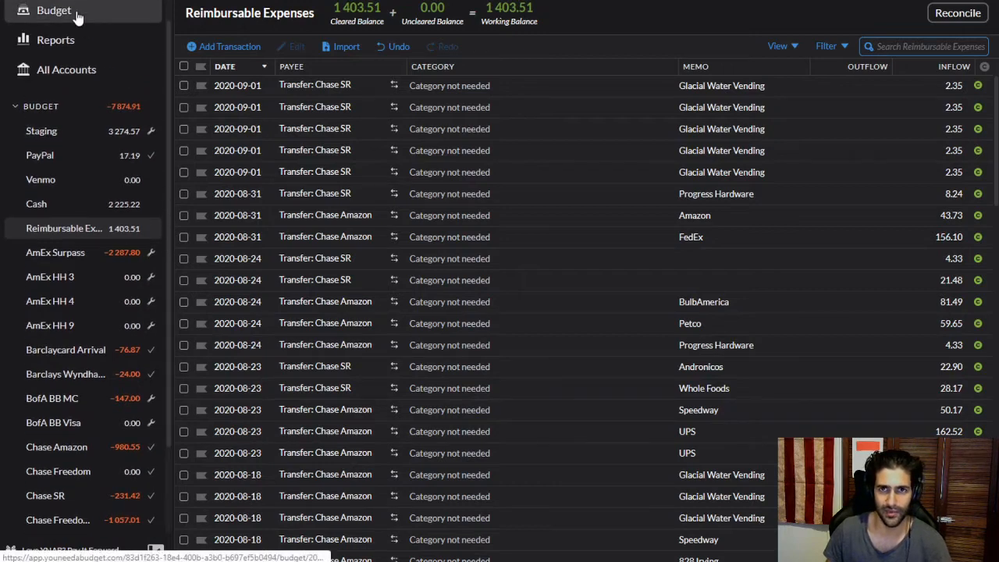
click(77, 13)
click(237, 18)
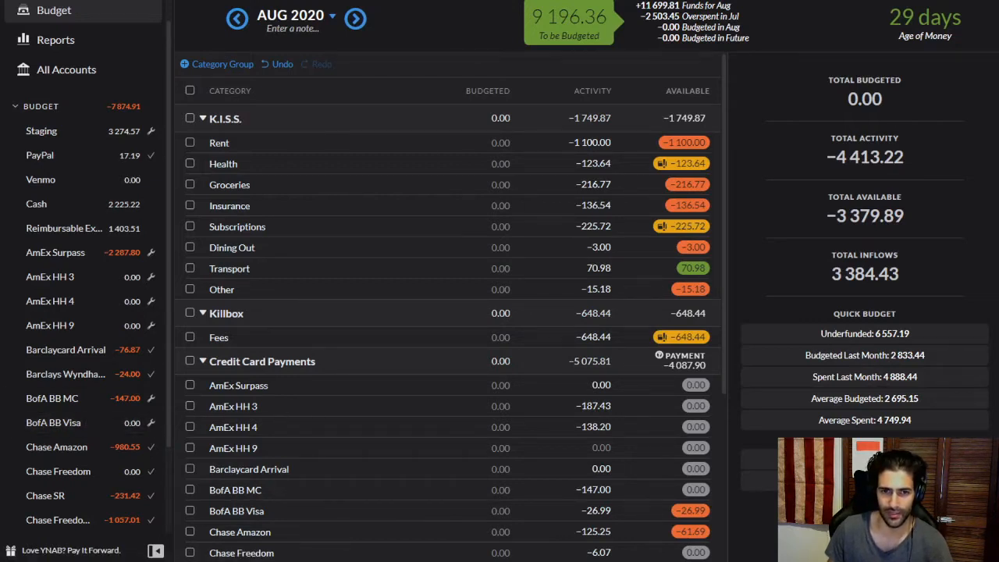
key(alt+Tab)
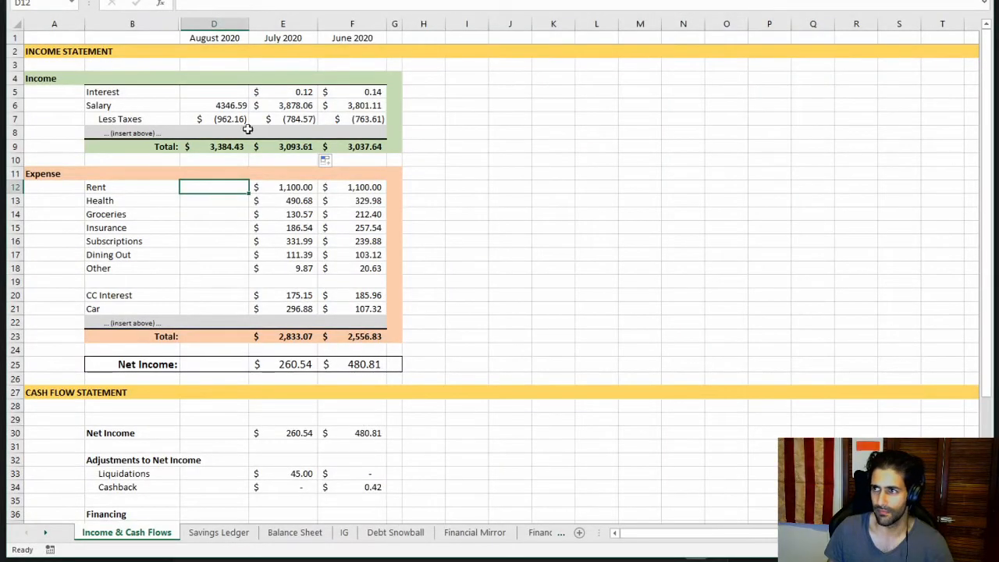
drag(995, 109, 431, 119)
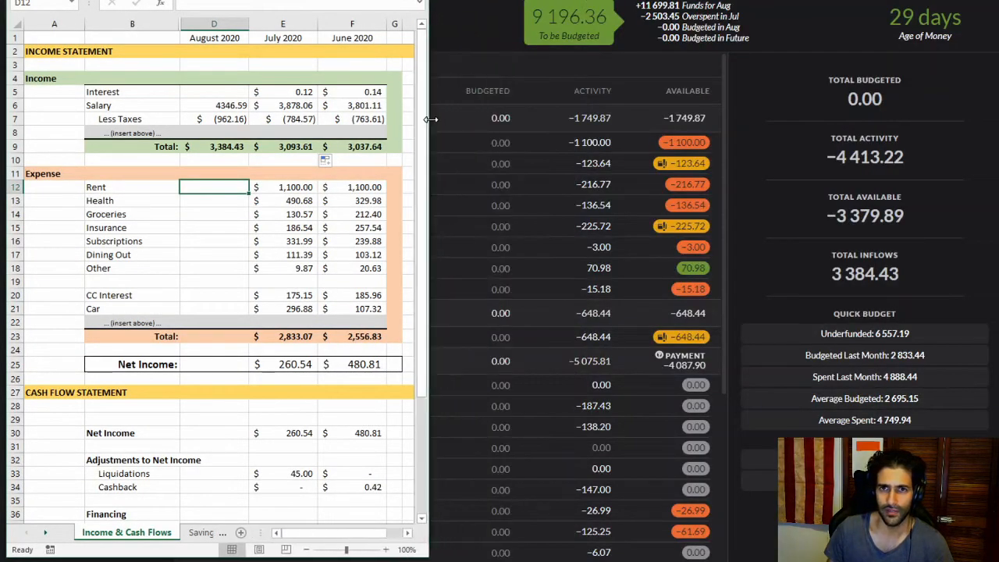
- Check the August 2020 salary, taxes and interest cells of the income statement
click(209, 107)
click(219, 119)
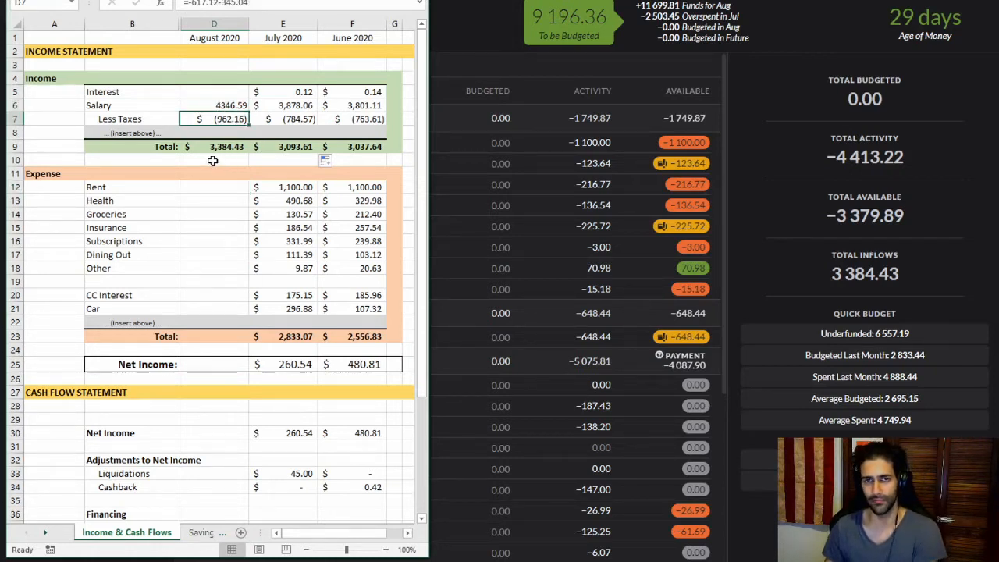
click(226, 92)
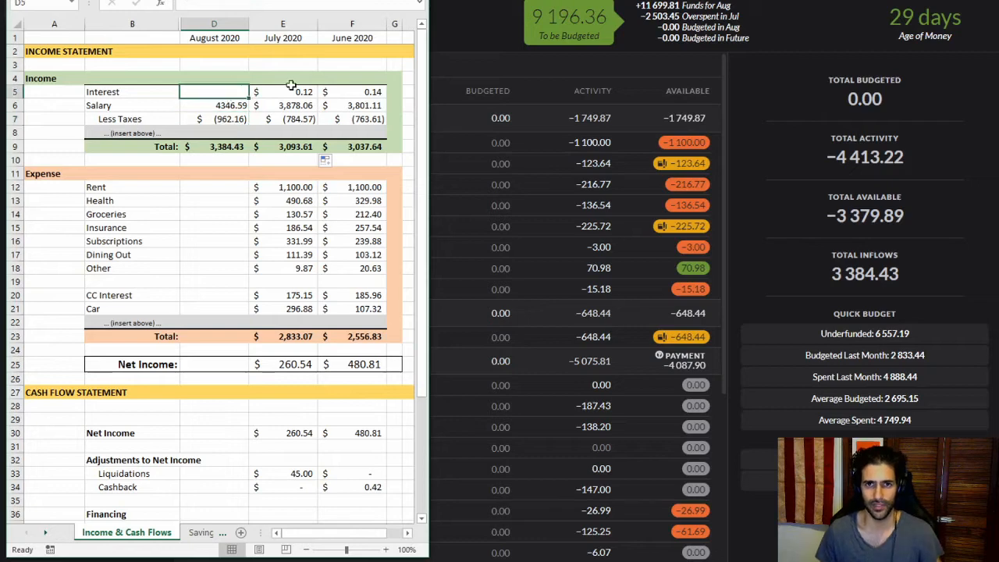
- Switch back to YNAB, open the Income v Expense report beside the spreadsheet and compare the August total income
key(alt+Tab)
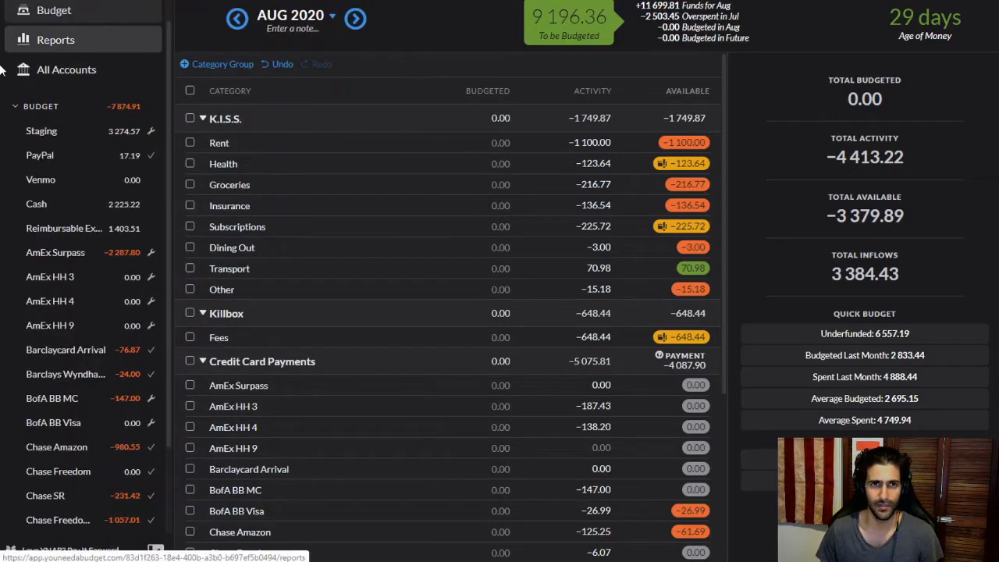
click(51, 43)
drag(0, 65, 449, 101)
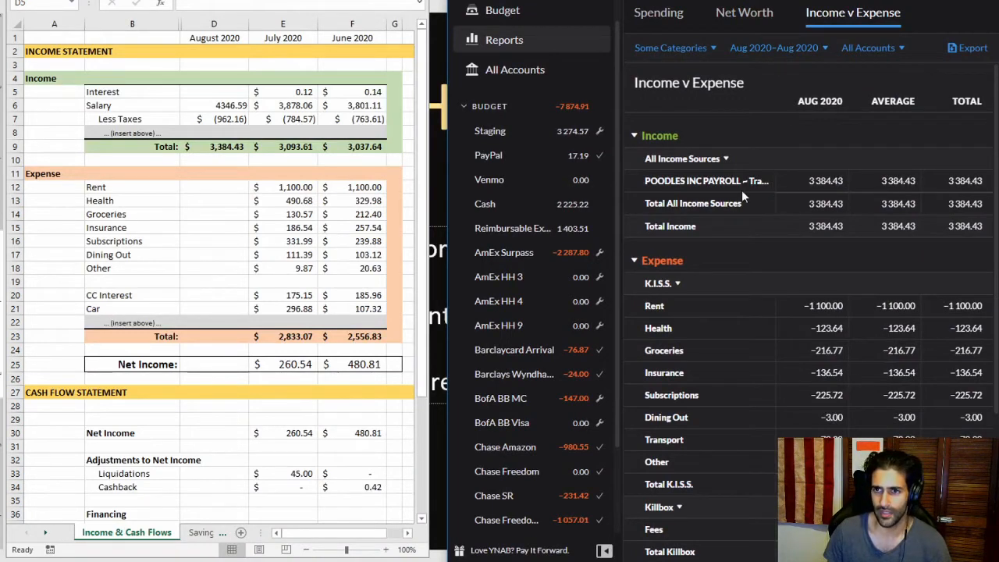
click(217, 151)
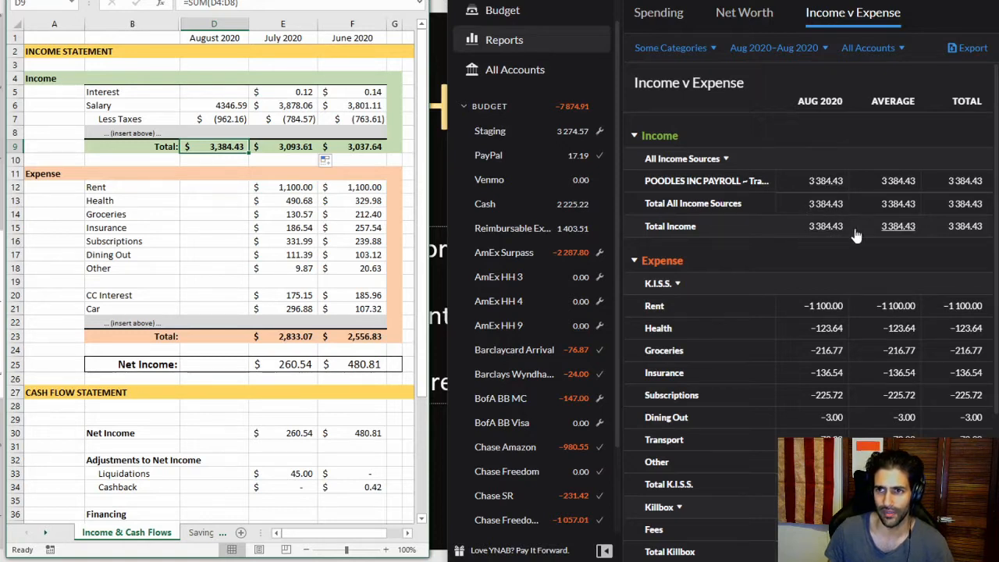
- Include the whole Cash Flow Tracking group in the Income v Expense report's category filter
click(697, 48)
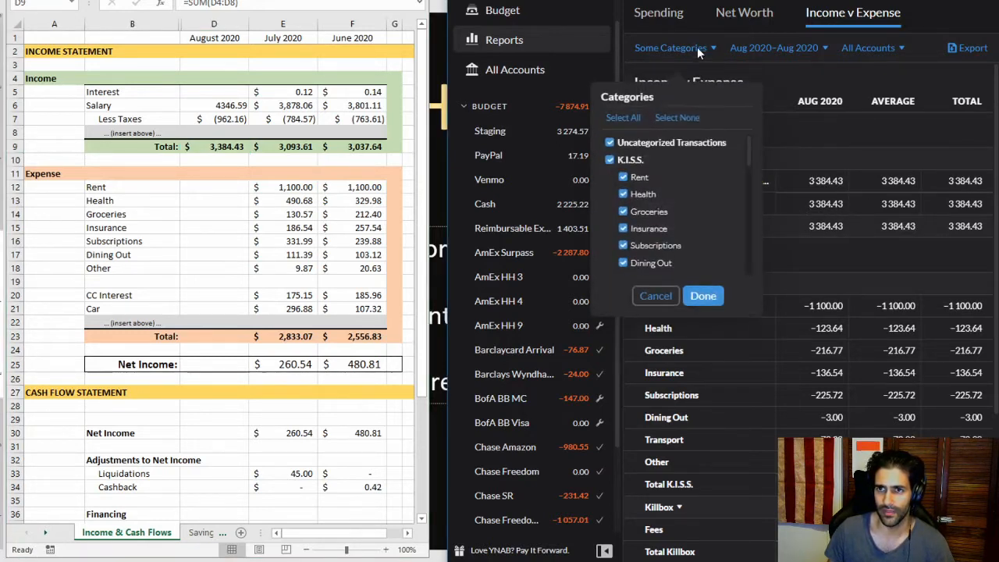
drag(746, 143, 732, 267)
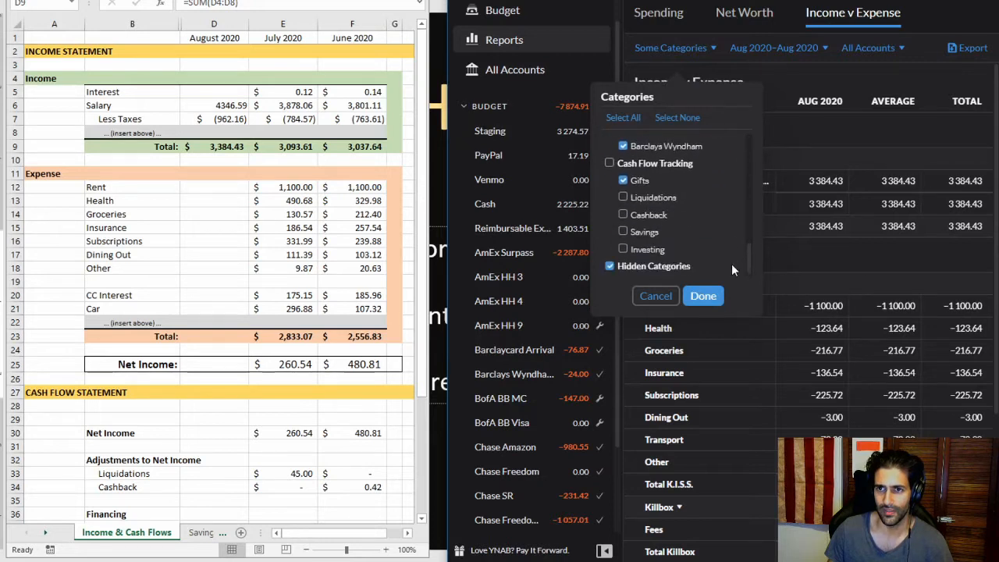
click(609, 163)
click(706, 297)
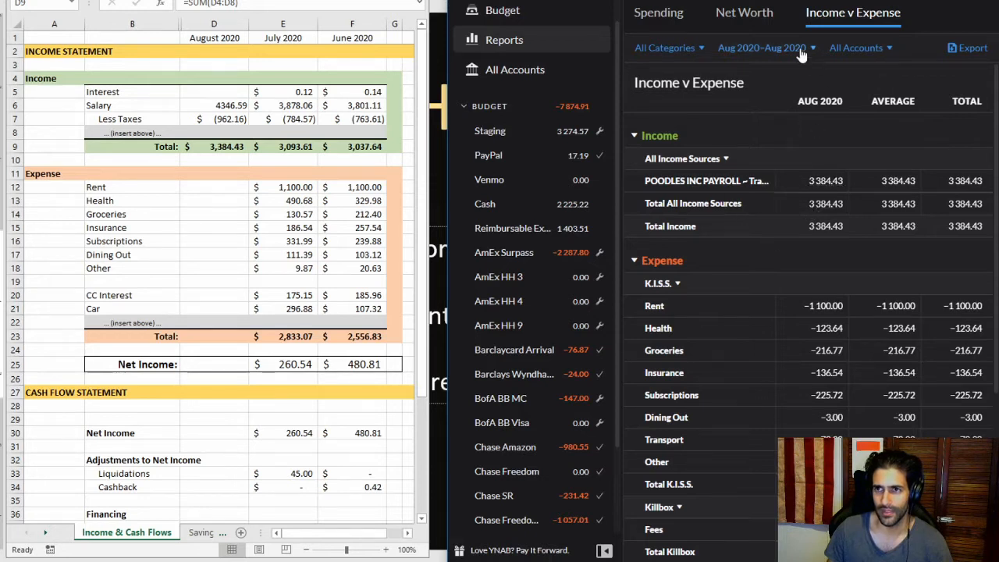
- Check the spreadsheet's August interest cell and set the report's timeframe to July 2020 through July 2020
click(227, 93)
click(228, 93)
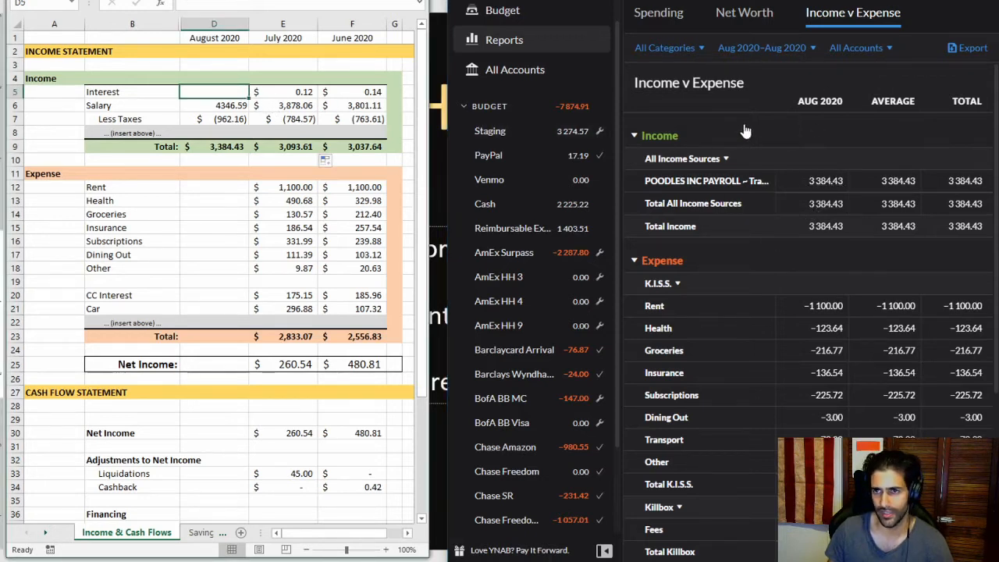
click(775, 50)
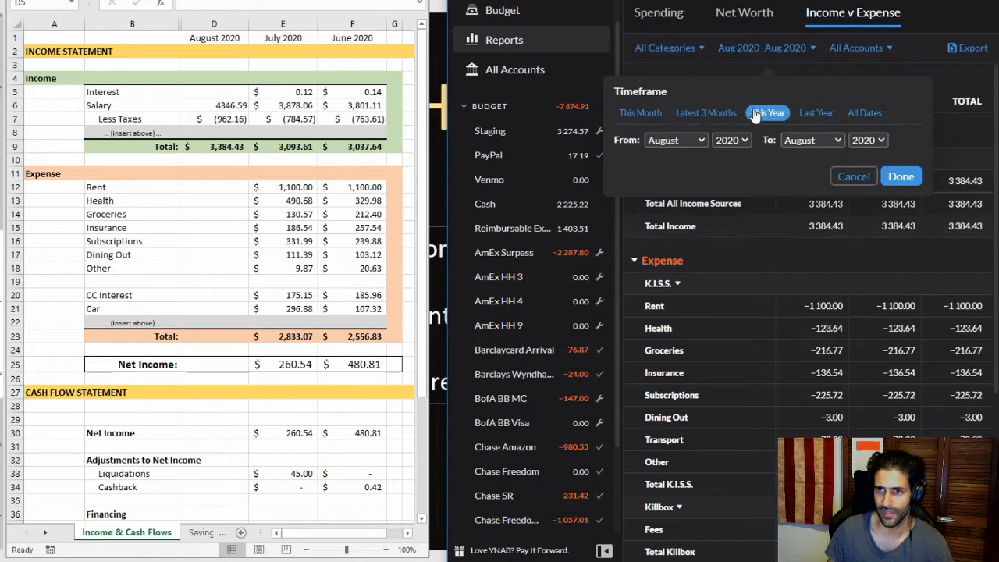
click(699, 141)
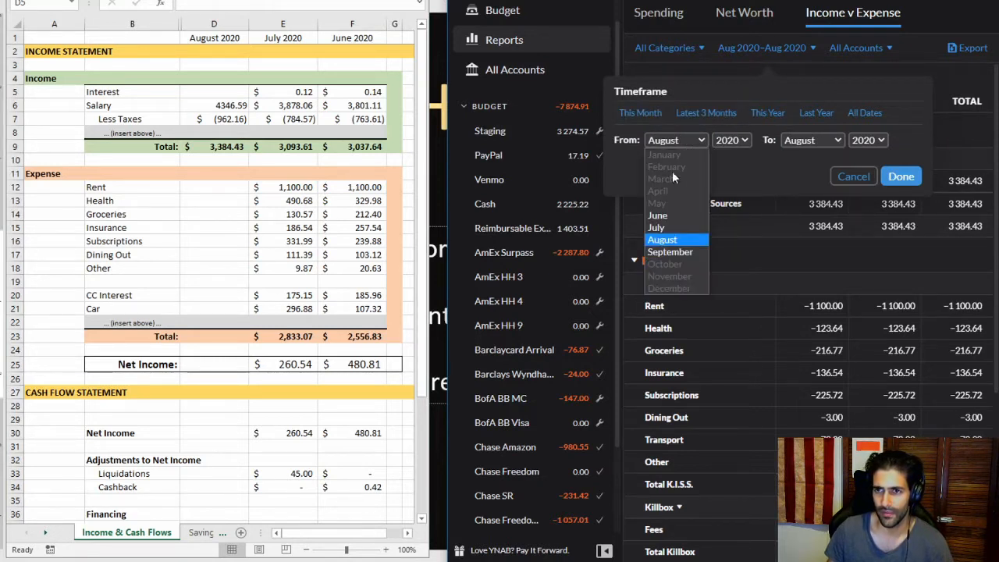
click(656, 227)
click(804, 148)
click(793, 227)
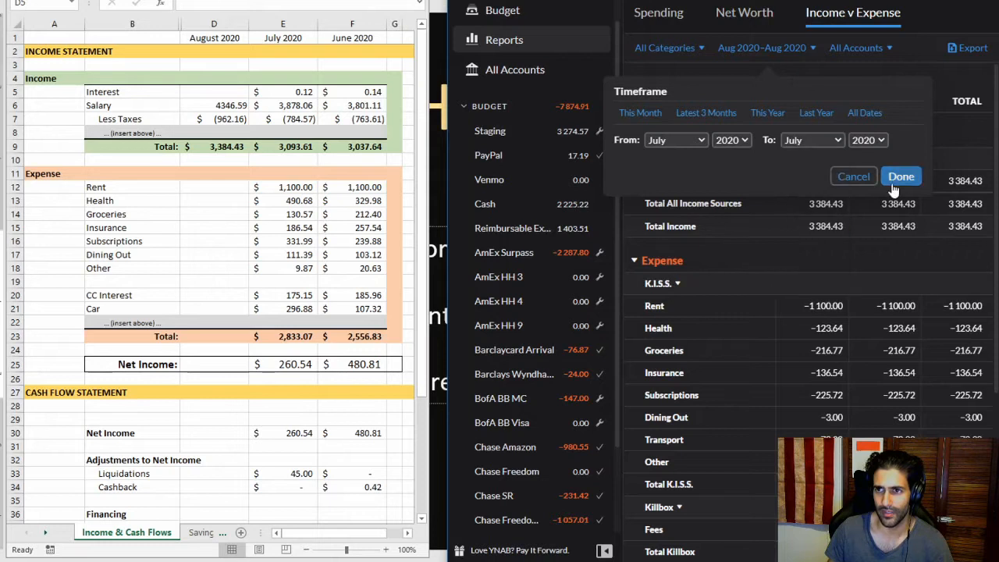
click(899, 179)
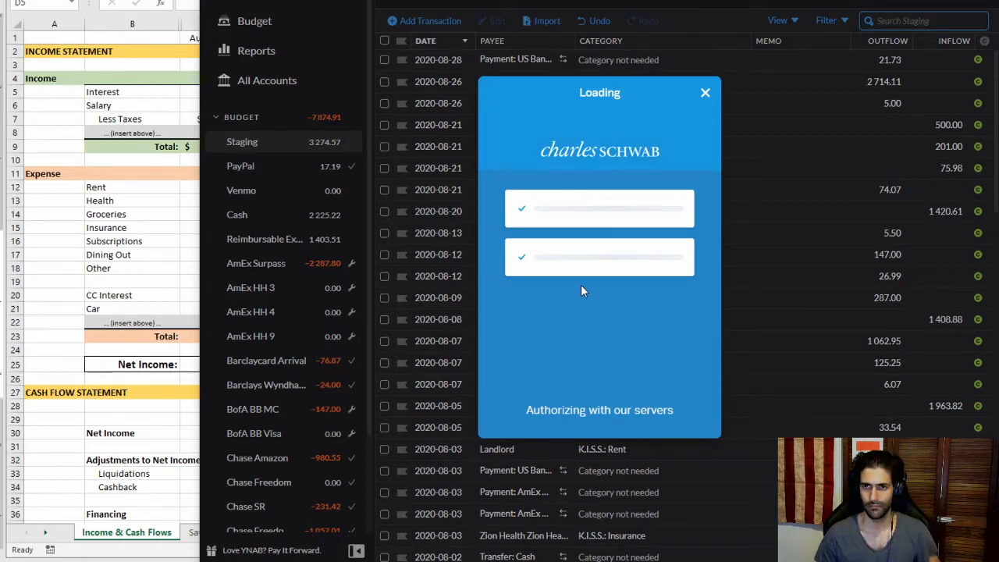
- Search the password manager for "sch" and copy the saved Charles Schwab password
click(624, 393)
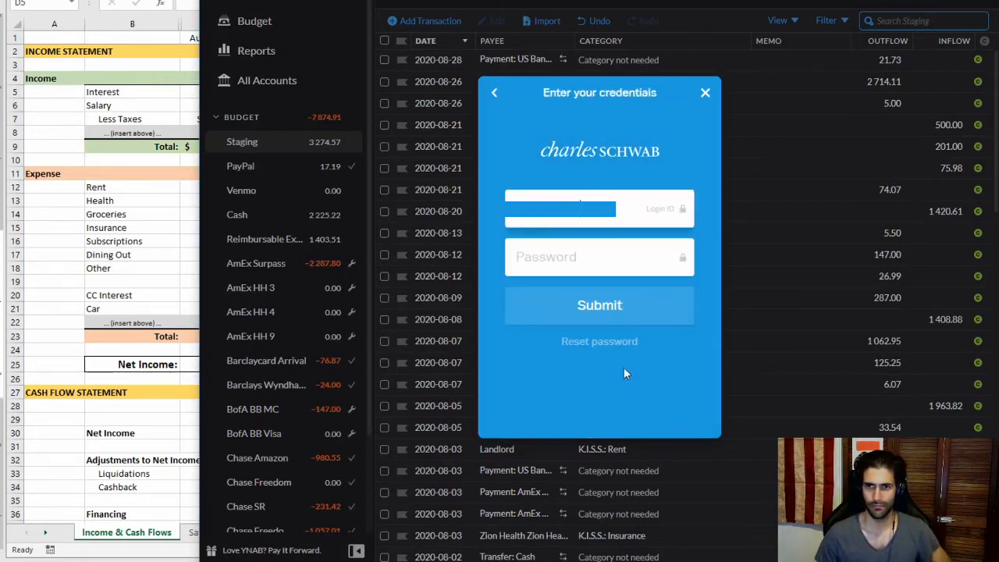
click(601, 258)
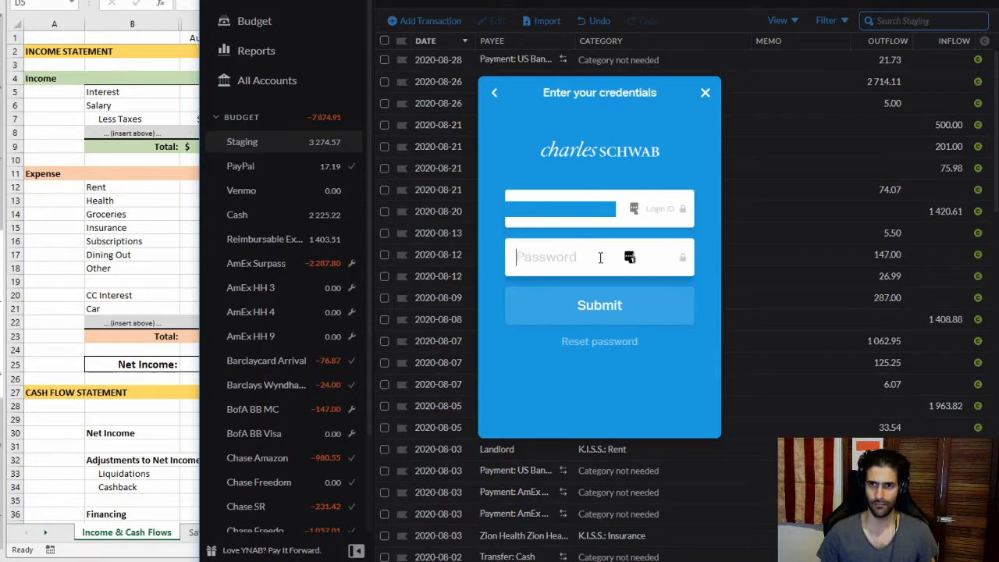
click(809, 0)
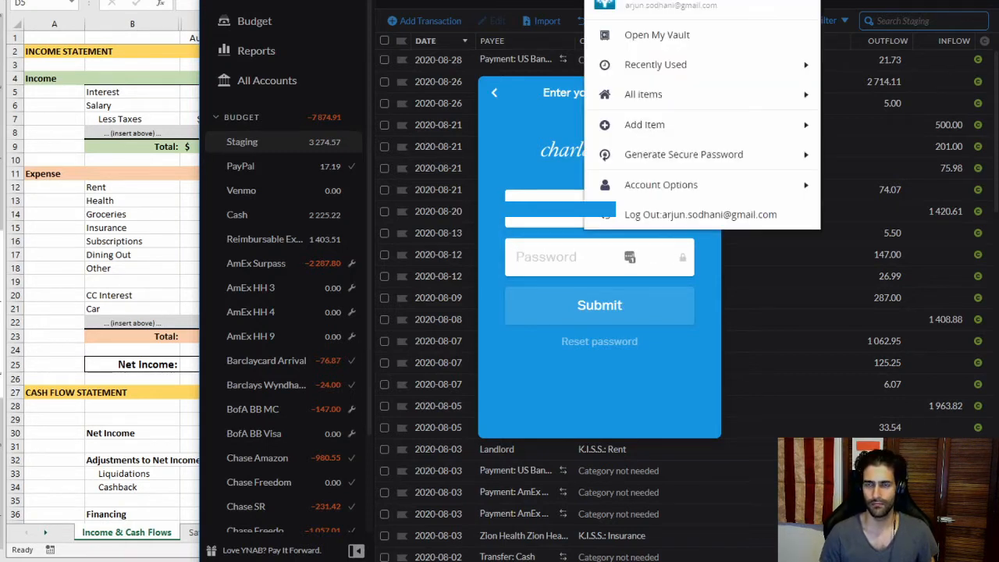
text(sch)
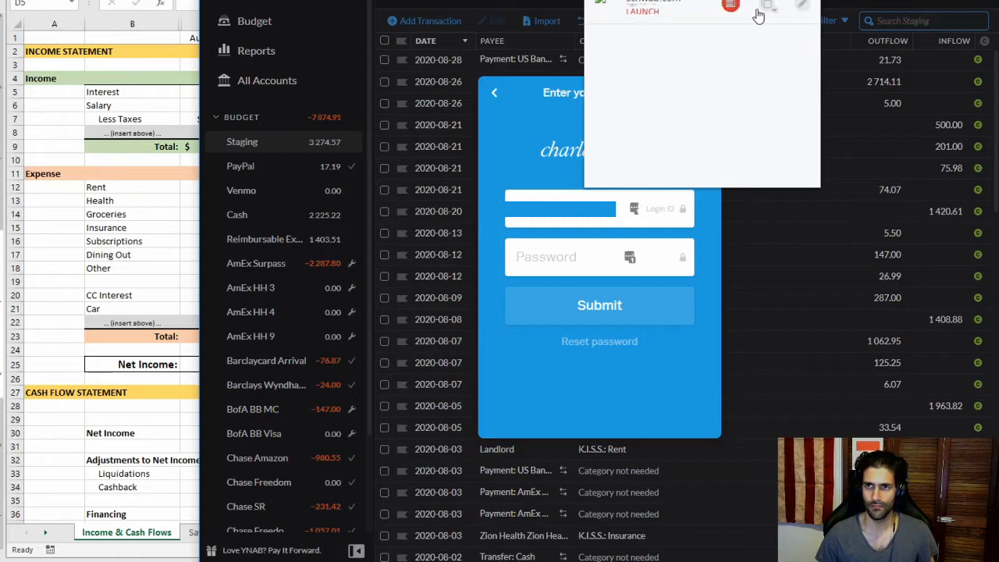
click(766, 6)
click(726, 61)
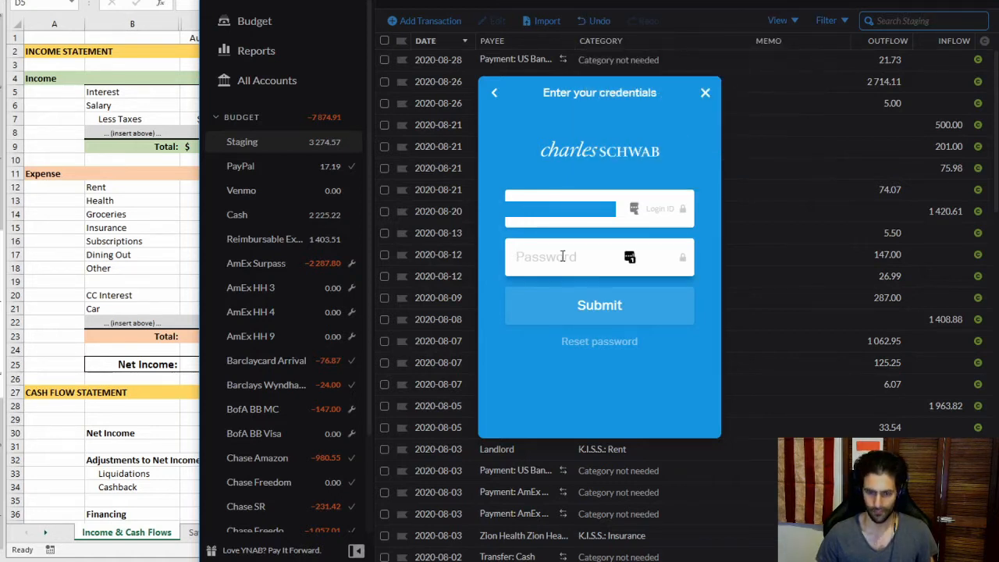
- Paste the account password into the Charles Schwab credentials form and submit it
key(ctrl+v)
key(Return)
key(ctrl+v)
key(Return)
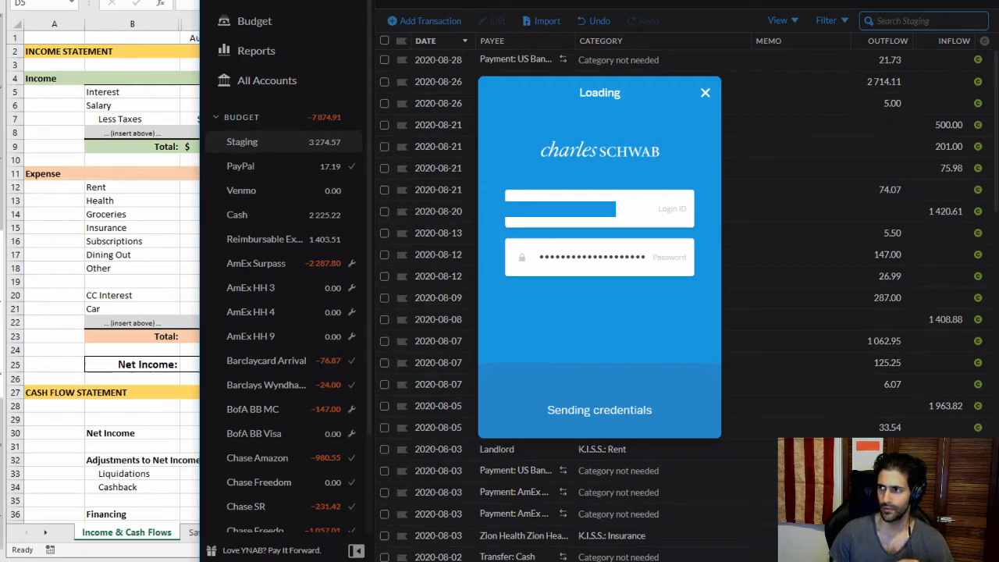
key(alt+Tab)
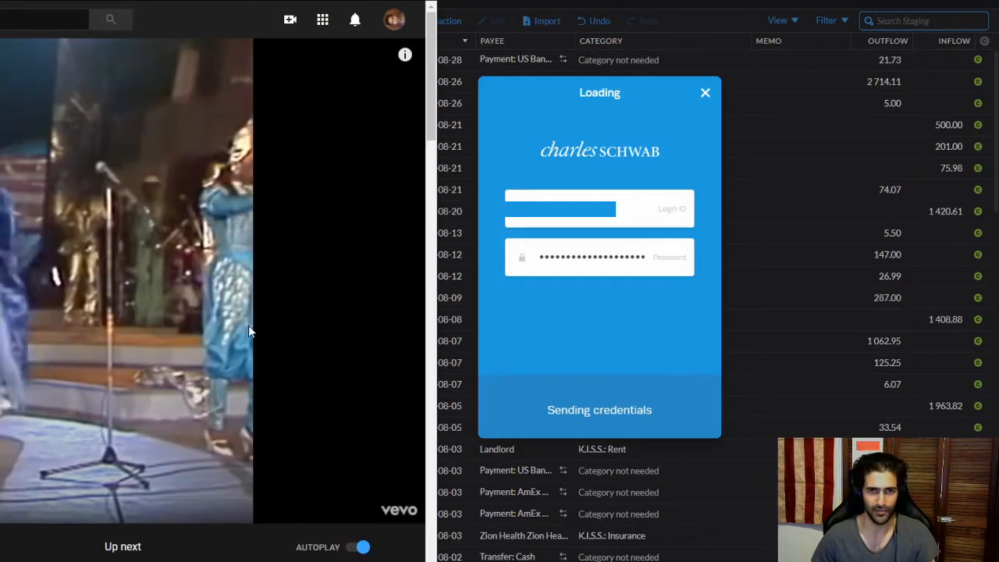
drag(435, 268, 989, 295)
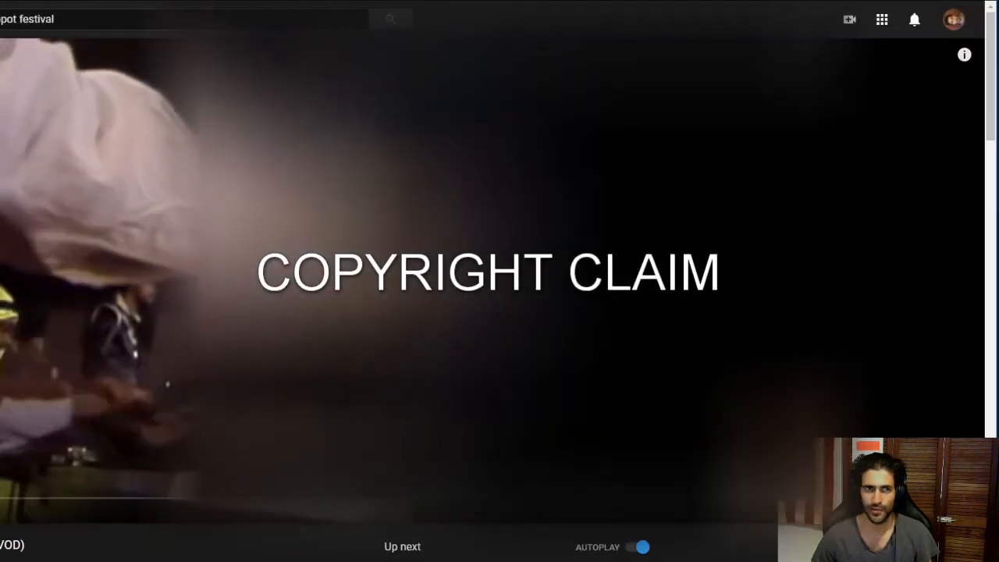
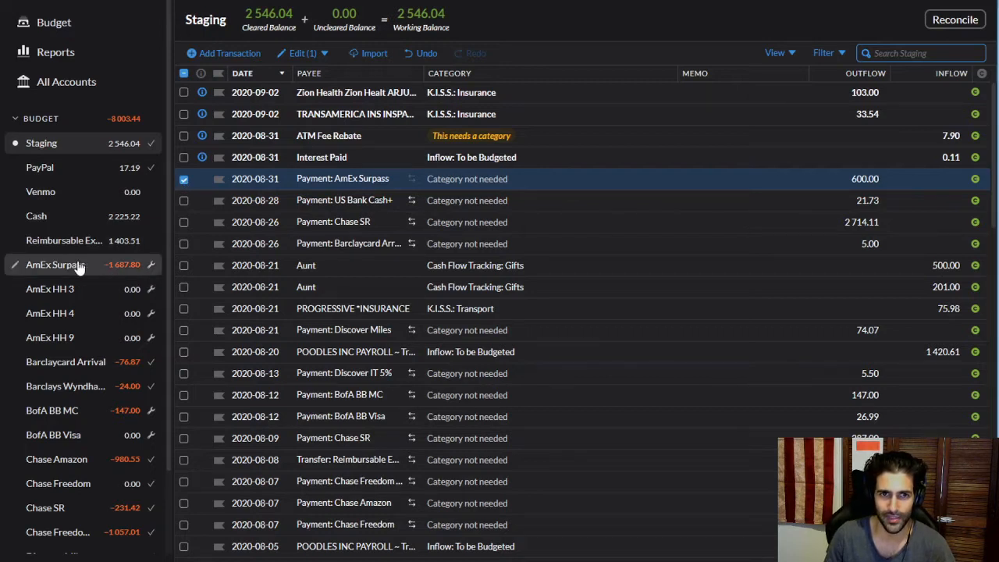
- Deselect the AmEx Surpass payment and approve the 2020-08-31 Interest Paid transaction in Staging
click(184, 179)
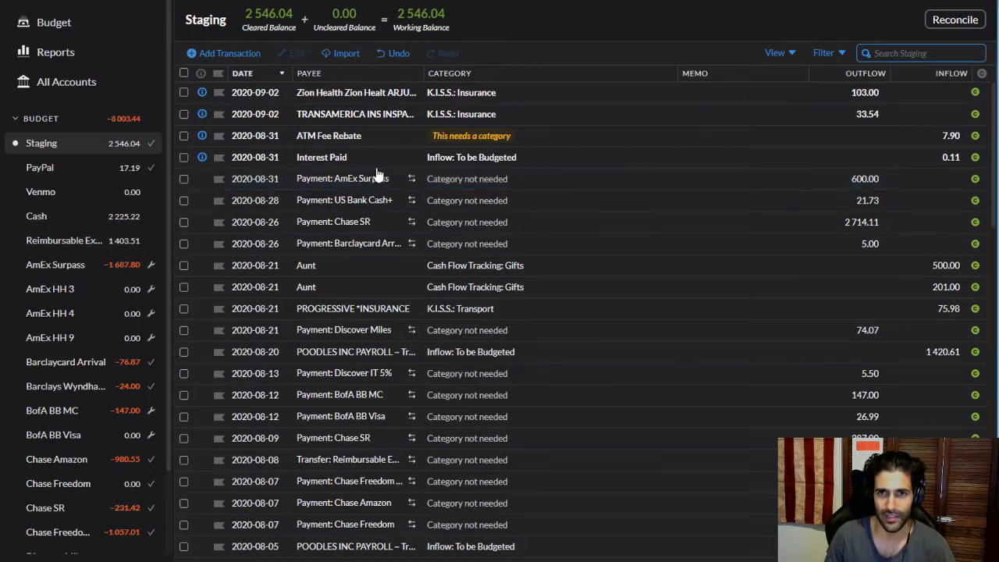
click(201, 157)
click(194, 193)
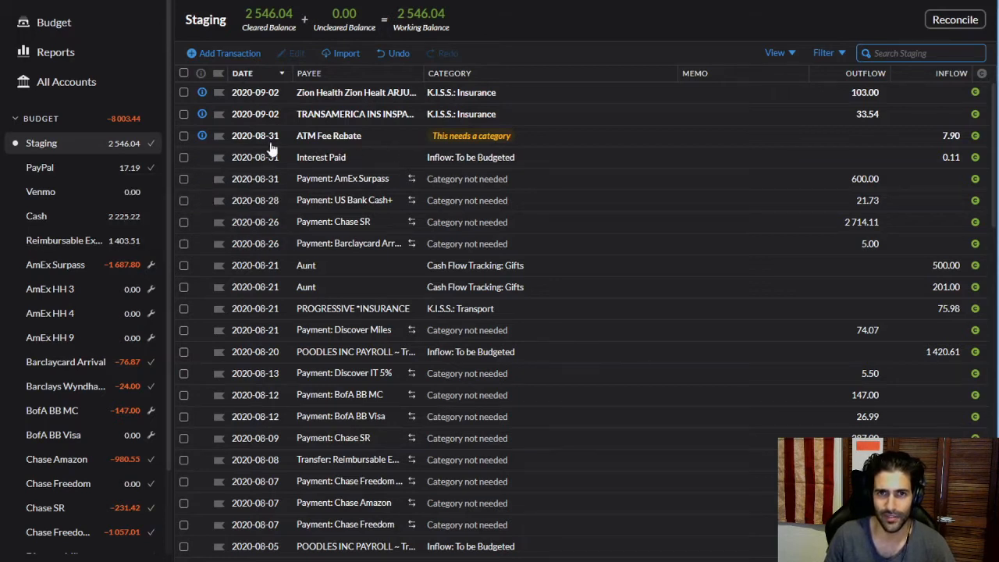
- Categorize the ATM Fee Rebate transaction as Cash Flow Tracking: Cashback and approve it
click(462, 137)
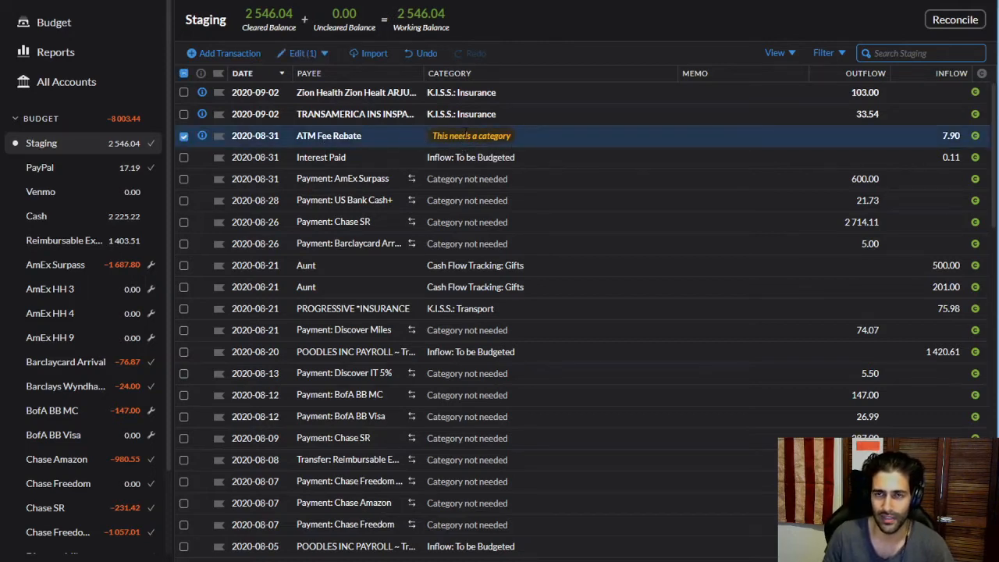
scroll(594, 269, down, 3)
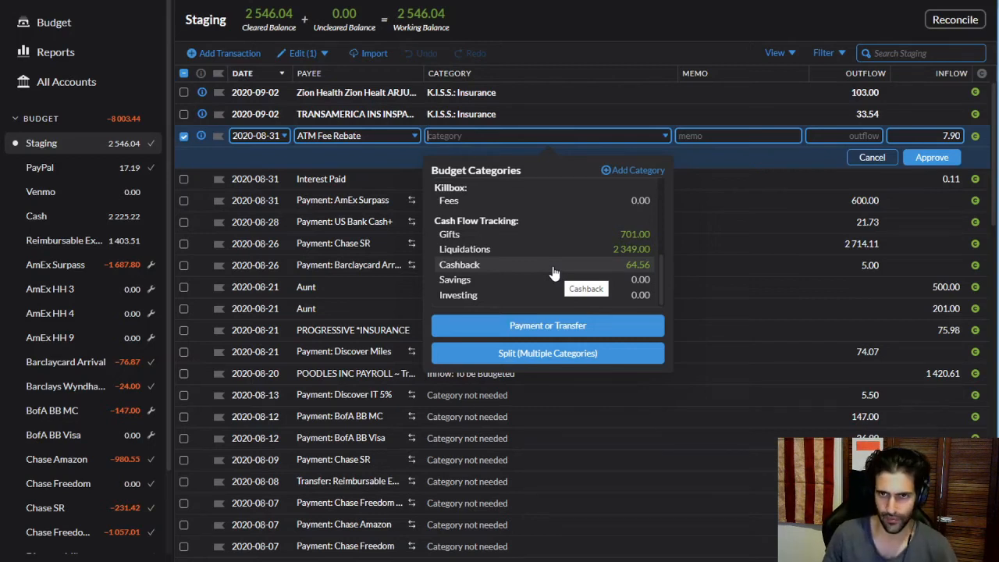
click(473, 269)
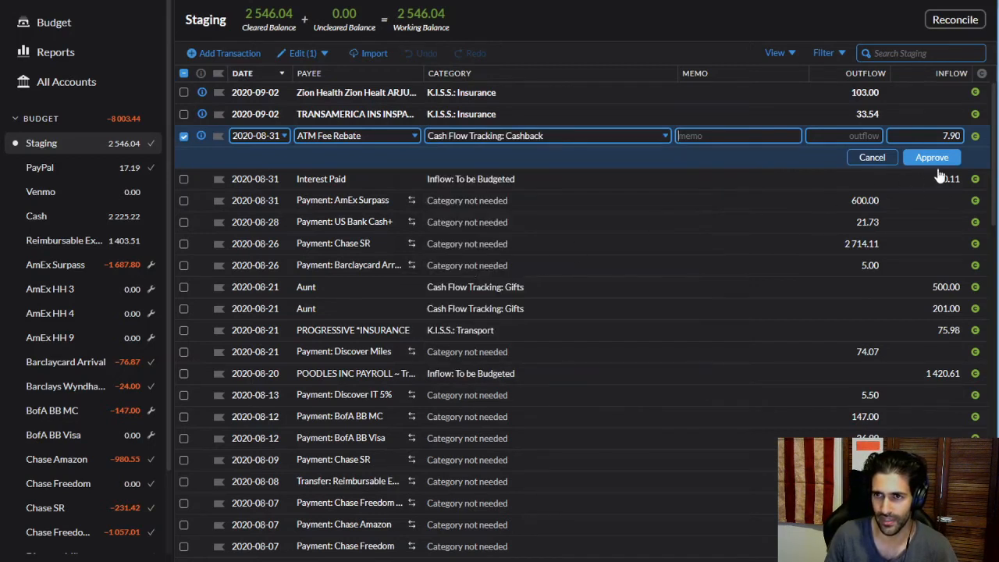
click(933, 158)
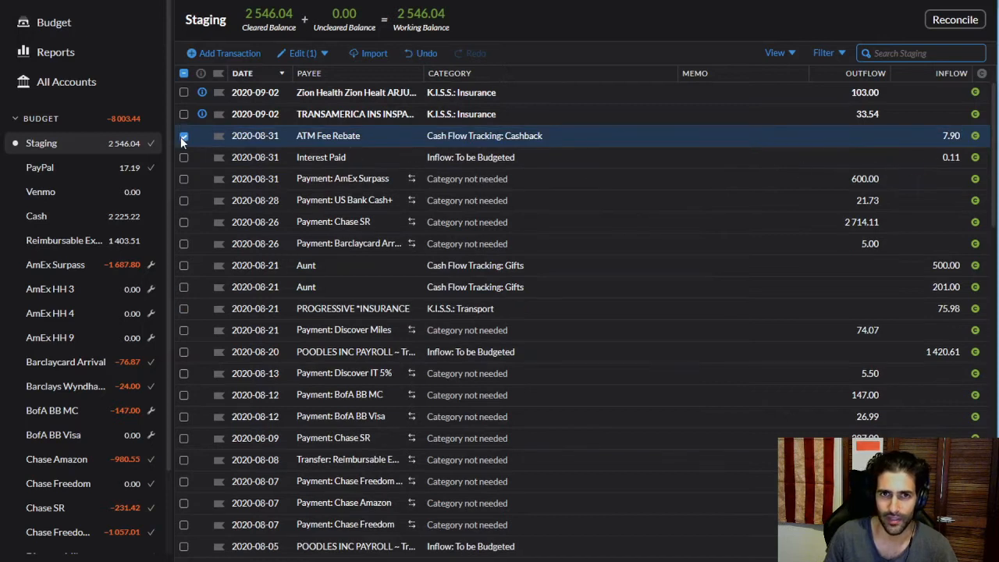
click(184, 135)
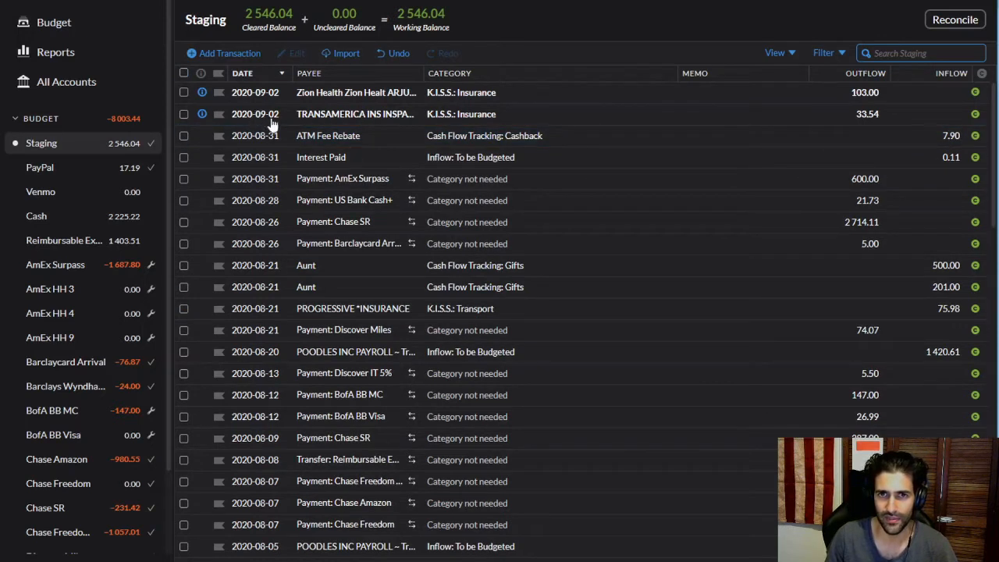
- Approve the two 2020-09-02 insurance transactions, TRANSAMERICA and Zion Health
click(202, 115)
click(201, 150)
click(201, 92)
click(201, 128)
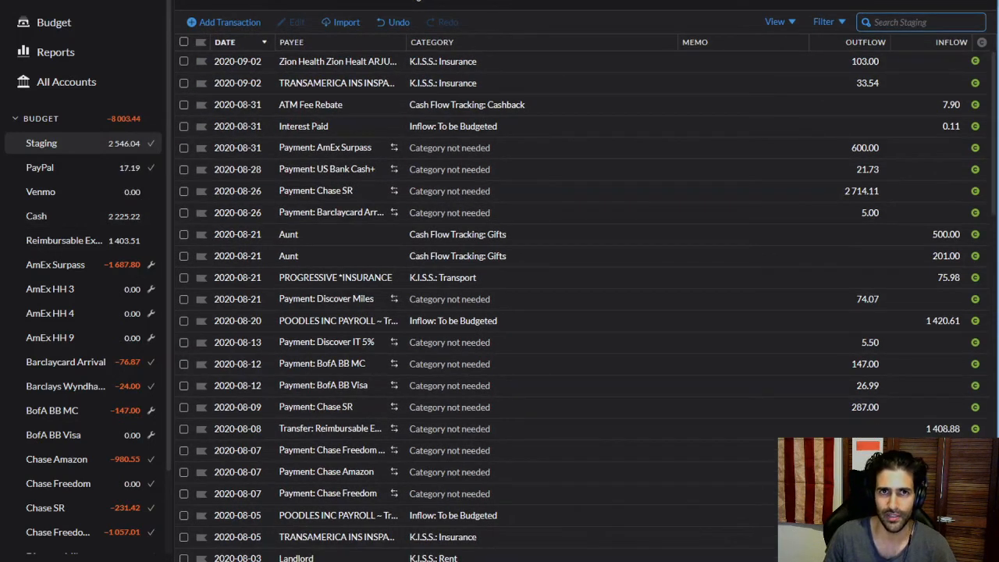
- Open the Income v Expense report beside the spreadsheet and set its timeframe to August 2020 through August 2020
click(47, 53)
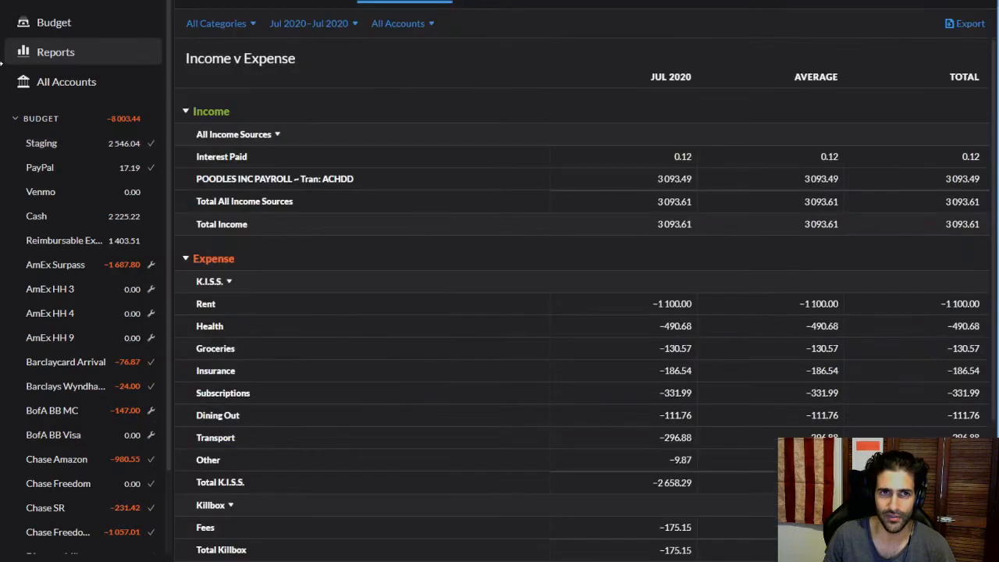
drag(4, 67, 425, 80)
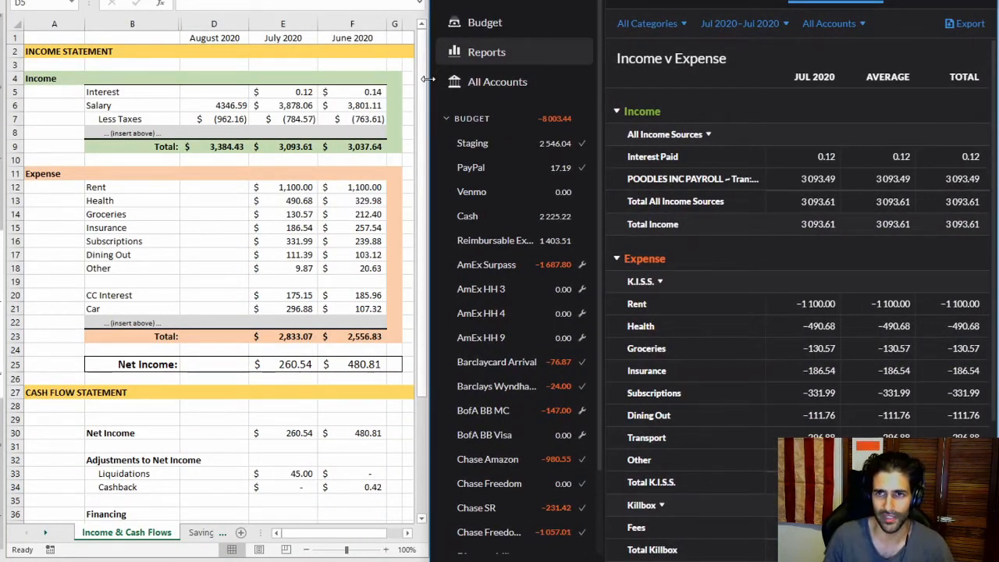
click(769, 22)
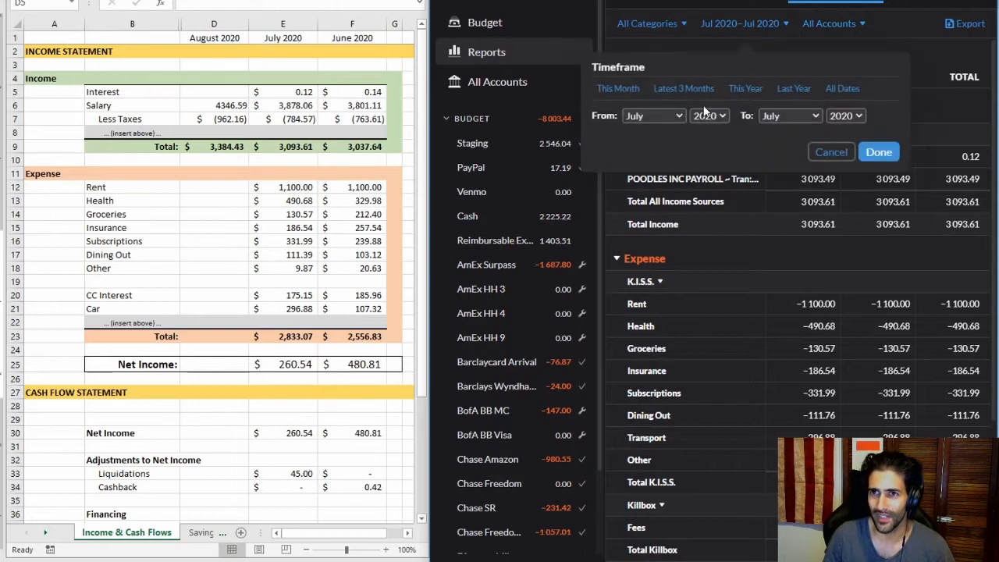
click(654, 117)
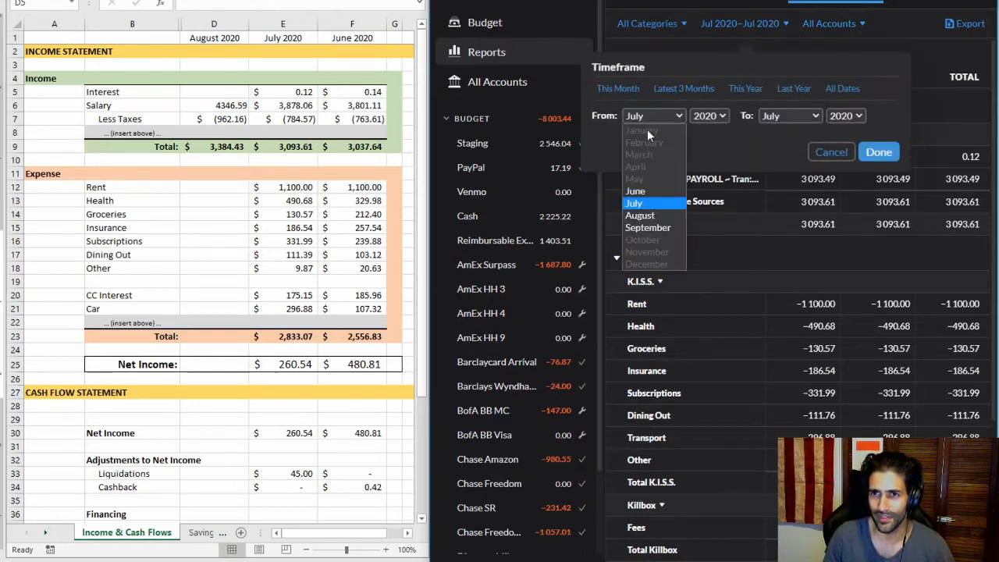
click(641, 215)
click(879, 152)
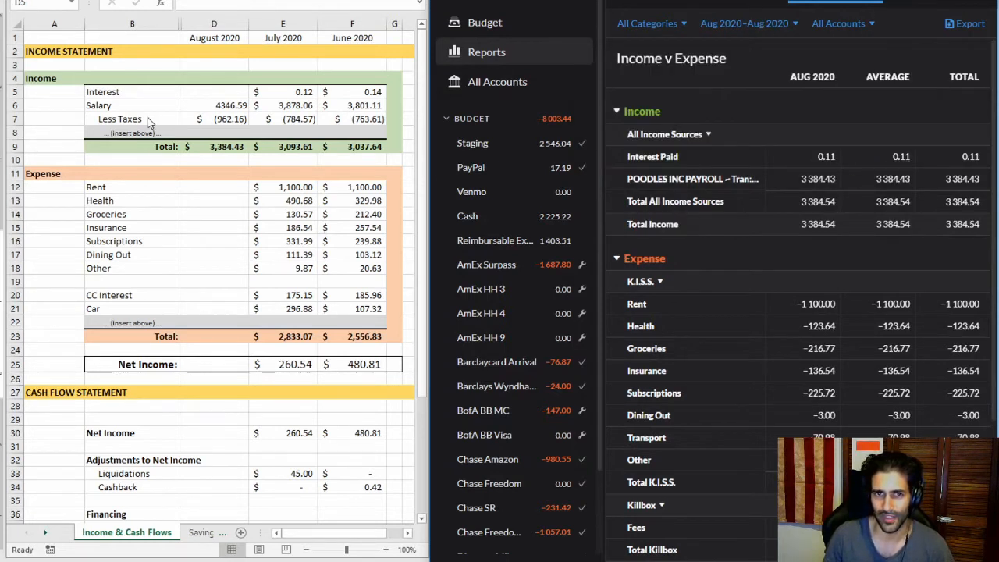
- Enter 0.11 as the August 2020 interest in the income statement
click(225, 93)
text(0.11)
key(Return)
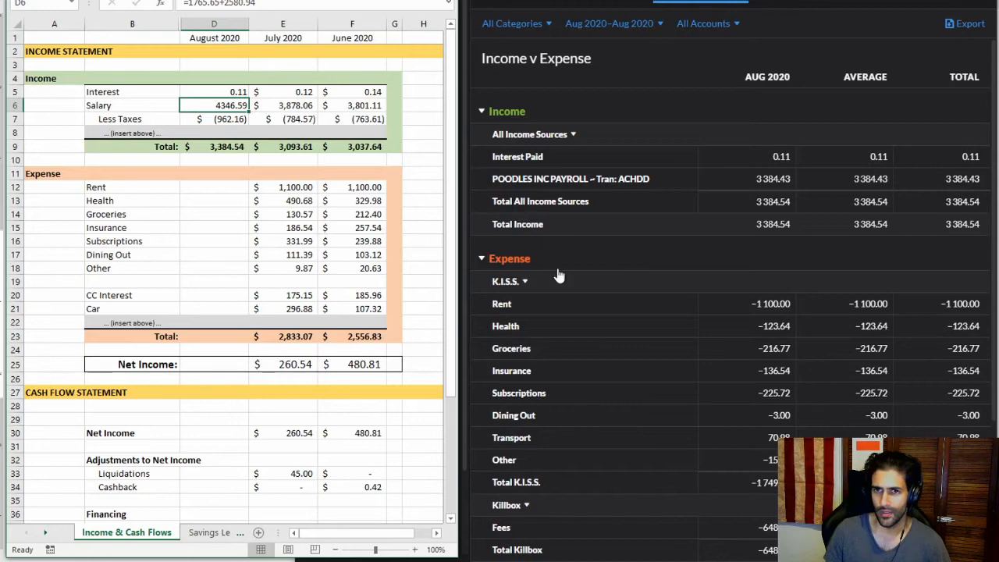
- Enter the August expenses: Rent 1100, Health 123.64, Groceries 216.77, Insurance 136.54, Subscriptions 225.72, Dining Out 3 and Other 70.98
scroll(544, 254, down, 3)
scroll(541, 273, up, 1)
click(209, 204)
click(190, 188)
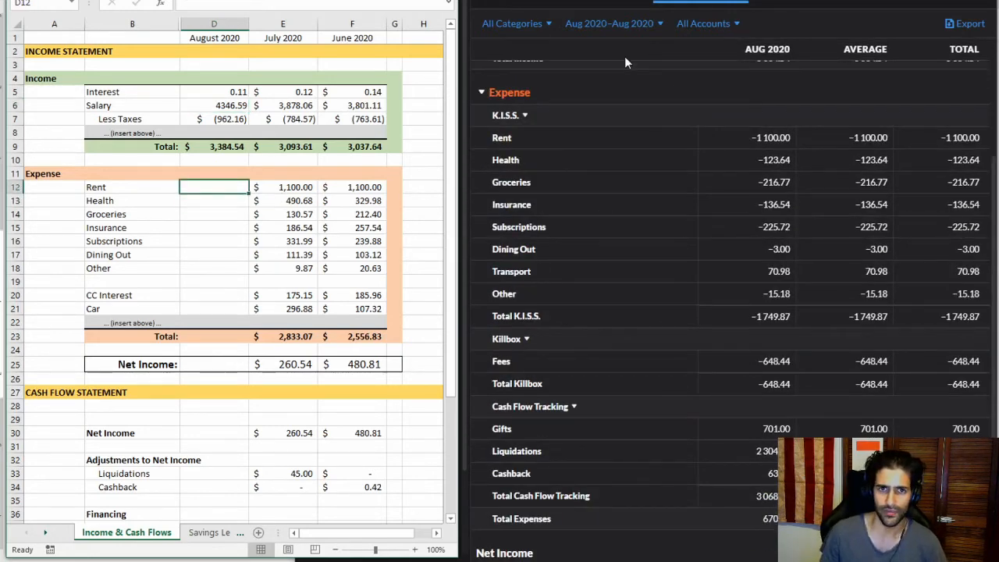
text(1100)
key(Return)
text(70.98)
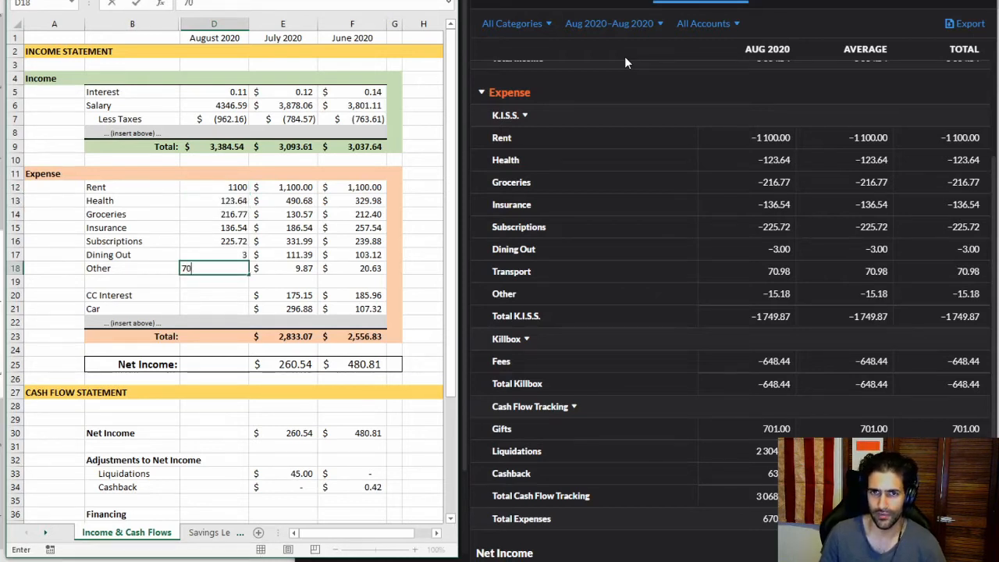
key(Return)
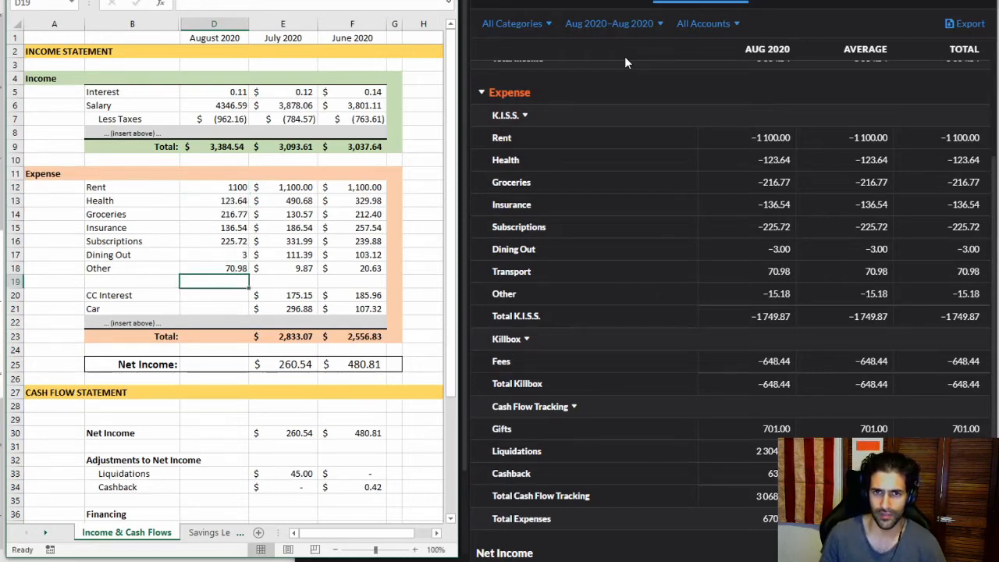
- Match the August expense cells' number format to the July column, and enter 648.44 for CC Interest and 0 for Car
click(313, 187)
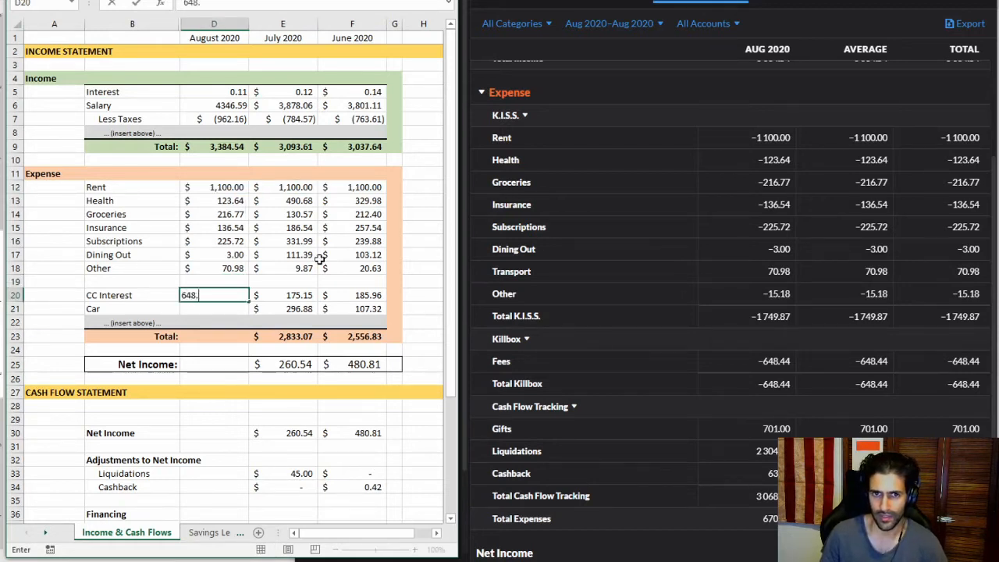
text(44)
key(Return)
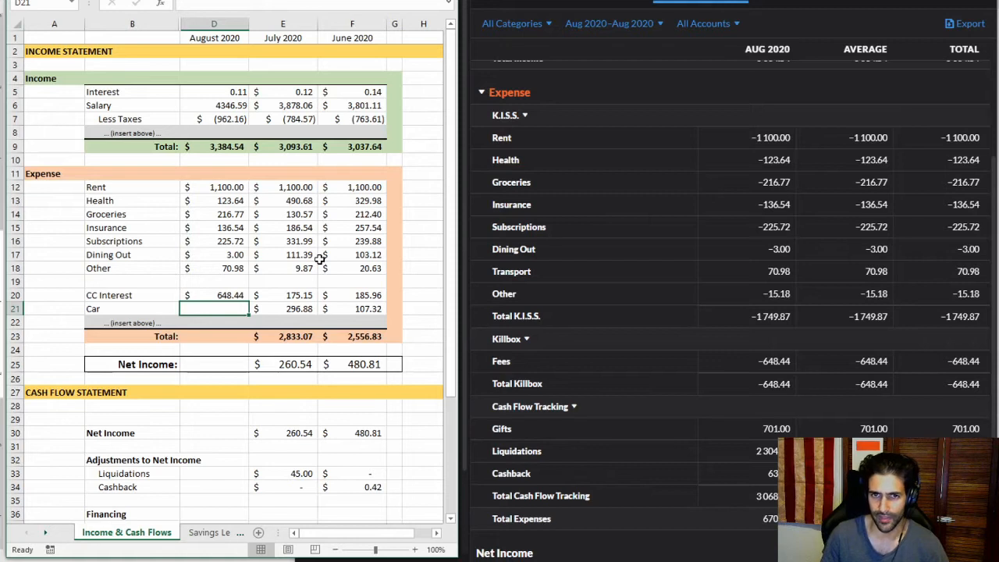
text(0)
- Correct the August Other expense to 15.18
key(Up)
key(Up)
key(Up)
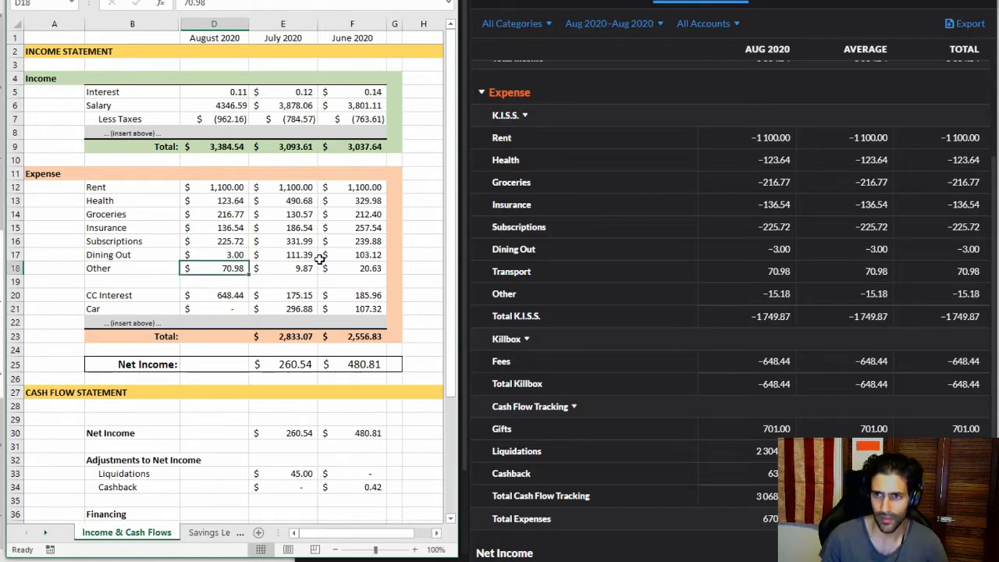
text(15)
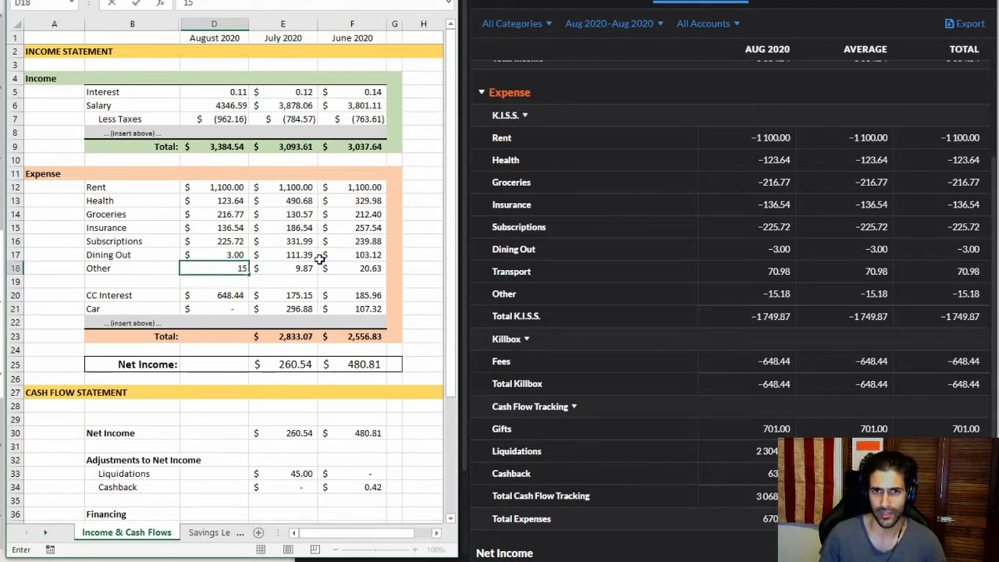
text(.18)
key(Return)
- Insert a row above Other and move the Car row into it
click(16, 268)
right_click(15, 268)
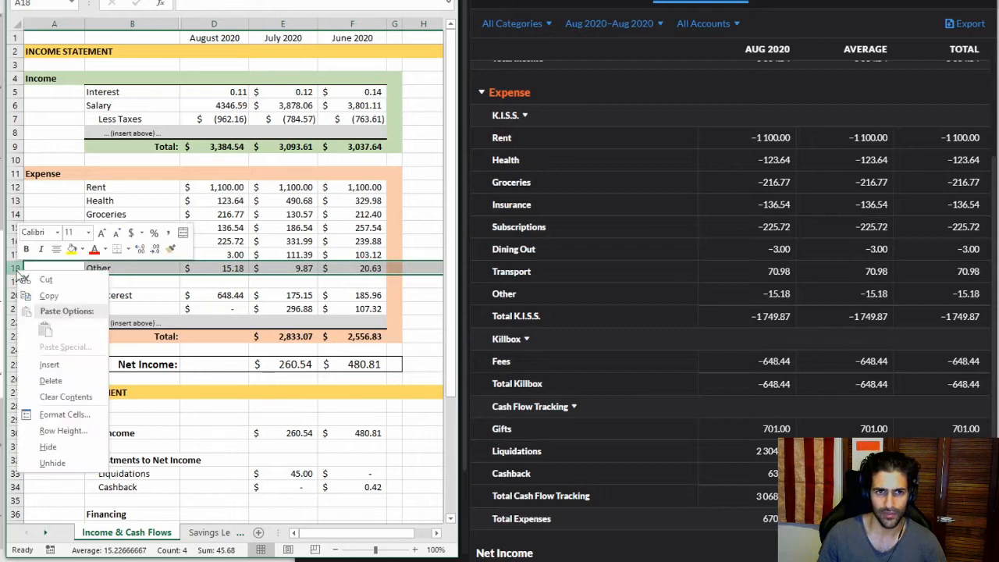
click(49, 365)
click(15, 323)
drag(53, 316, 54, 268)
- Rename the Car expense row to Transport and set its August amount to 70.98
click(101, 268)
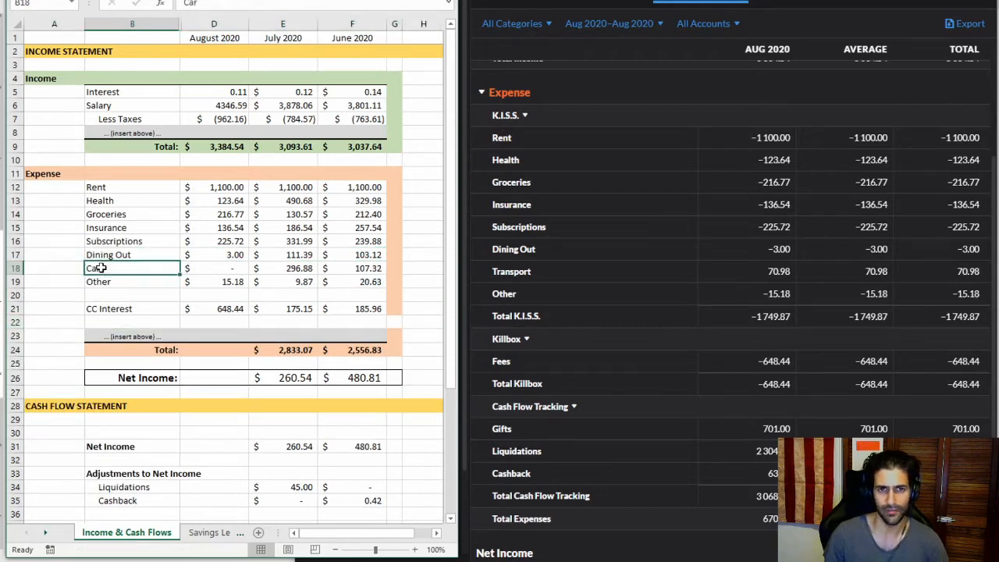
text(Transport)
key(Tab)
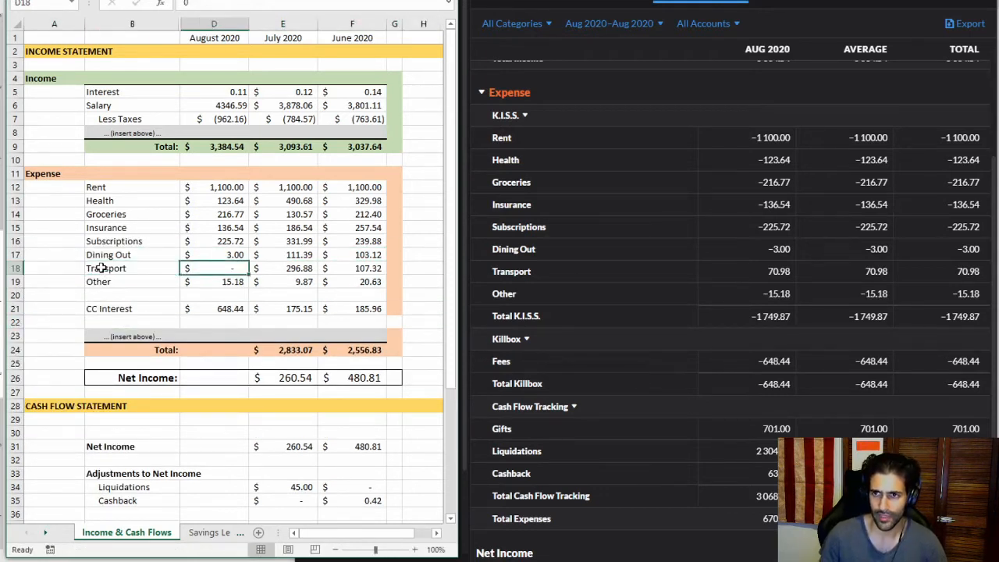
text(70.98)
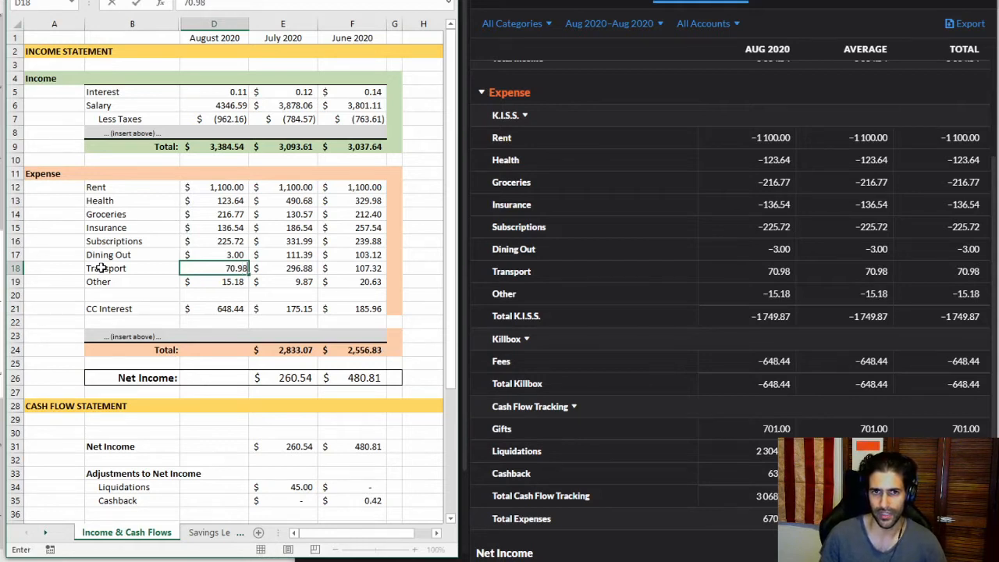
key(Return)
- Insert another blank row beneath the Other expense row
click(17, 295)
key(ctrl+shift+plus)
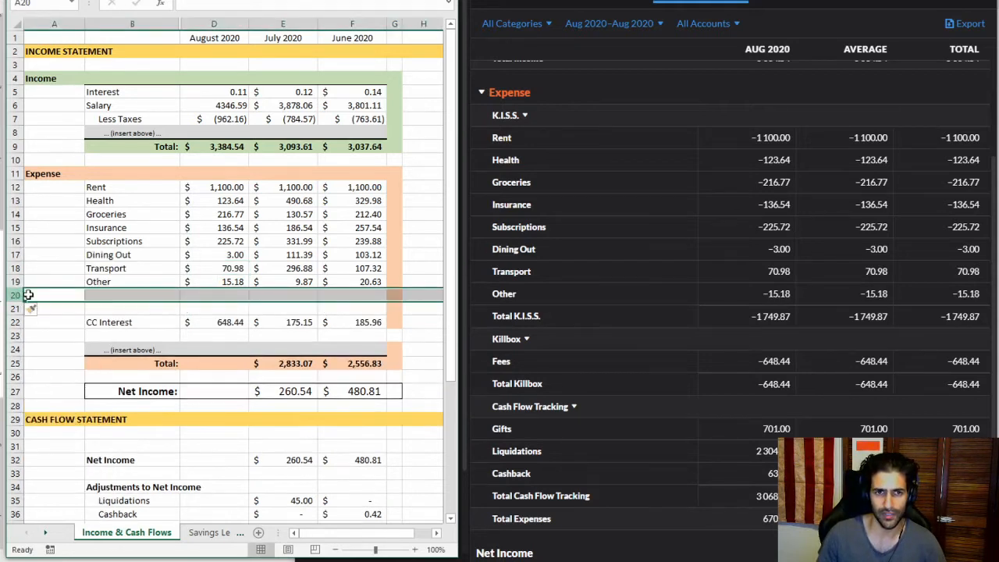
- Delete the two blank rows between the Other and CC Interest expense rows
shift+click(11, 309)
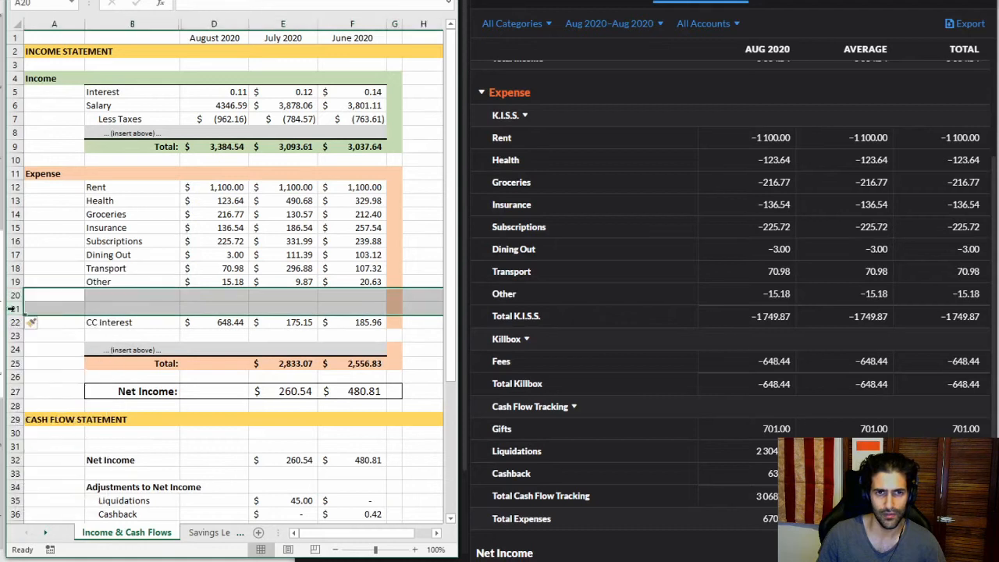
key(ctrl+shift+plus)
shift+click(16, 336)
key(ctrl+minus)
- Rename the CC Interest expense row to Fees
click(148, 295)
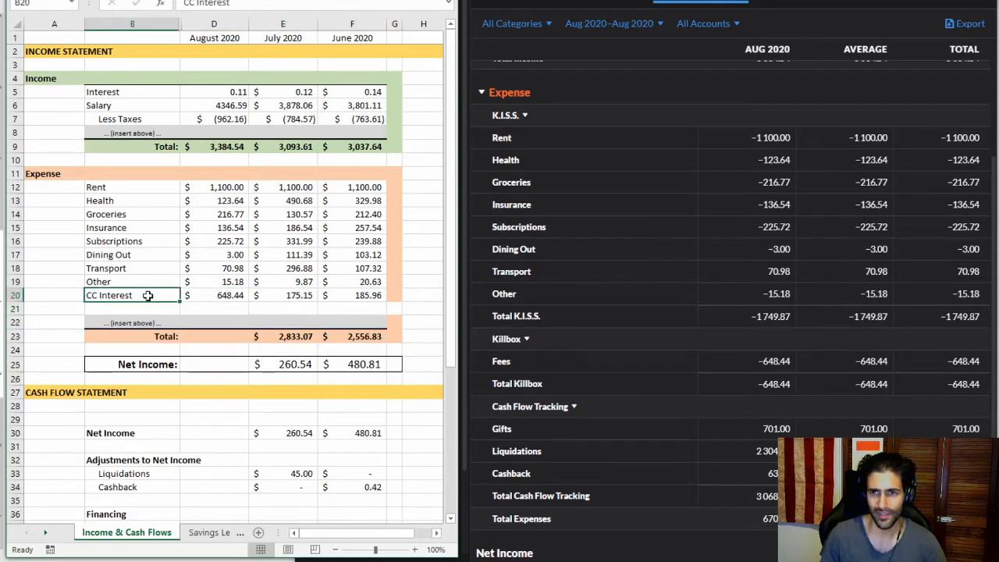
text(Feeds)
key(Tab)
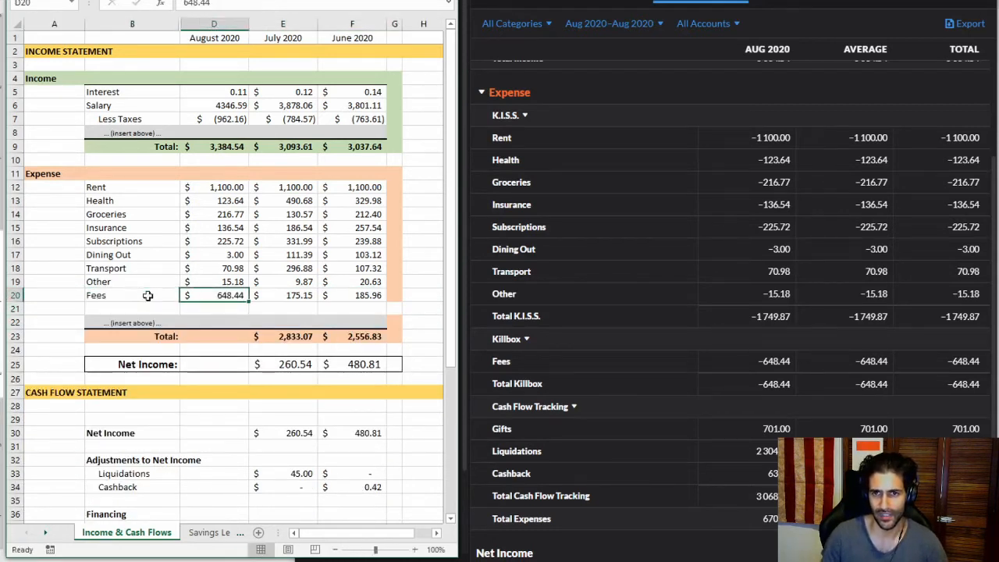
- Extend the July expense total and Net Income formulas into the August 2020 column
click(304, 340)
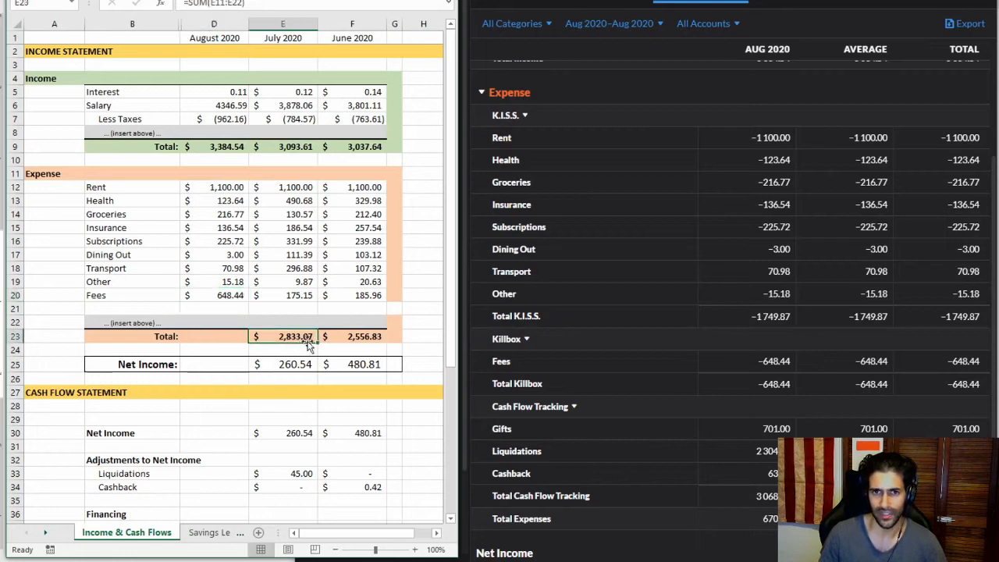
drag(301, 364, 223, 370)
click(230, 337)
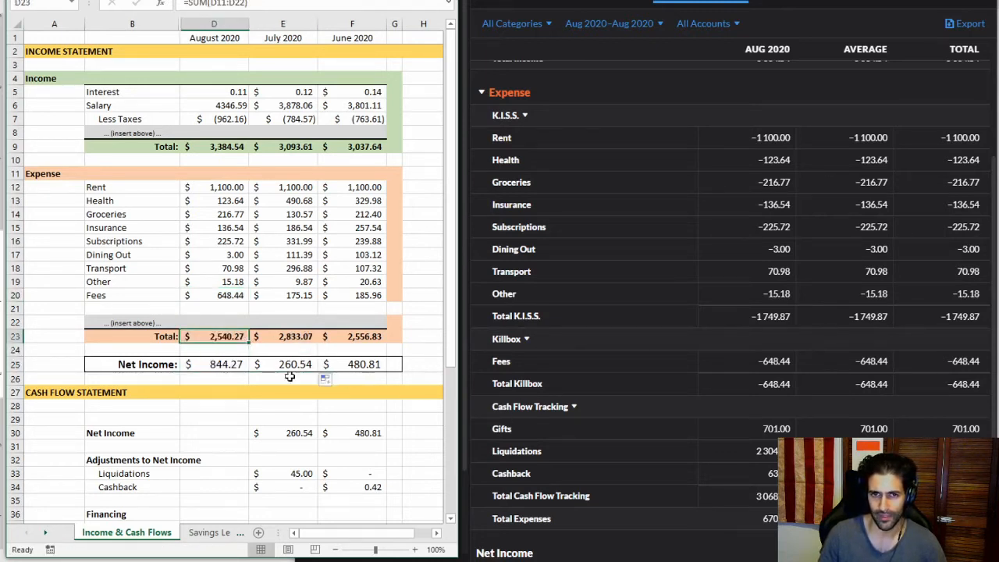
- Exclude the Cash Flow Tracking categories from the YNAB report to compare its August totals with the income statement
scroll(624, 367, down, 1)
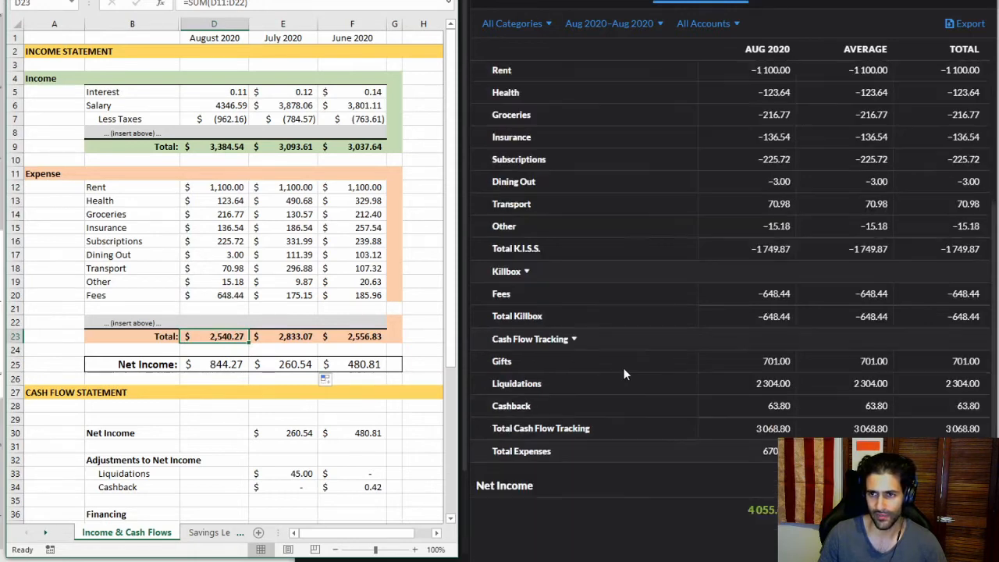
scroll(679, 367, up, 1)
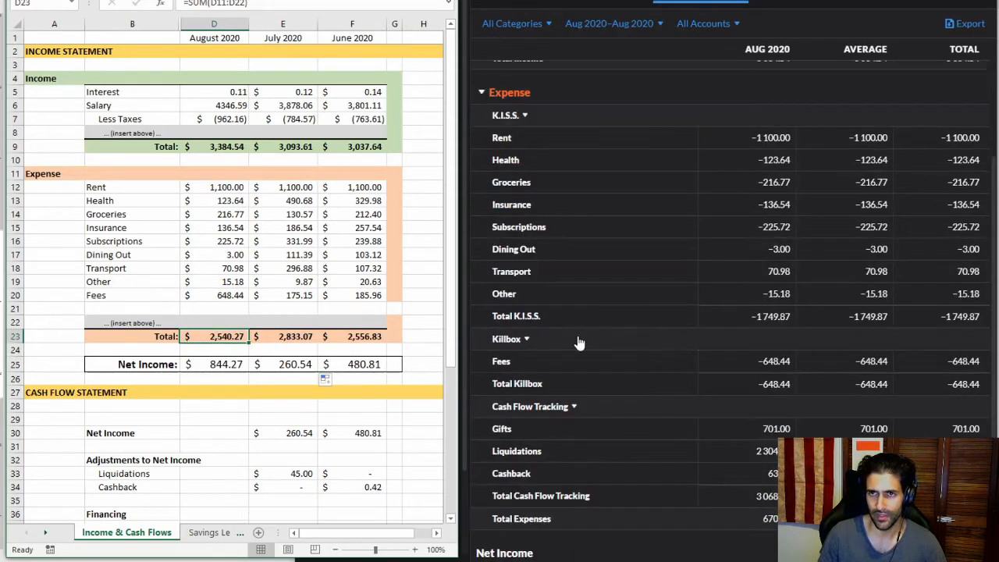
click(534, 25)
drag(591, 128, 590, 148)
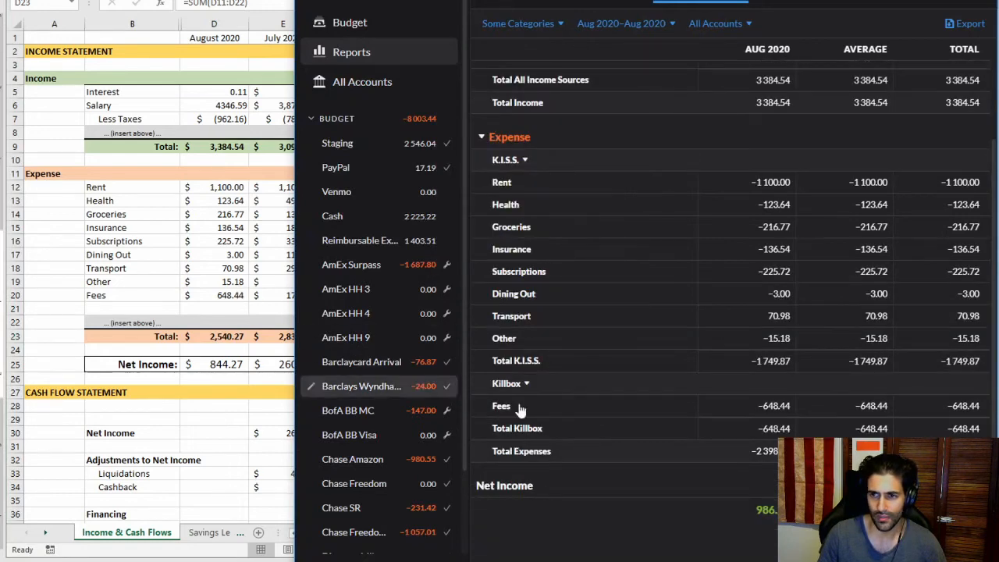
- Change the August Transport expense to -70.98 and check the August expense total and Net Income
click(253, 316)
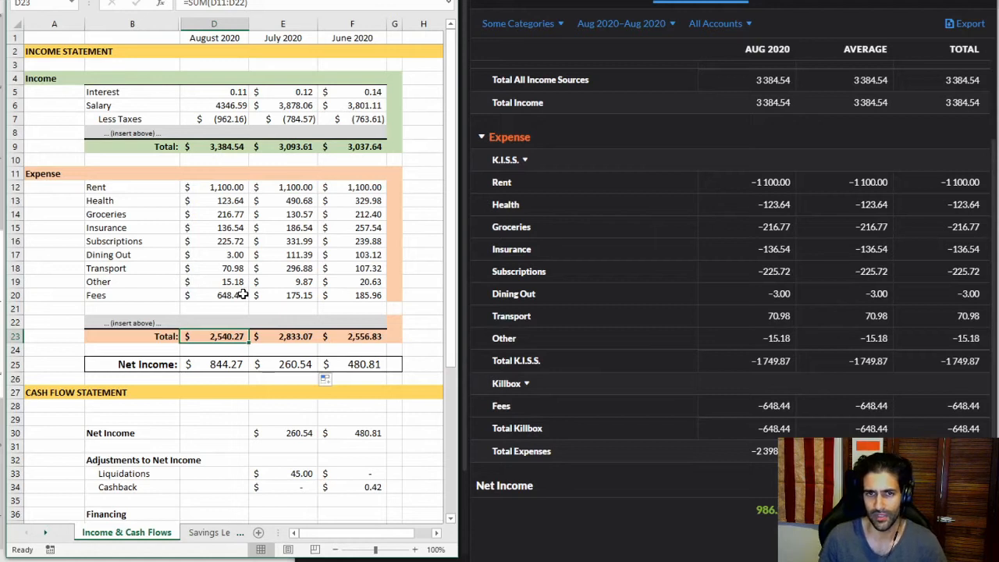
drag(215, 187, 212, 306)
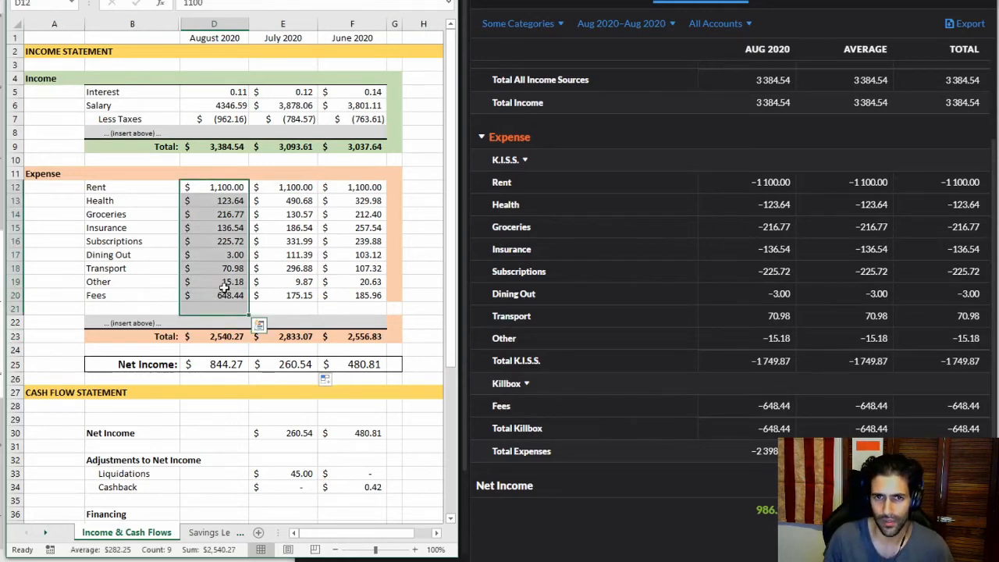
click(225, 286)
double_click(232, 268)
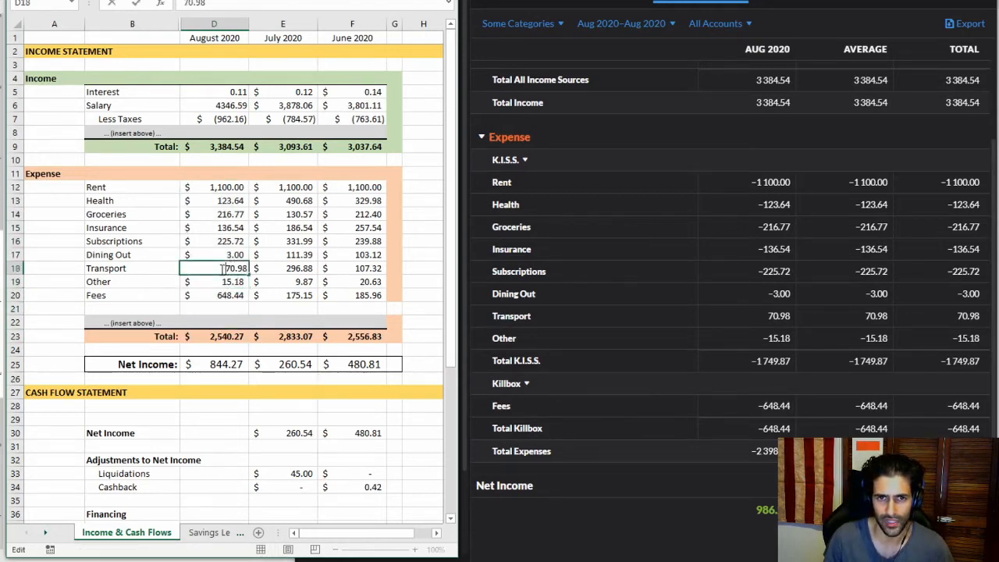
text(-)
key(Return)
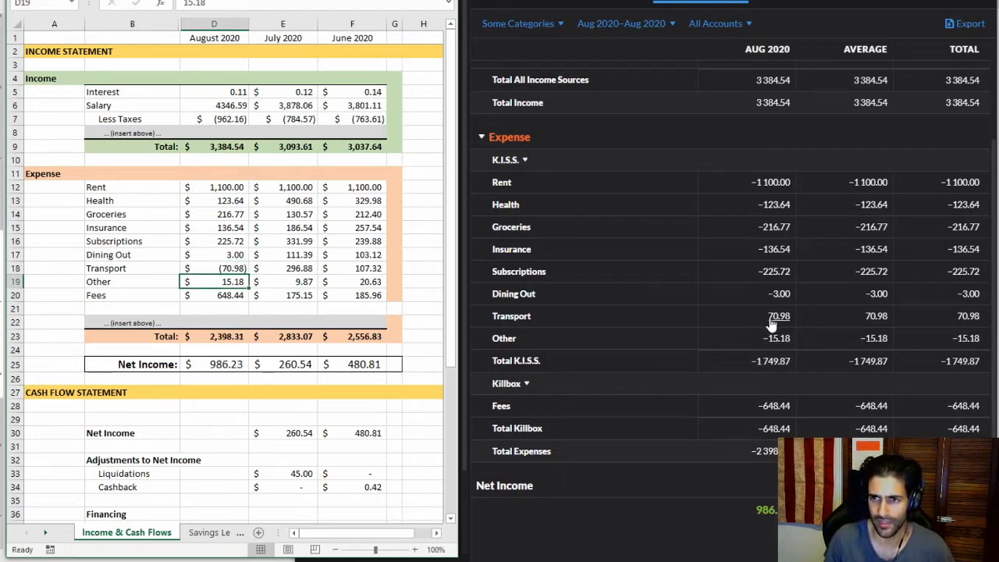
click(216, 349)
click(242, 337)
click(232, 367)
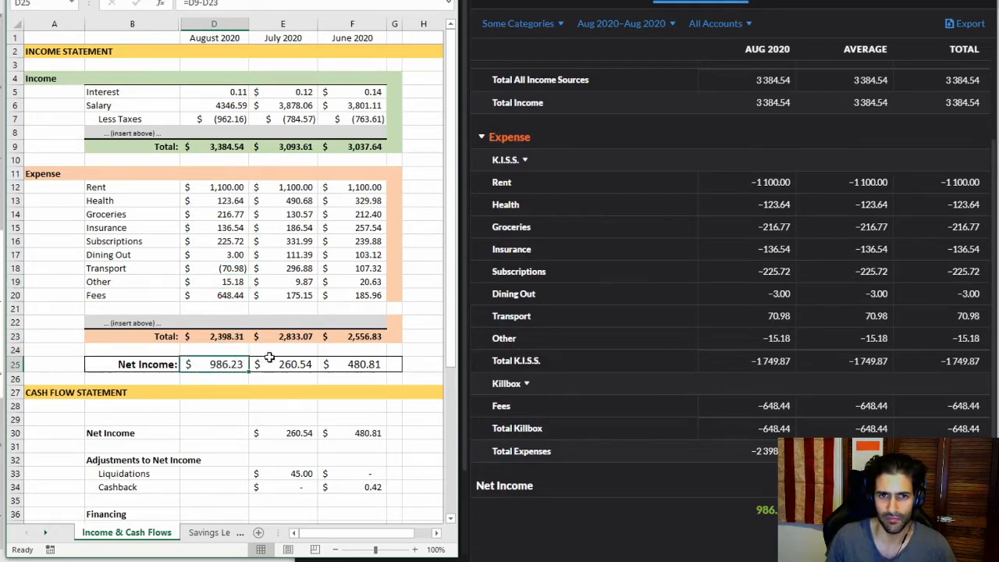
- Copy the July Net Income formula in the cash flow statement into the August 2020 column
scroll(269, 357, down, 4)
scroll(273, 352, down, 2)
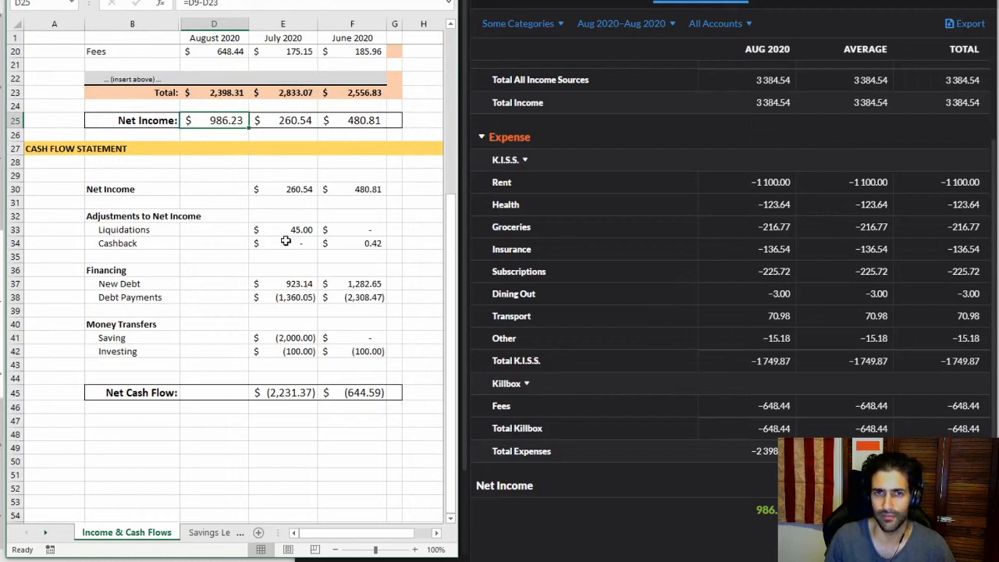
click(205, 194)
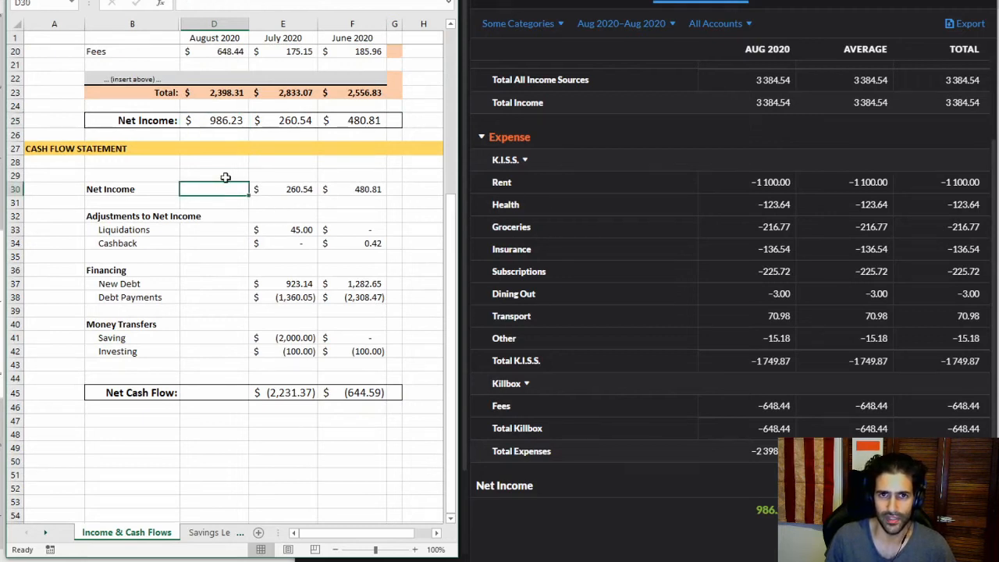
click(292, 192)
drag(314, 199, 215, 190)
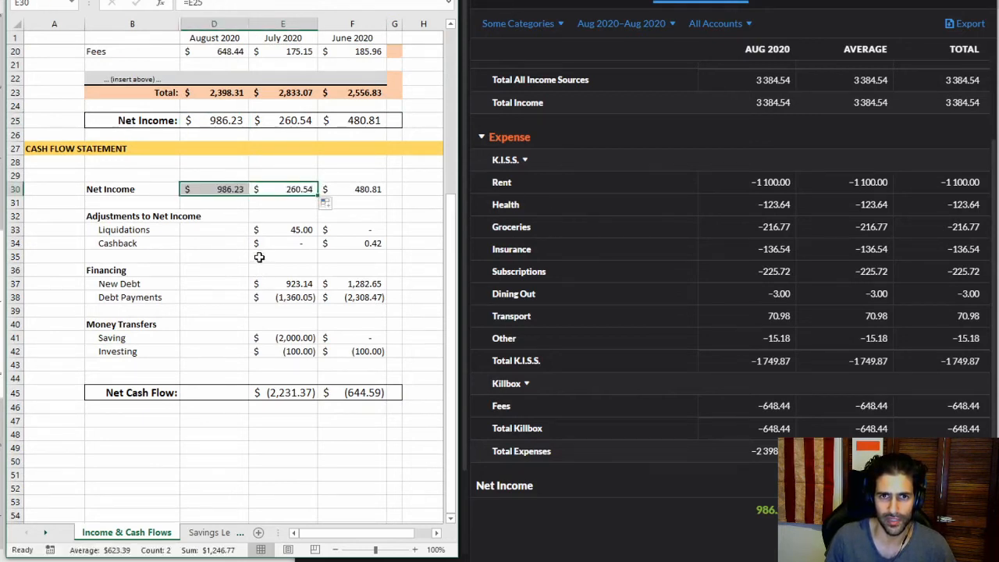
key(Left)
- Enter the August adjustments to net income from the full report: 2304 for Liquidations and 63.8 for Cashback
click(209, 230)
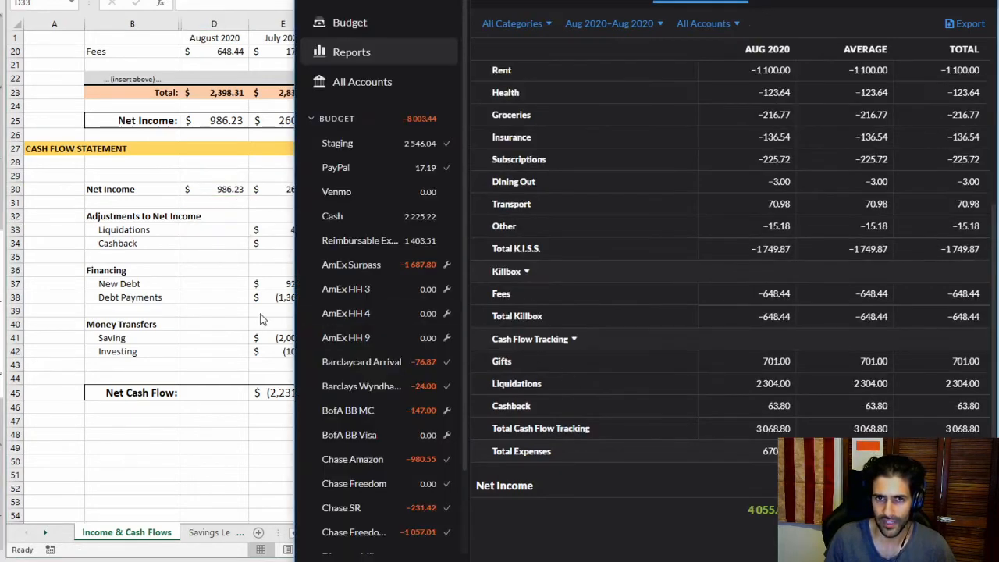
key(alt+Tab)
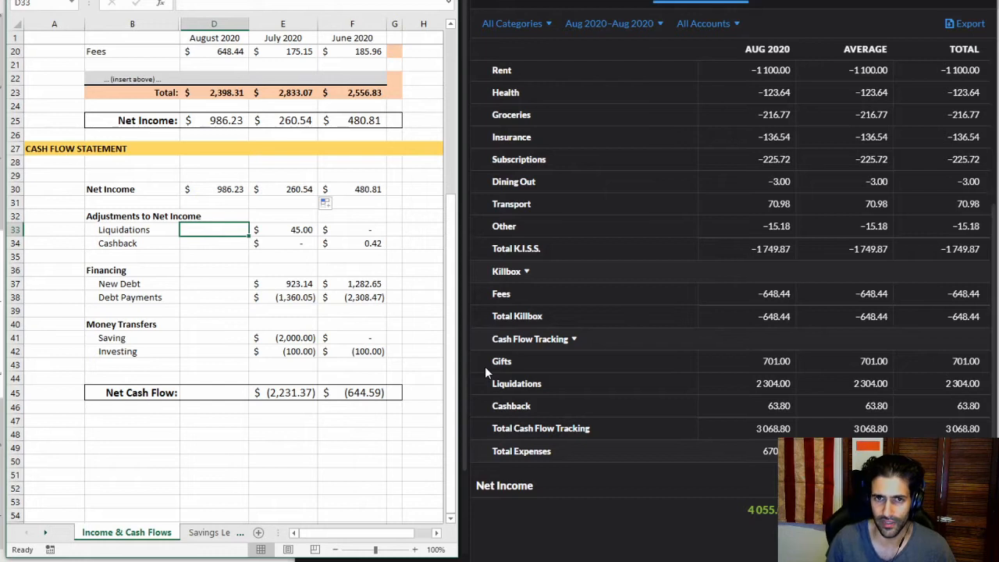
text(2304)
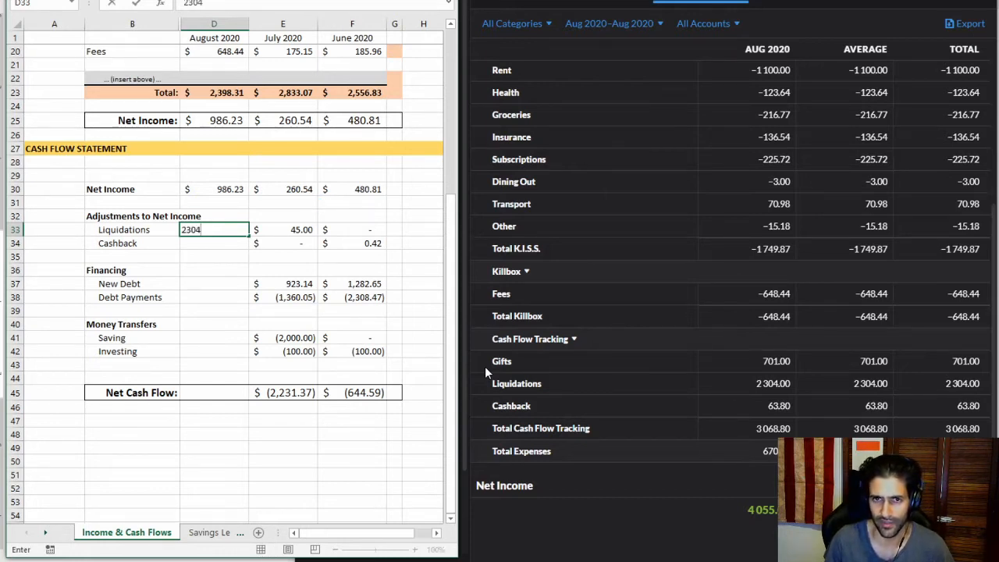
key(Return)
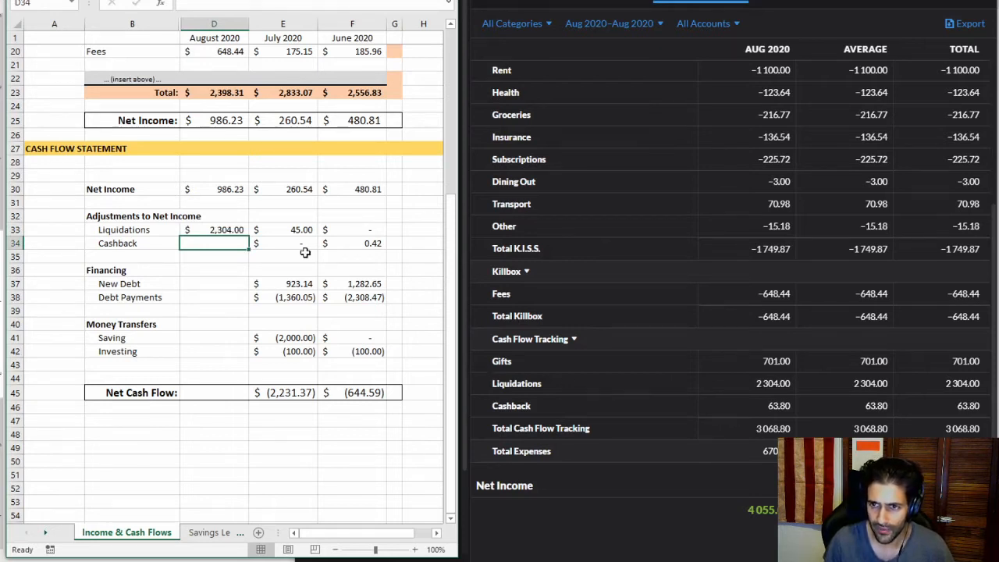
text(64)
key(BackSpace)
text(3.8)
key(Return)
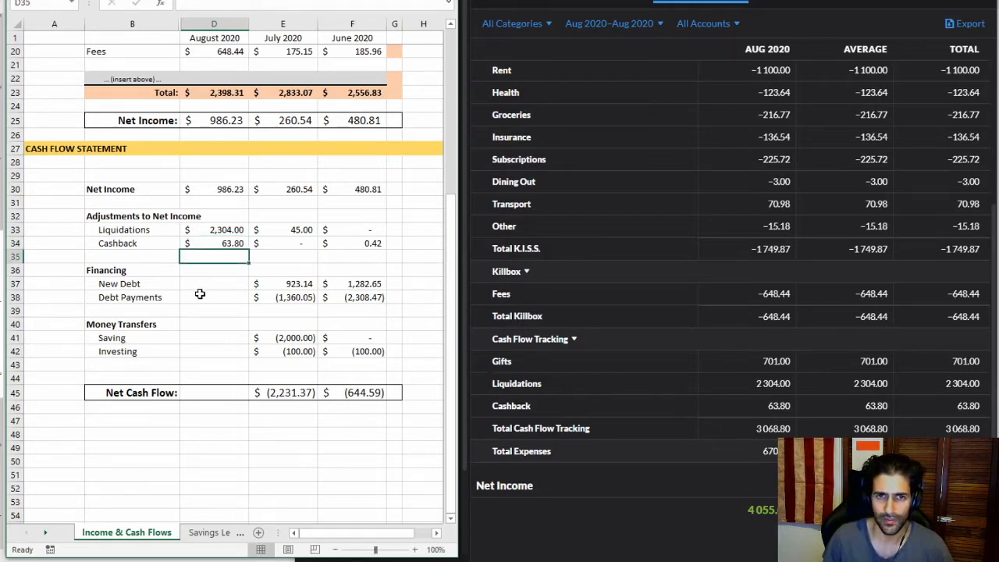
- Insert a row beneath Cashback named Gifts and set its August amount to 701
right_click(12, 256)
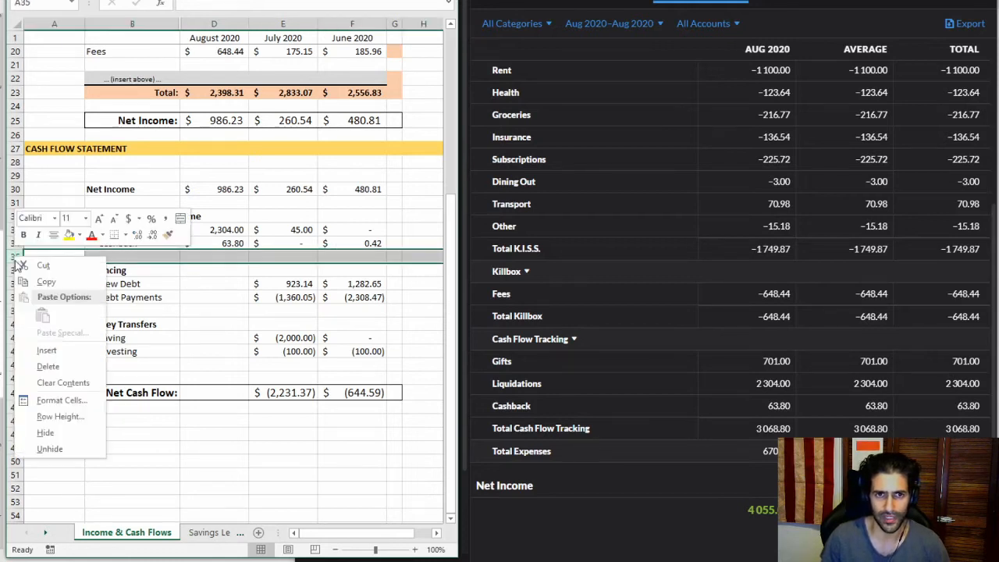
click(47, 351)
click(143, 256)
text(F)
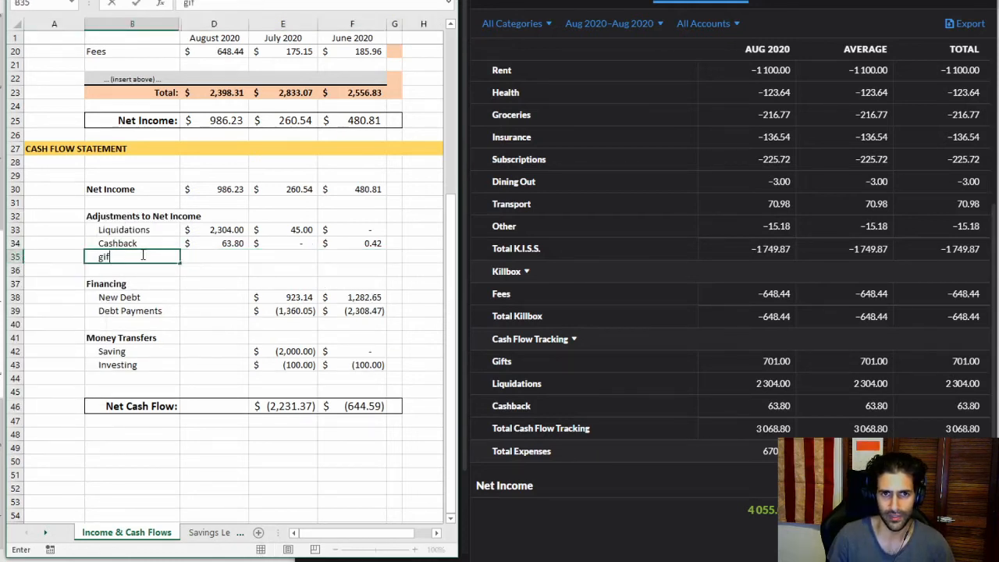
text(if)
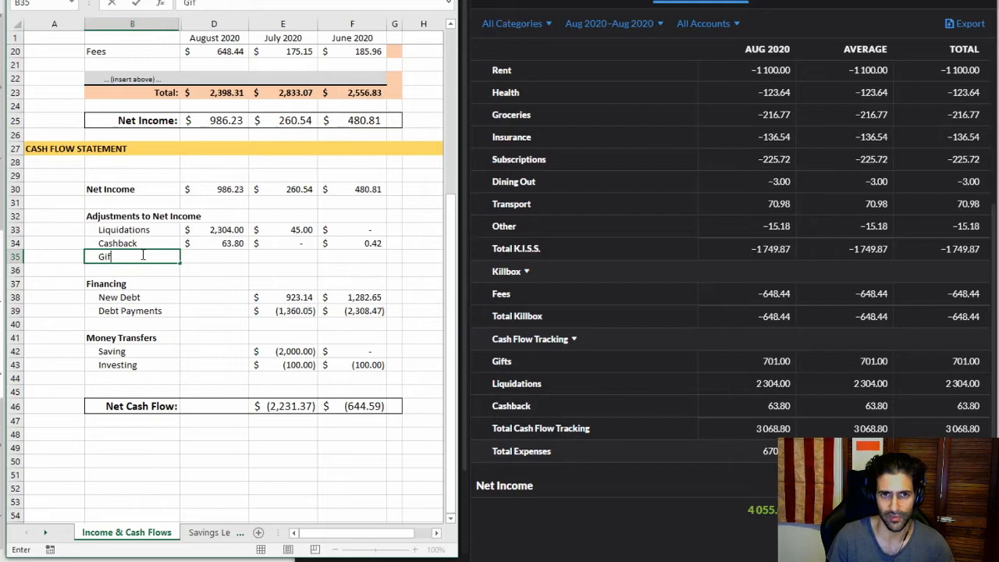
text(ts)
key(Tab)
text(701)
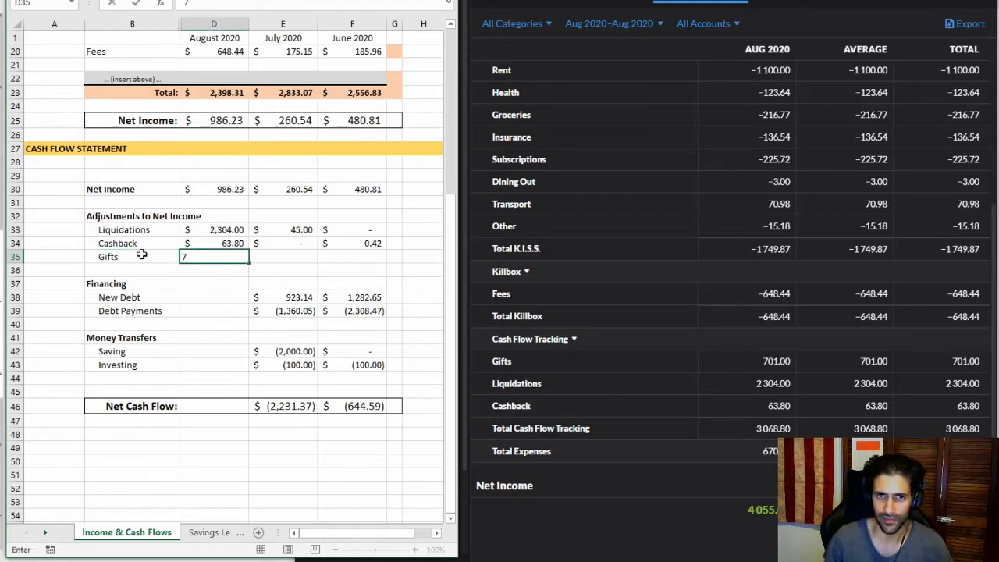
key(Return)
- Switch to YNAB's budget view and widen its window to show the full category table
click(201, 302)
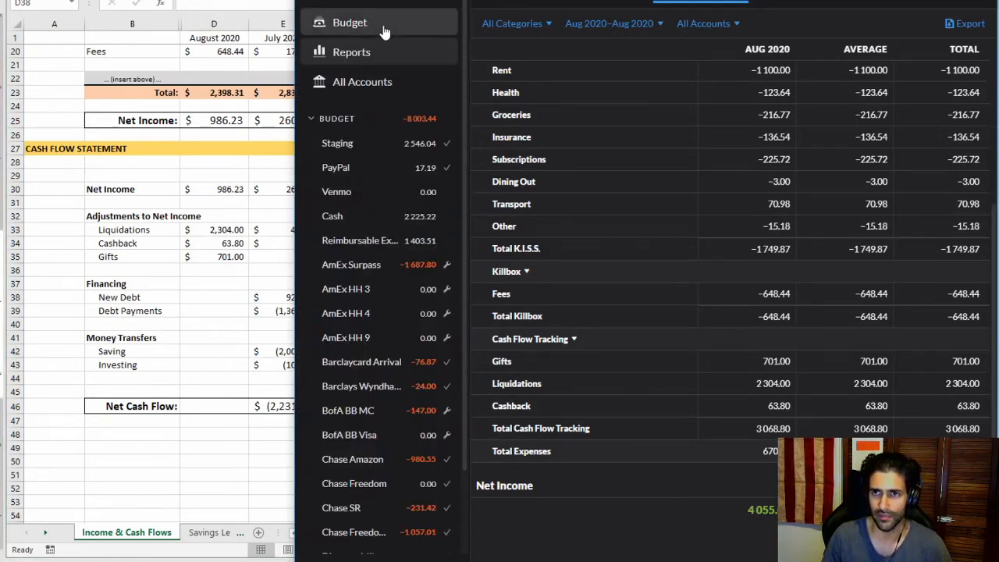
click(383, 26)
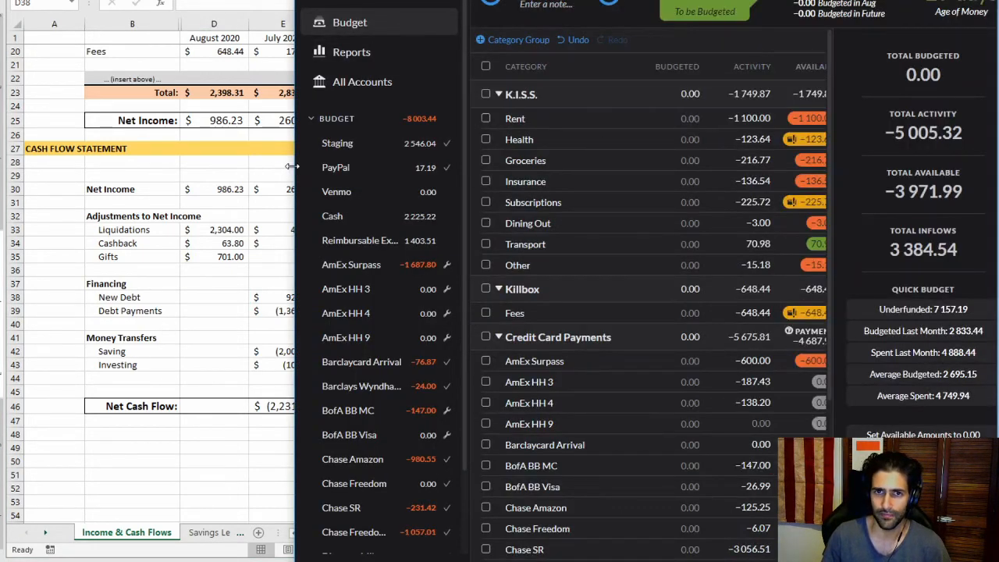
drag(292, 165, 131, 165)
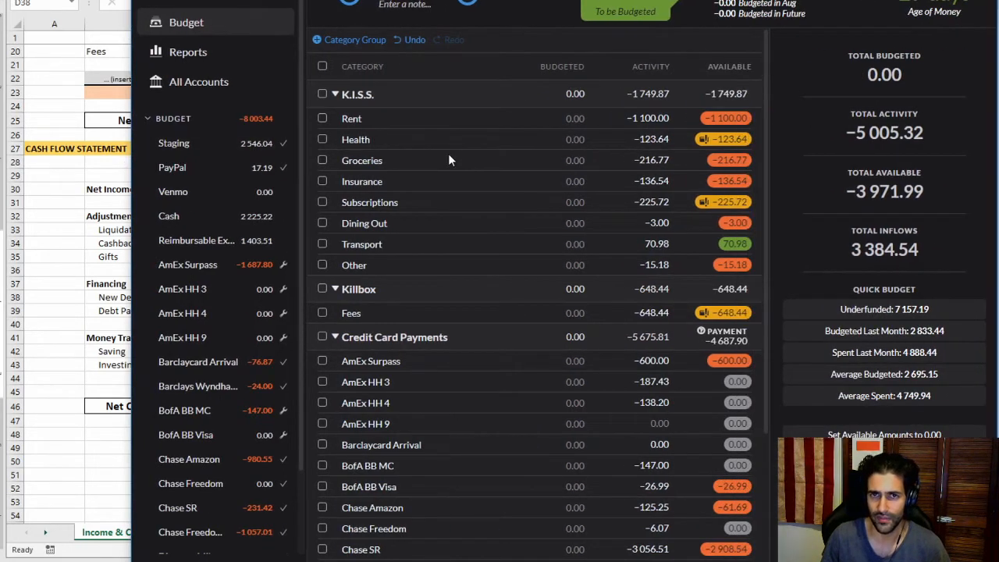
- Set the August budgeted amount for Rent to 1100
click(582, 119)
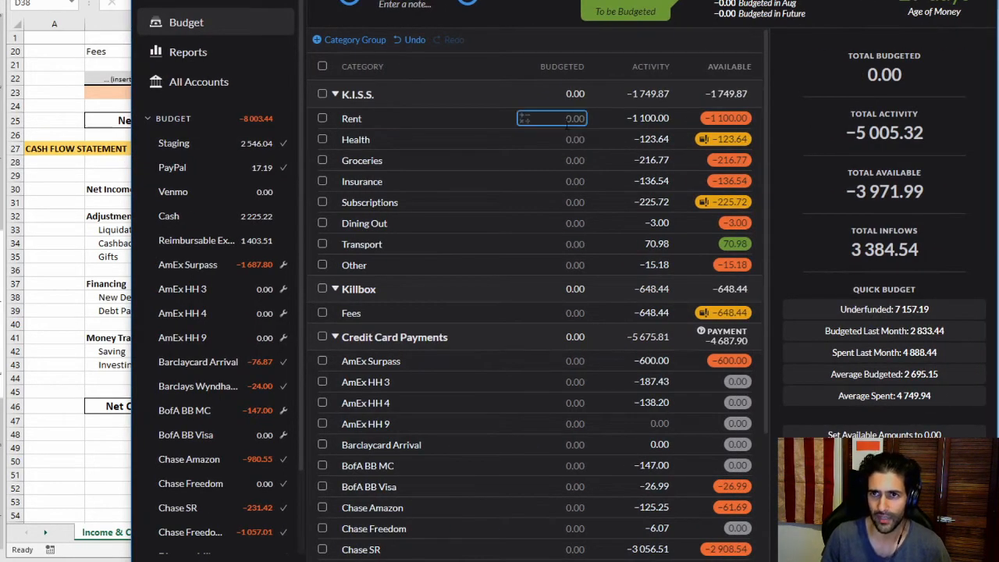
text(100)
key(BackSpace)
key(BackSpace)
text(1)
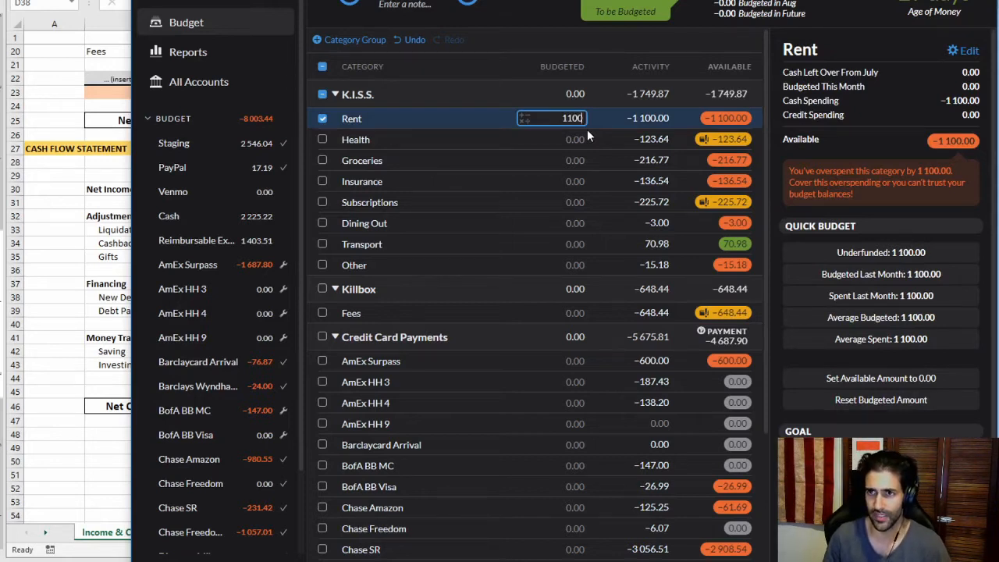
key(Return)
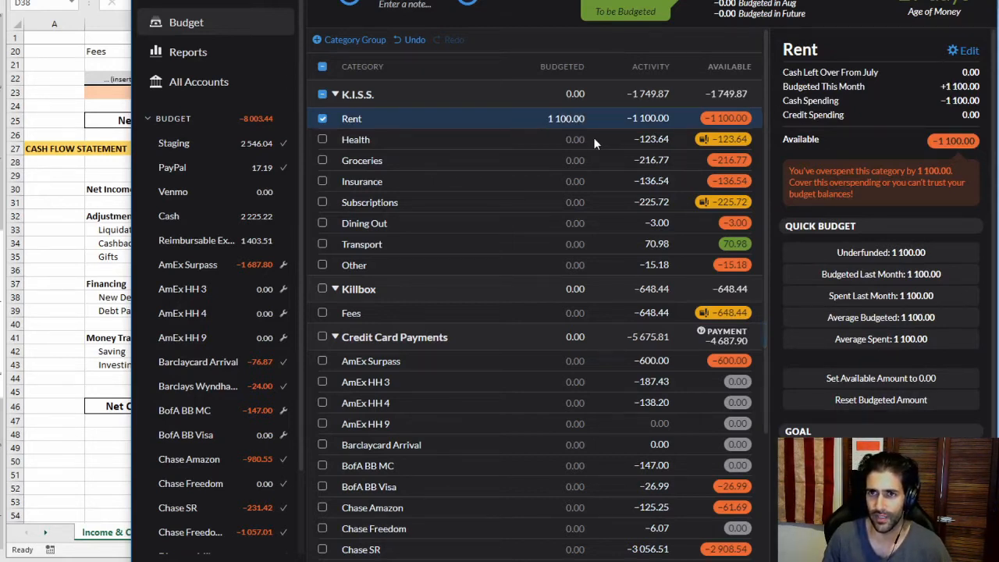
- Leave Health unbudgeted and set the Groceries budgeted amount to 122.30, matching its cash spending
click(529, 140)
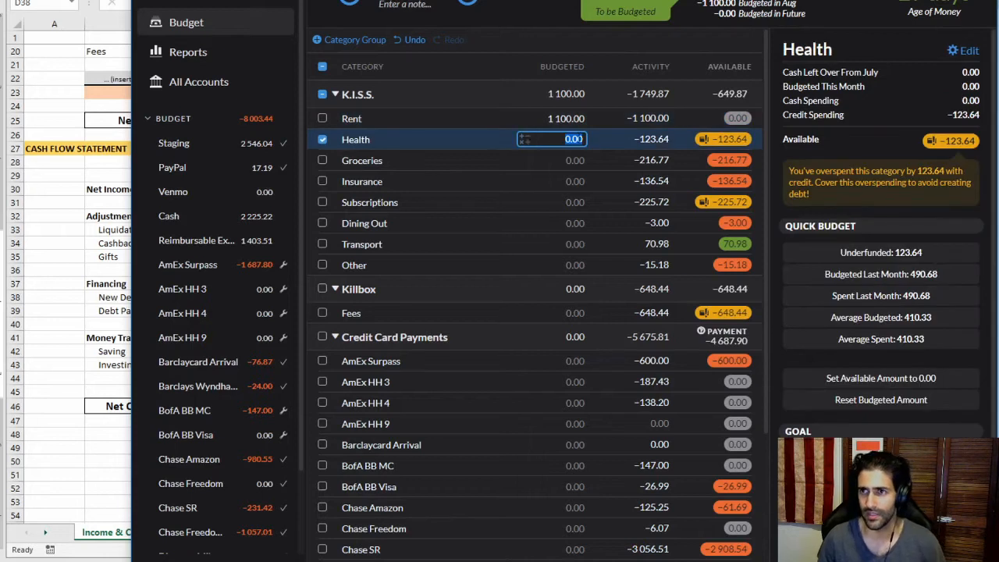
key(Tab)
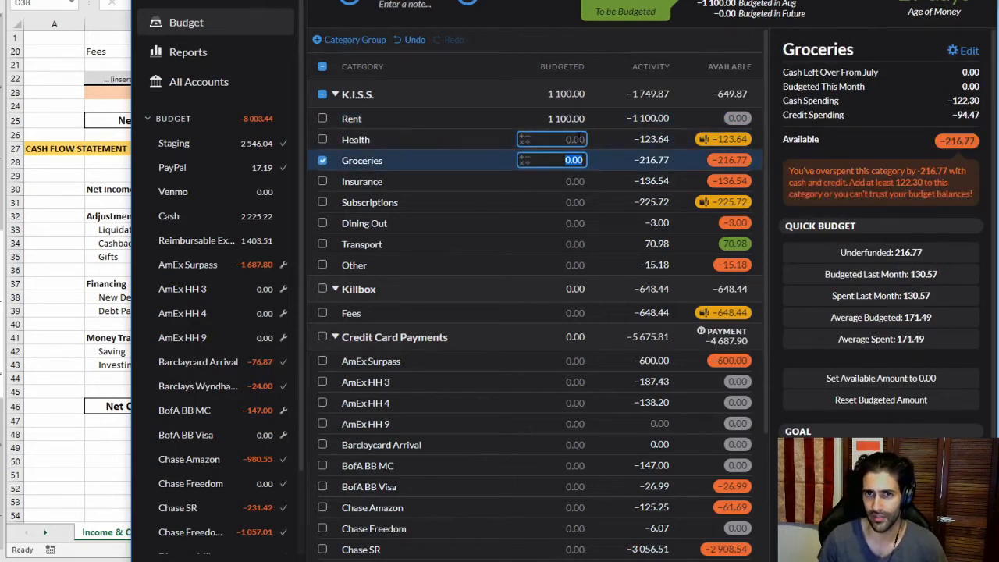
text(122.3)
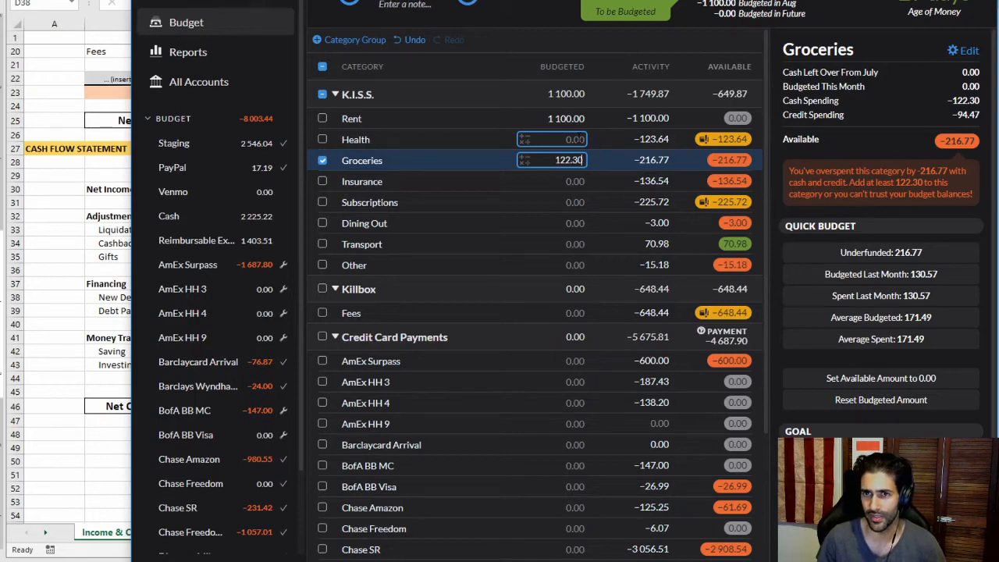
key(Tab)
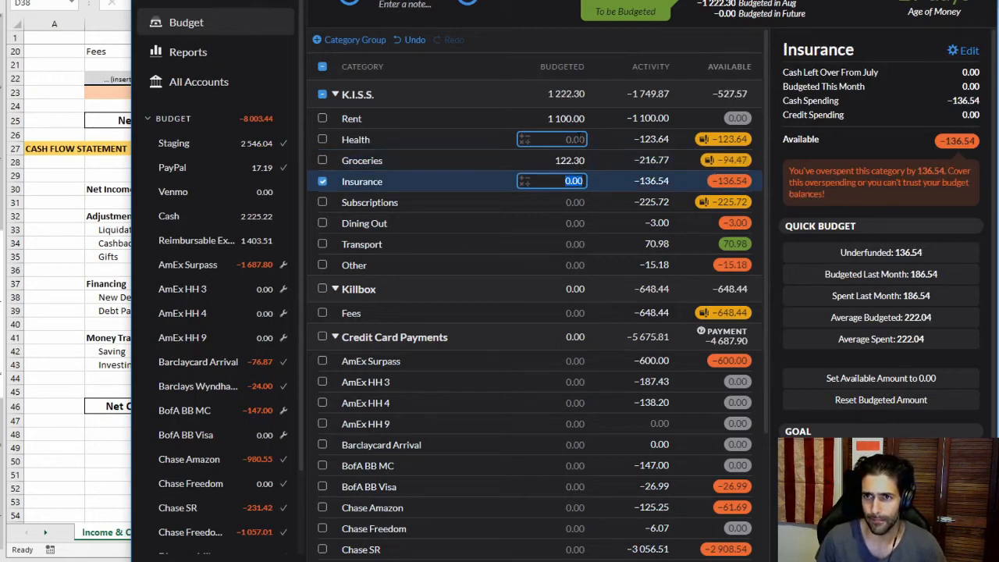
- Budget 136.54 for Insurance and 3.00 for Dining Out, leaving Subscriptions unbudgeted
text(136.54)
key(Tab)
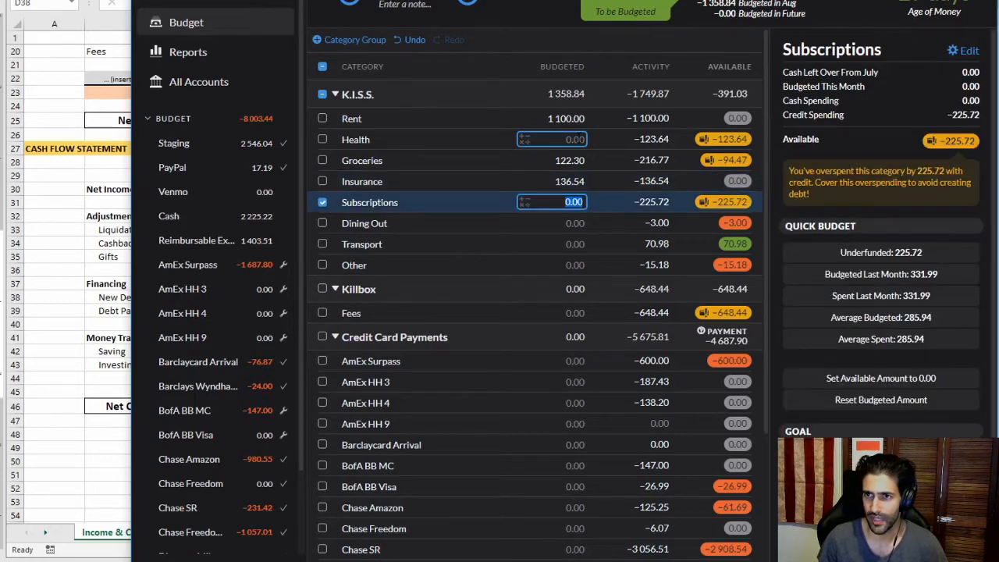
key(Tab)
text(3)
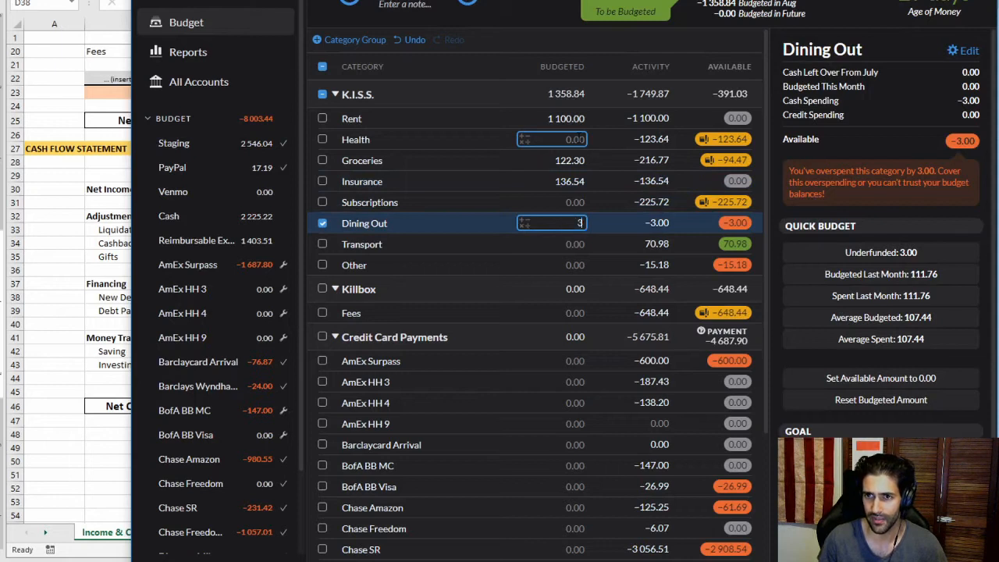
key(Tab)
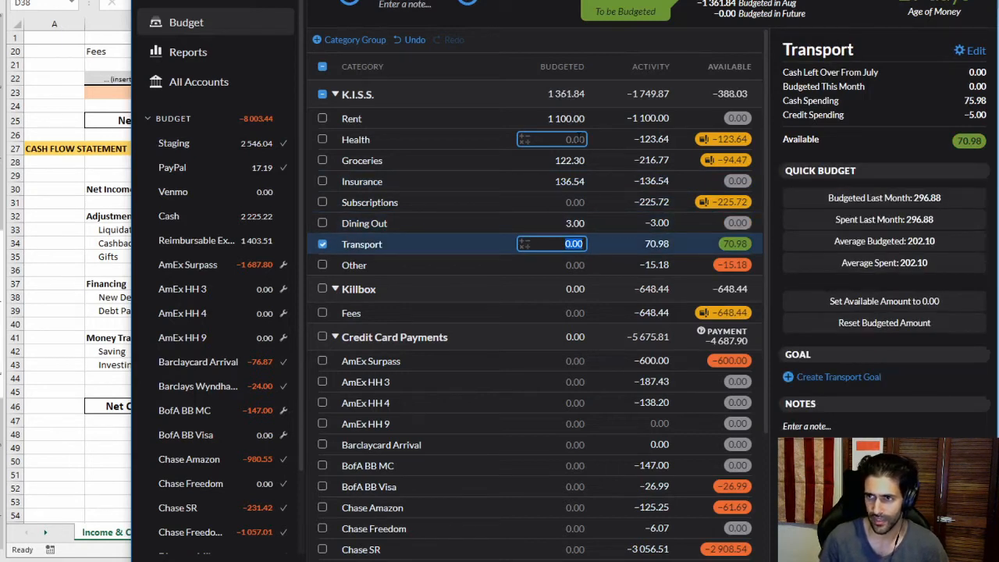
- Set the Transport budgeted amount to -75.98 to offset its positive cash spending
key(BackSpace)
text(-75.98)
key(Return)
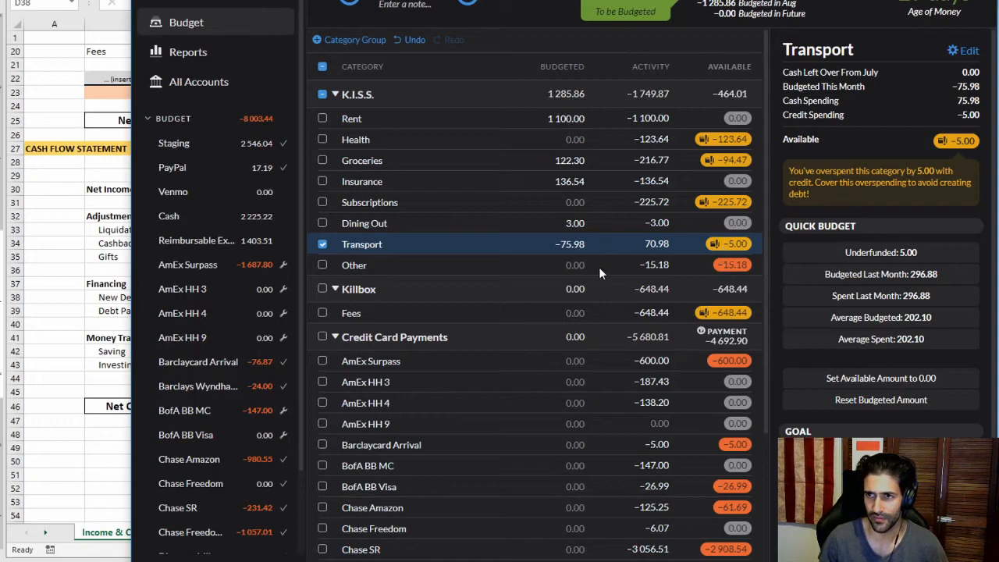
click(323, 245)
- Set the Other budgeted amount to 15.18 and leave Fees unbudgeted
click(525, 265)
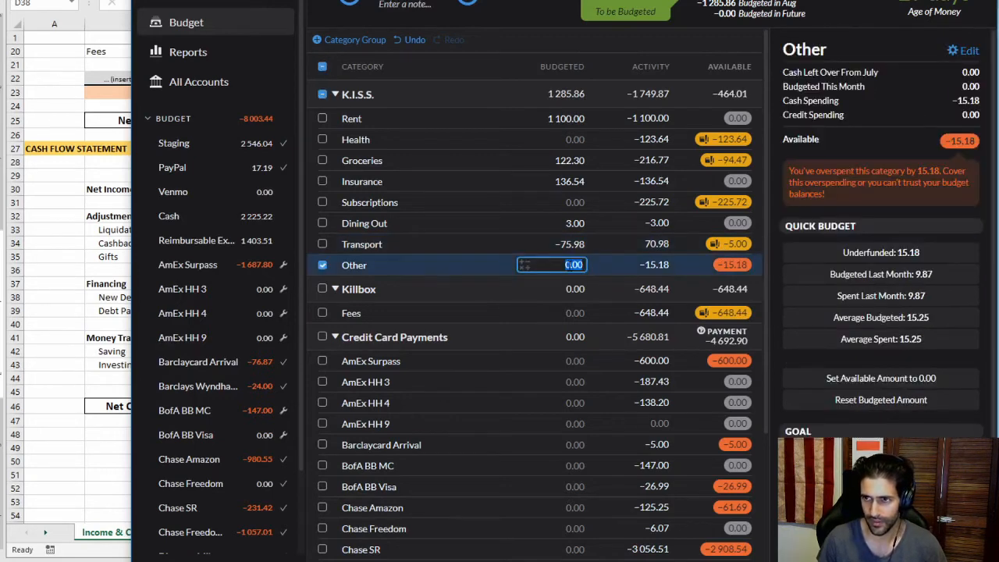
text(15.18)
click(576, 313)
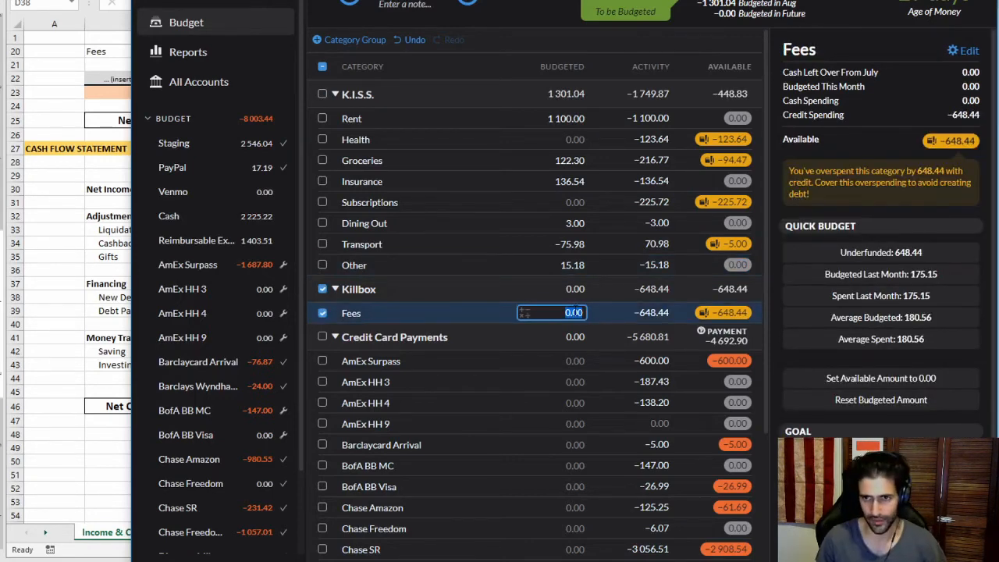
click(322, 313)
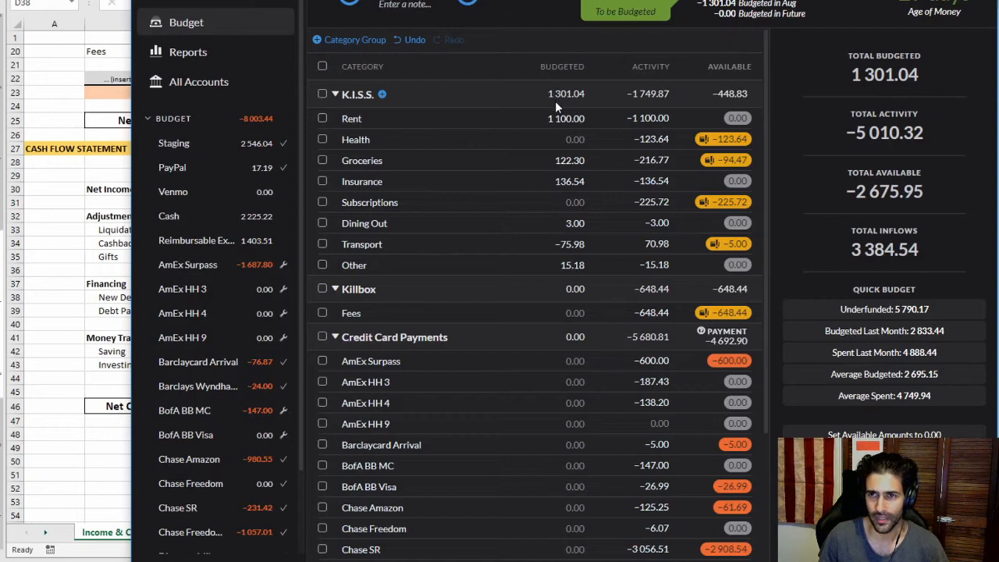
- Total the K.I.S.S. and Killbox groups' available balance and enter it in Excel as August New Debt, 1097.27
click(323, 94)
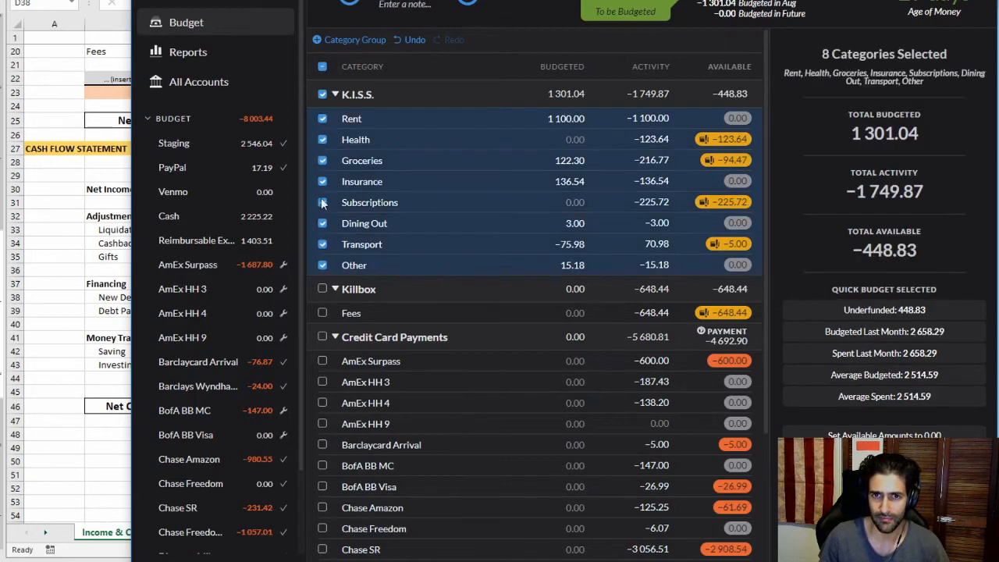
click(323, 289)
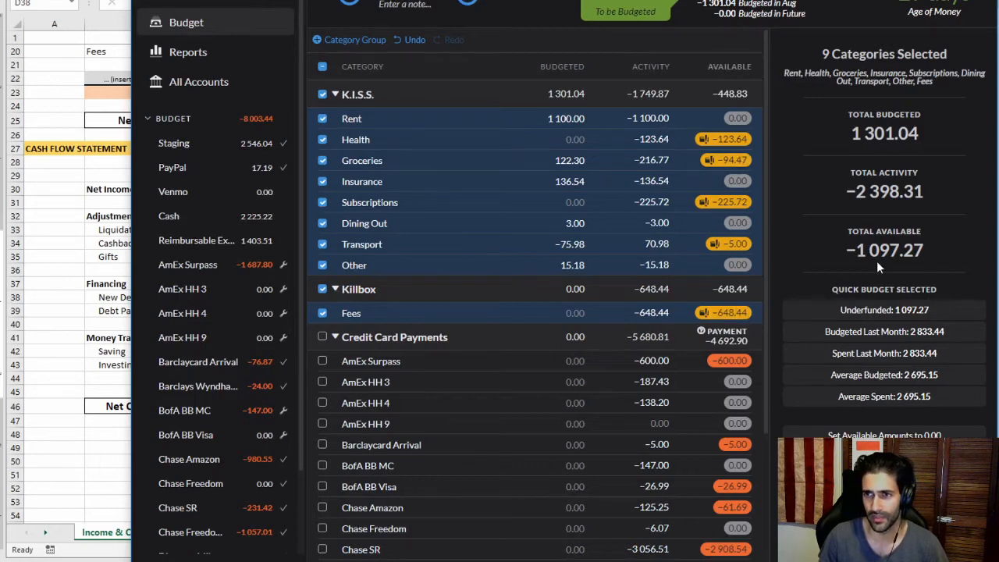
click(111, 311)
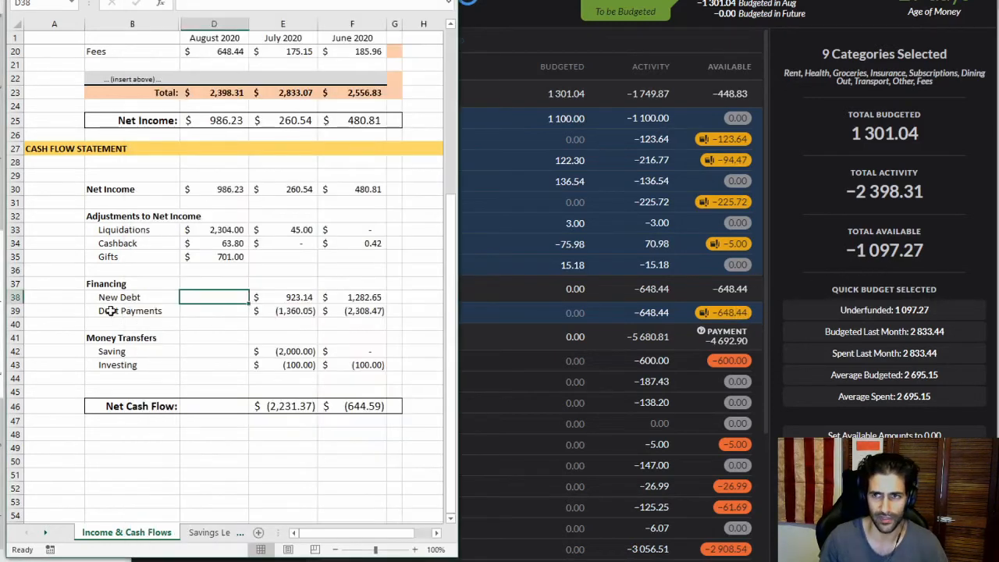
text(1,097.27)
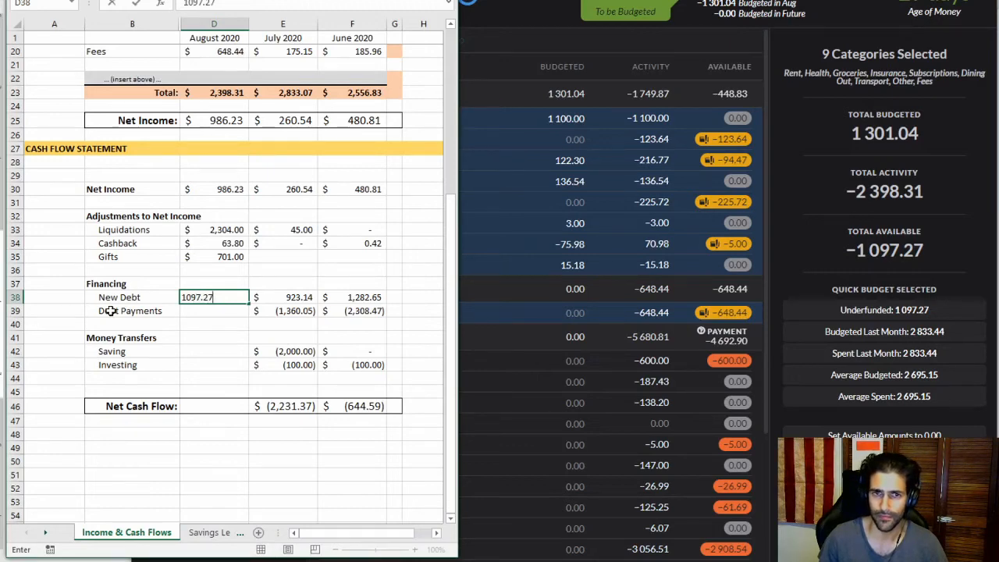
key(Return)
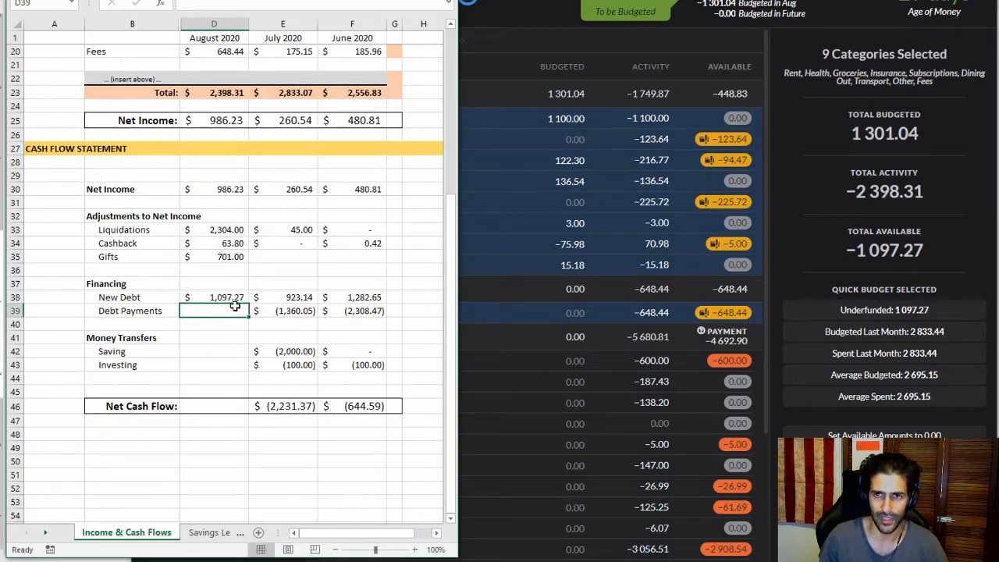
- Switch back to YNAB and deselect the K.I.S.S. and Killbox category groups
click(759, 314)
click(324, 310)
click(322, 312)
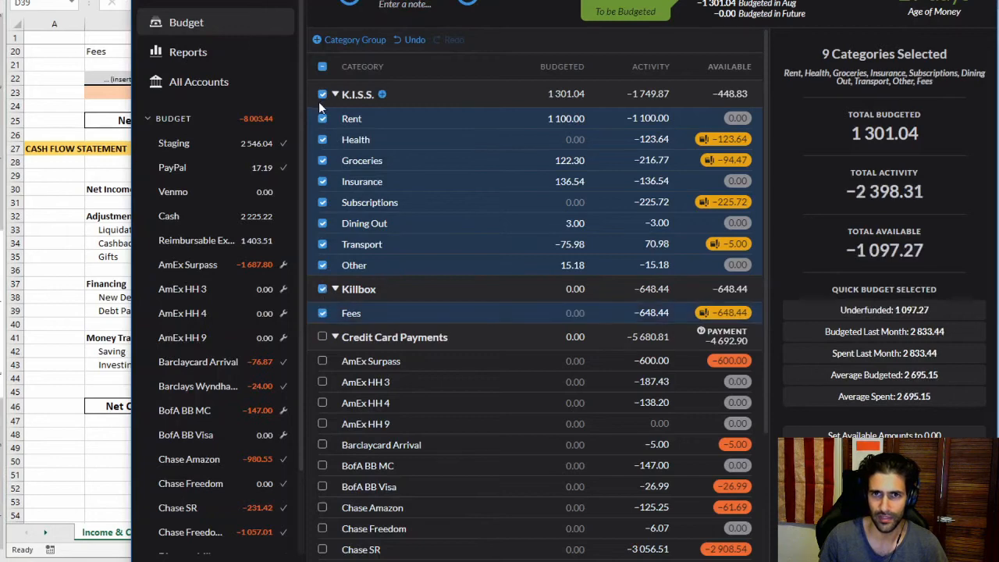
click(322, 95)
click(323, 289)
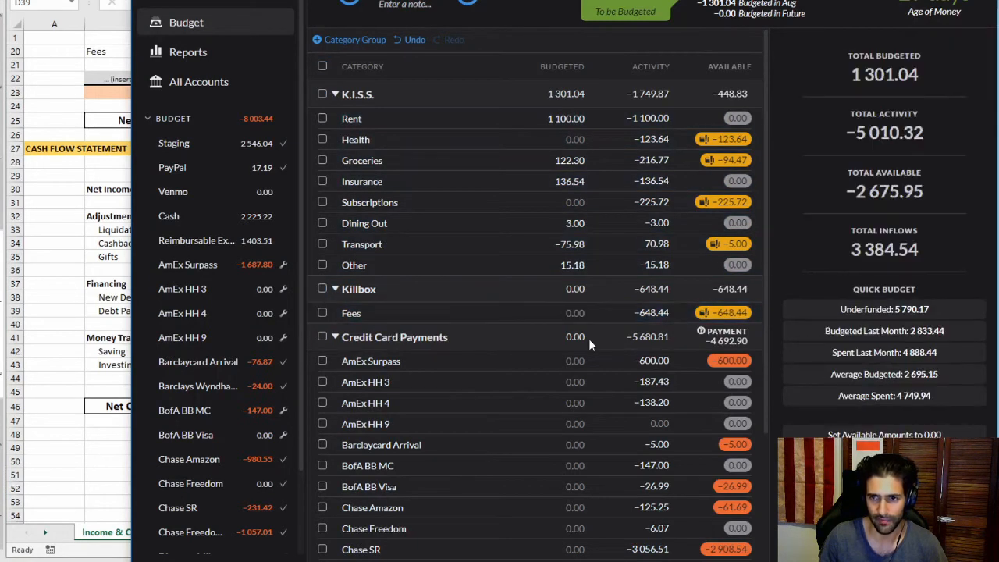
- Examine the Credit Card Payments group's August activity, including the individual transactions behind the Chase SR amount
drag(639, 337, 670, 342)
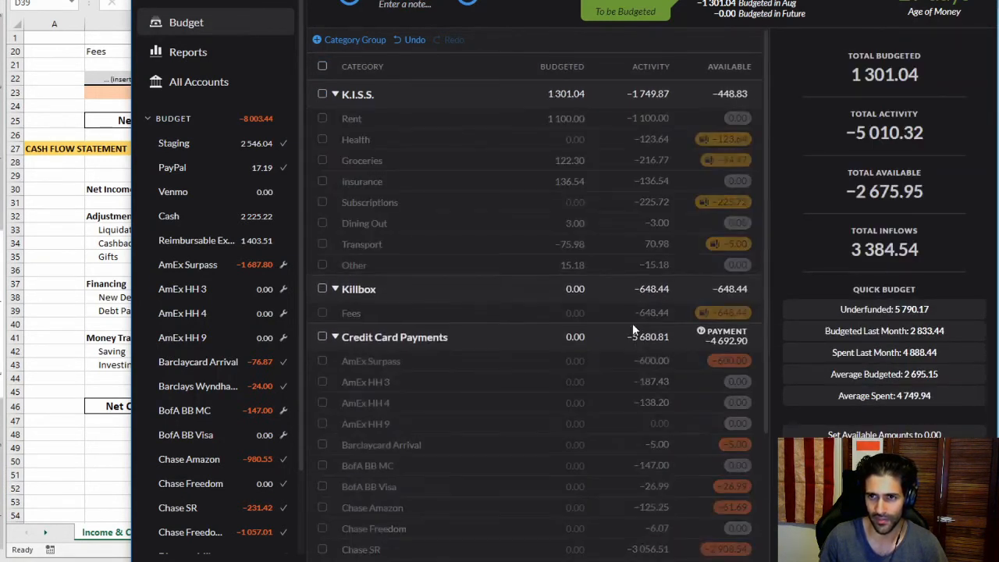
scroll(655, 284, down, 1)
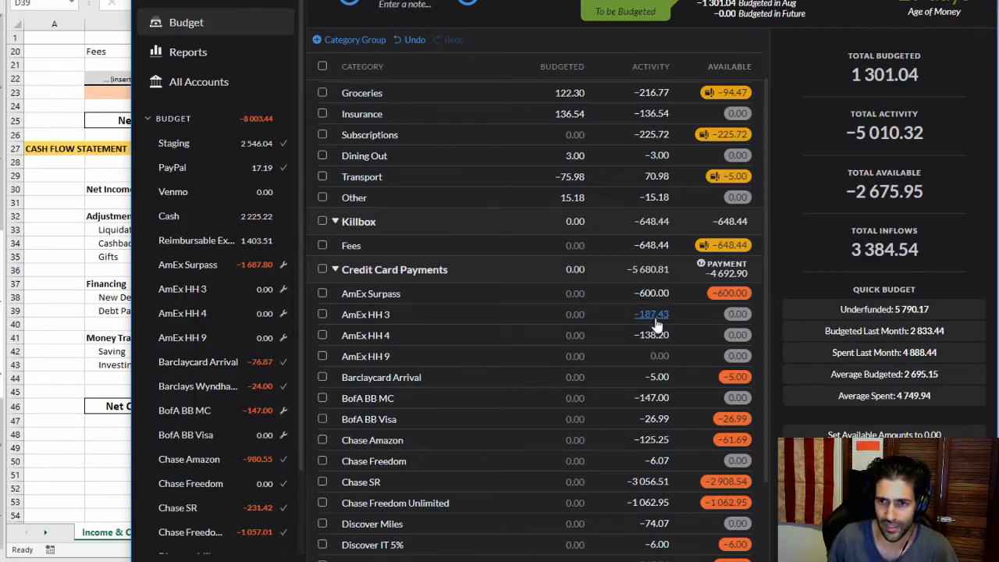
click(321, 482)
click(654, 482)
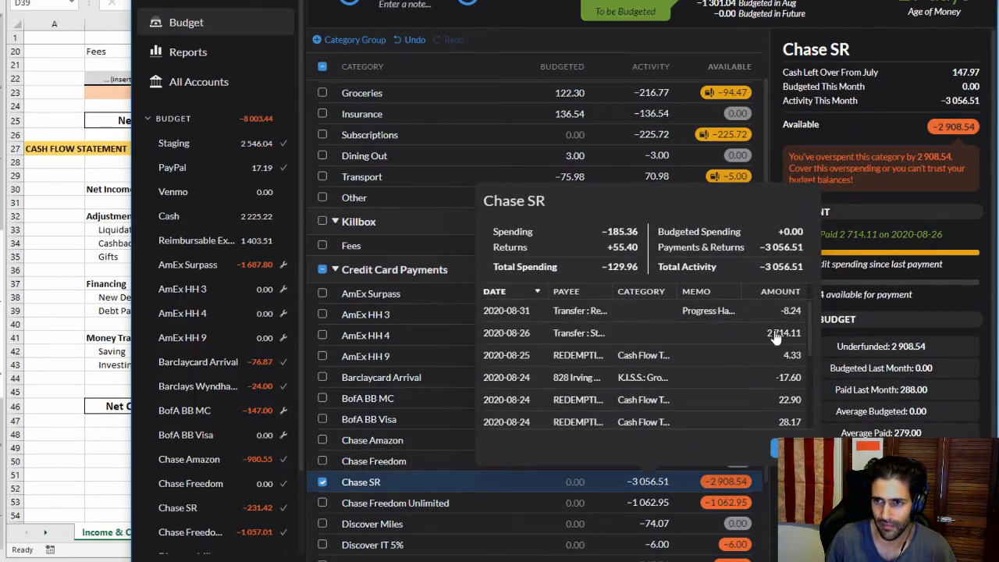
drag(810, 337, 816, 422)
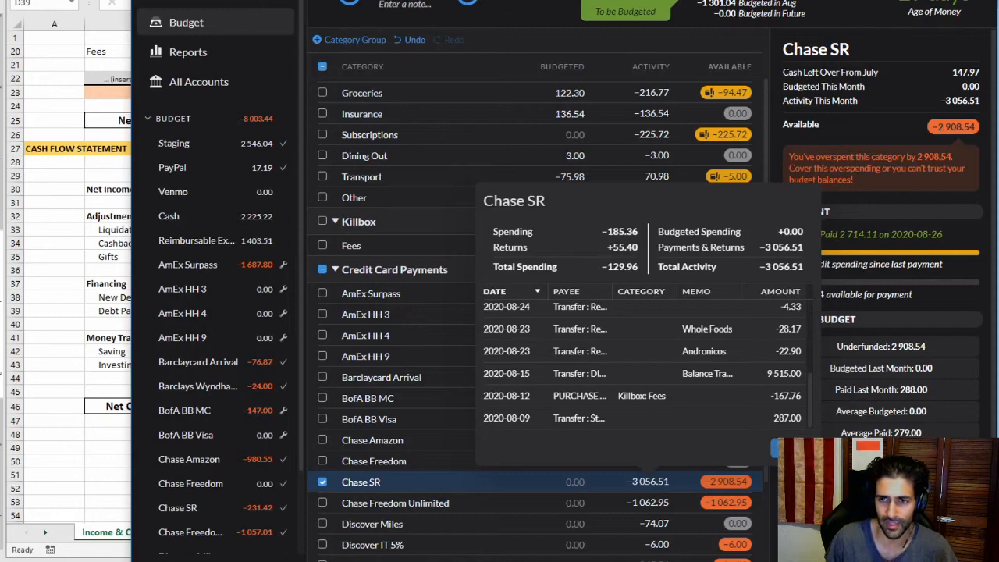
click(790, 448)
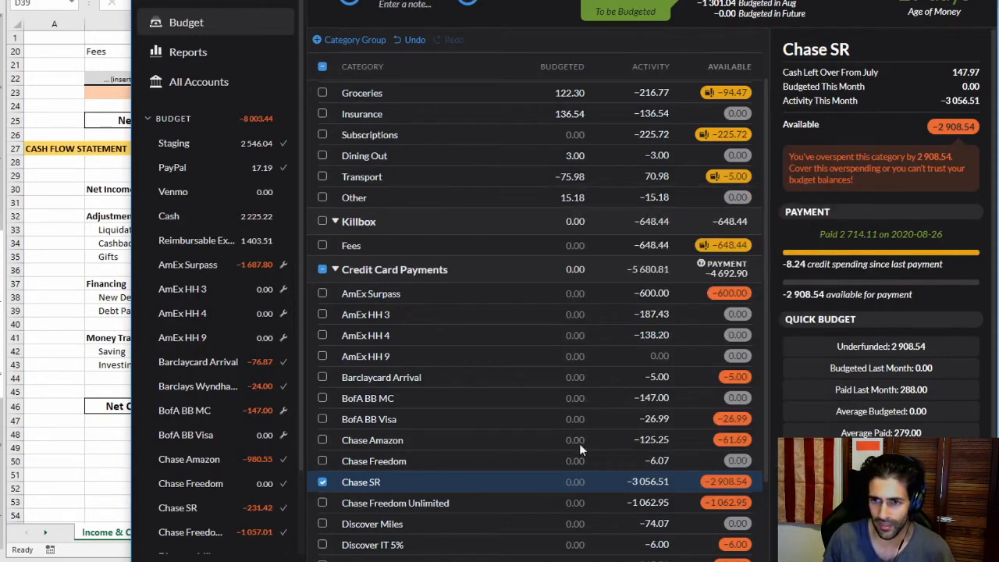
click(322, 482)
scroll(373, 393, down, 3)
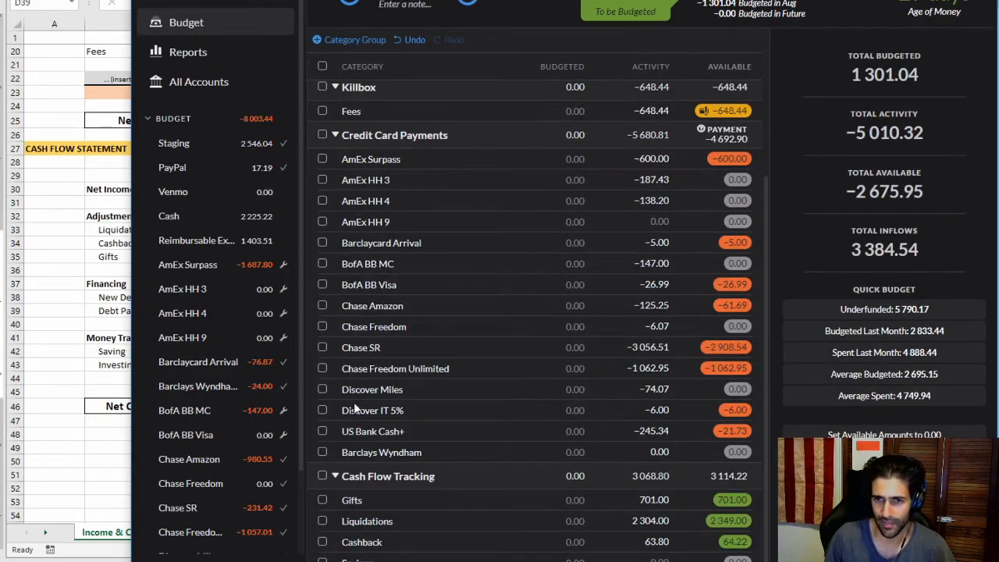
scroll(427, 252, up, 2)
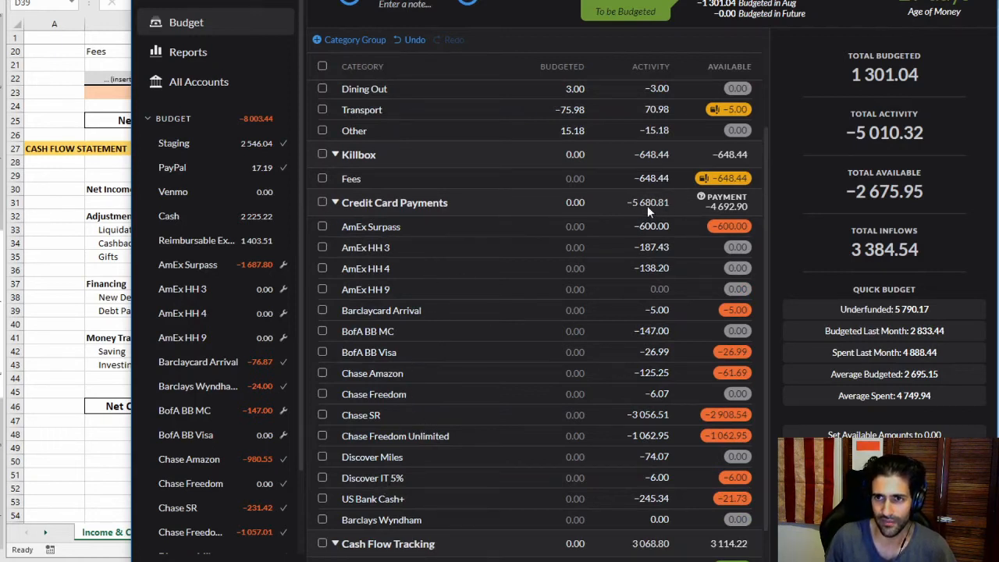
- Switch to Excel and enter the credit card payment activity, 5680.81, as August Debt Payments
click(58, 333)
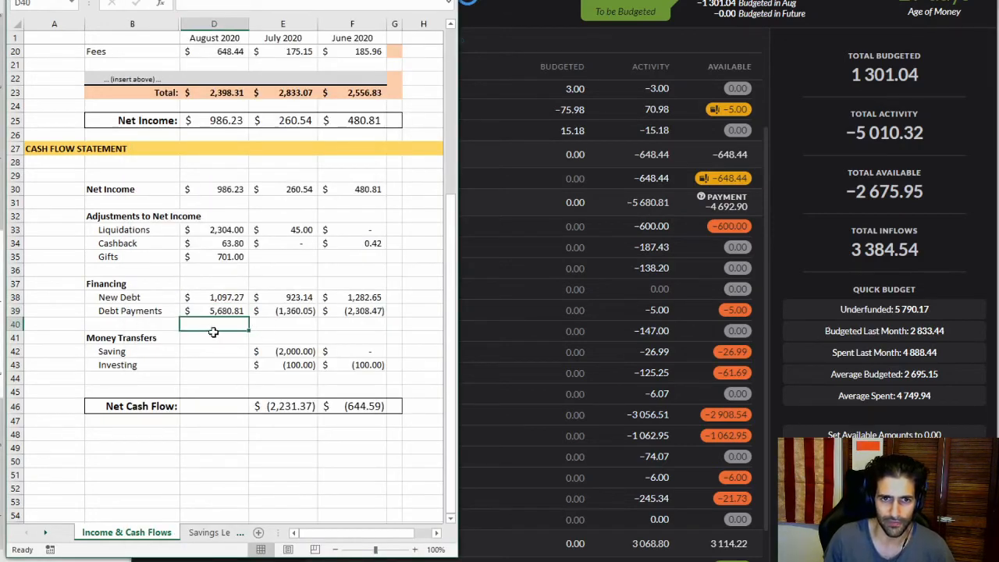
click(199, 354)
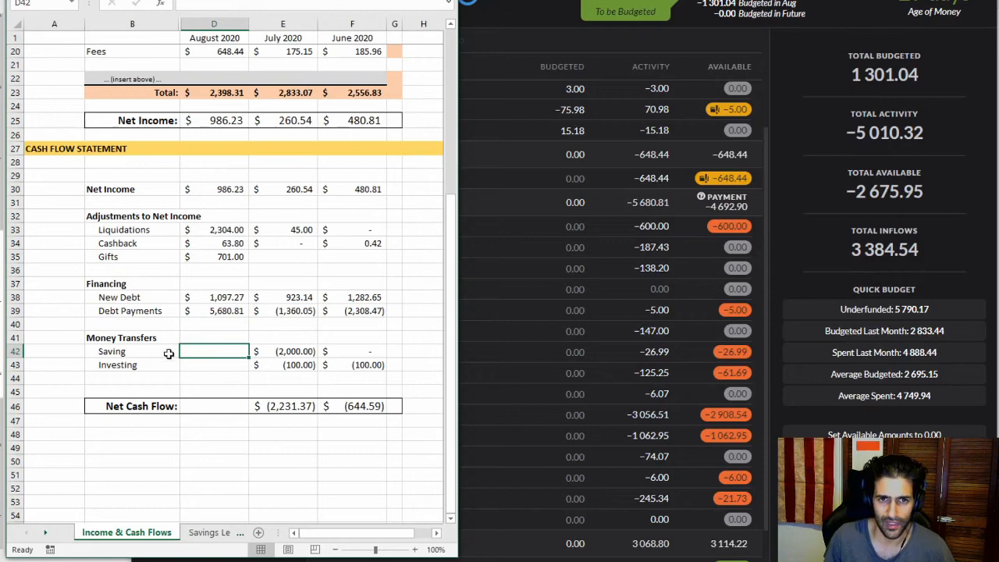
click(290, 409)
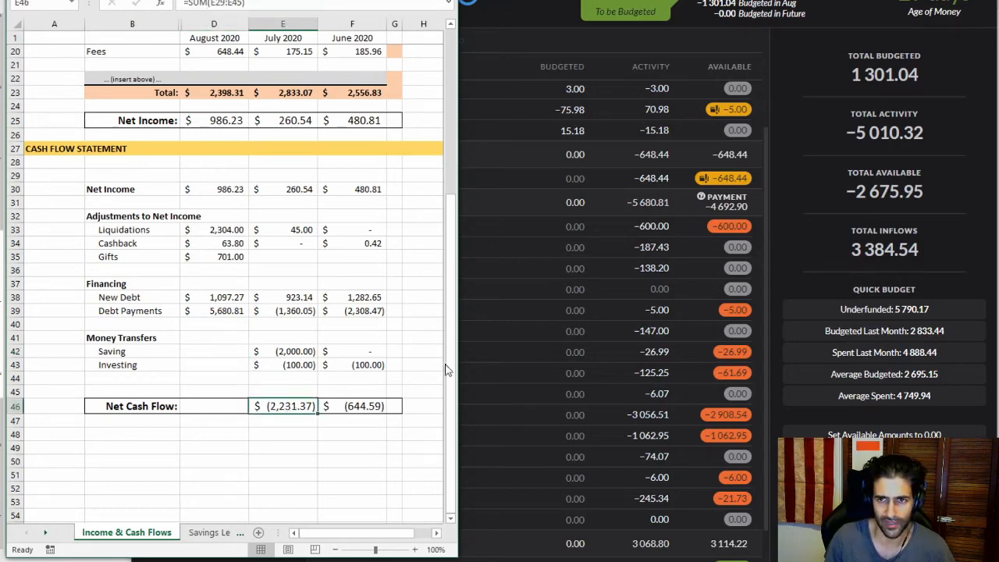
- Switch to YNAB and check the Savings and Investing activity in the Cash Flow Tracking group
click(593, 353)
click(324, 353)
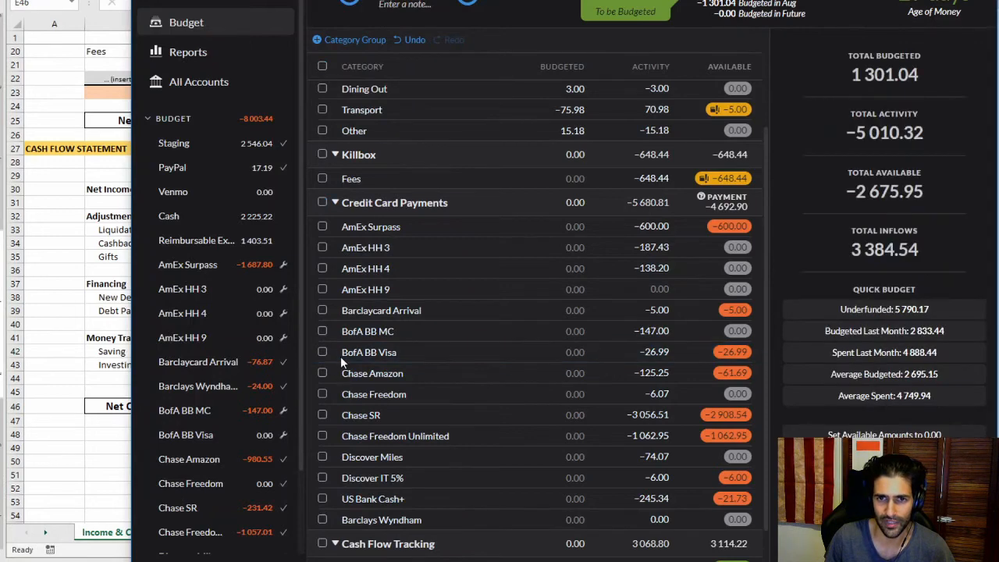
scroll(341, 358, down, 1)
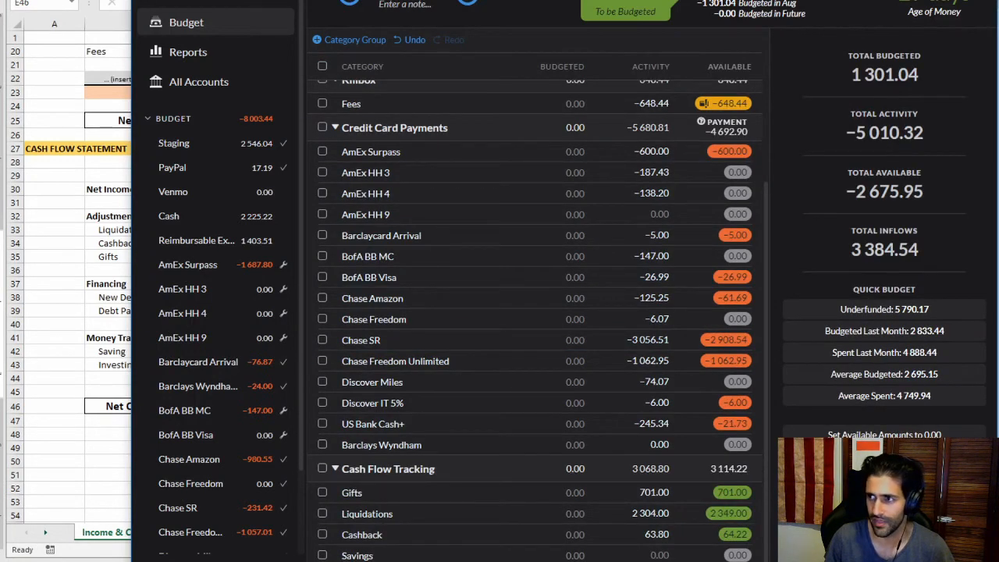
scroll(290, 123, down, 1)
drag(679, 0, 672, 1)
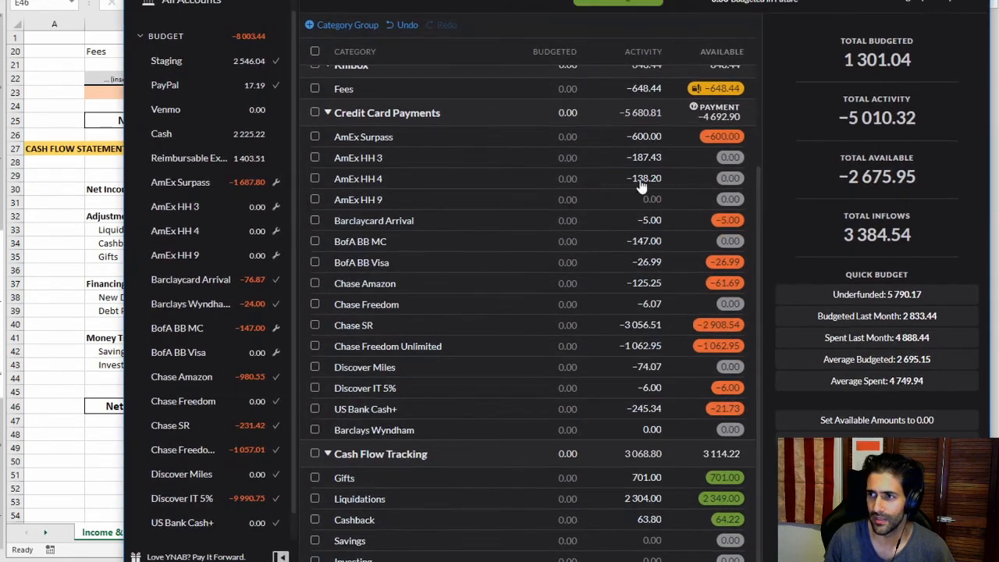
scroll(468, 273, down, 1)
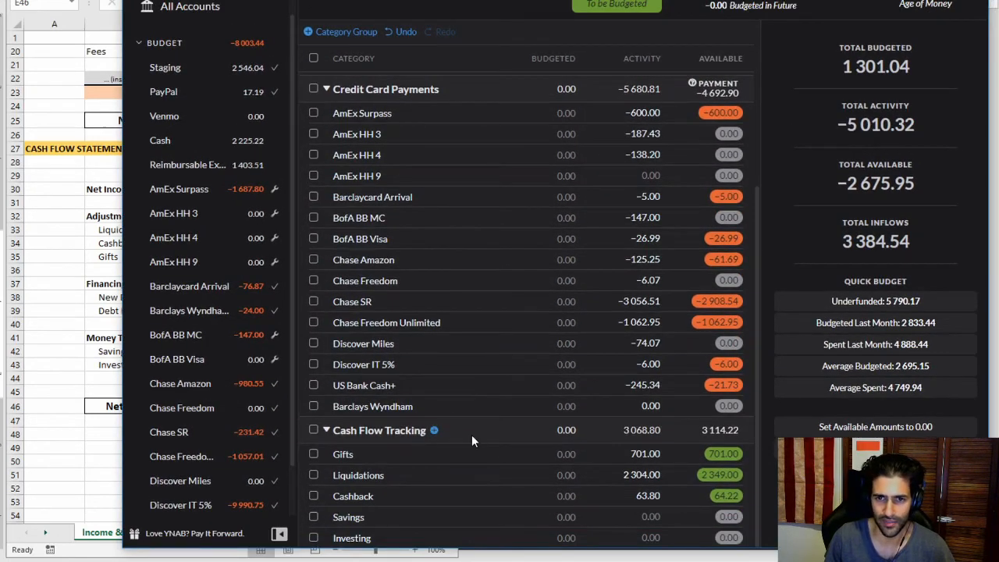
- Switch to Excel, fill July's Net Cash Flow formula into the August column and inspect the copied formula
click(60, 441)
scroll(290, 425, down, 2)
drag(318, 329, 225, 328)
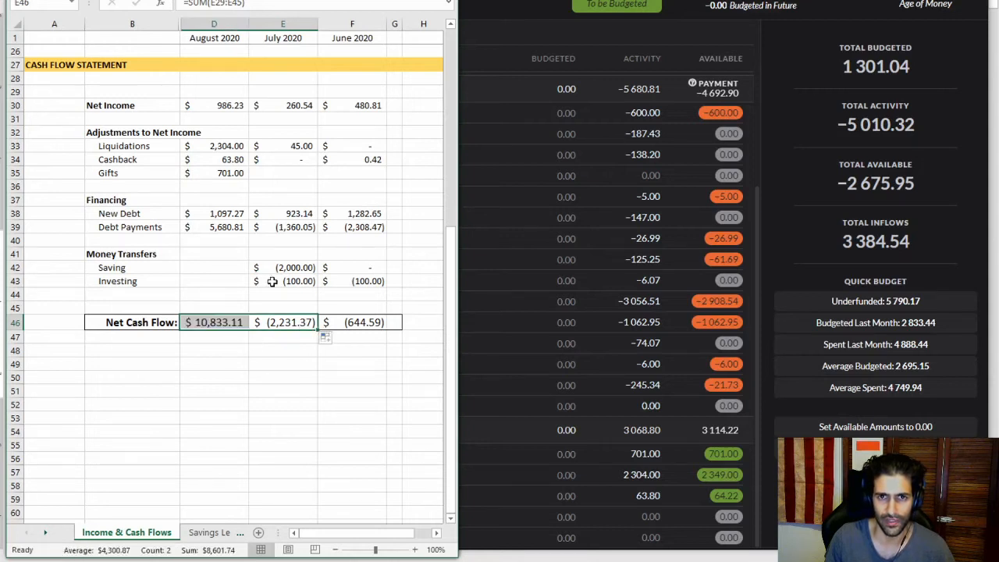
click(245, 278)
double_click(250, 325)
click(227, 324)
double_click(226, 323)
key(Escape)
- Change the August Debt Payments amount to -5680.81 so it counts as an outflow
scroll(277, 332, up, 2)
click(237, 312)
double_click(236, 311)
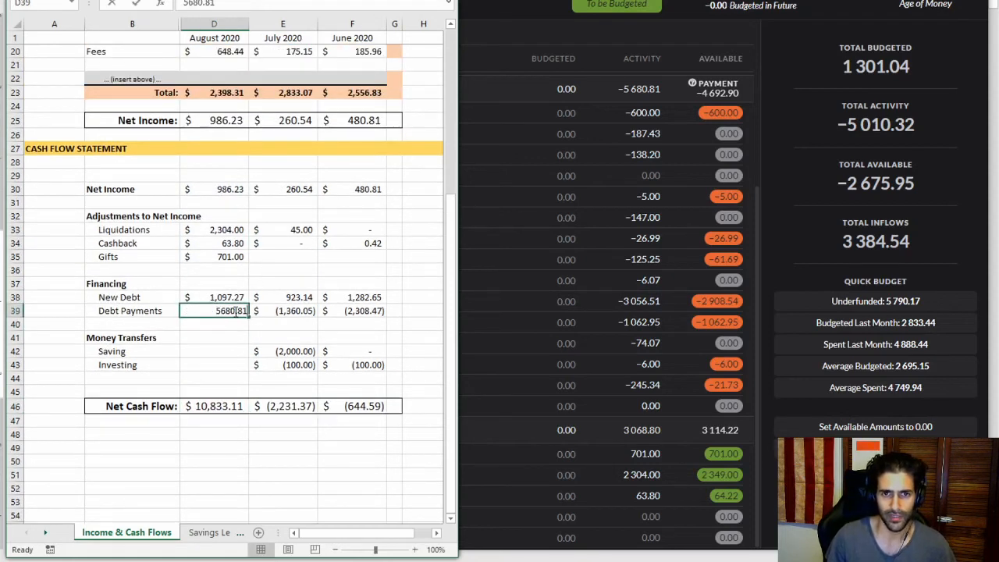
key(Home)
text(-)
key(Return)
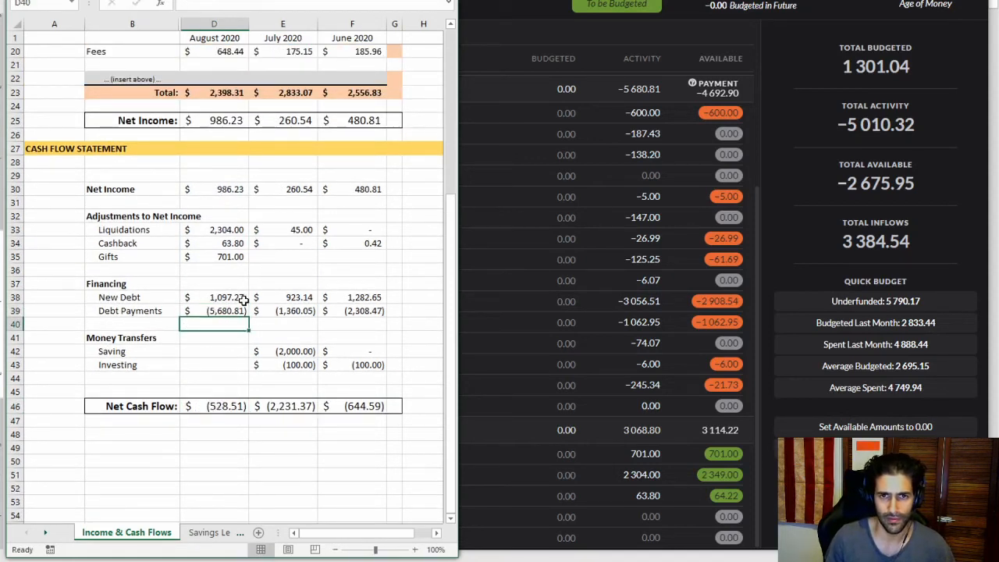
- Review the August New Debt, Debt Payments, Saving and Investing cells, comparing the money transfers with July's
click(225, 298)
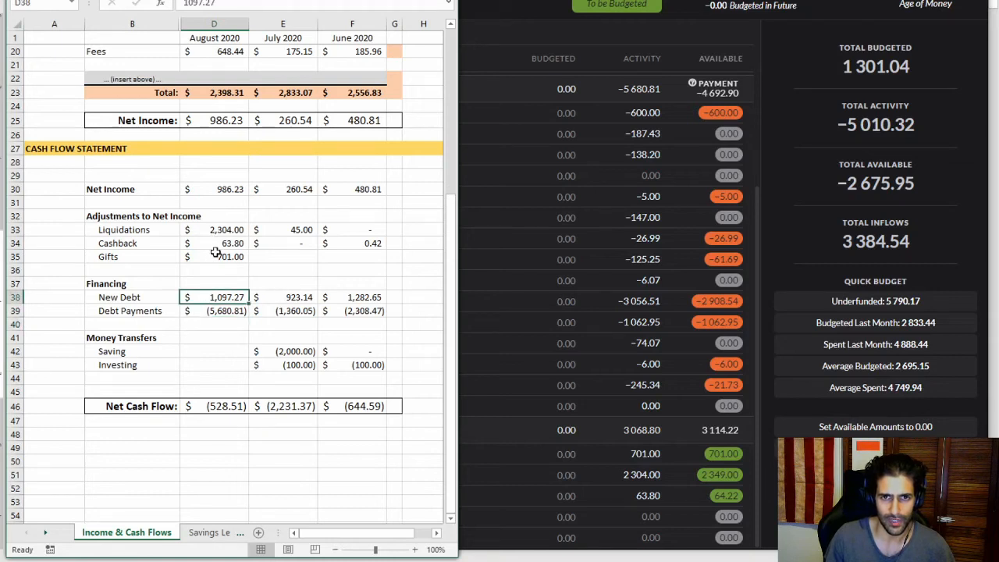
click(281, 355)
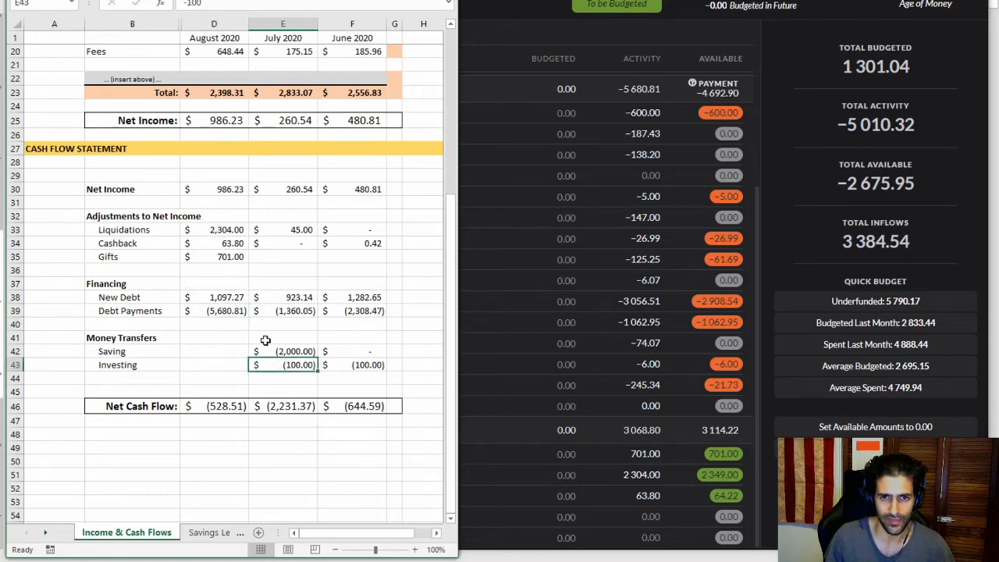
click(223, 312)
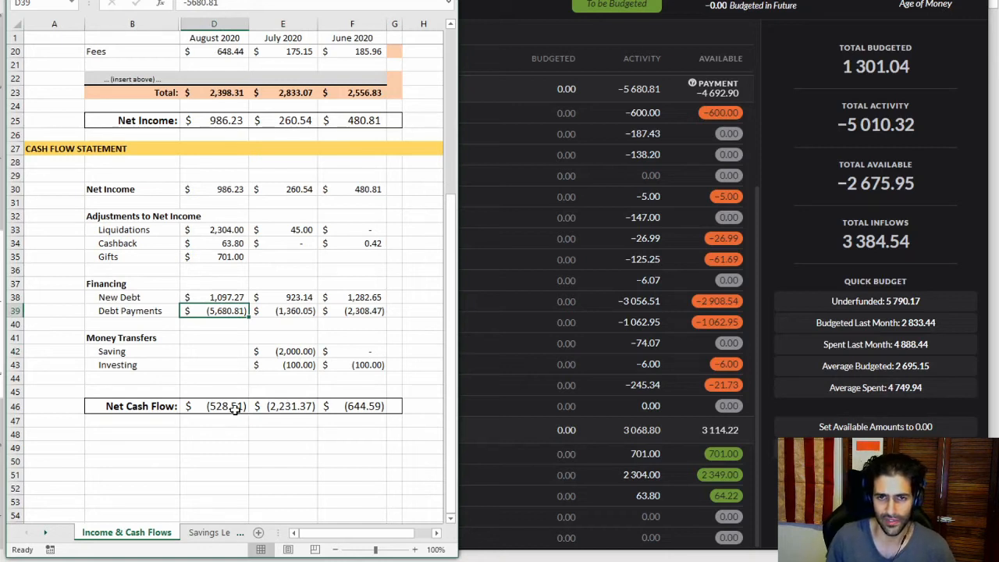
click(217, 351)
click(215, 365)
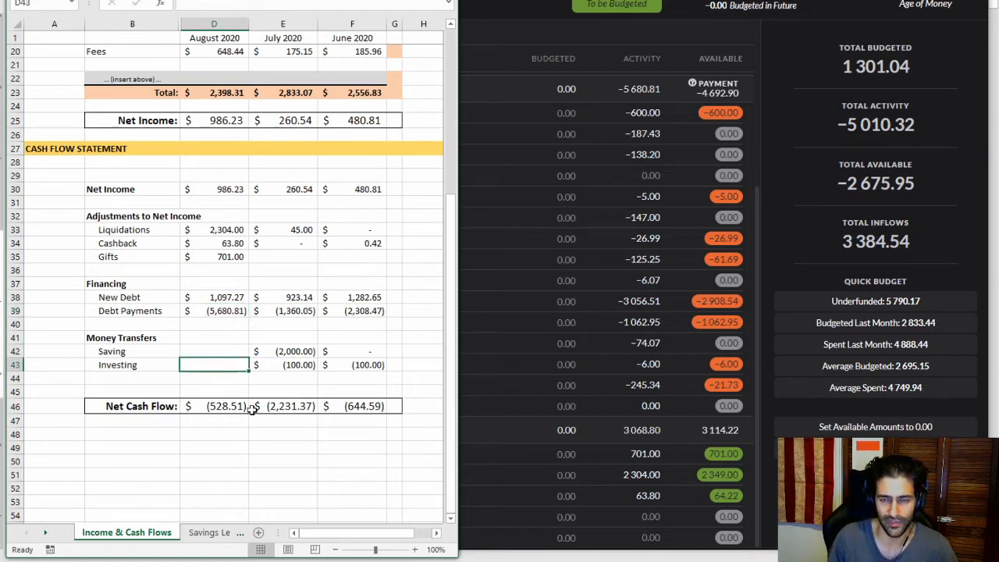
- Enter 0 for both Saving and Investing in the August 2020 Money Transfers section of the cash flow statement
click(229, 353)
text(0)
key(Return)
key(Down)
text(0)
key(Return)
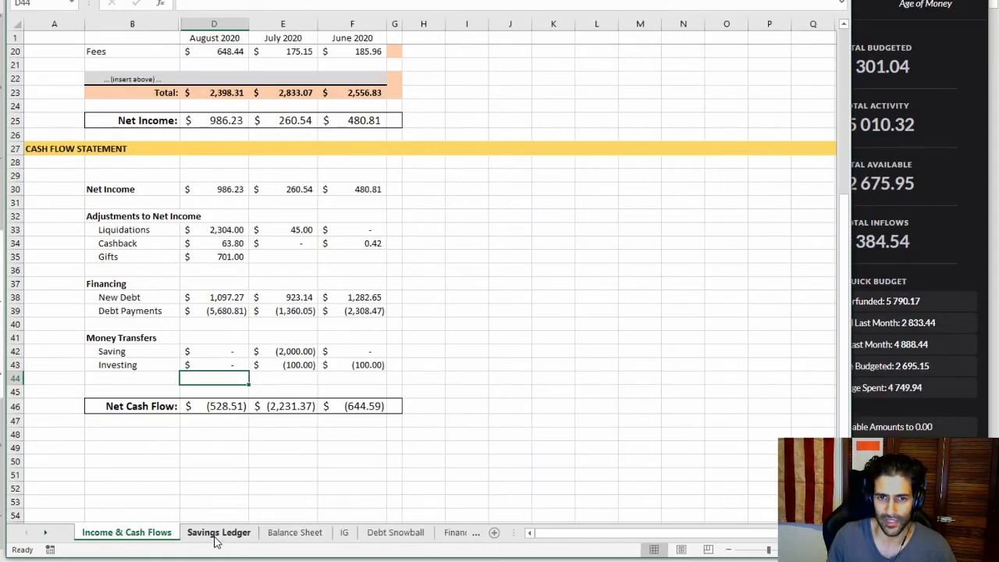
- Review the RF Investment and Bike items and their goal amounts on the Savings Ledger sheet
click(217, 536)
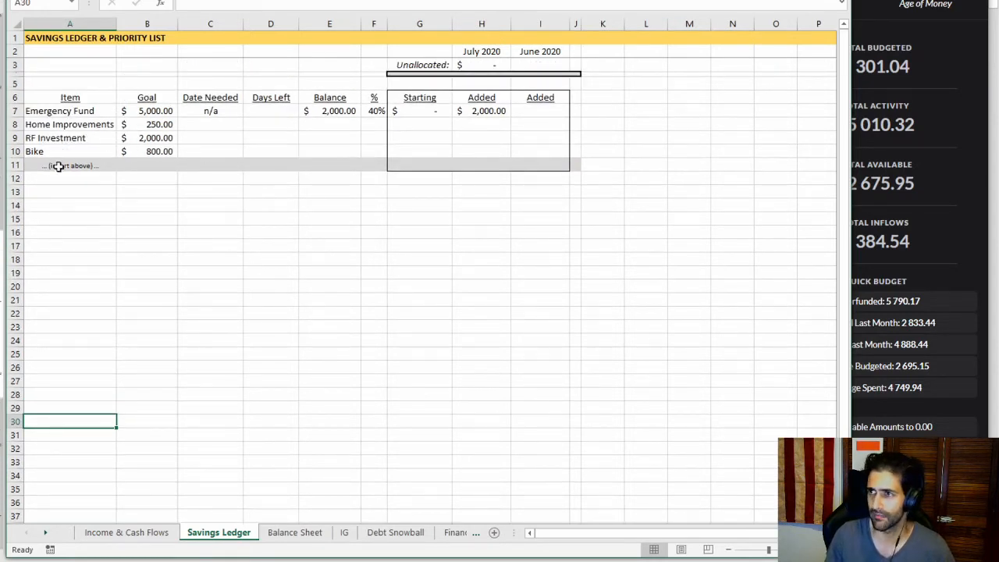
click(53, 139)
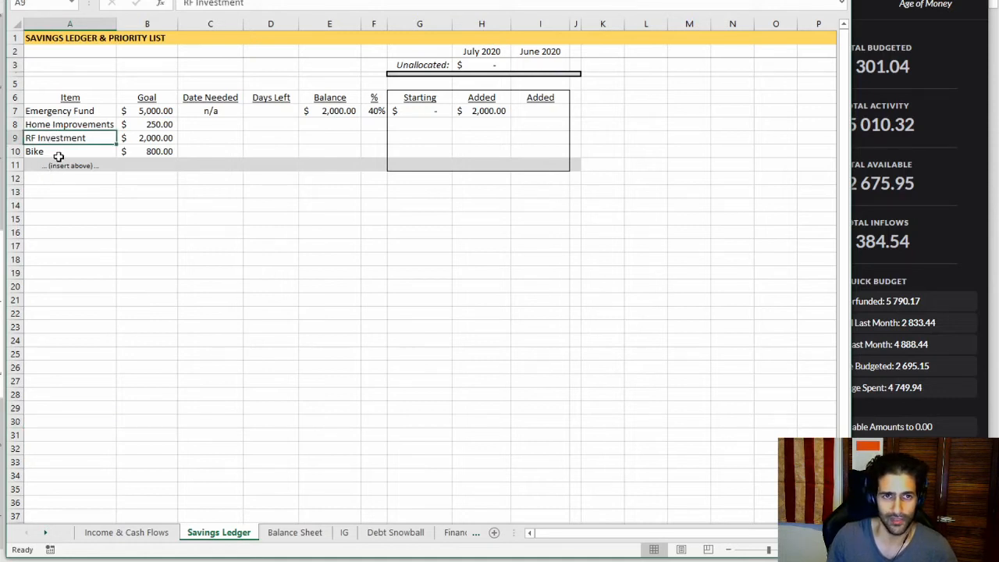
click(149, 139)
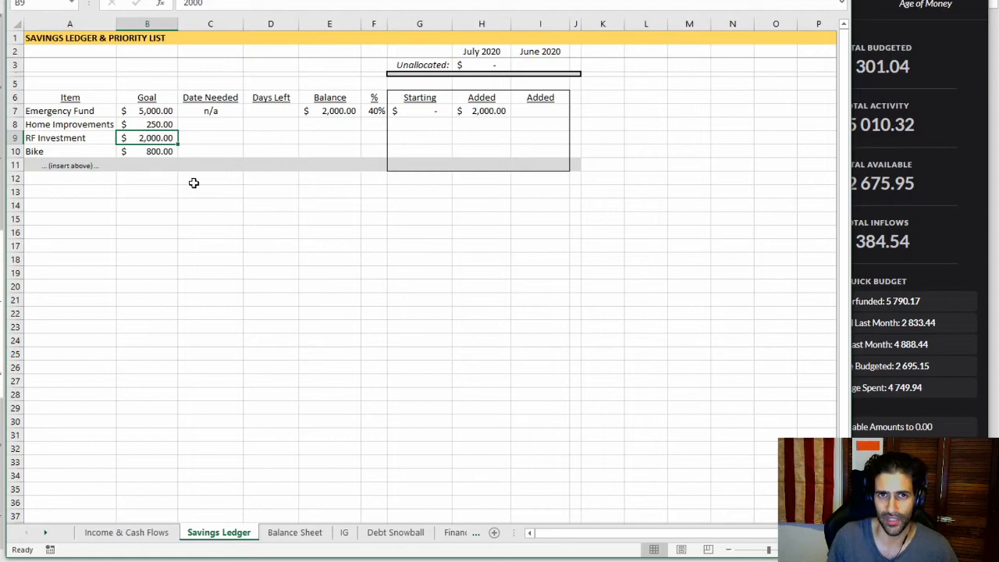
click(45, 153)
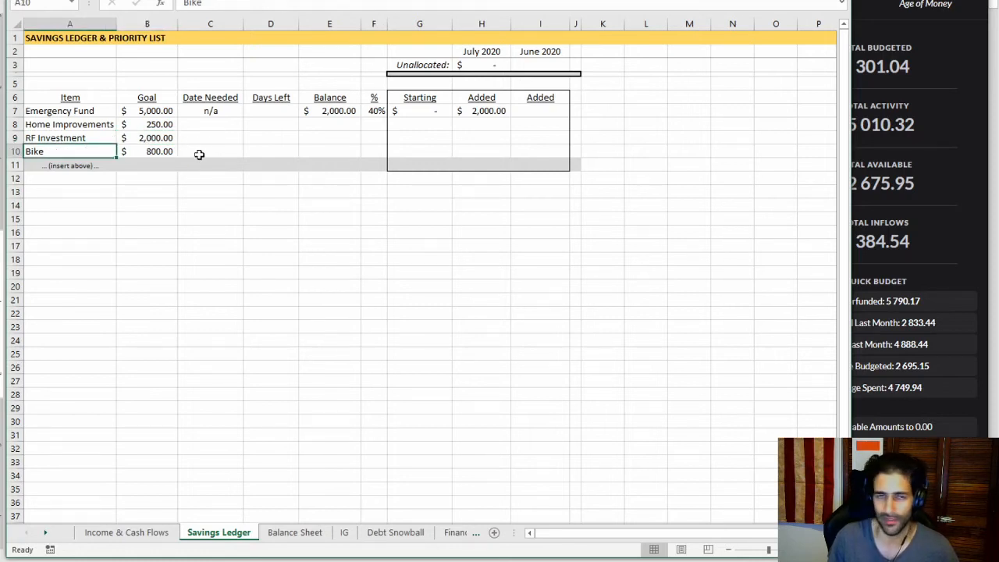
click(159, 150)
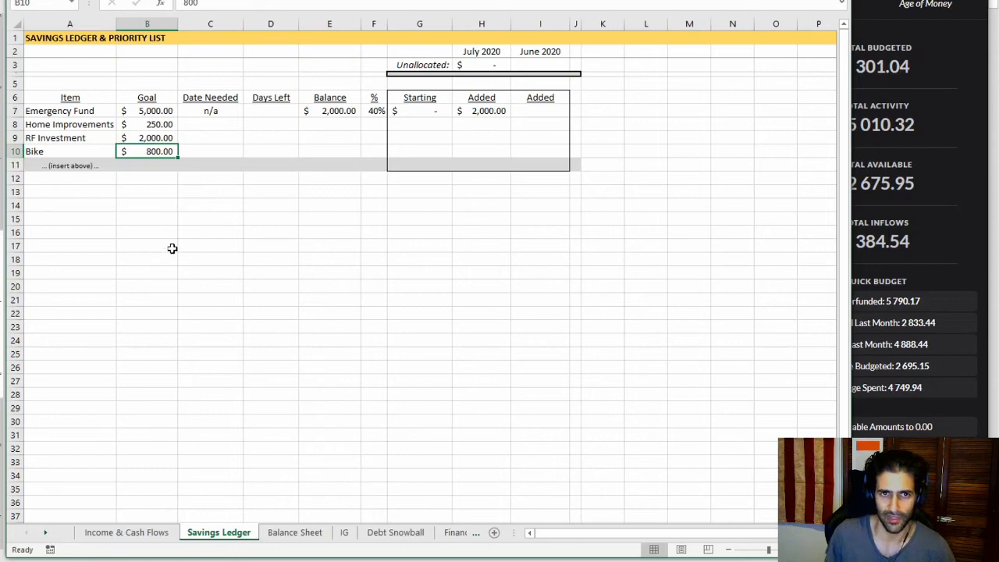
- Insert a blank column before the 01-Aug-2020 column on the Balance Sheet
click(300, 534)
click(295, 25)
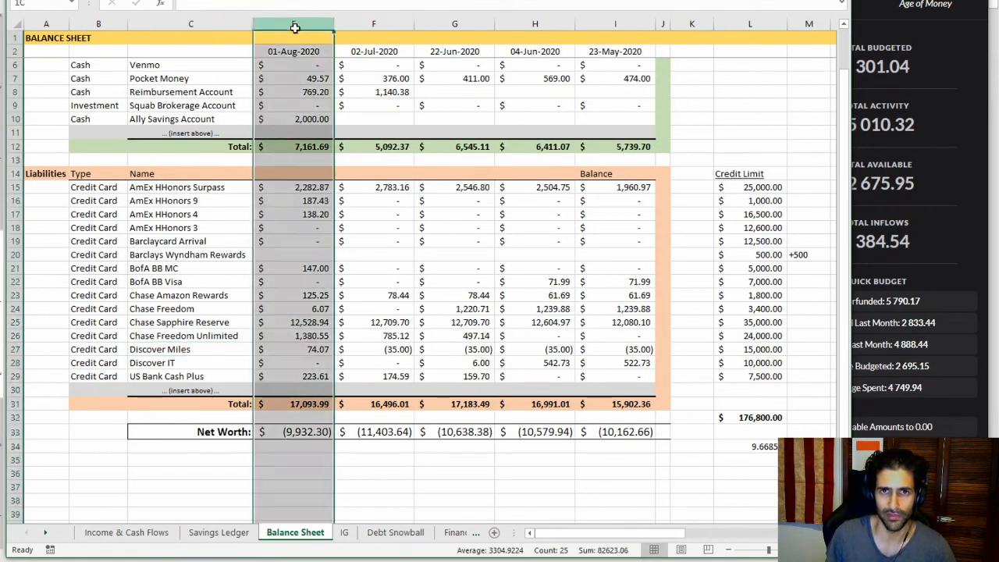
right_click(300, 26)
click(340, 125)
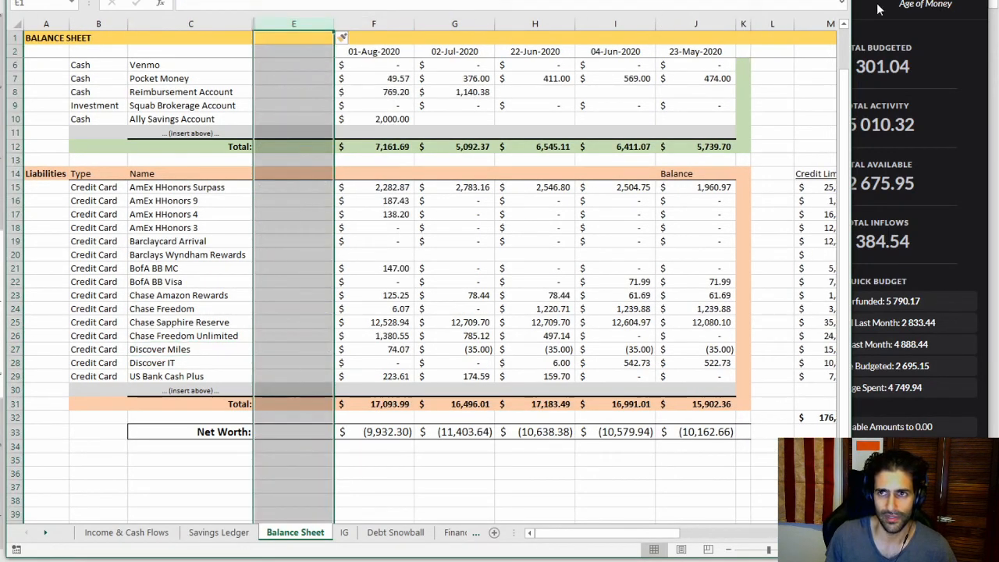
- Narrow the workbook window and date the new Balance Sheet column 02-Sep-2020
drag(855, 6, 688, 7)
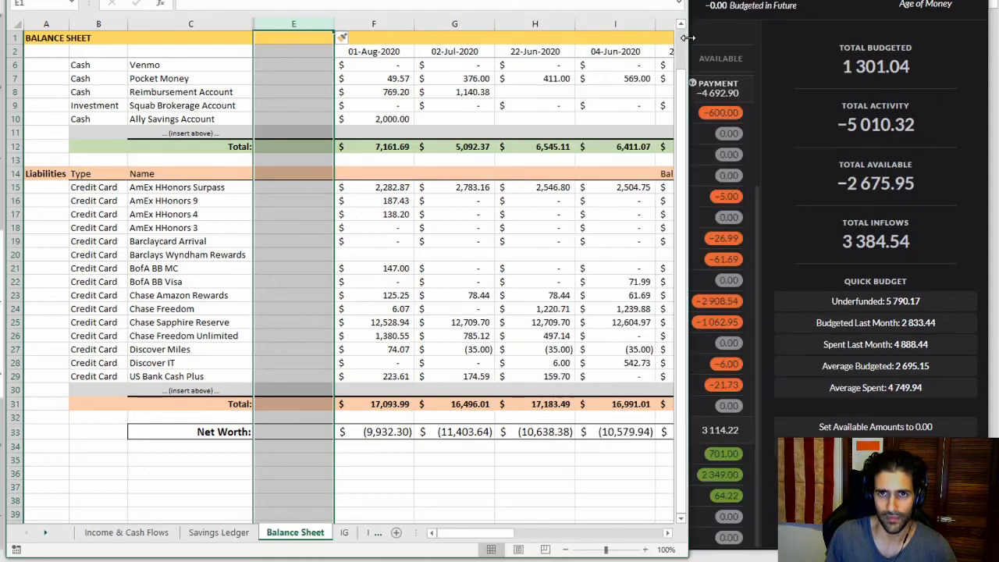
click(309, 47)
key(ctrl+semicolon)
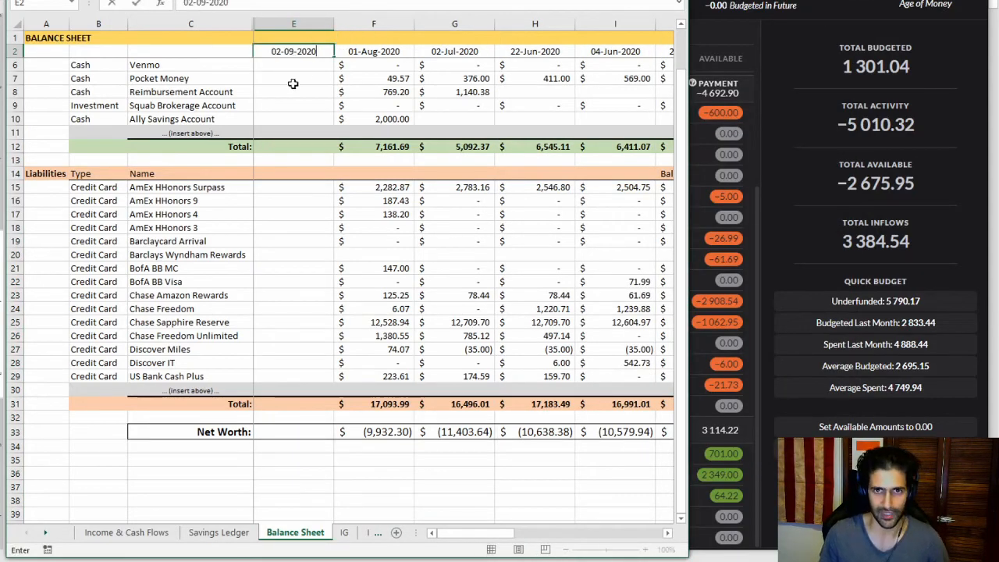
key(Return)
- Arrange the YNAB account list beside the Balance Sheet and select the Squab Checking Account cell under 02-Sep-2020
click(300, 81)
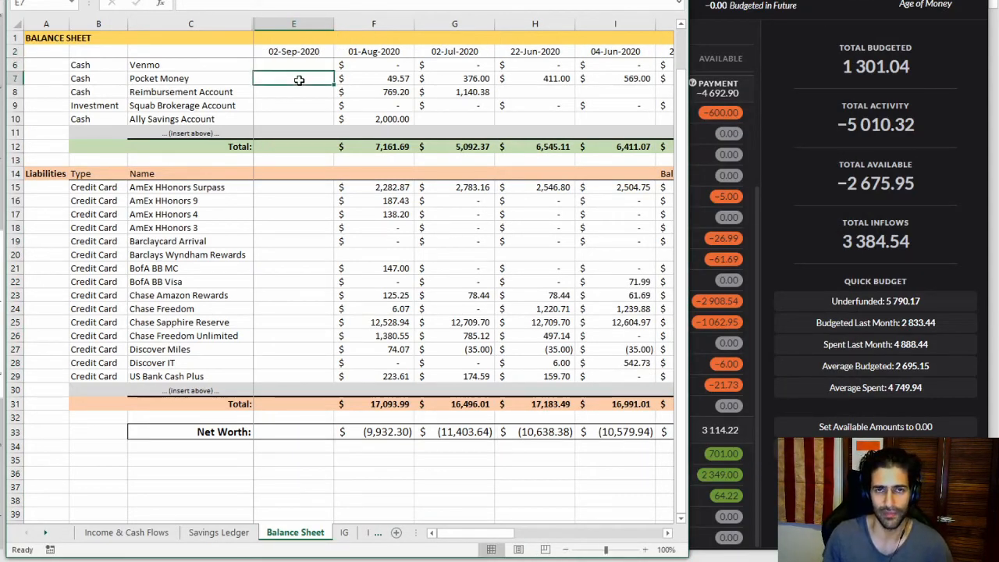
scroll(275, 86, down, 8)
scroll(282, 100, up, 9)
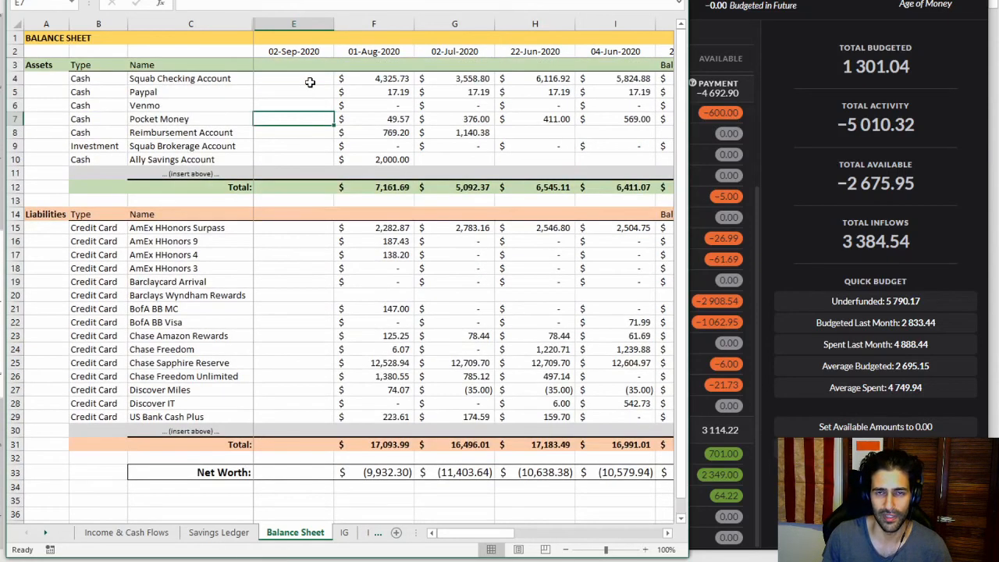
click(310, 81)
drag(688, 134, 374, 141)
click(515, 7)
drag(123, 40, 390, 67)
click(279, 78)
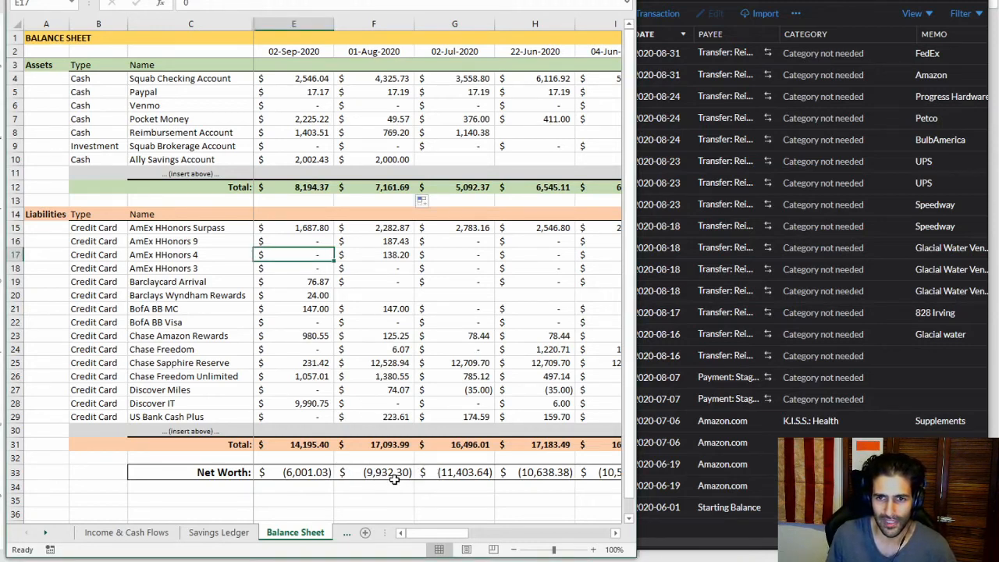
- Review the 02-Sep-2020 net worth, total assets, Ally Savings Account, Pocket Money and Discover IT balances, comparing net worth with August's
scroll(379, 477, down, 1)
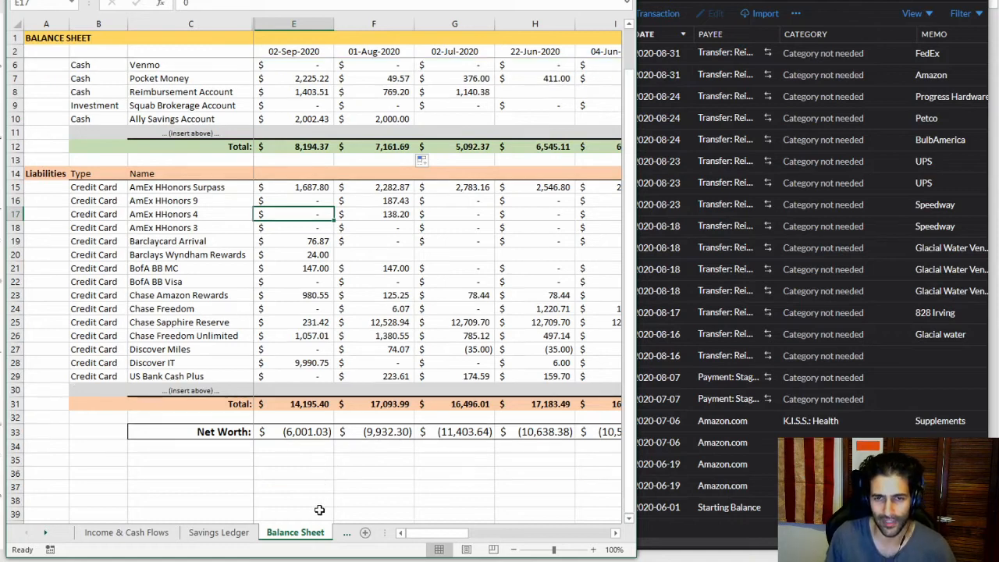
click(324, 432)
click(348, 432)
click(316, 433)
scroll(357, 422, up, 1)
click(322, 189)
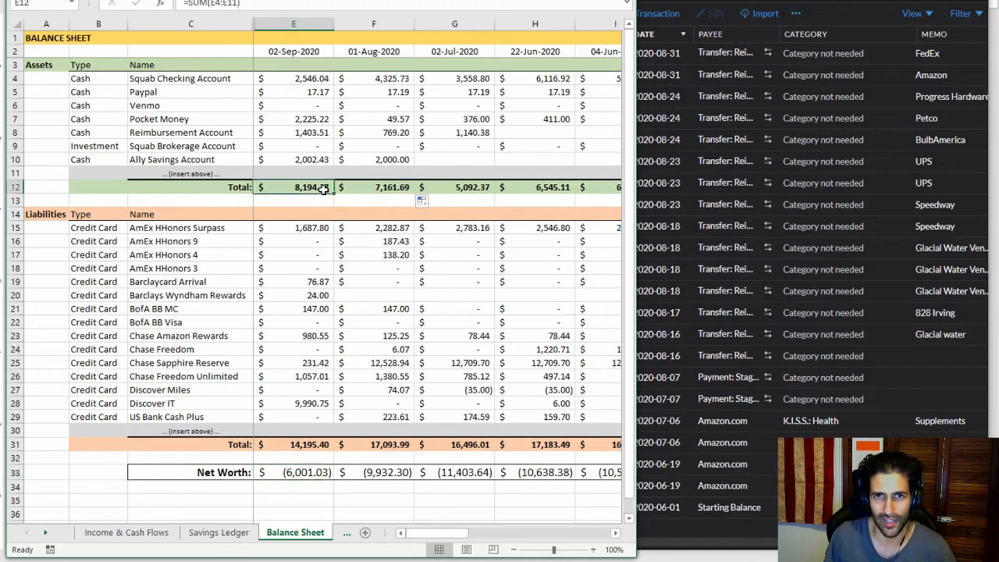
click(311, 160)
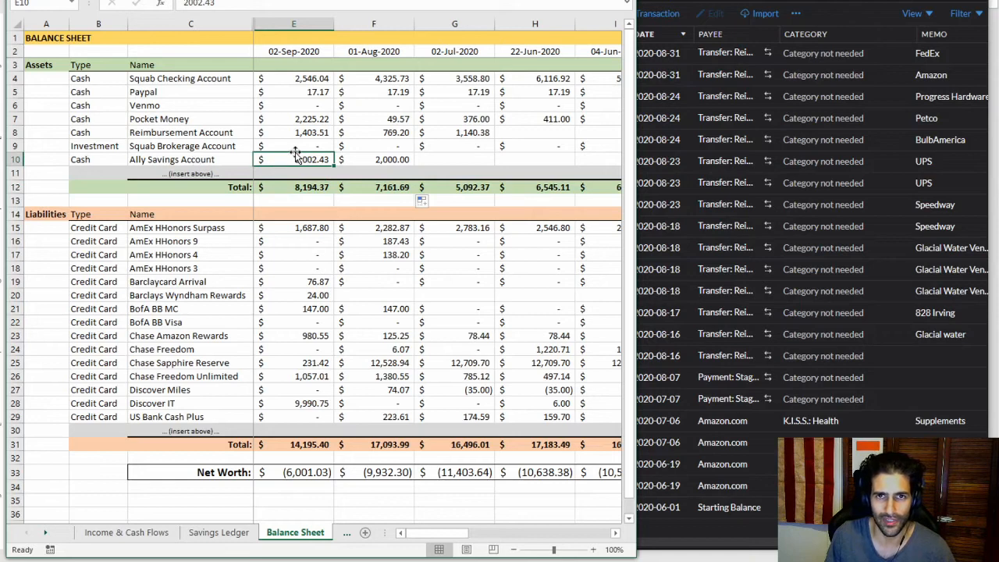
click(319, 119)
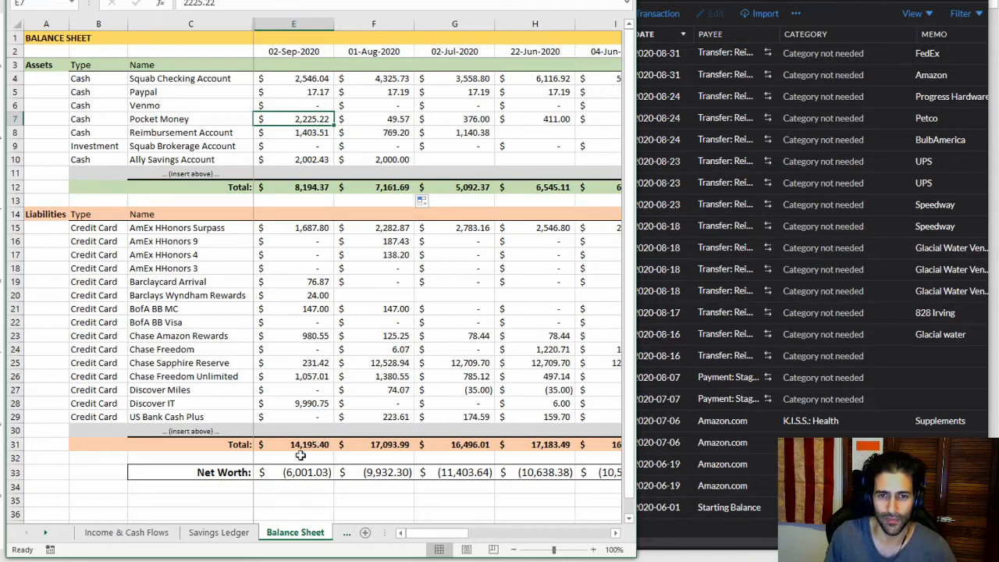
click(298, 403)
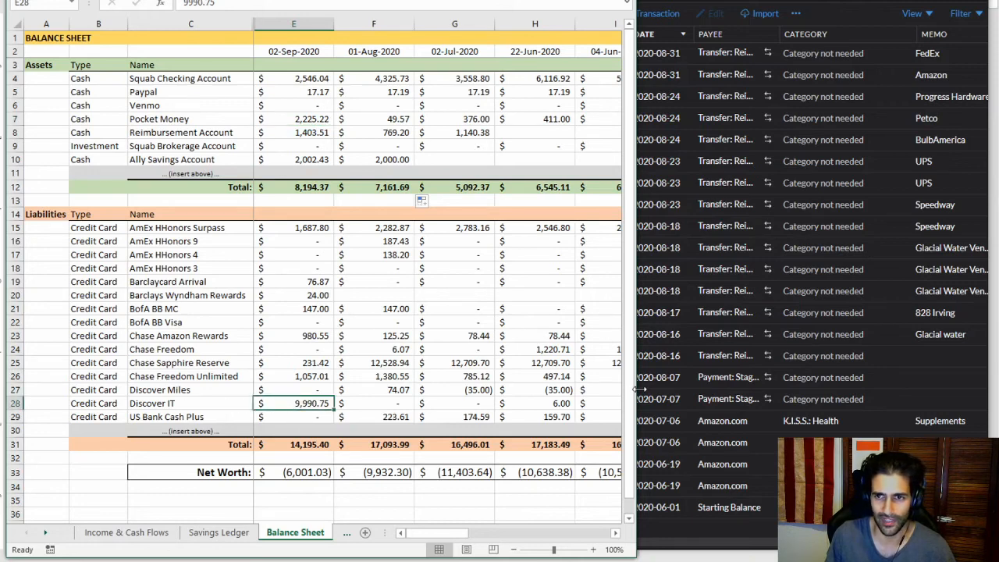
- Widen the workbook window and examine the August Chase Sapphire Reserve payment and Discover IT 5% starting balance on the Debt Snowball sheet
drag(637, 388, 924, 368)
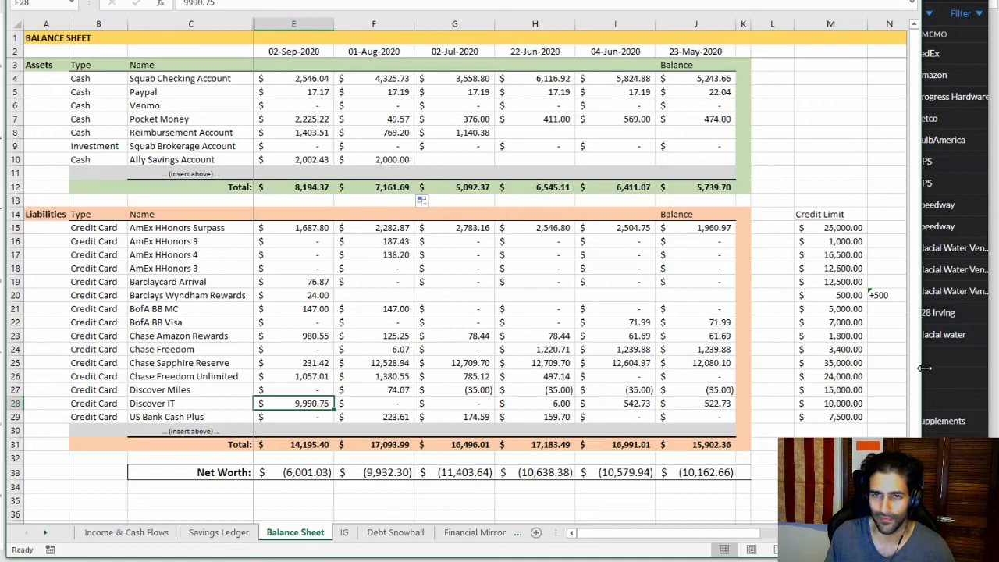
click(402, 534)
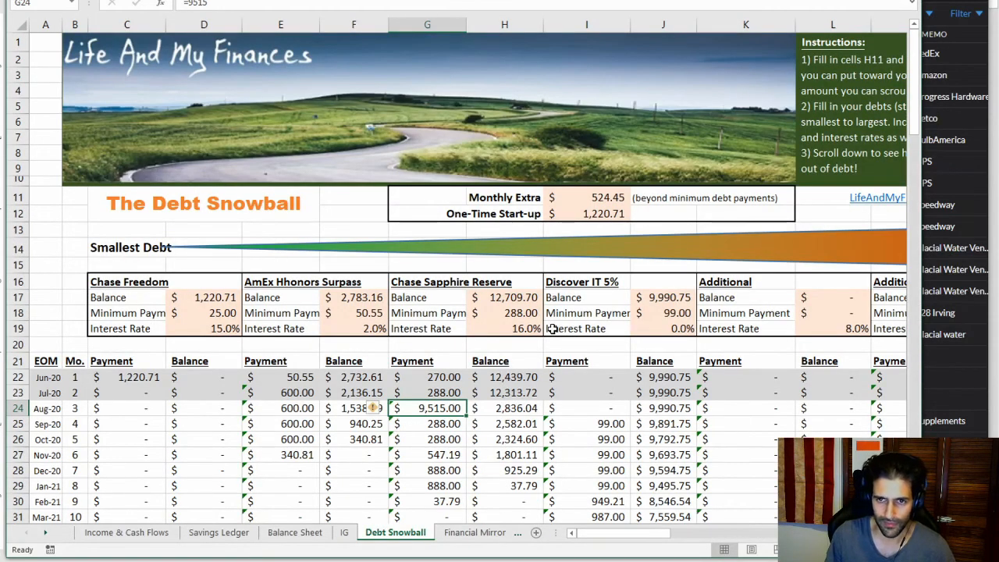
scroll(552, 329, down, 1)
scroll(552, 329, down, 1)
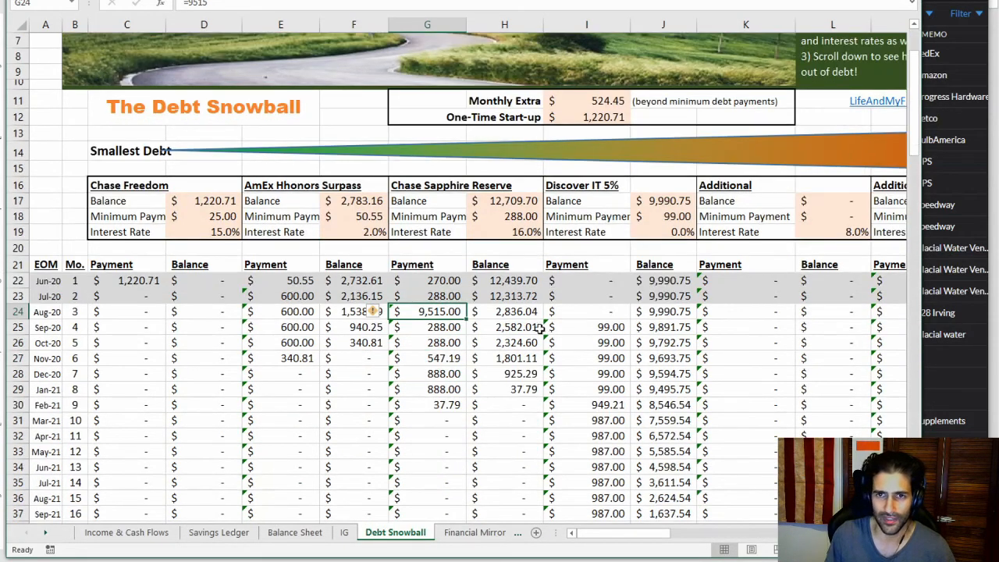
key(alt+Tab)
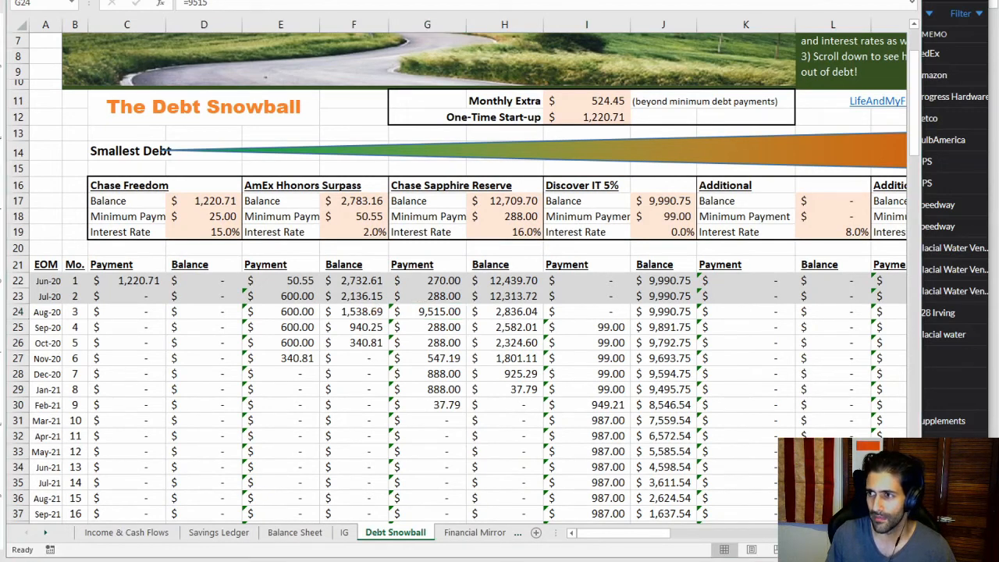
click(439, 319)
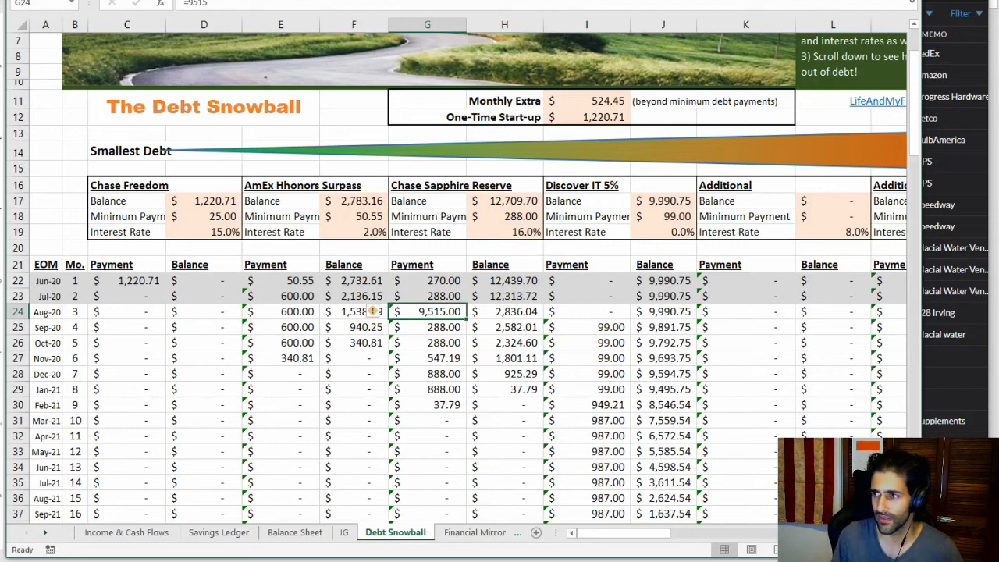
key(alt+Tab)
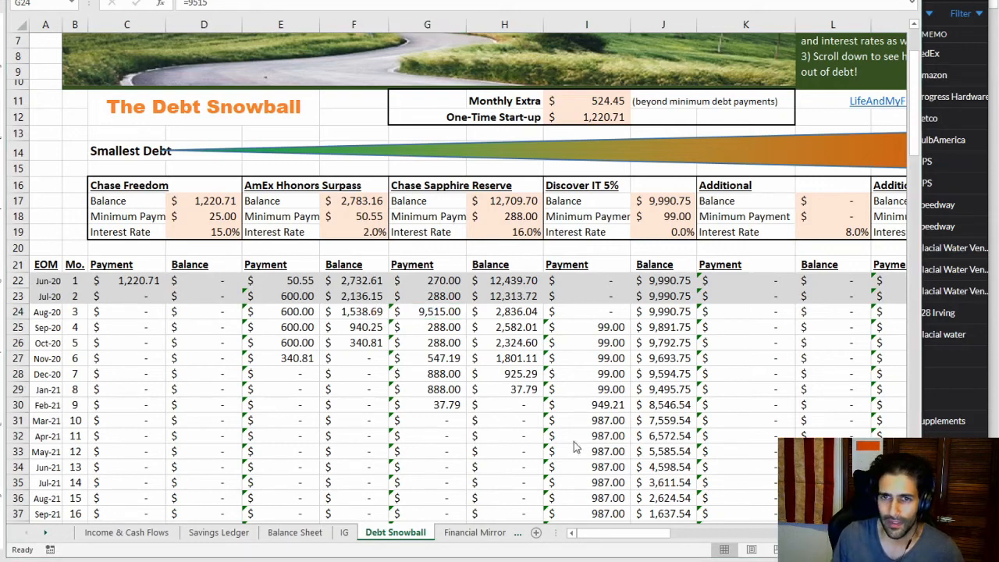
click(435, 312)
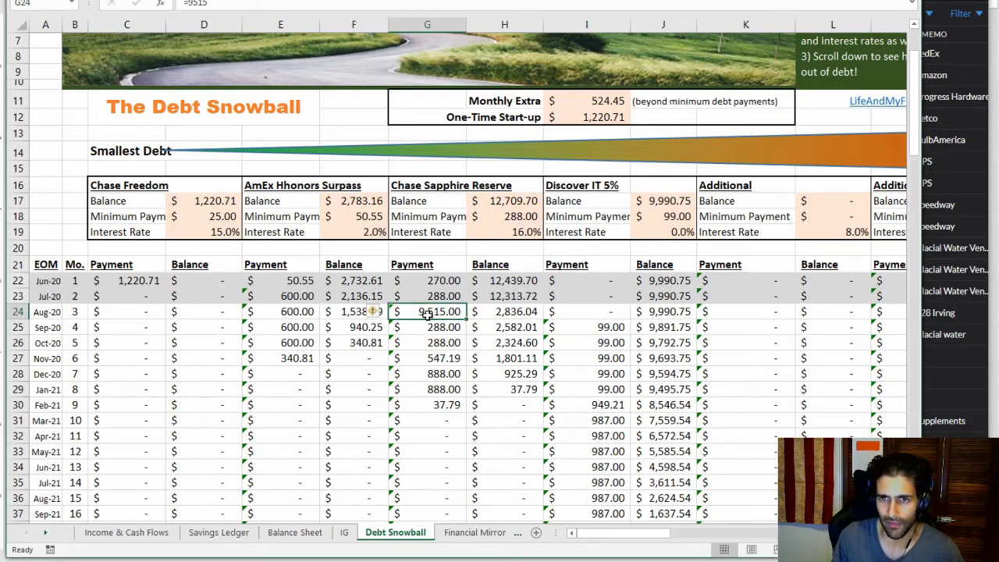
click(670, 202)
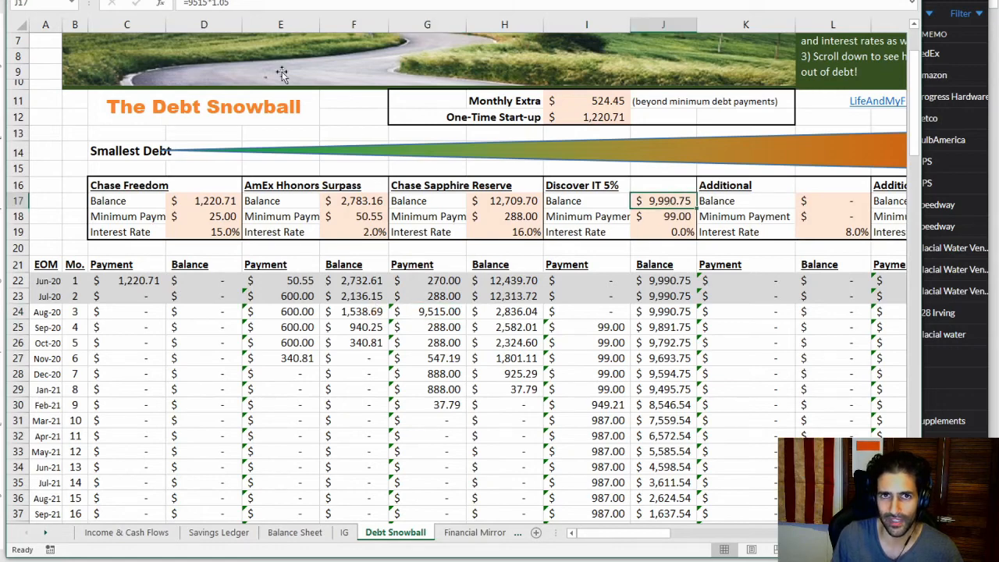
- Inspect the Discover IT 5% balance formulas, interest rate and payoff schedule down to the Sep-21 row
drag(244, 0, 193, 47)
click(649, 358)
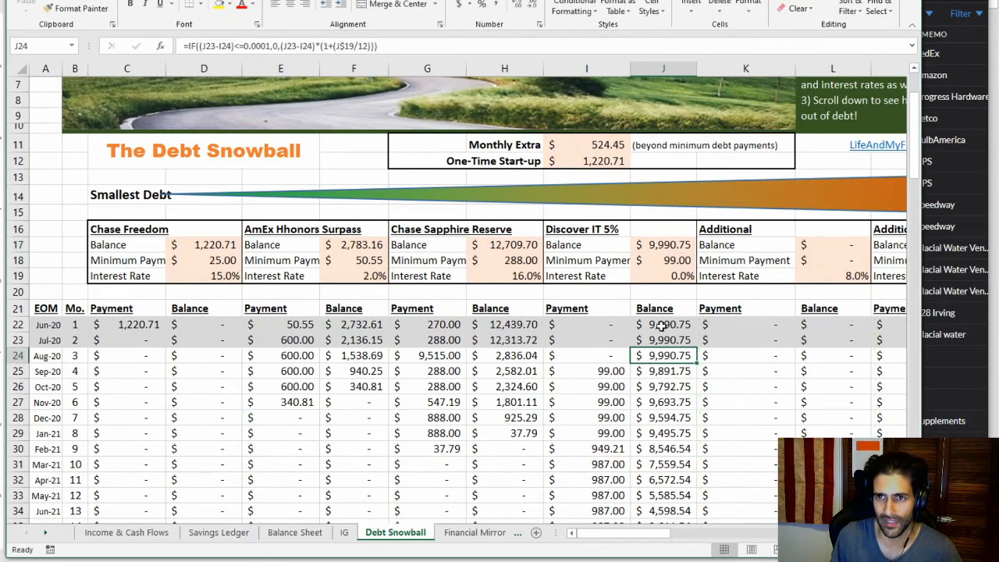
click(673, 248)
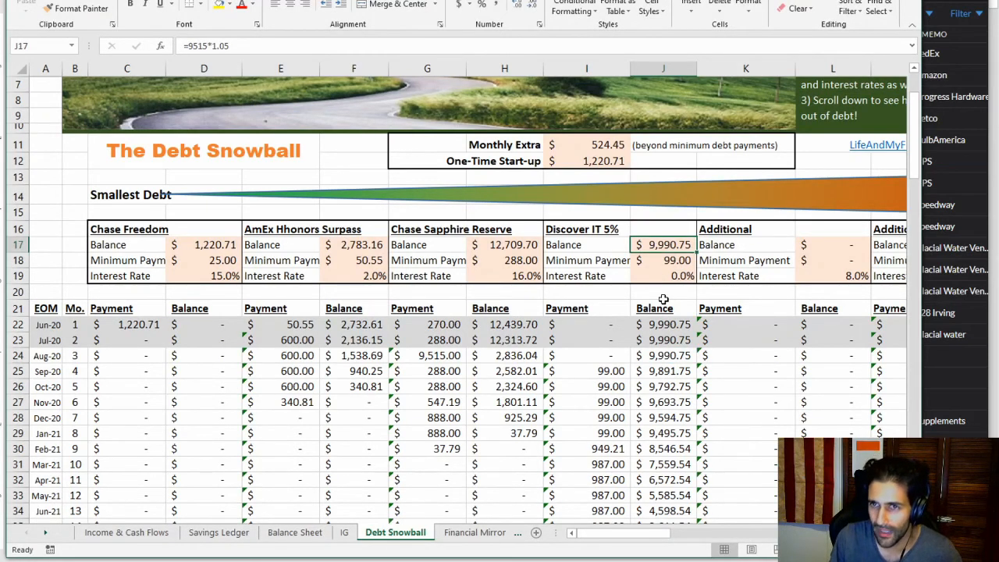
click(601, 230)
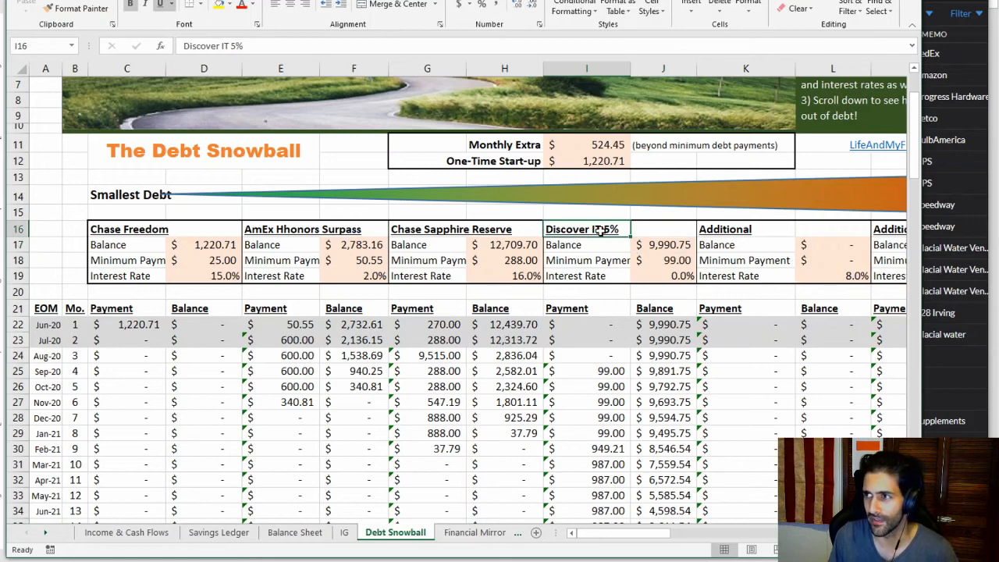
click(652, 281)
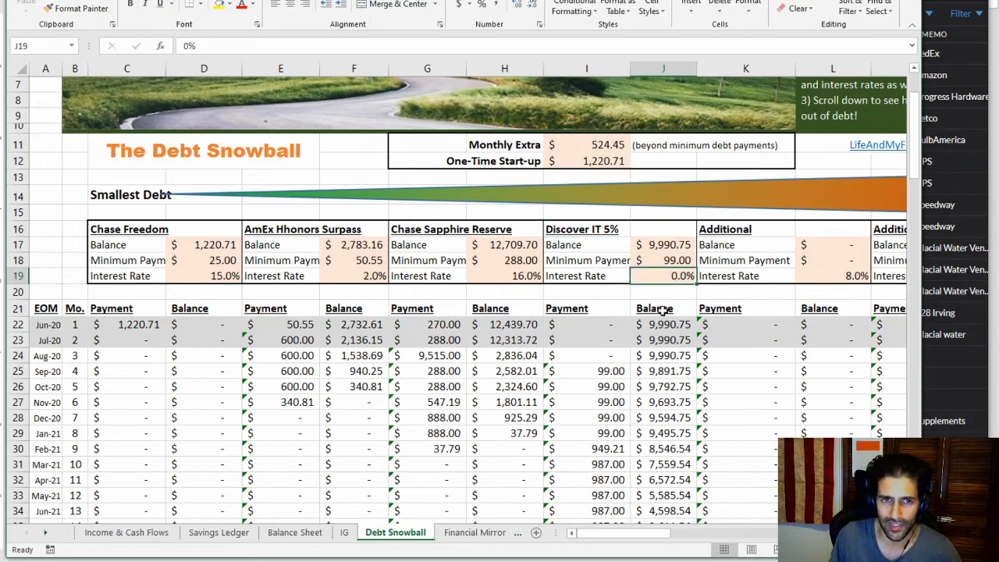
scroll(582, 373, down, 2)
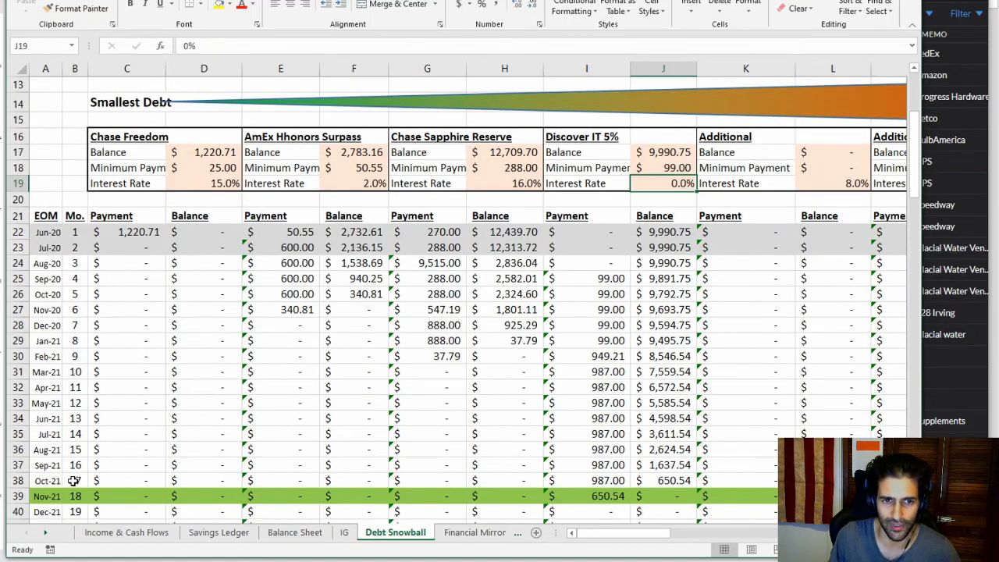
click(17, 466)
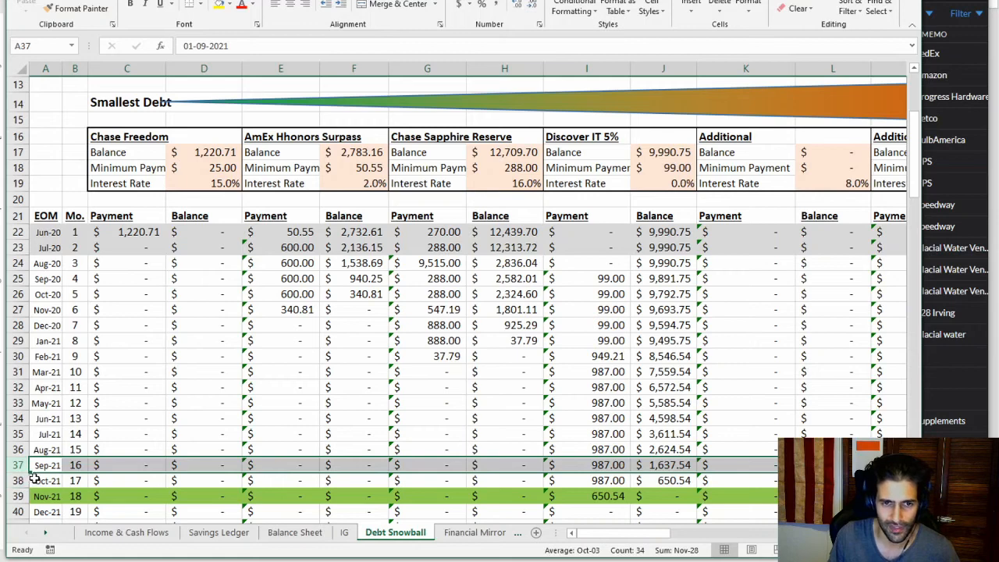
- Select the Aug-20 Chase Sapphire Reserve payment, switch to YNAB and look up the inflows in the Chase SR account
click(451, 266)
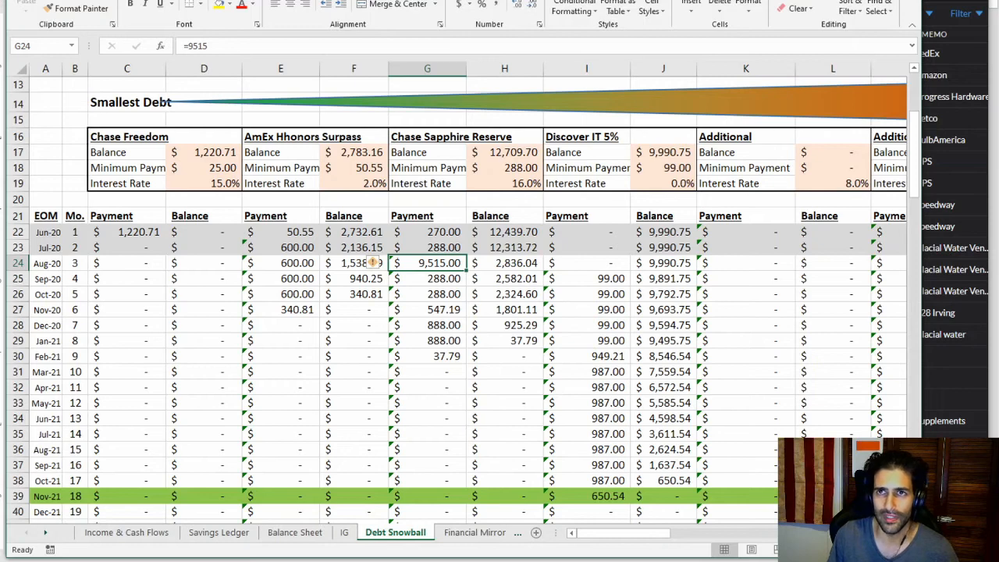
key(alt+Tab)
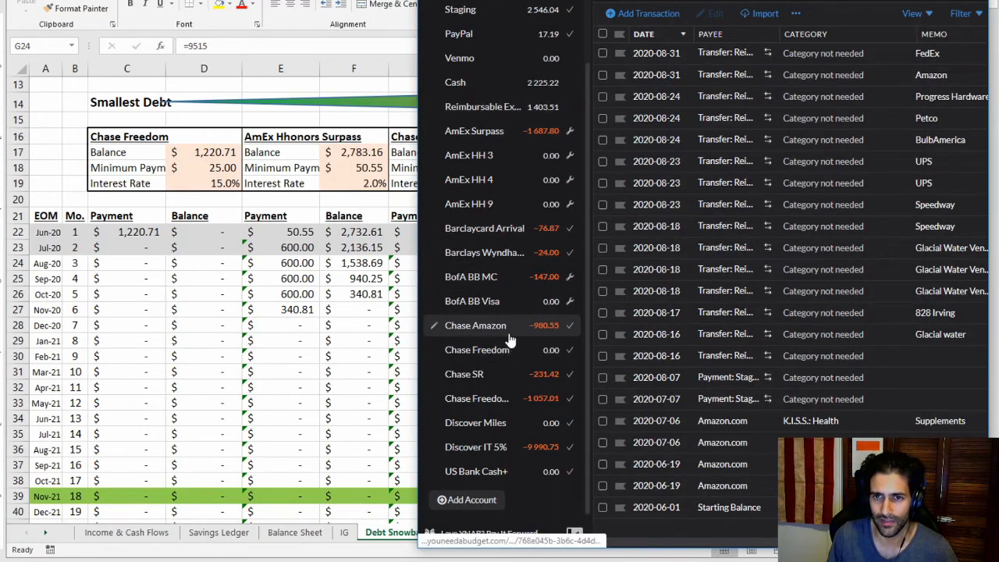
click(482, 376)
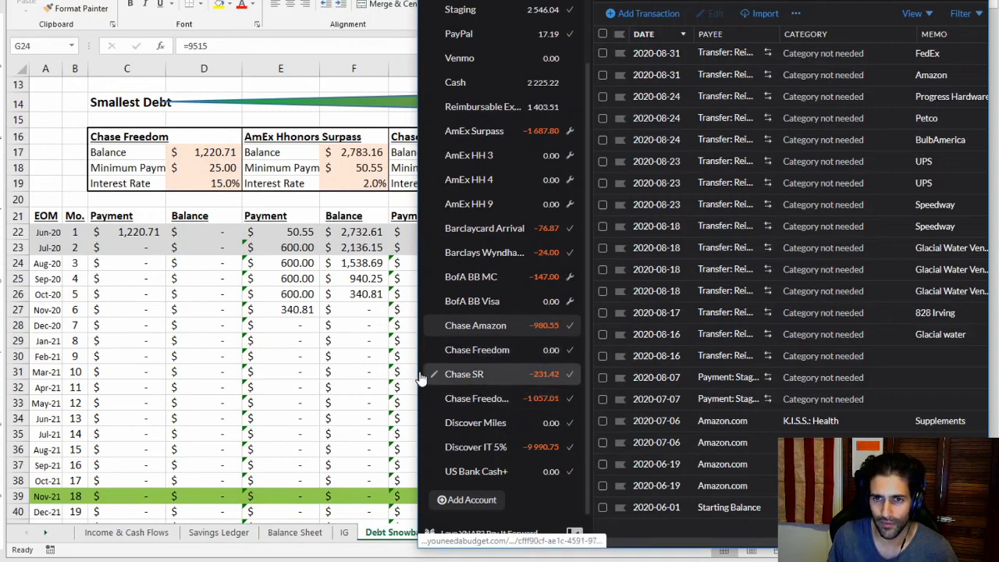
drag(417, 374, 106, 367)
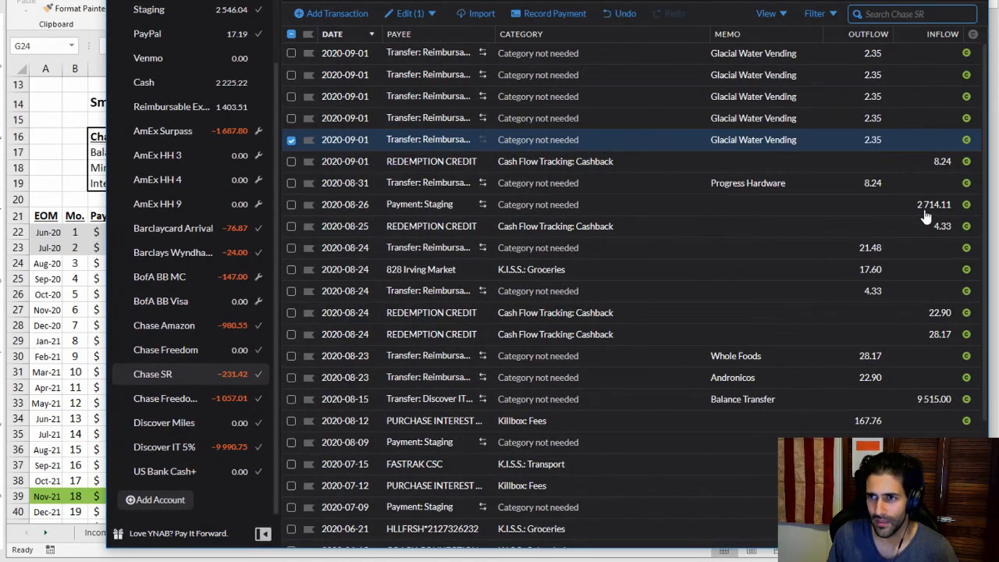
- Switch back to Excel and add 2714.11 to the Aug-20 Chase Sapphire Reserve payment formula
click(70, 198)
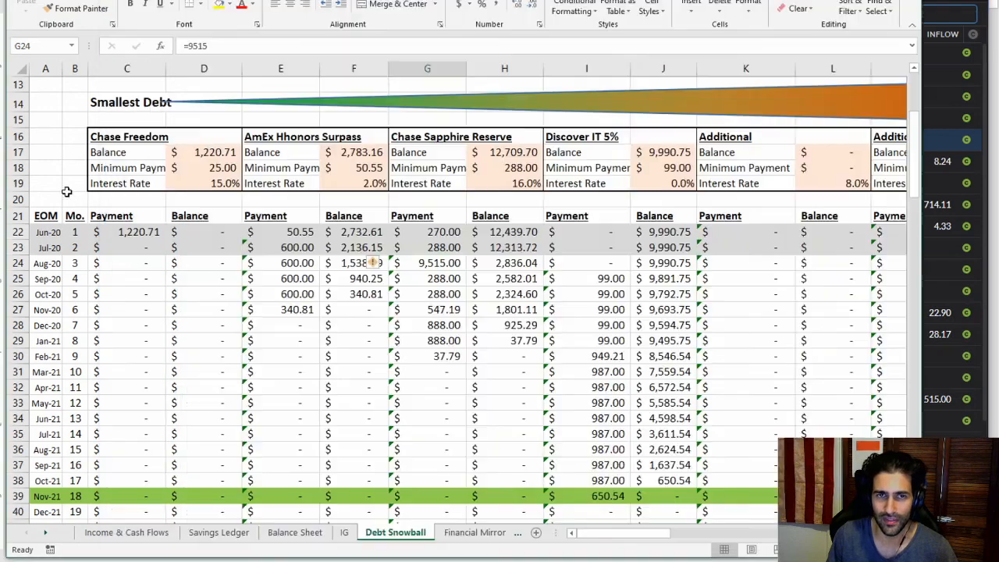
click(256, 45)
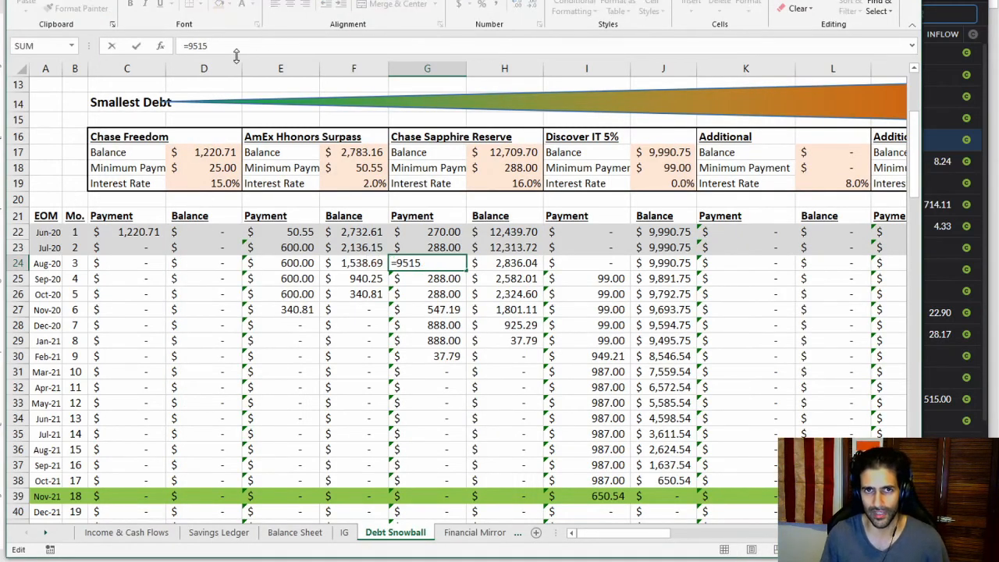
text(+2714.11)
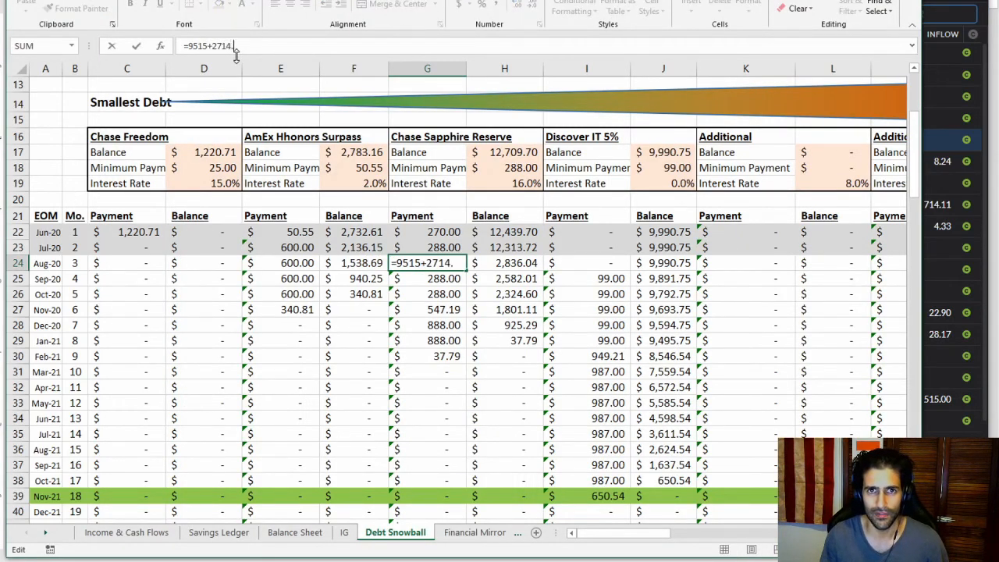
key(Return)
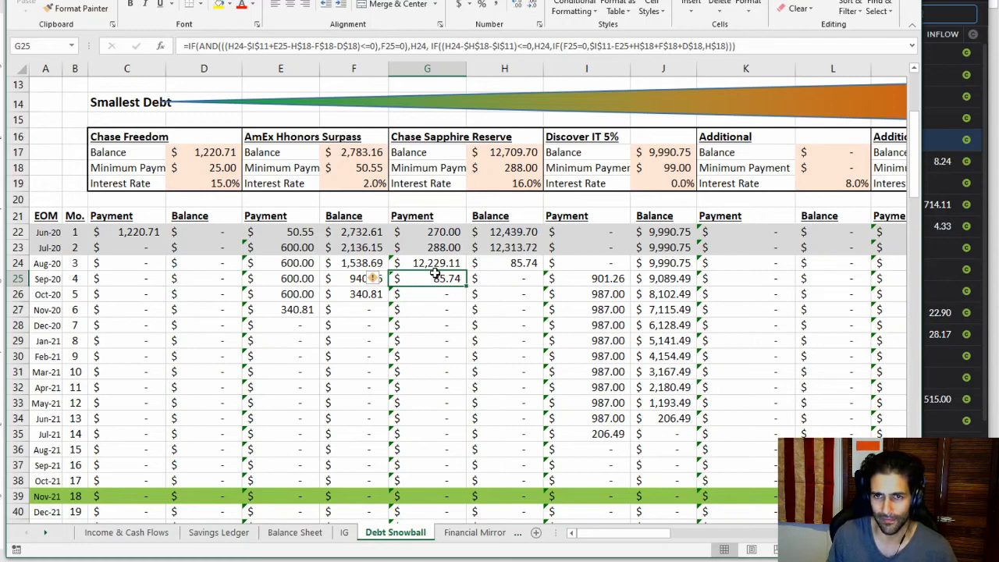
click(446, 139)
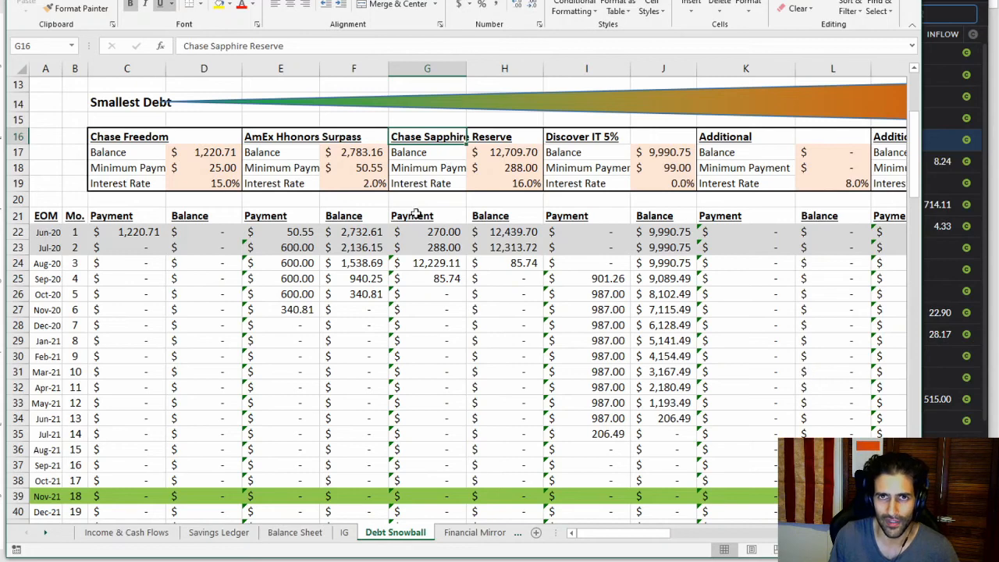
mouse_move(190, 561)
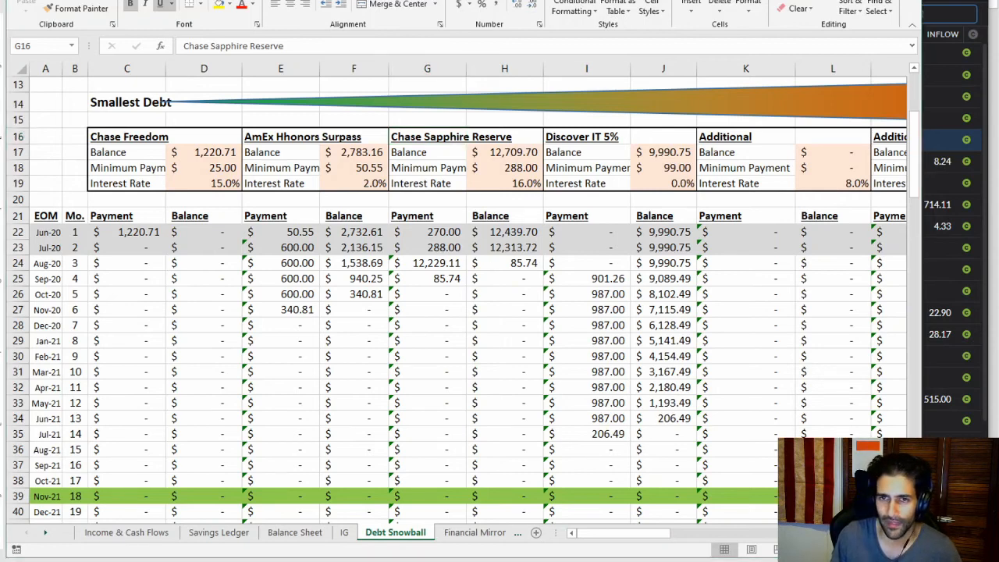
click(404, 285)
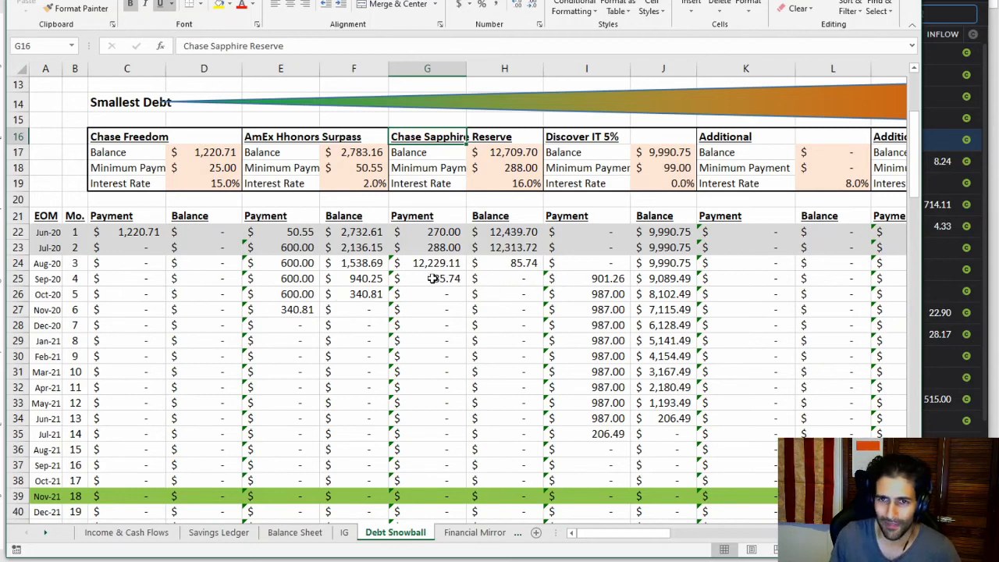
- Repoint the Sep-20 Discover IT 5% payment formula to the AmEx cells E25 and F25, and fill it down through Sep-21
click(600, 280)
double_click(578, 283)
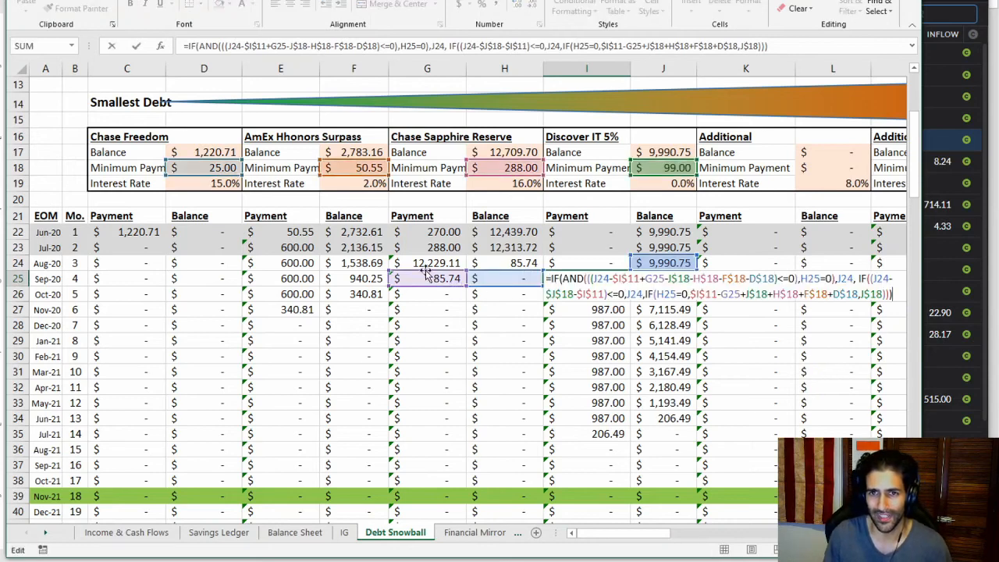
drag(425, 275, 308, 281)
key(ctrl+Return)
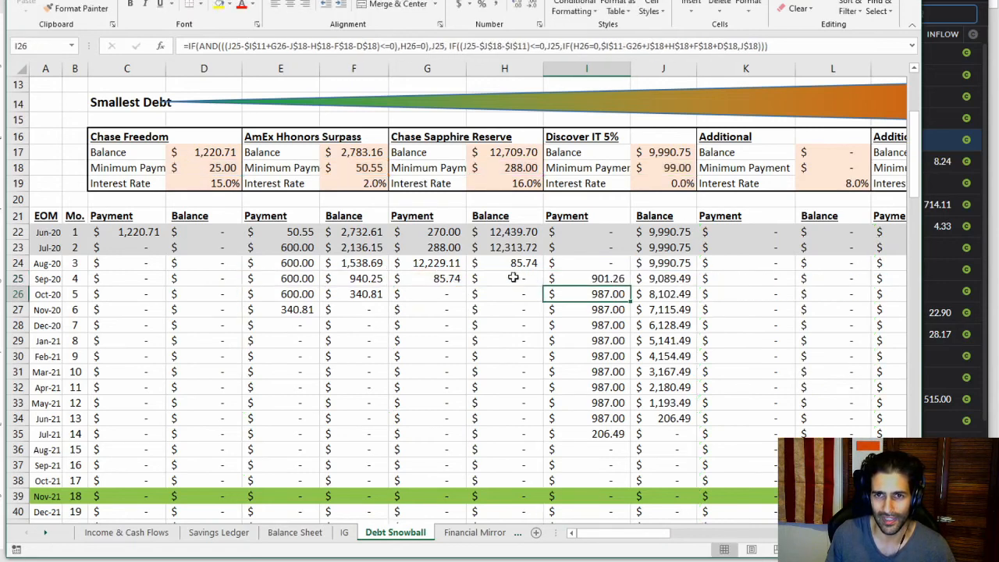
double_click(578, 280)
drag(436, 272, 301, 278)
drag(492, 272, 366, 276)
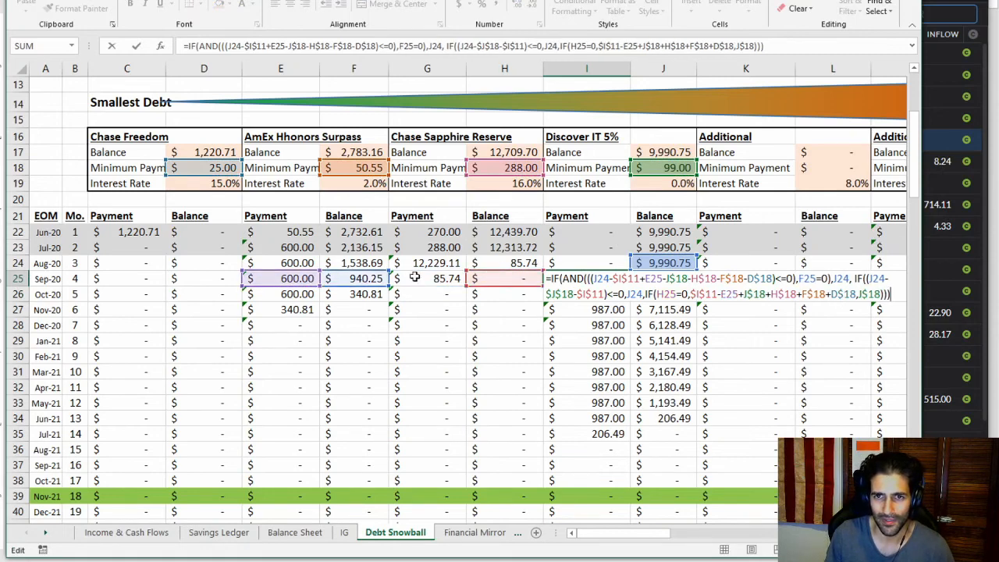
drag(495, 279, 368, 280)
key(Return)
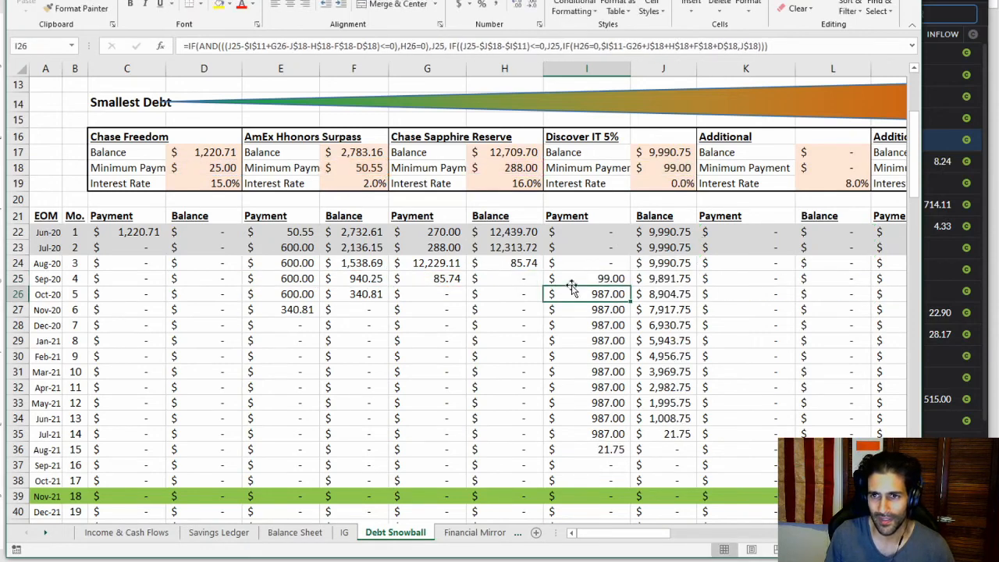
click(626, 279)
drag(628, 286, 636, 468)
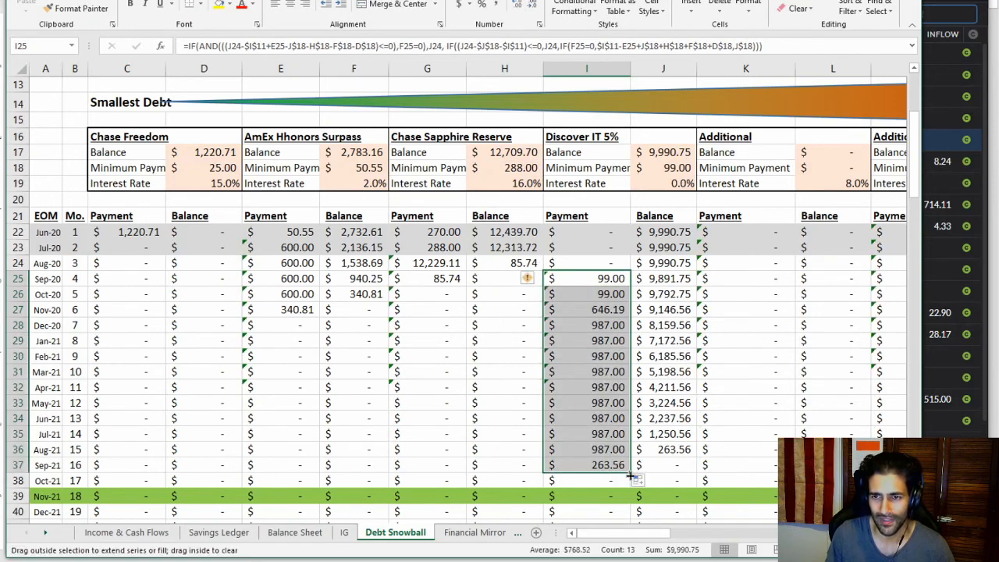
- Inspect the Discover IT 5% payment formulas for Sep-20 and Oct-20, the Sep-20 Chase Sapphire Reserve payment and the Nov-20 AmEx payment
click(597, 282)
double_click(601, 285)
key(Escape)
click(600, 266)
click(598, 289)
double_click(596, 290)
key(Escape)
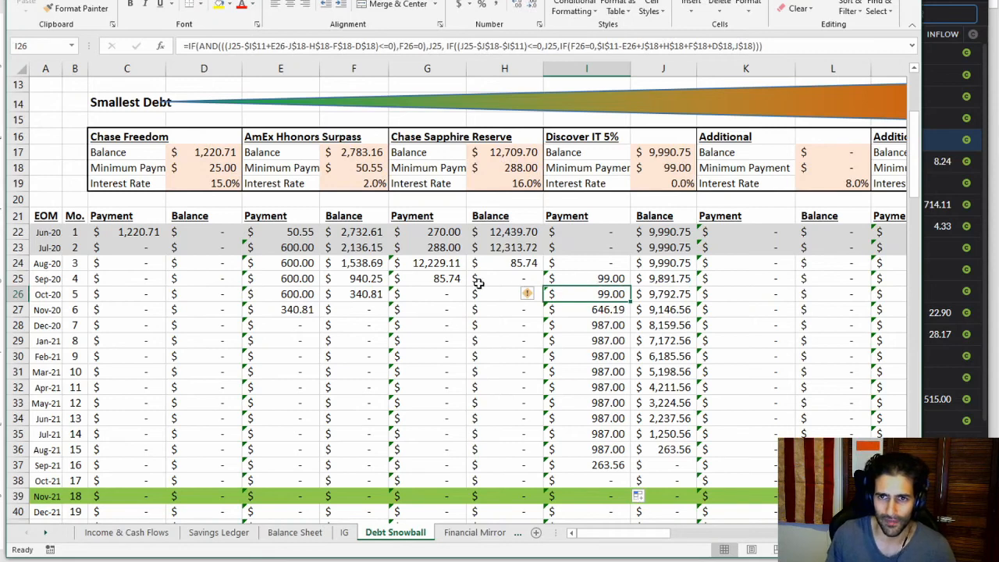
click(435, 279)
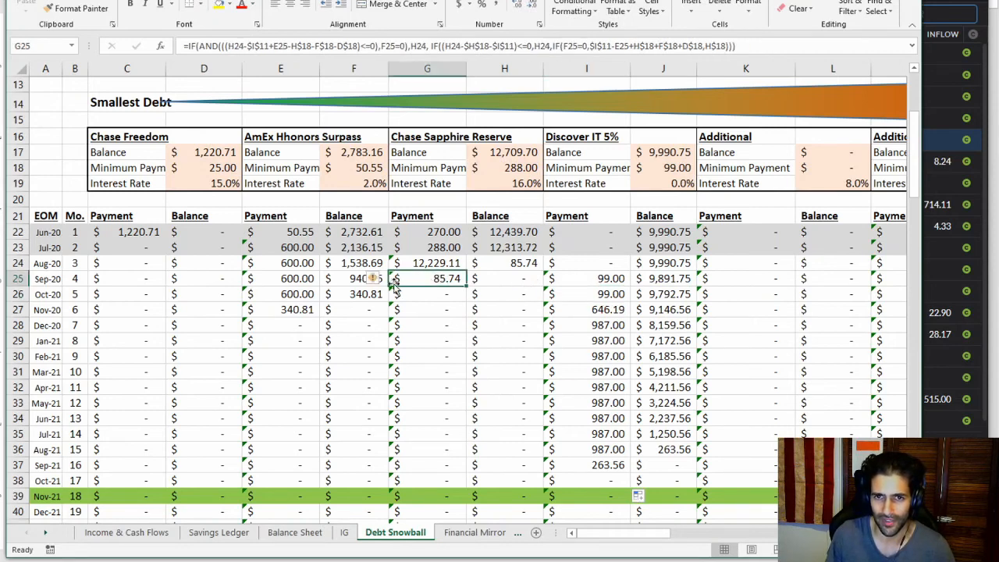
click(311, 311)
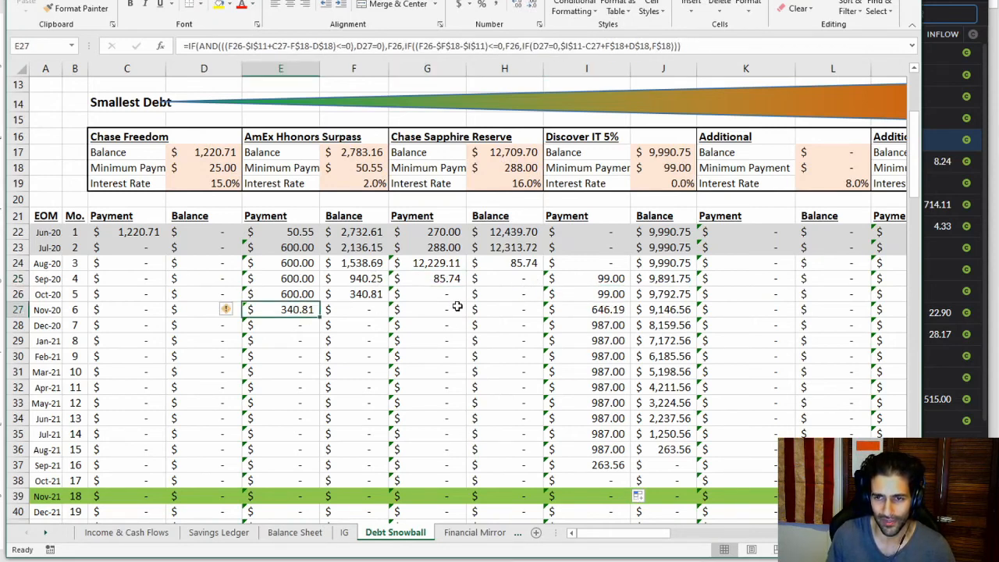
click(613, 281)
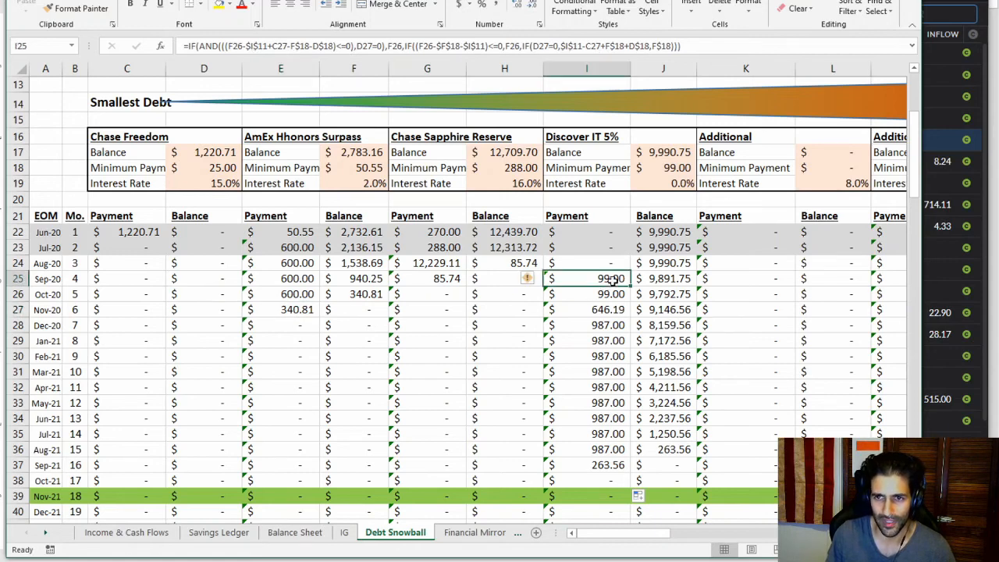
- Shade the entire Sep-21 row of the debt schedule with the green theme colour as the new payoff marker
click(14, 465)
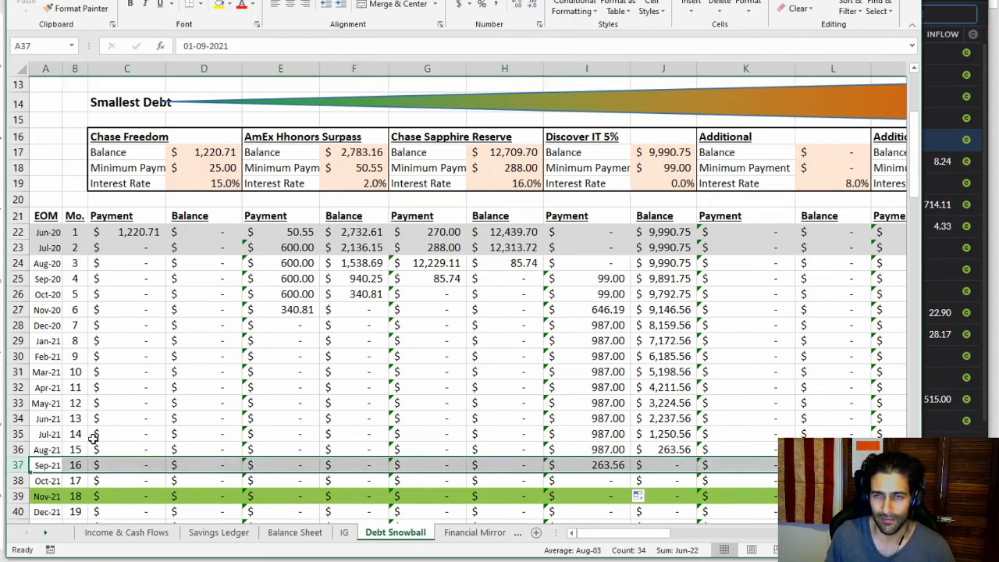
click(229, 5)
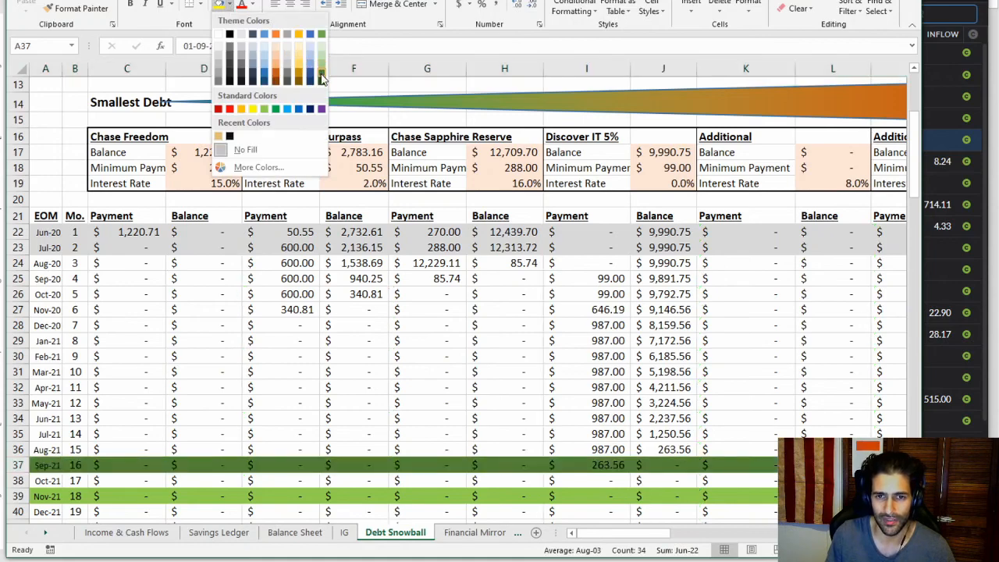
click(322, 34)
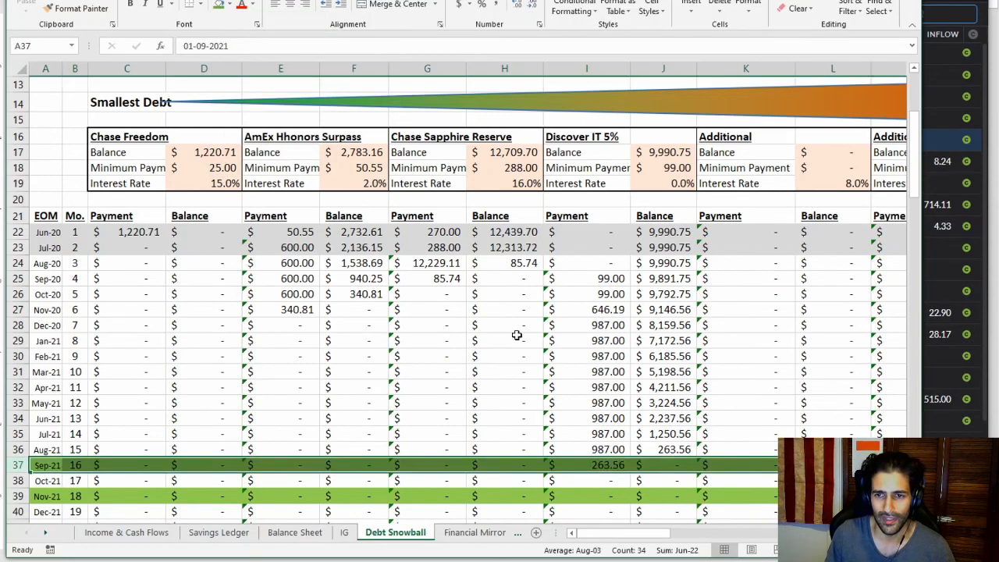
- Compare the Sep-21 payoff row with the other green-highlighted payoff rows down to Nov-22
click(613, 467)
scroll(616, 385, down, 3)
scroll(616, 385, down, 3)
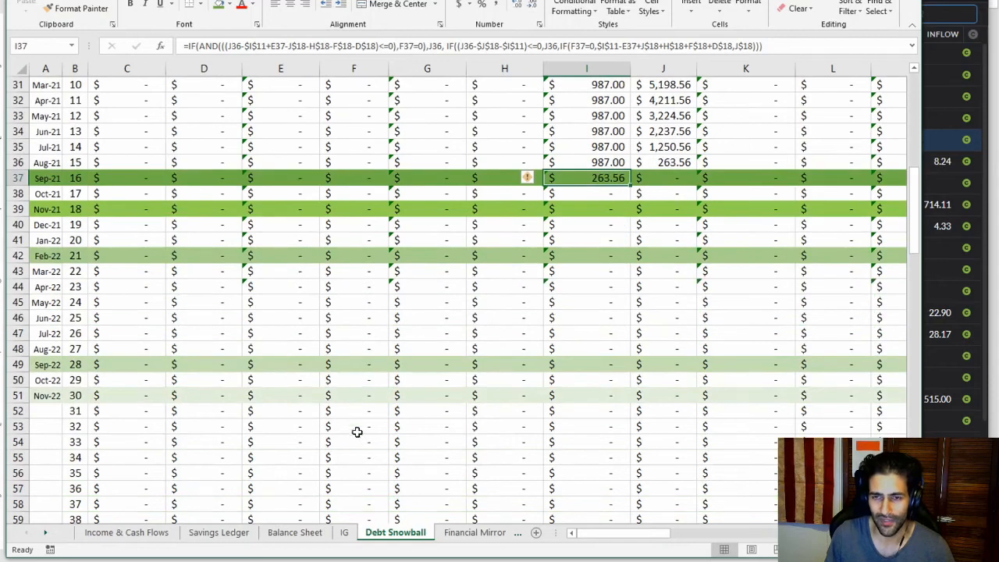
click(17, 395)
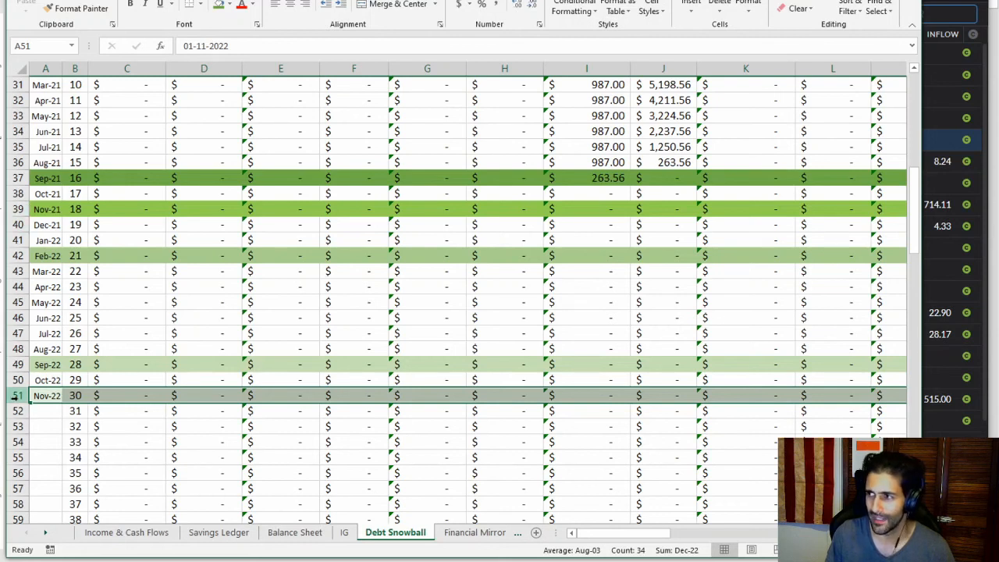
click(17, 178)
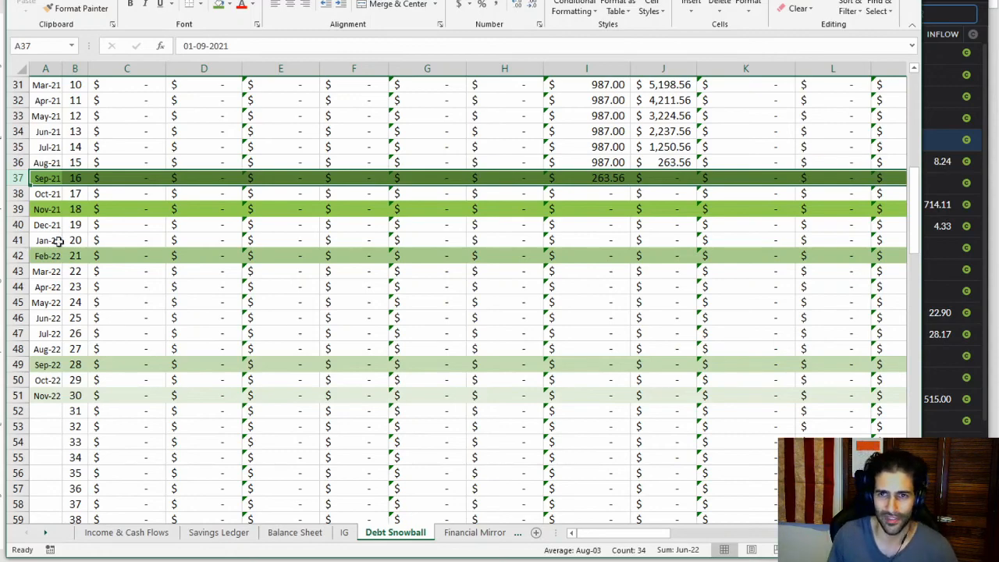
scroll(397, 279, up, 6)
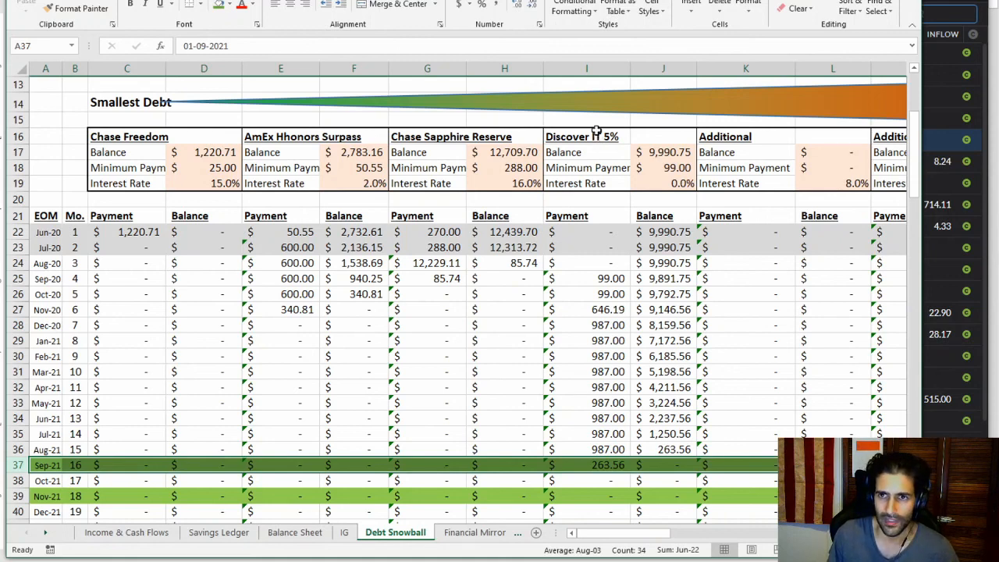
- Review the Discover IT 5% interest rate, its Jul-20 and Aug-20 payments and its Sep-21 payment
click(672, 186)
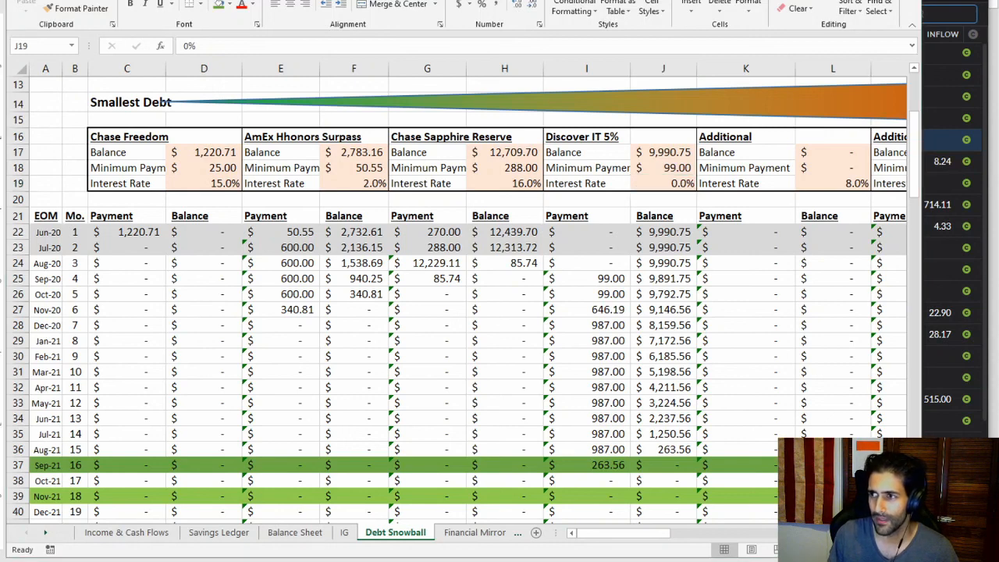
click(582, 250)
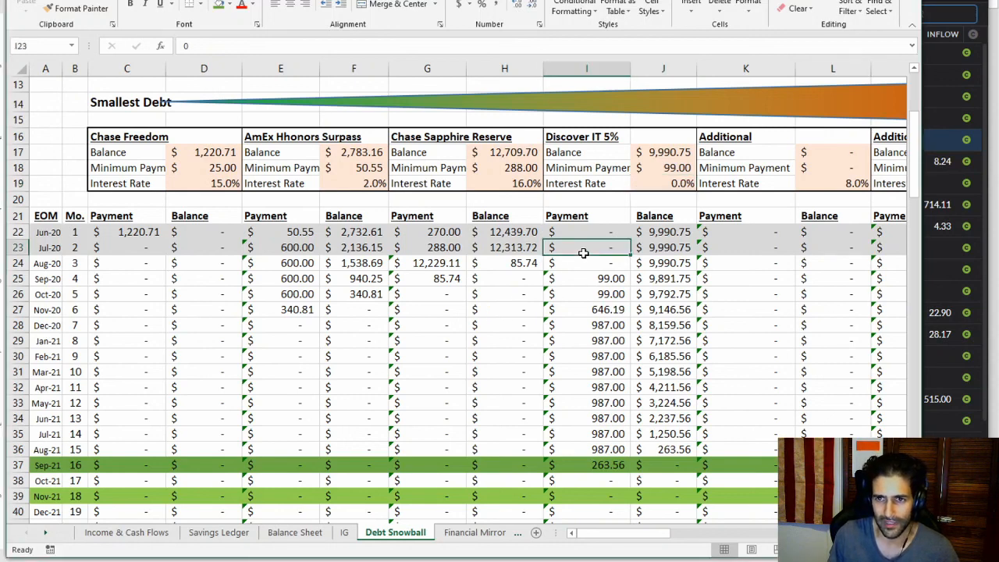
click(580, 261)
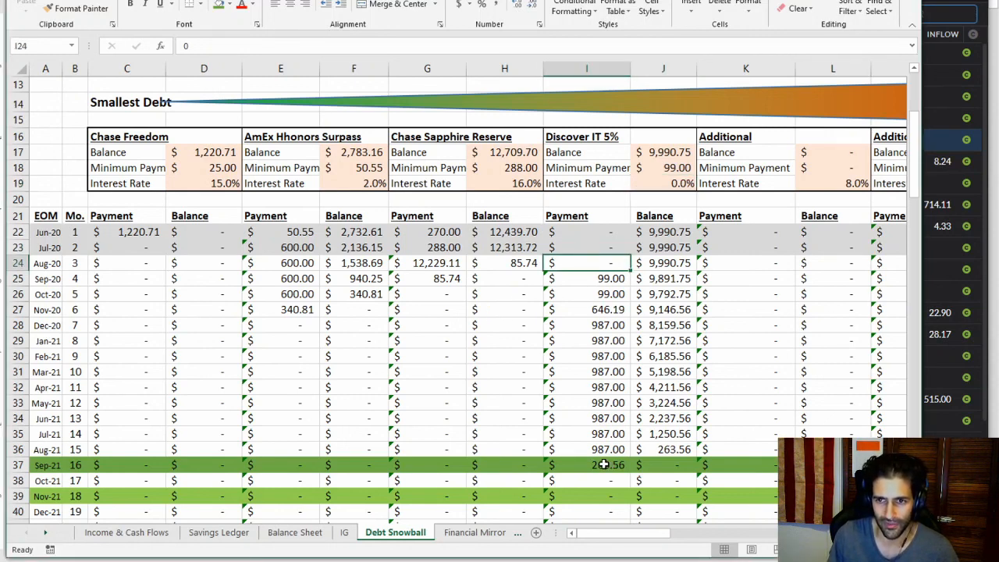
click(604, 464)
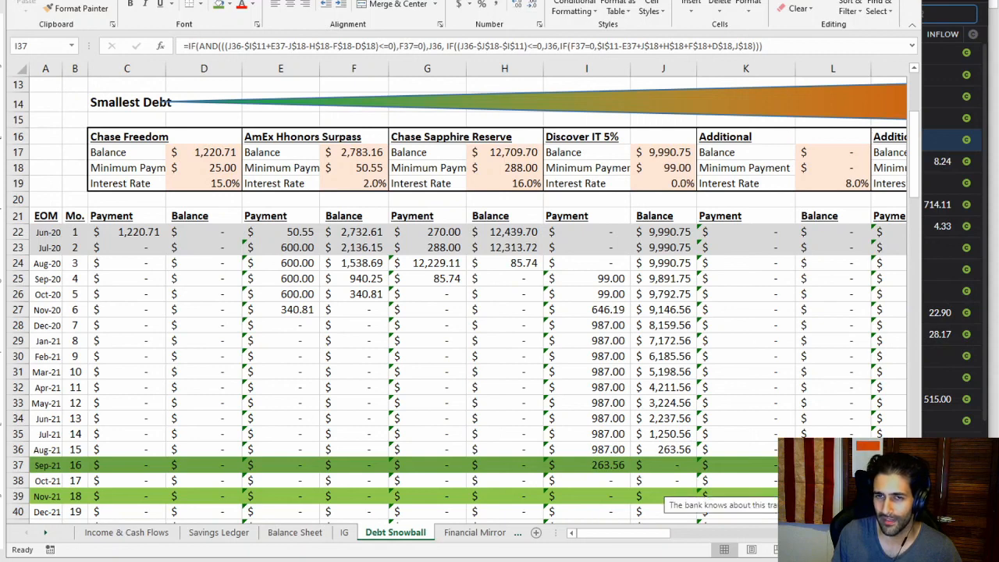
click(600, 463)
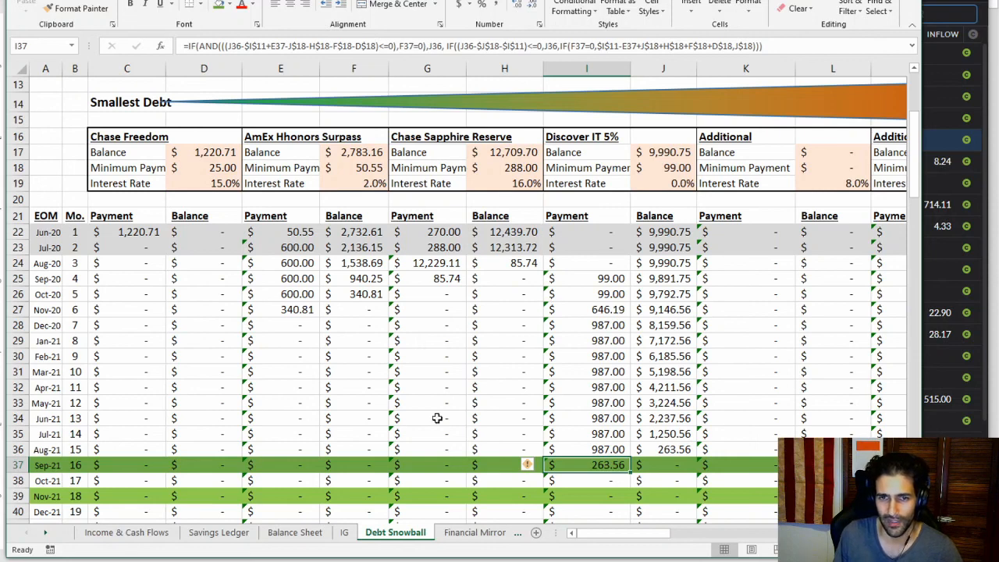
click(36, 468)
click(18, 465)
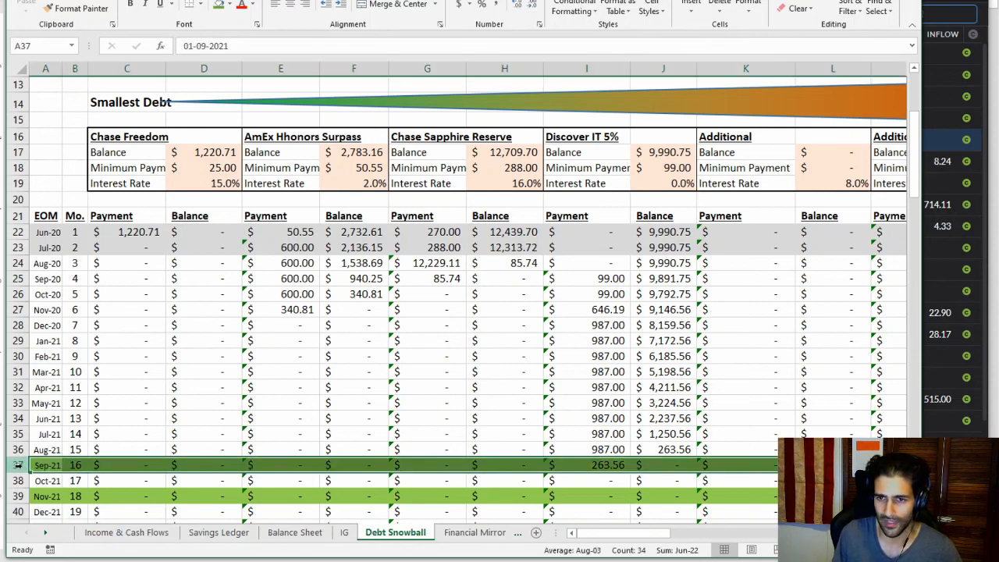
click(579, 466)
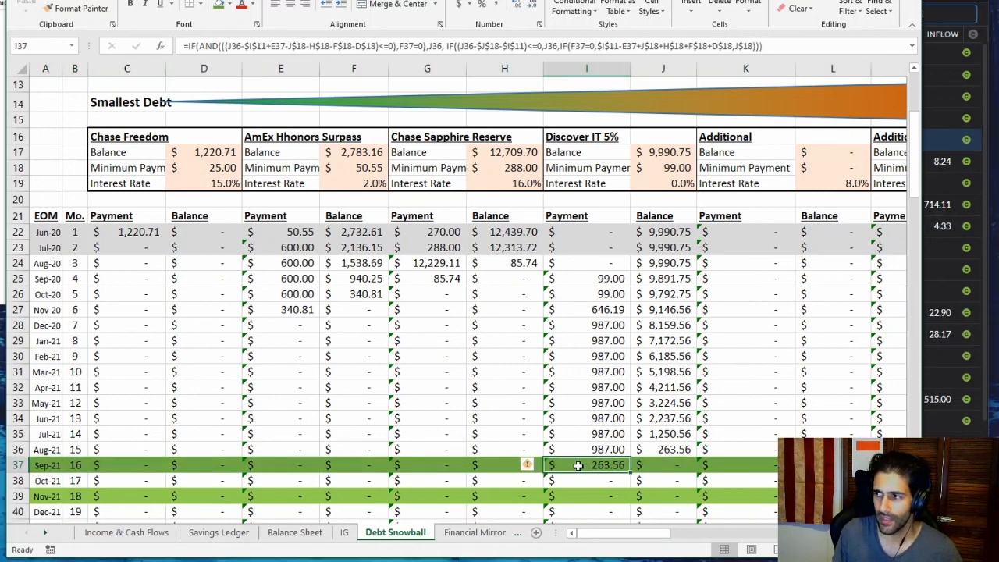